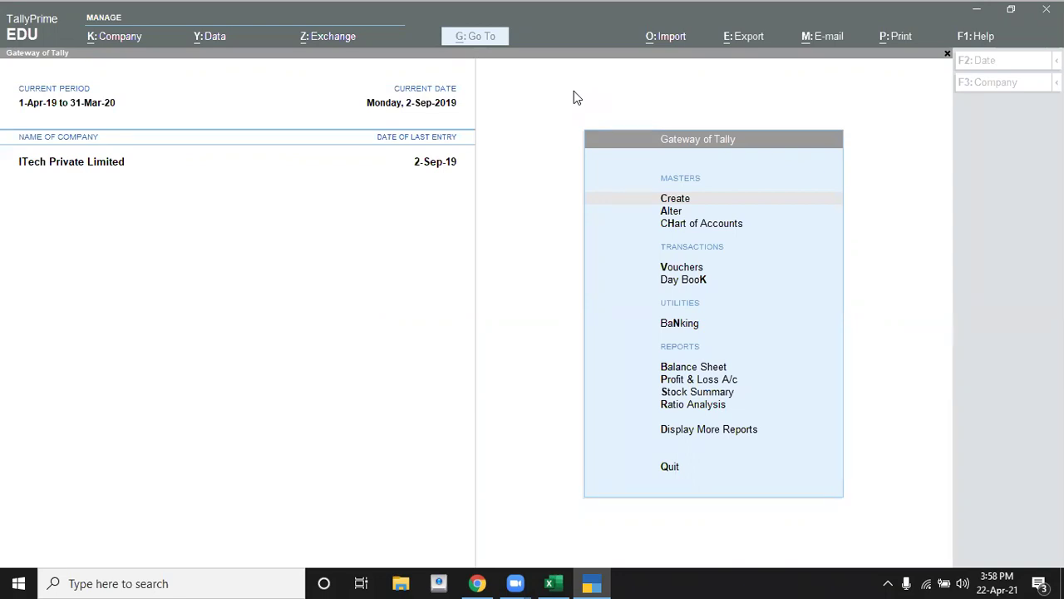
Review the Tally Test 2 trial balance: the Building 125000 balance, Sundry creditors and Sundry Debtors tables.
click(558, 581)
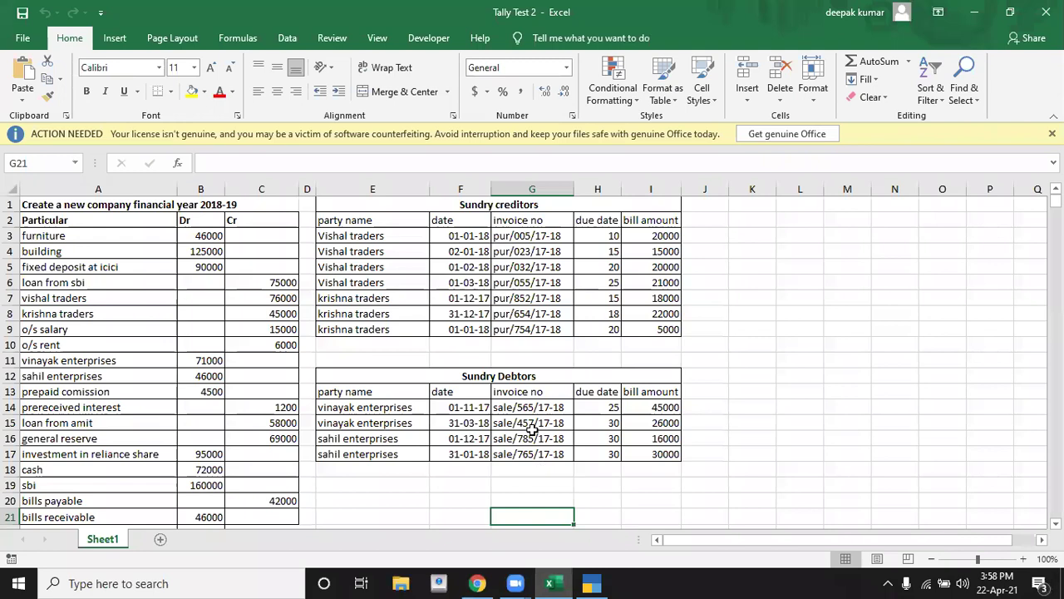
click(531, 433)
click(422, 504)
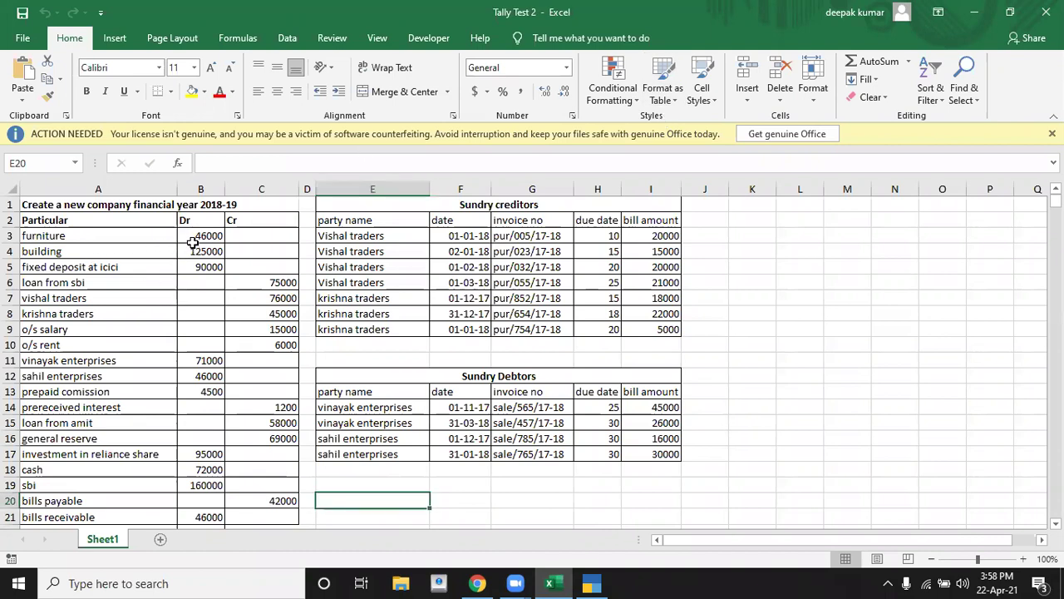
click(184, 250)
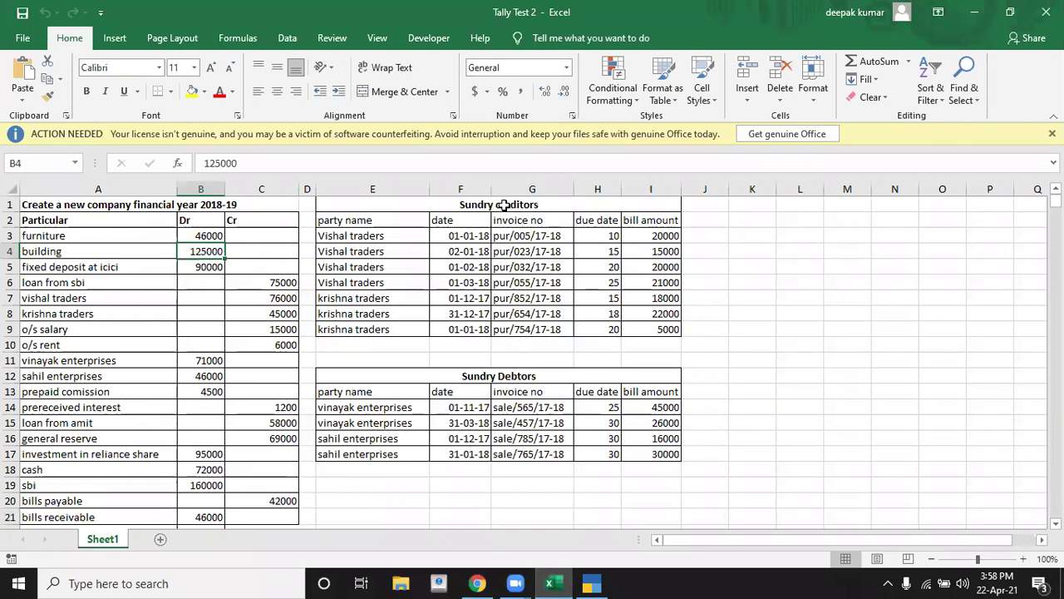
click(503, 206)
click(465, 361)
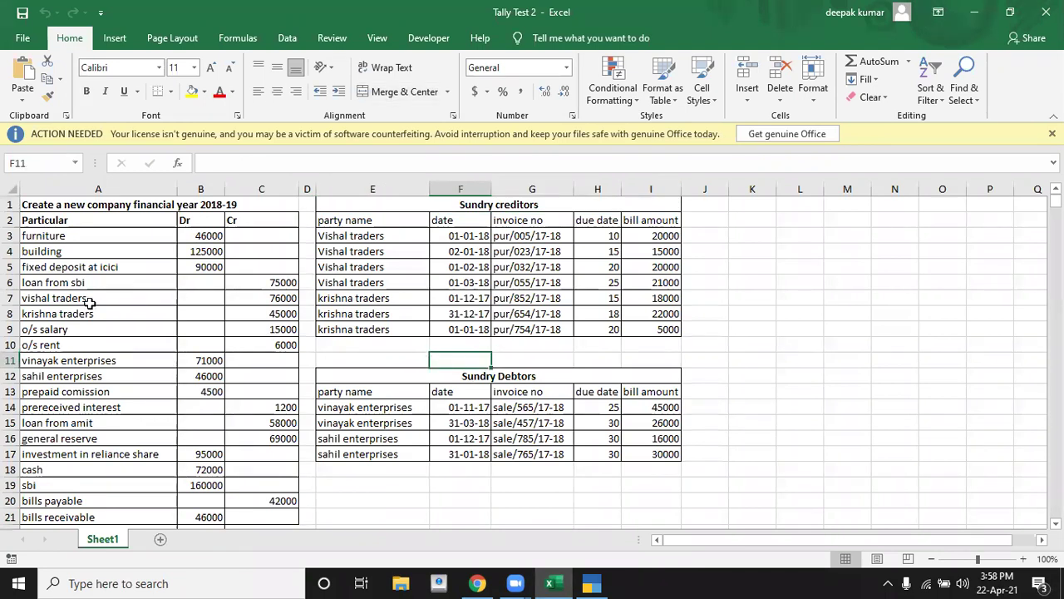
click(45, 296)
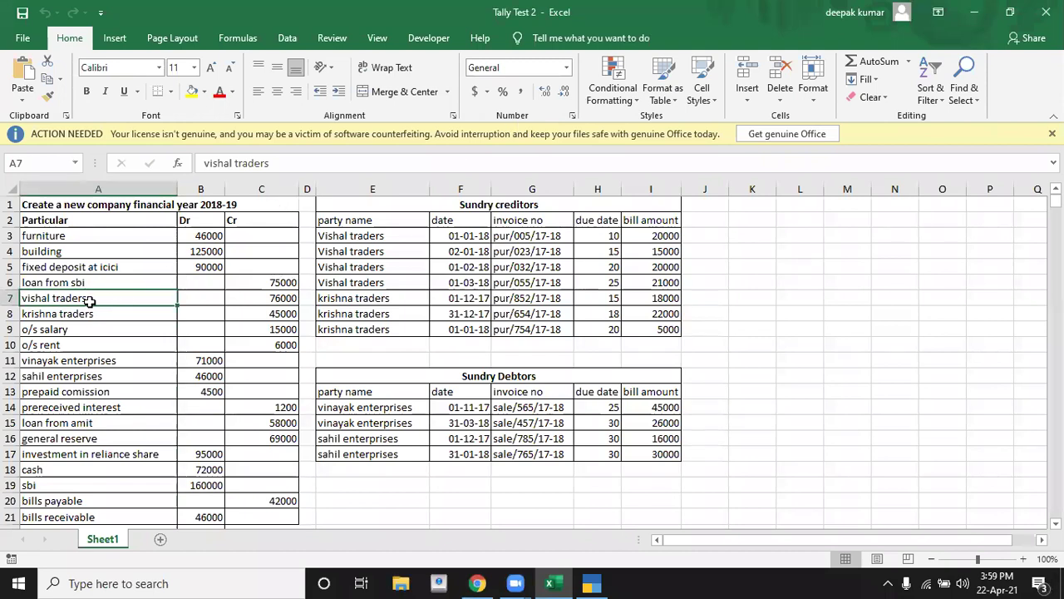
click(273, 298)
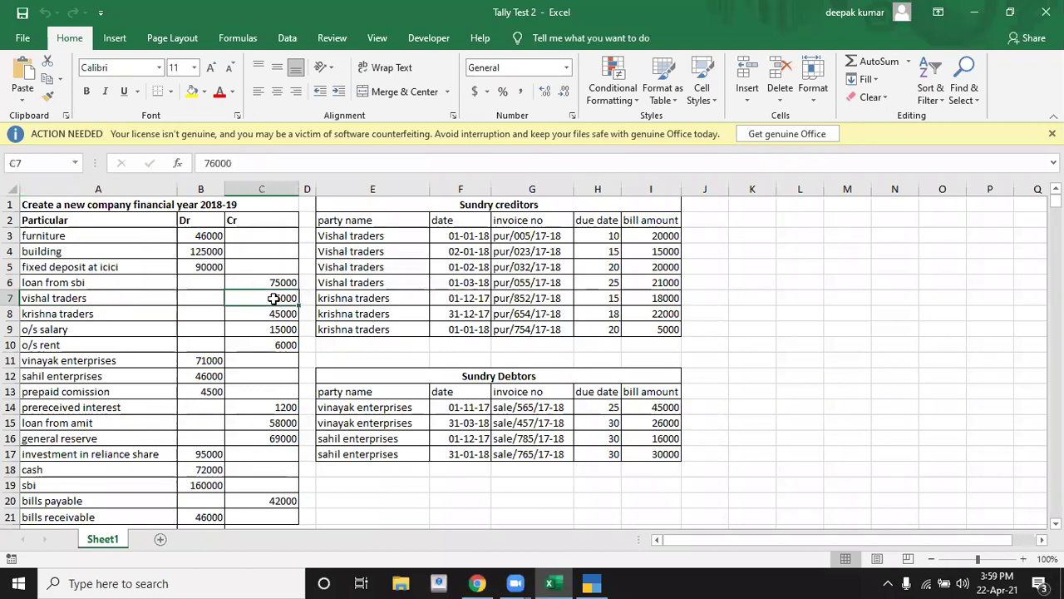
click(86, 358)
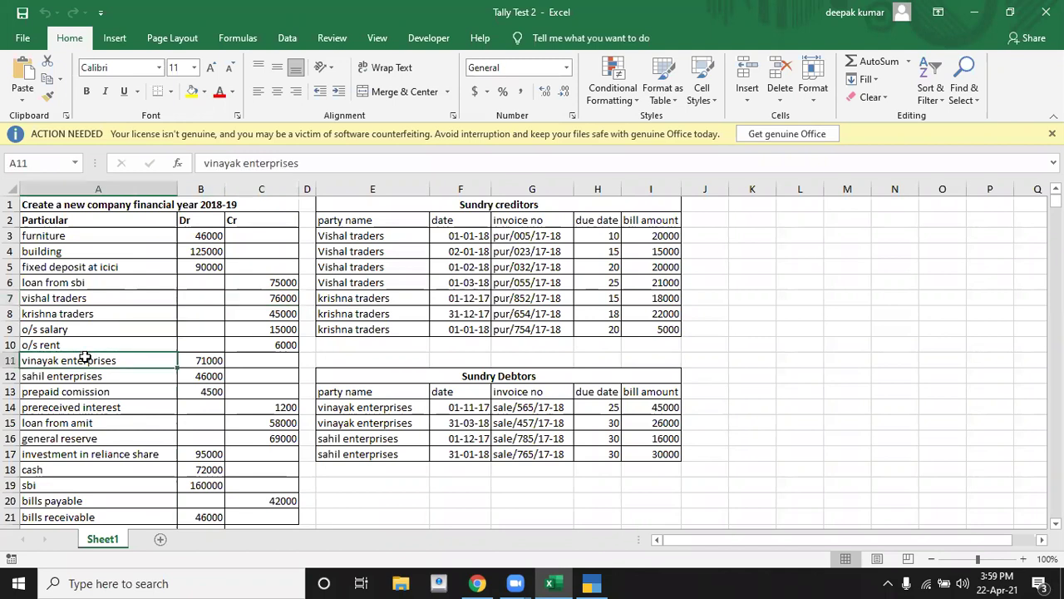
click(190, 358)
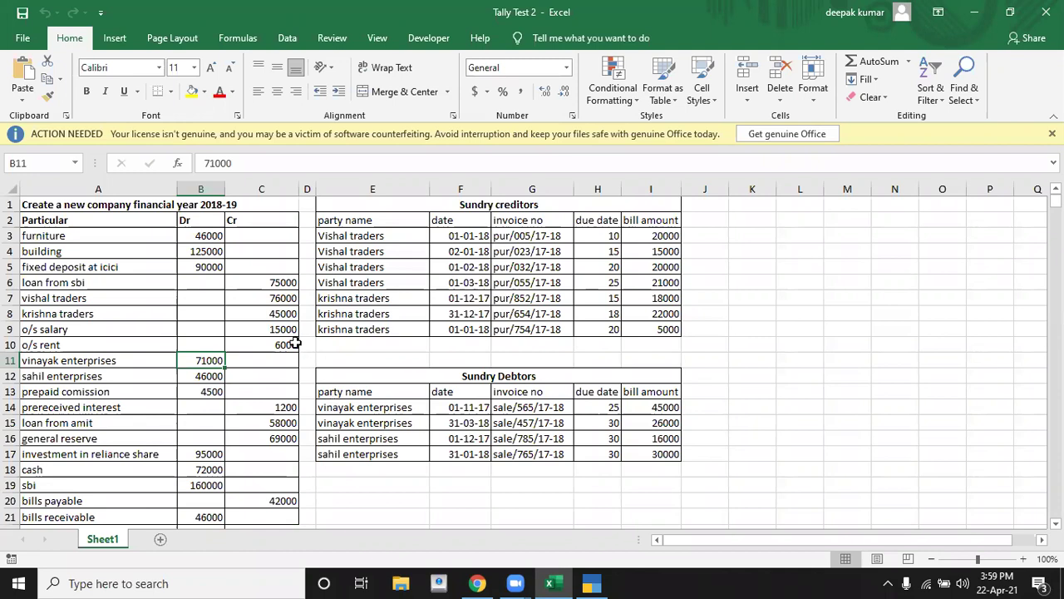
click(81, 296)
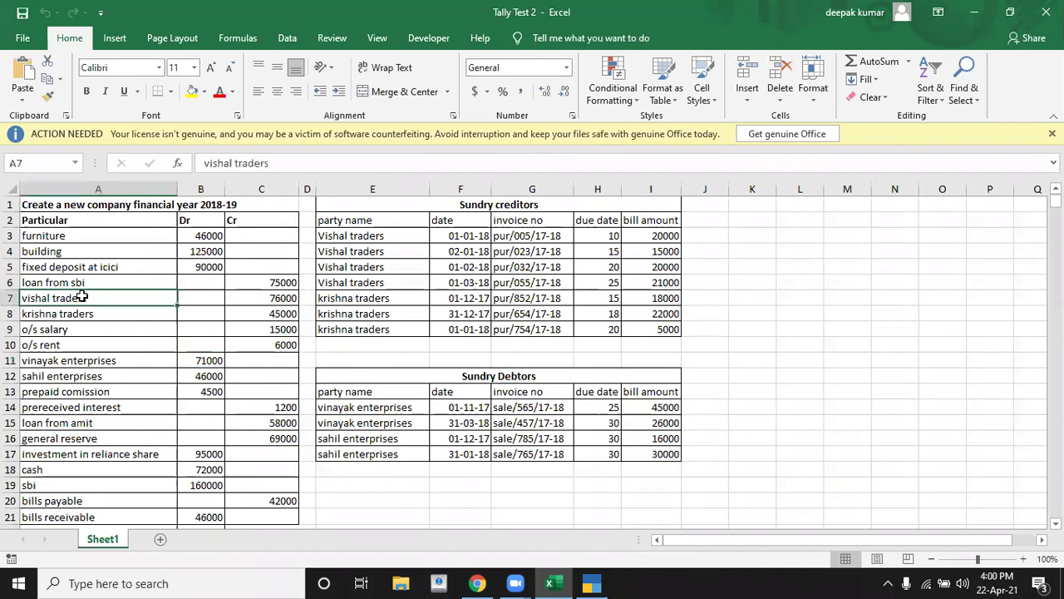
click(281, 299)
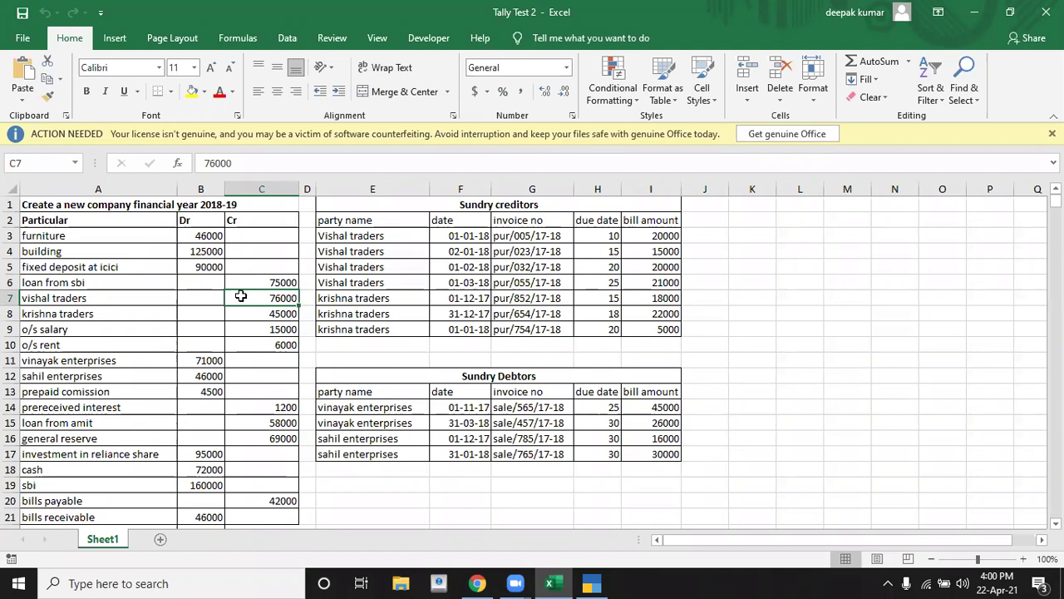
click(133, 292)
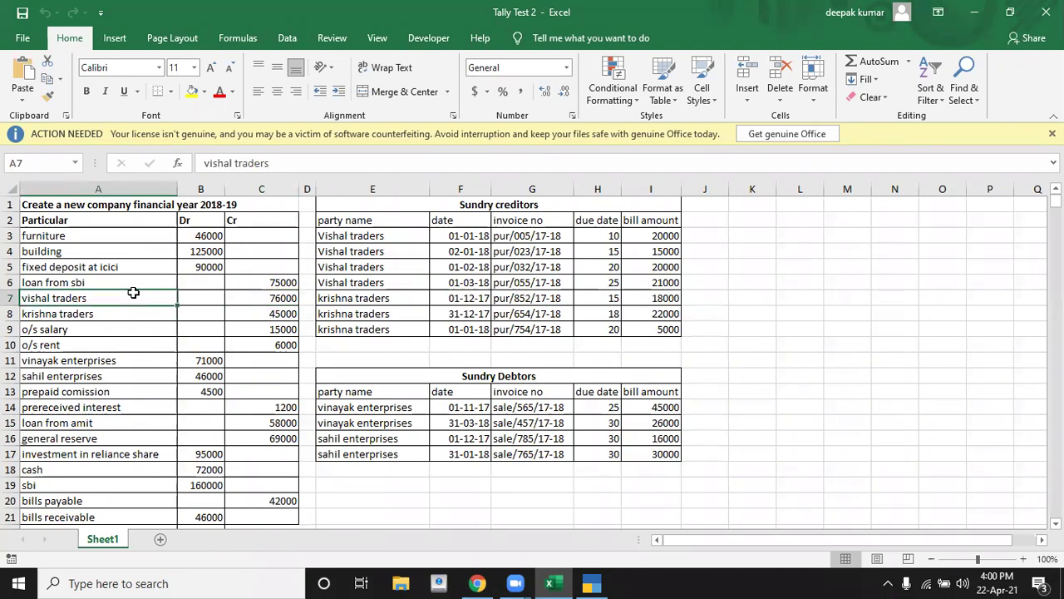
click(244, 302)
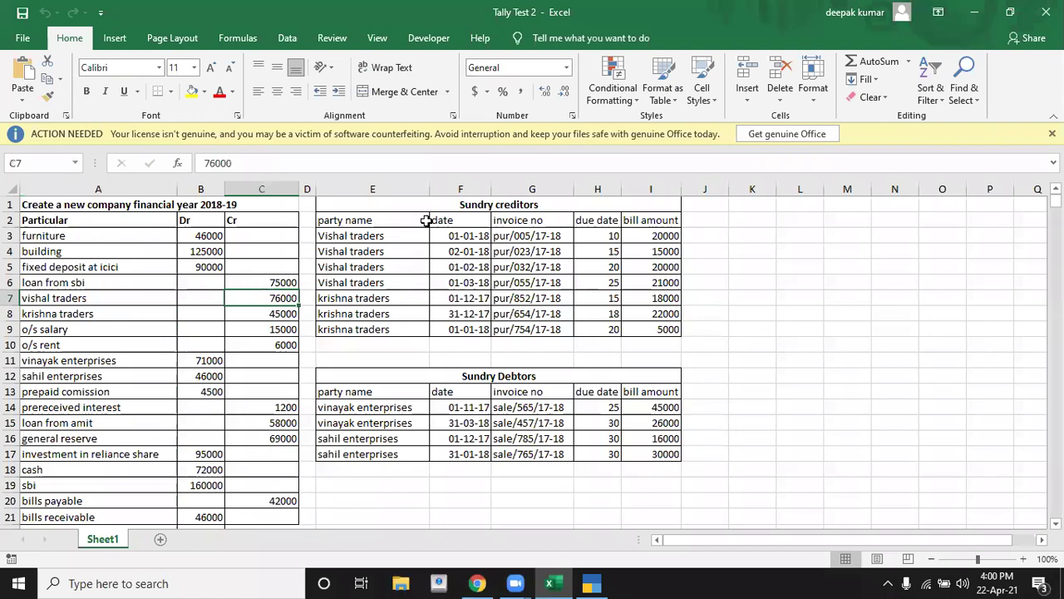
click(380, 233)
click(368, 250)
click(357, 283)
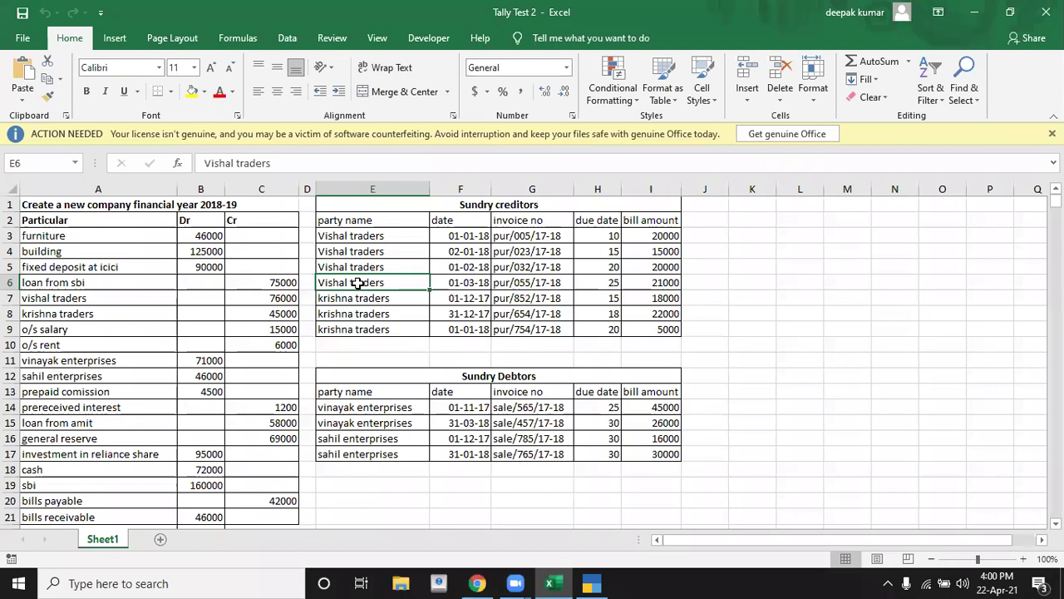
click(453, 237)
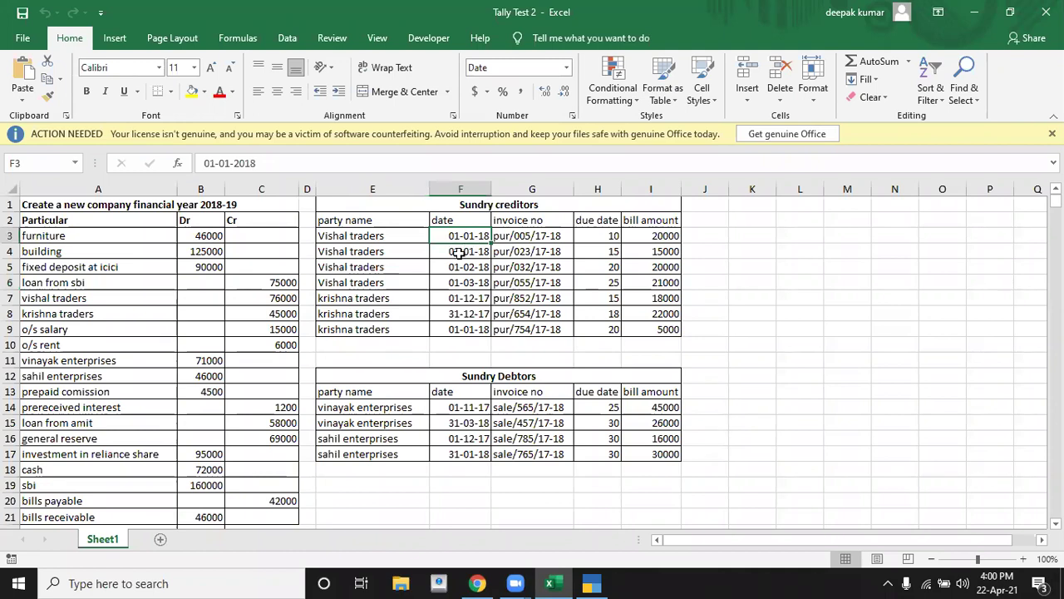
click(458, 253)
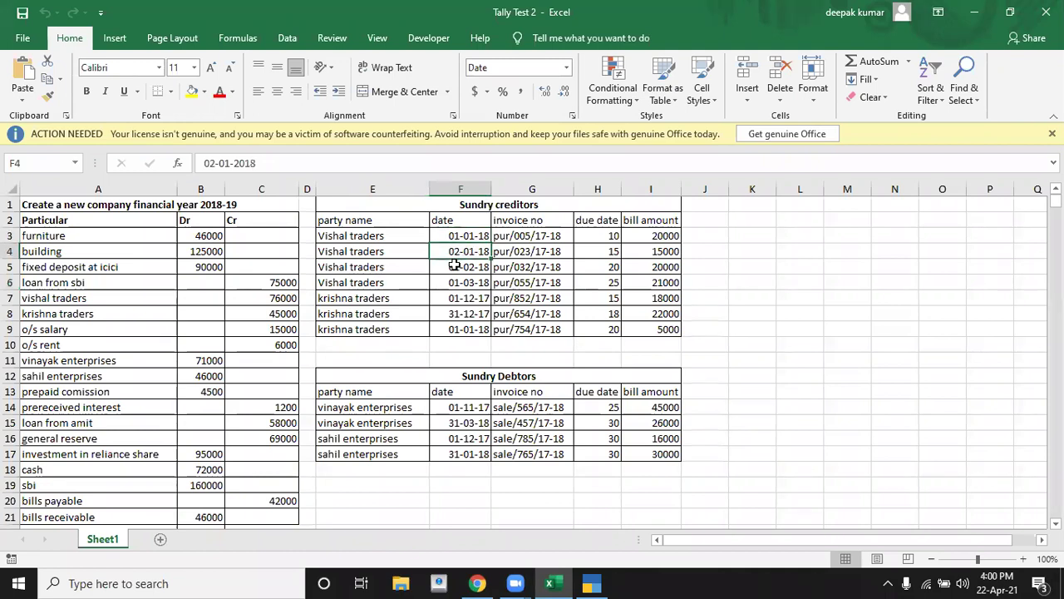
click(456, 265)
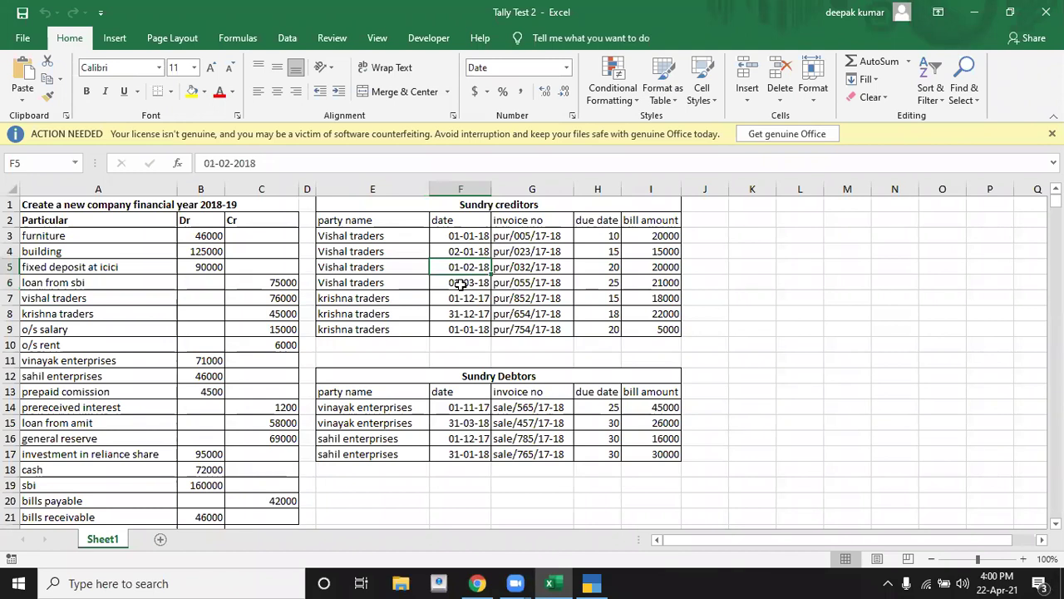
click(460, 283)
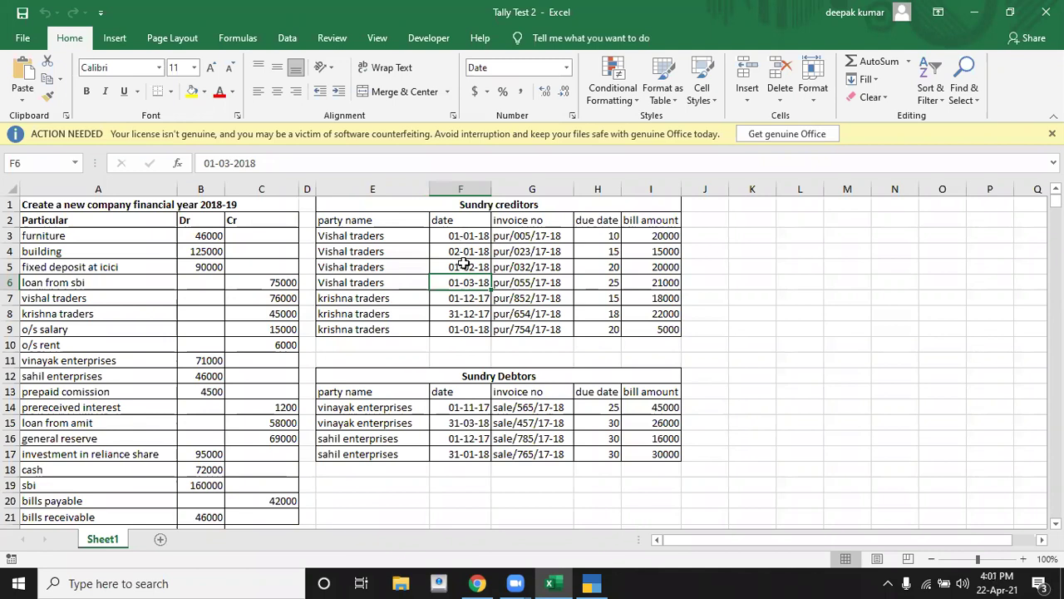
click(516, 235)
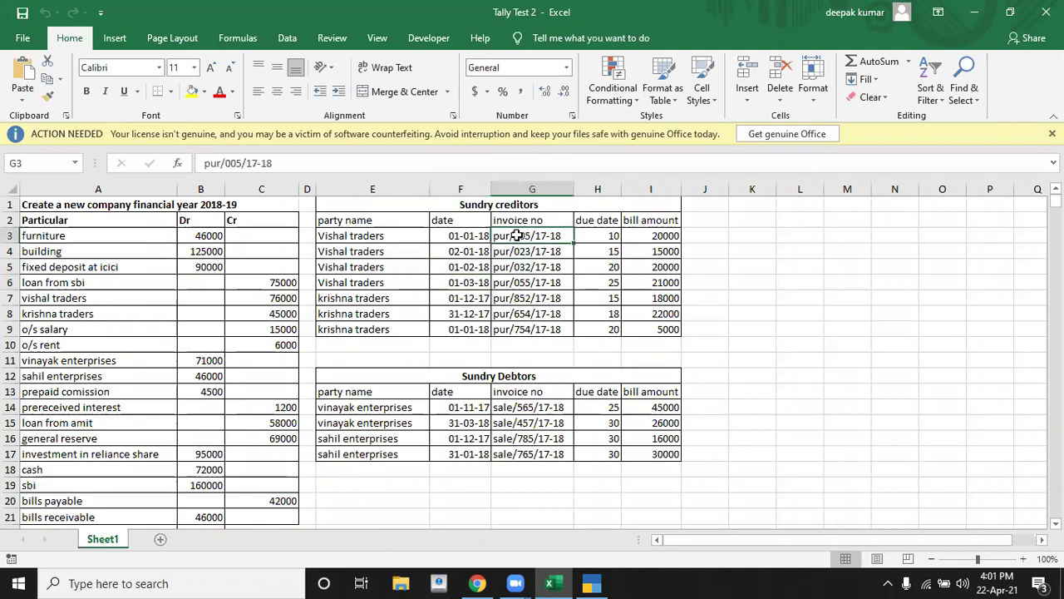
click(603, 239)
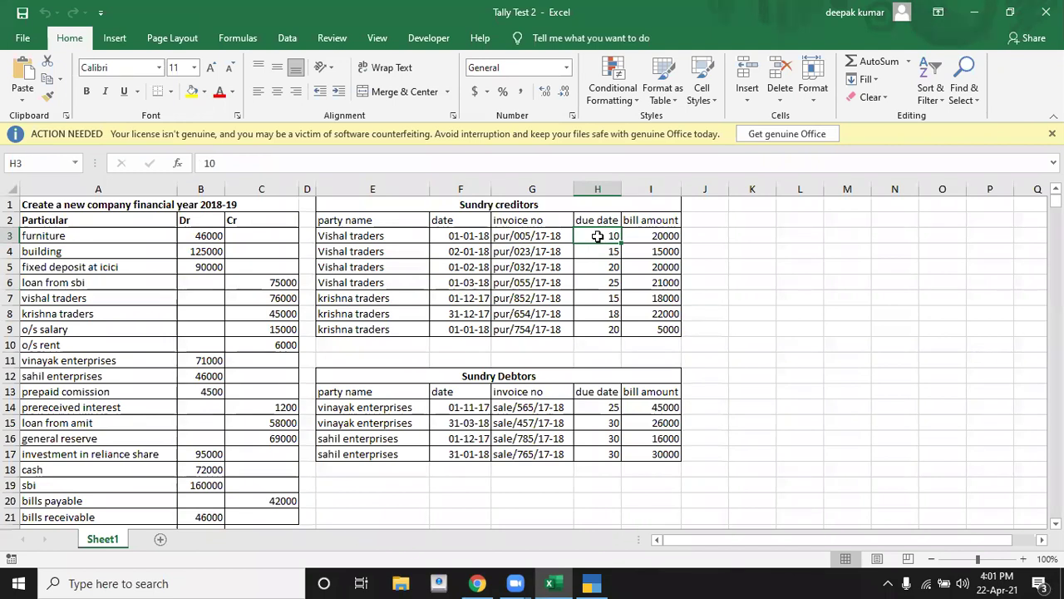
click(399, 239)
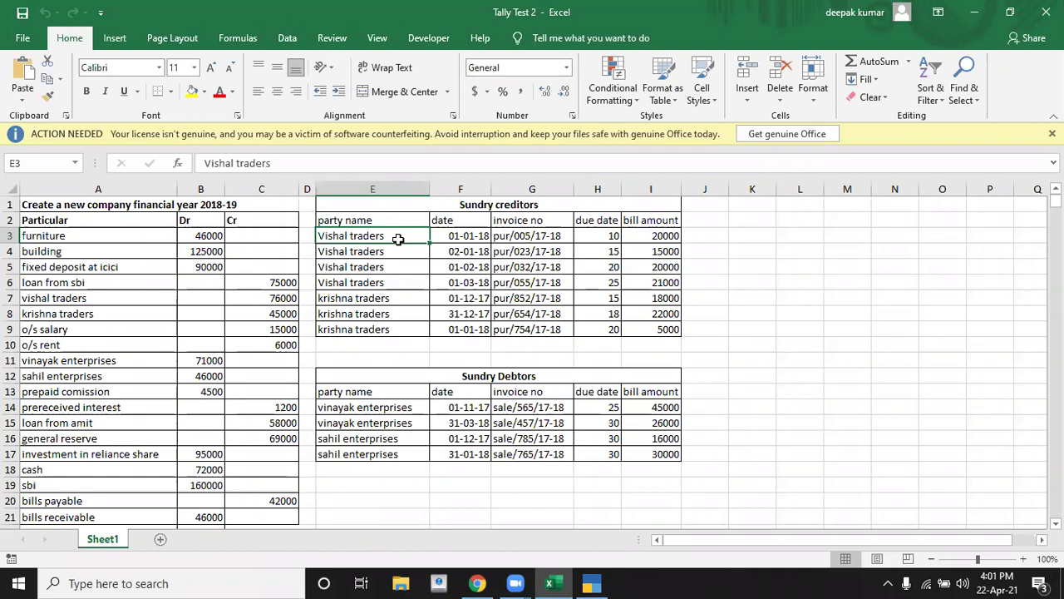
click(598, 235)
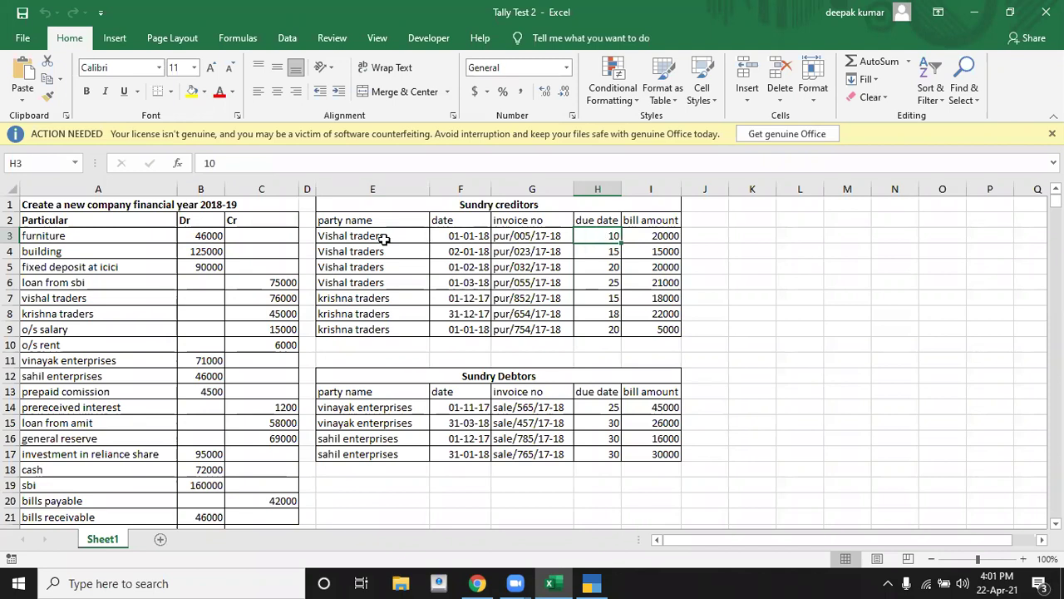
click(467, 237)
click(530, 237)
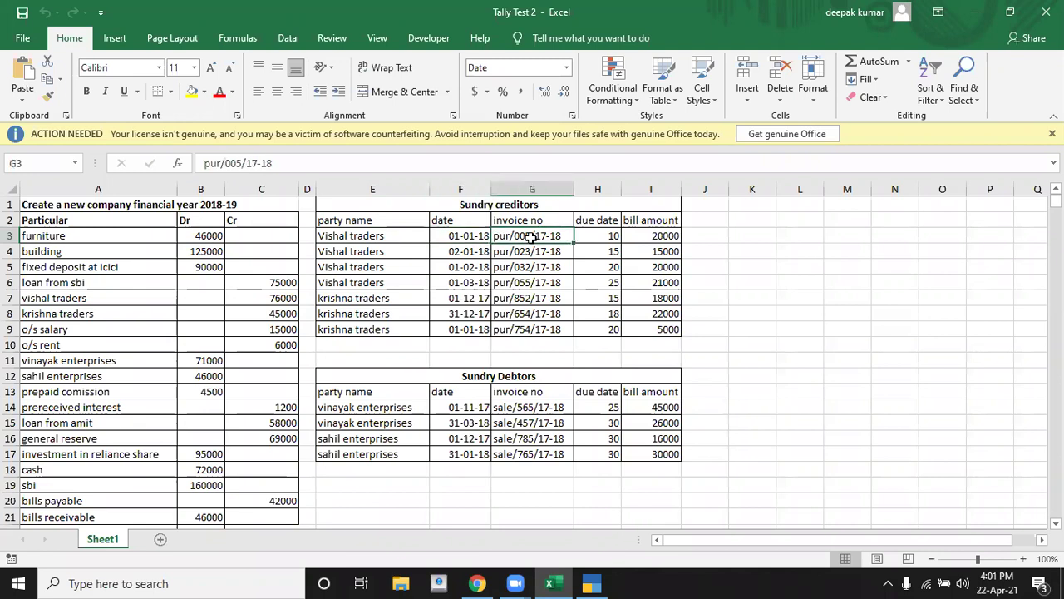
click(613, 238)
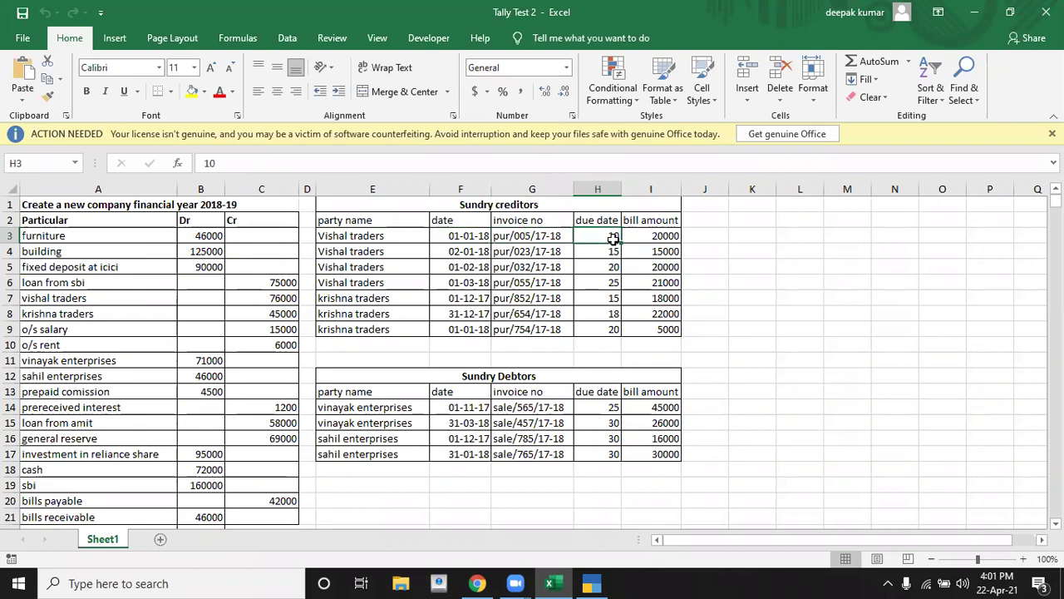
click(464, 235)
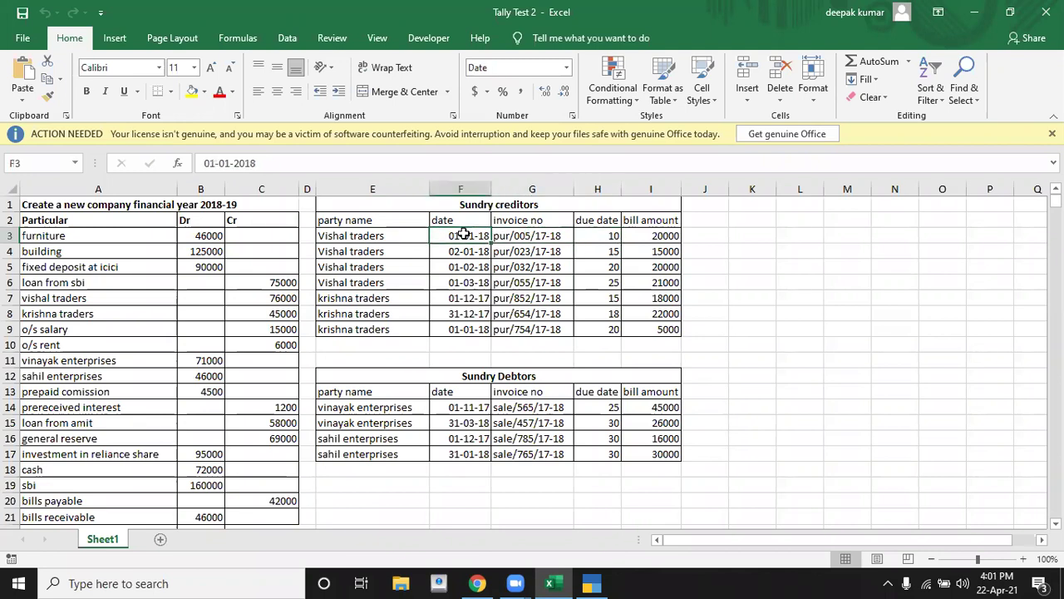
click(584, 240)
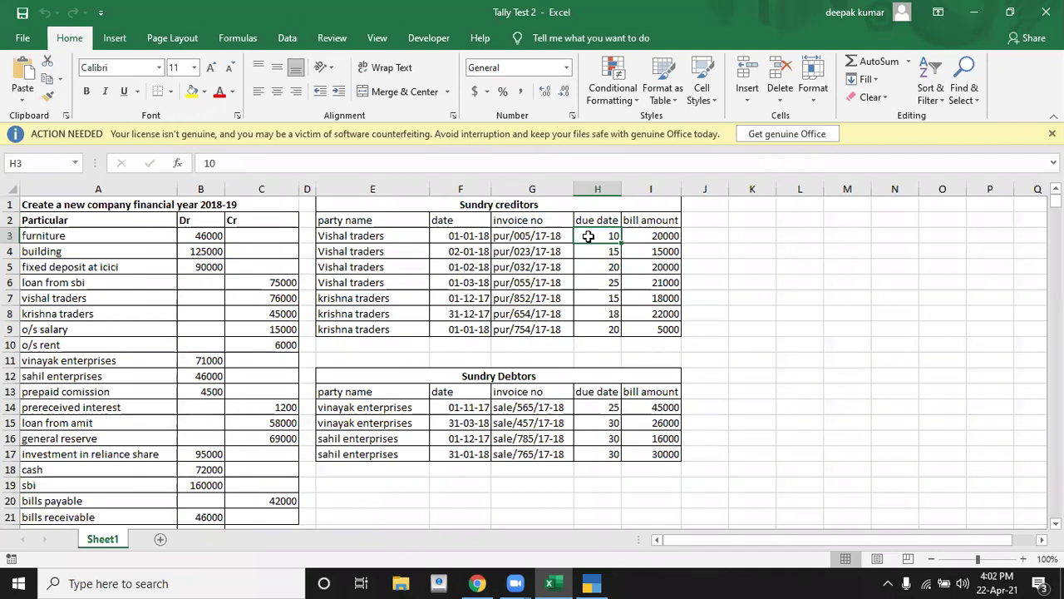
click(654, 237)
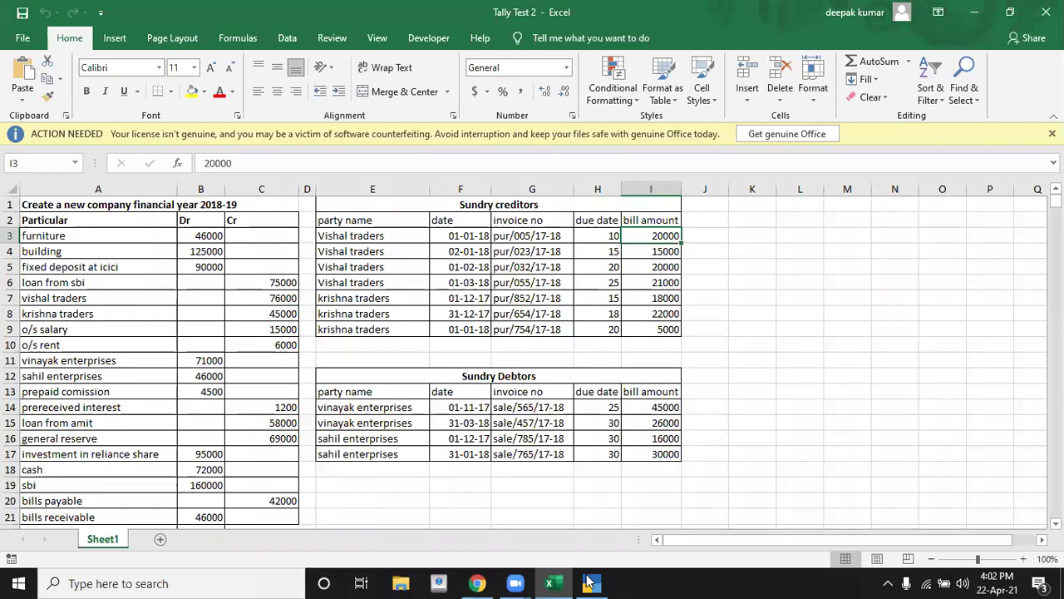
Shut ITech Private Limited with Ctrl+F3 to reach the Select Company list.
click(590, 583)
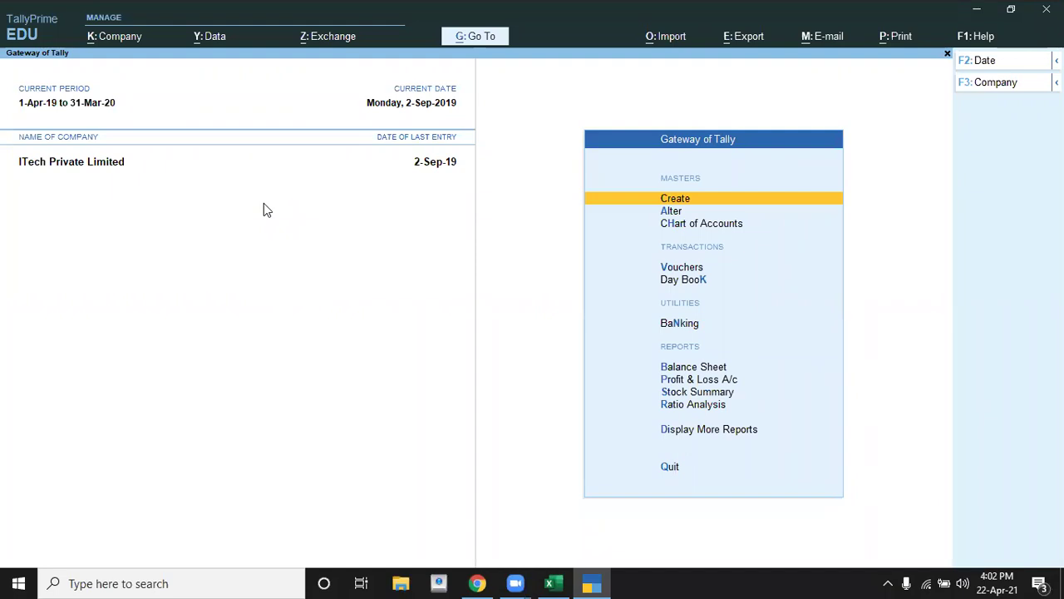
key(ctrl)
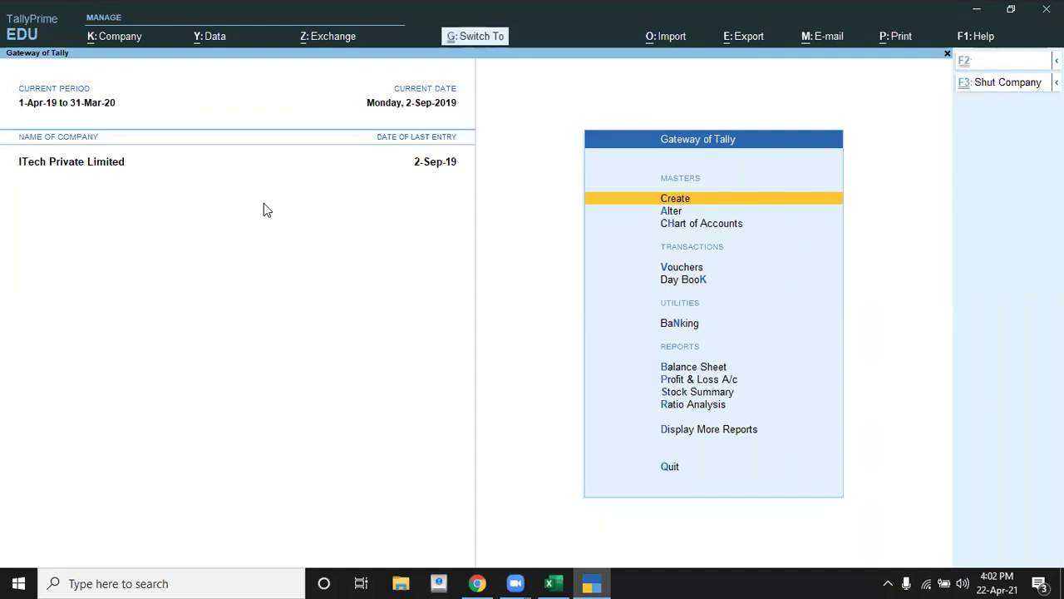
key(ctrl+F3)
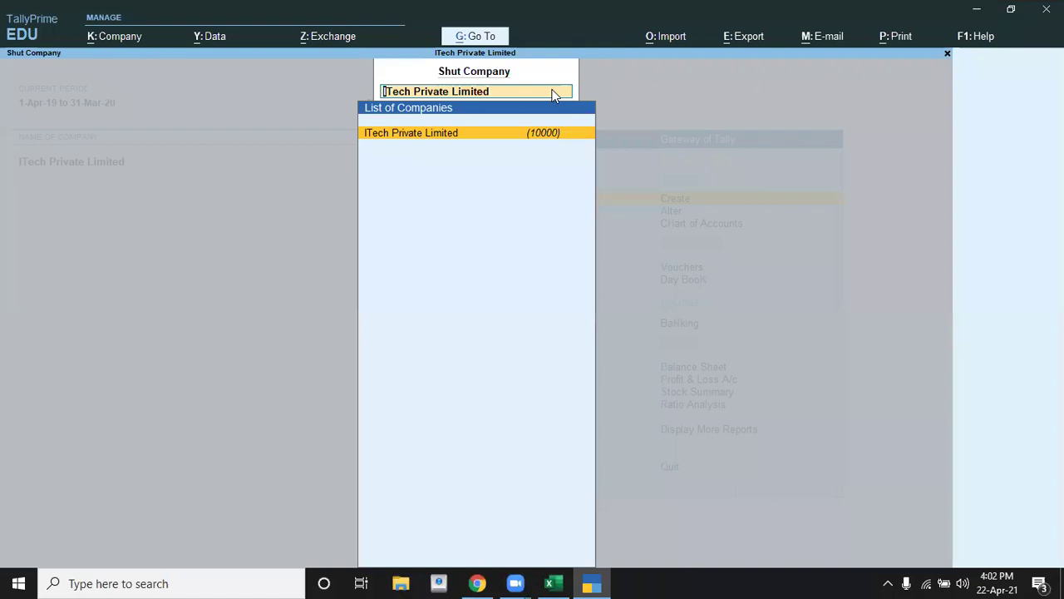
click(535, 121)
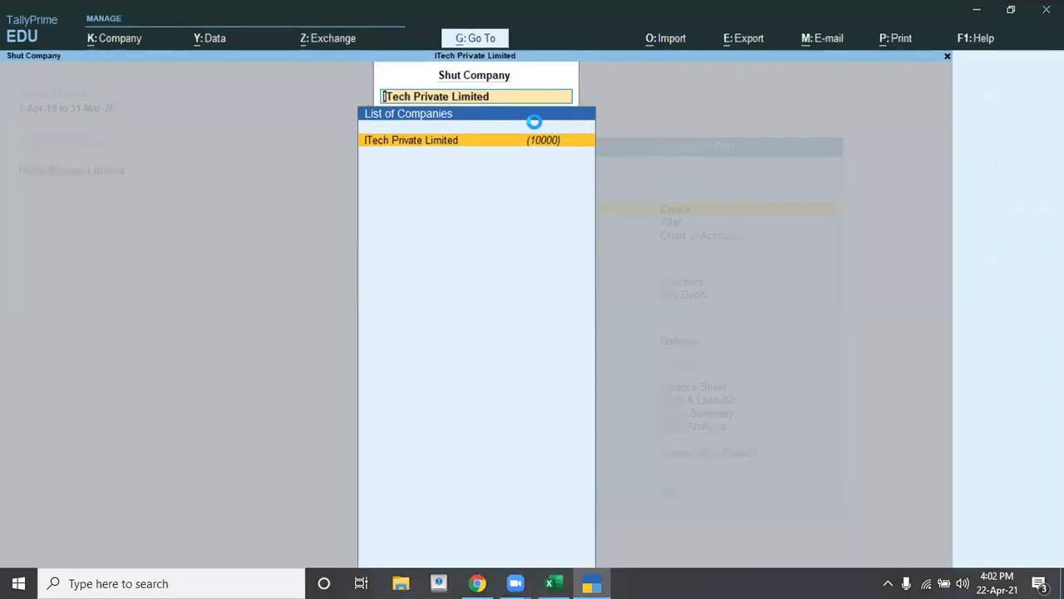
key(Return)
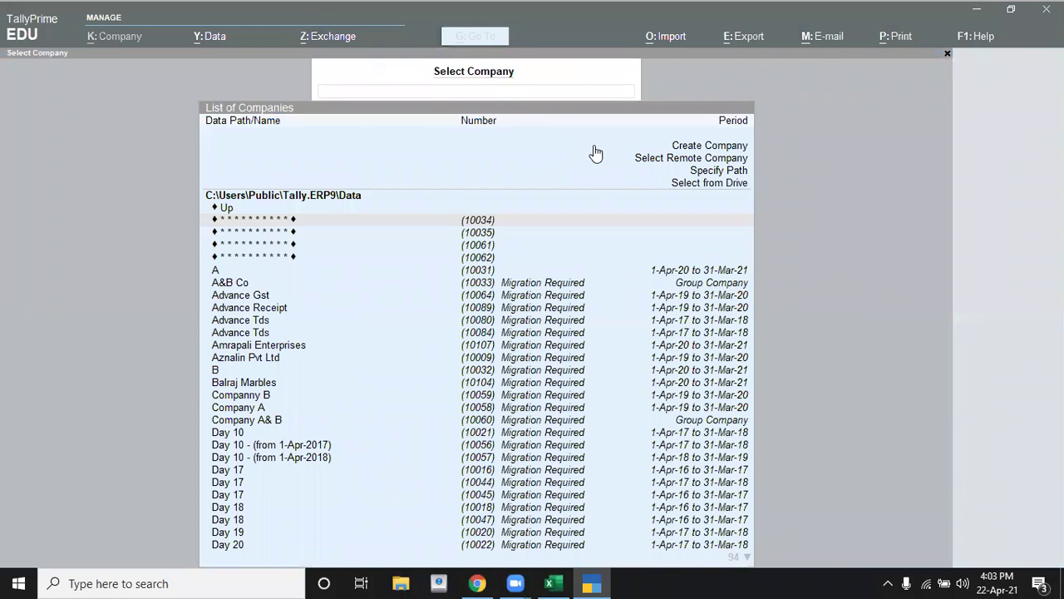
Start a new company and name it Day 2.
click(566, 236)
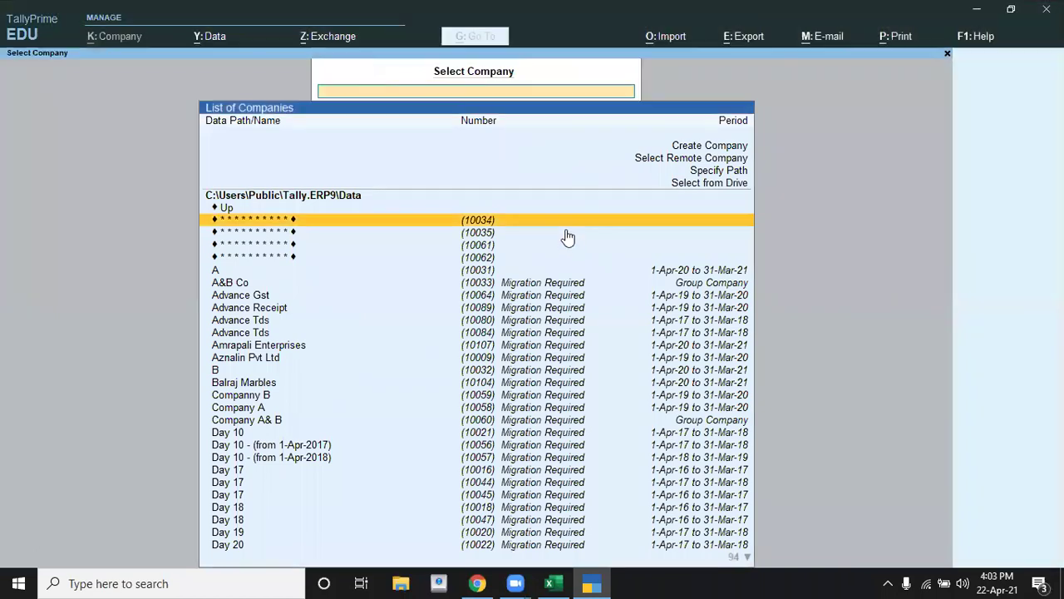
click(566, 234)
key(Up)
key(Up)
key(Up)
key(Up)
key(Up)
key(Up)
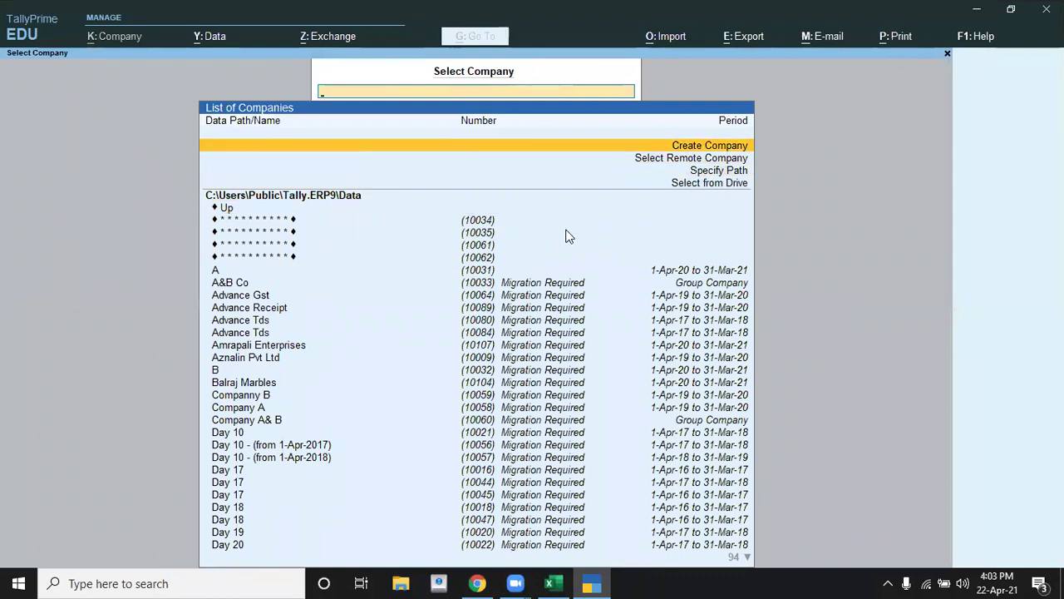
key(Return)
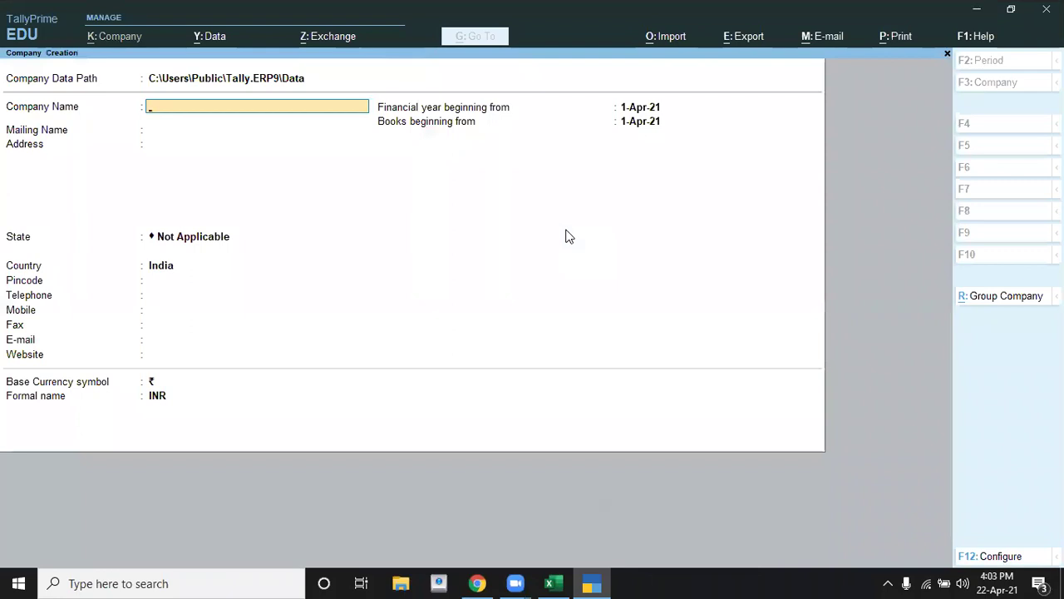
text(Day )
text(2)
key(Return)
key(Return)
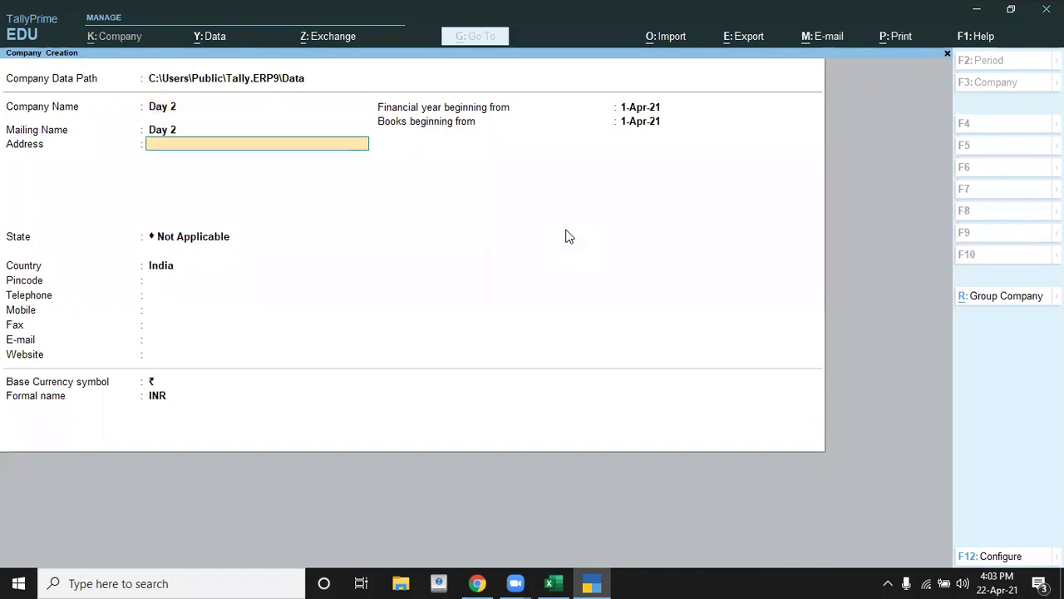
Set the state to Uttar Pradesh, advance to the financial year field, and switch to Excel.
key(Return)
key(Return)
text(U)
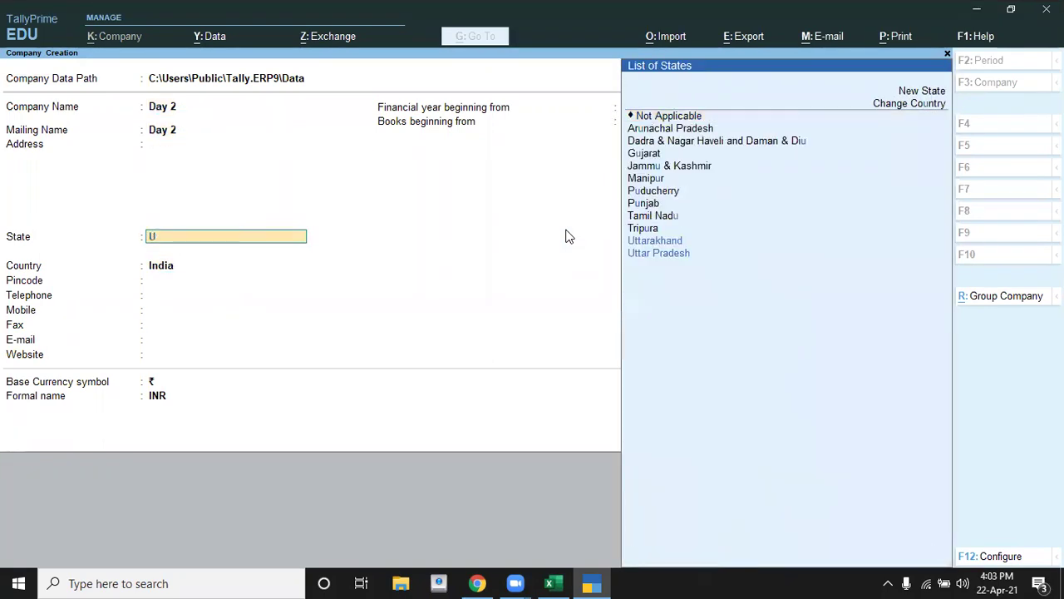
key(Down)
key(Return)
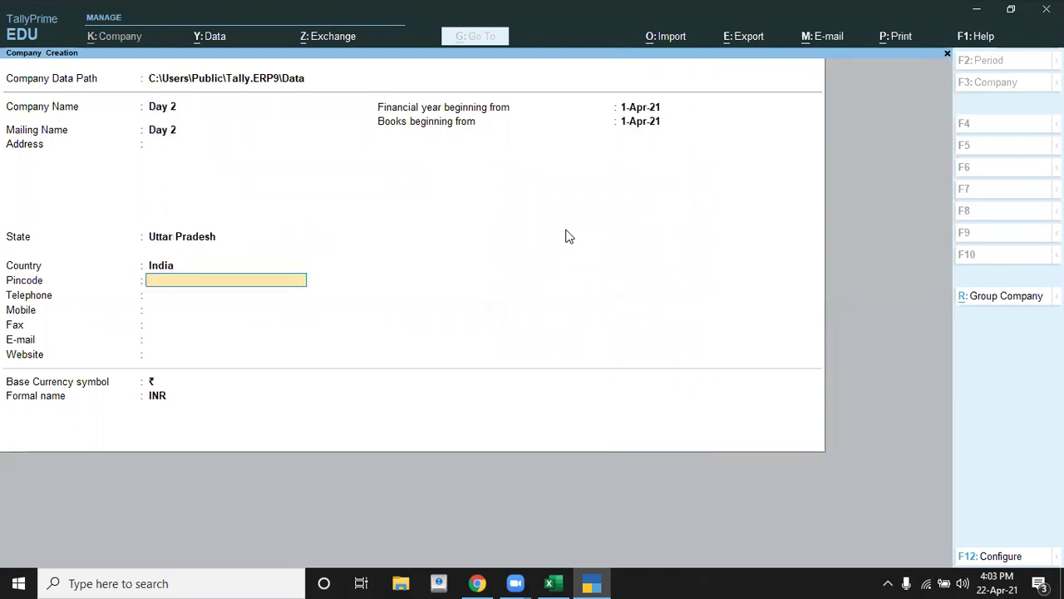
key(Return)
key(Return)
key(Return)
key(Return)
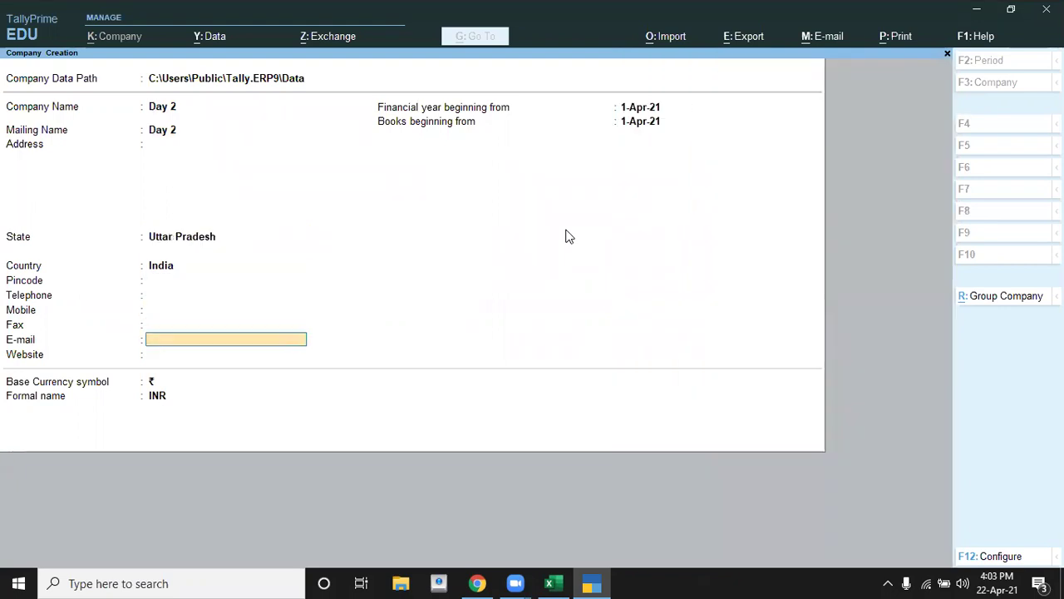
key(Return)
key(Return)
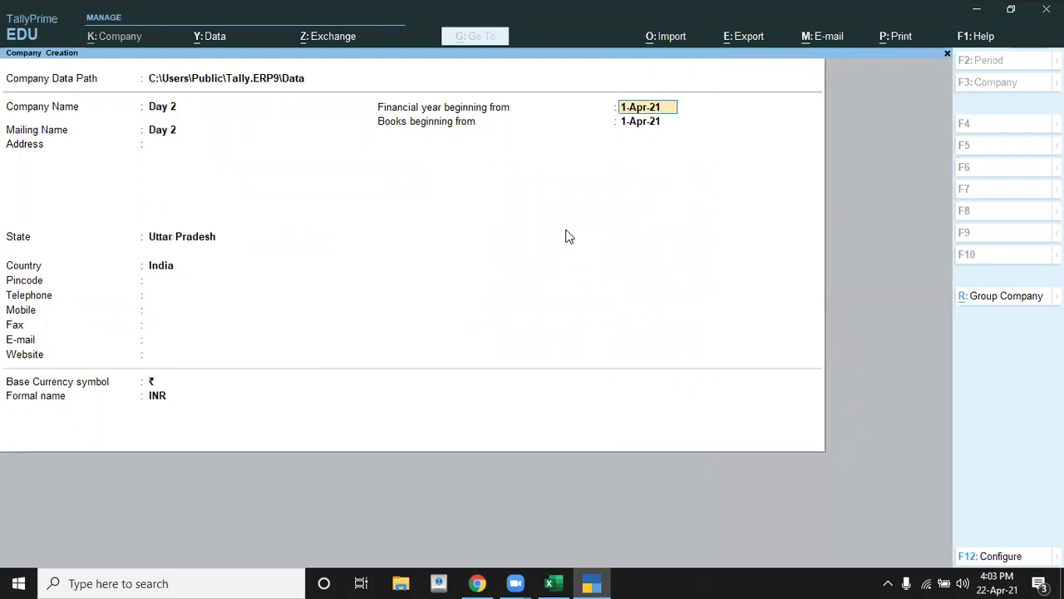
key(Return)
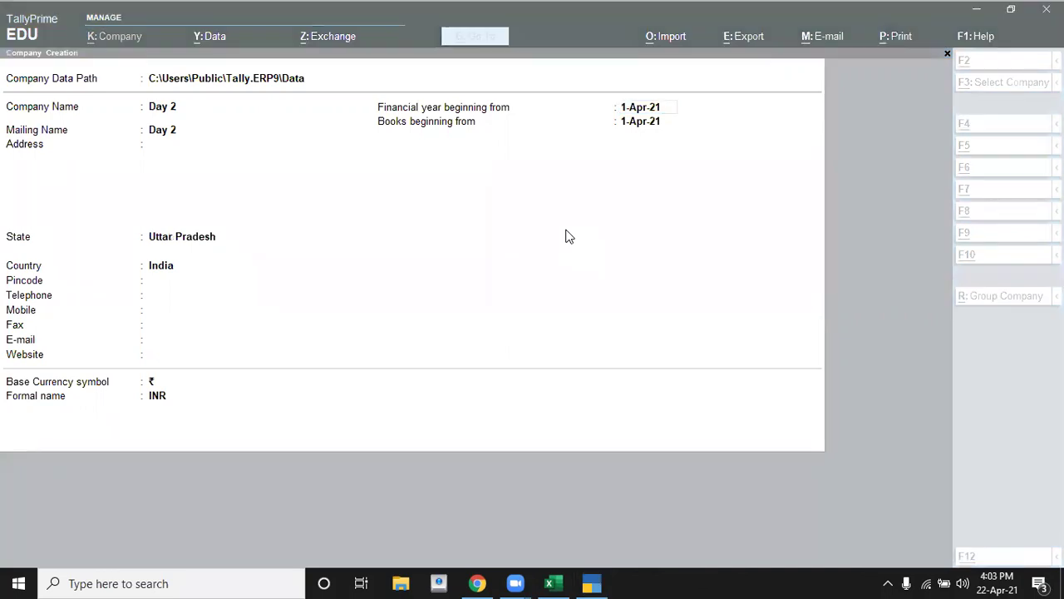
key(alt+Tab)
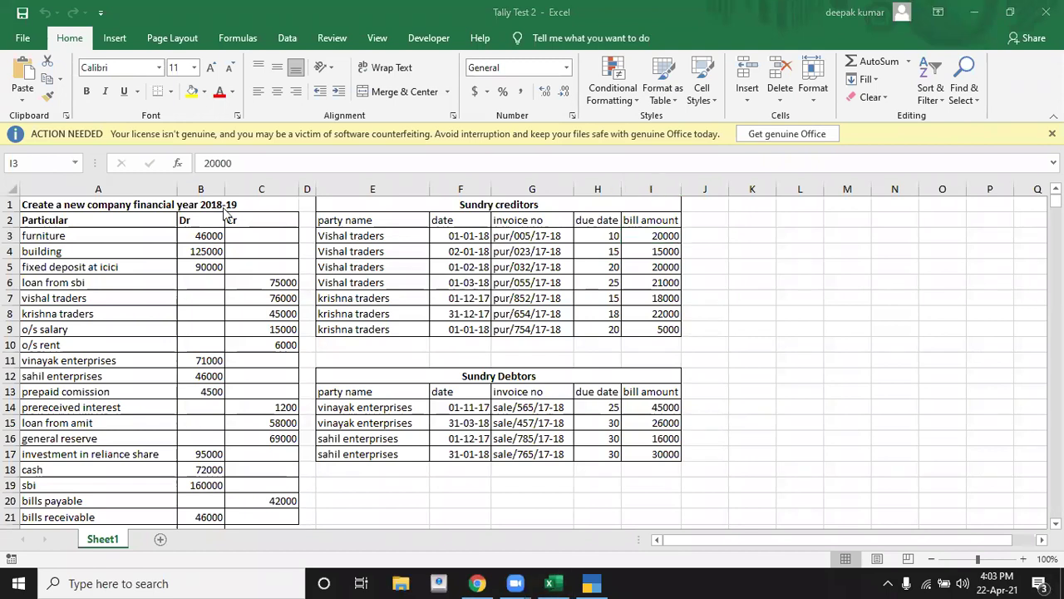
After checking the 2018-19 year in the workbook, return to the Day 2 company creation form.
key(alt+Tab)
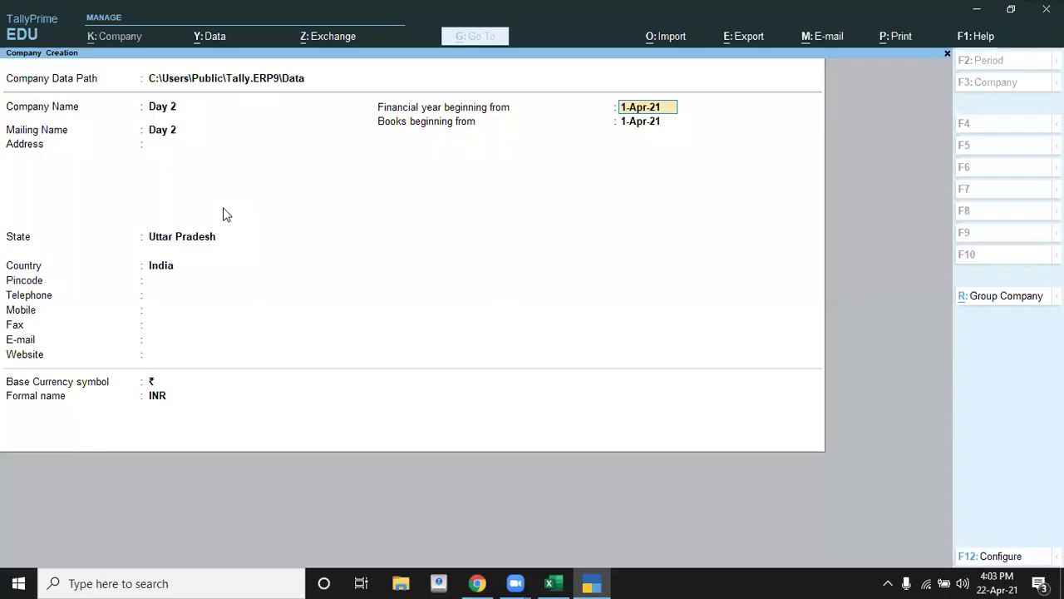
Set the financial year start to 1-Apr-2018, accept Day 2, and quit Company Features to the Gateway.
text(1)
text(4-2018)
key(Return)
key(Return)
key(Return)
key(Return)
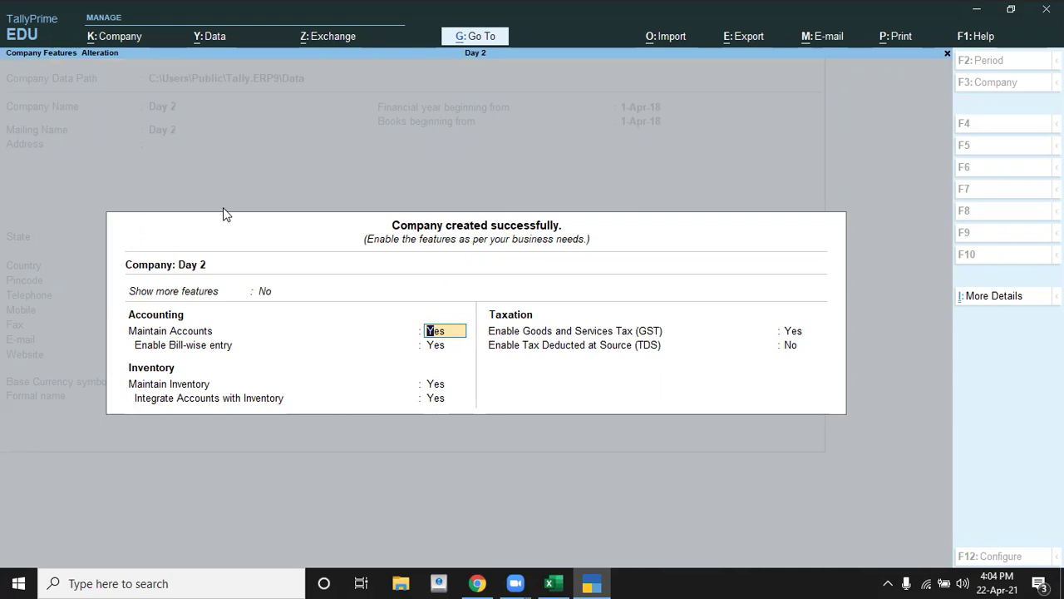
key(BackSpace)
key(Escape)
key(Return)
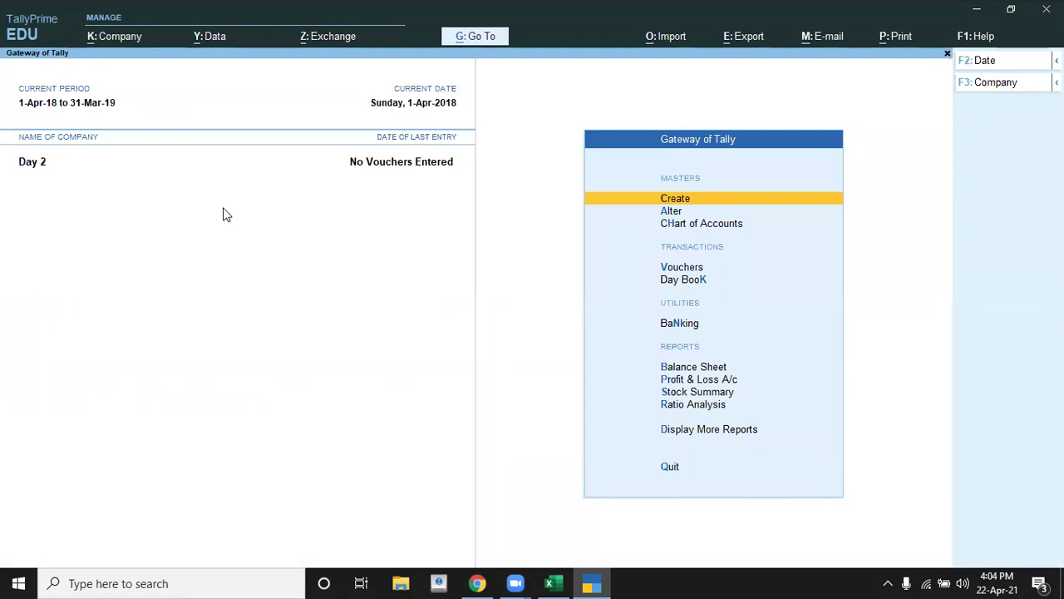
Start a new ledger named Furniture, as listed in the trial balance.
key(Return)
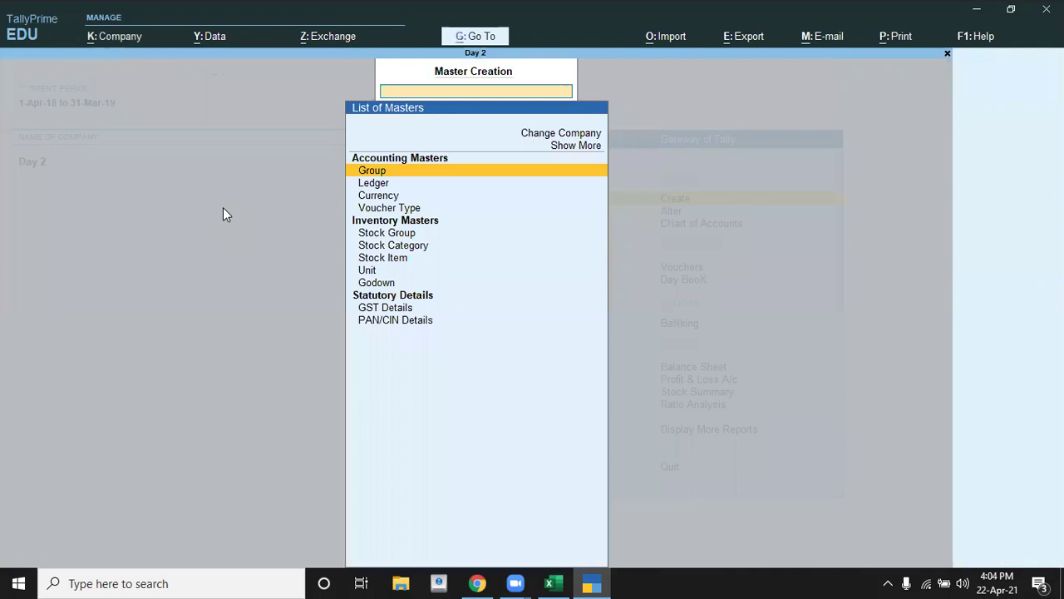
key(Down)
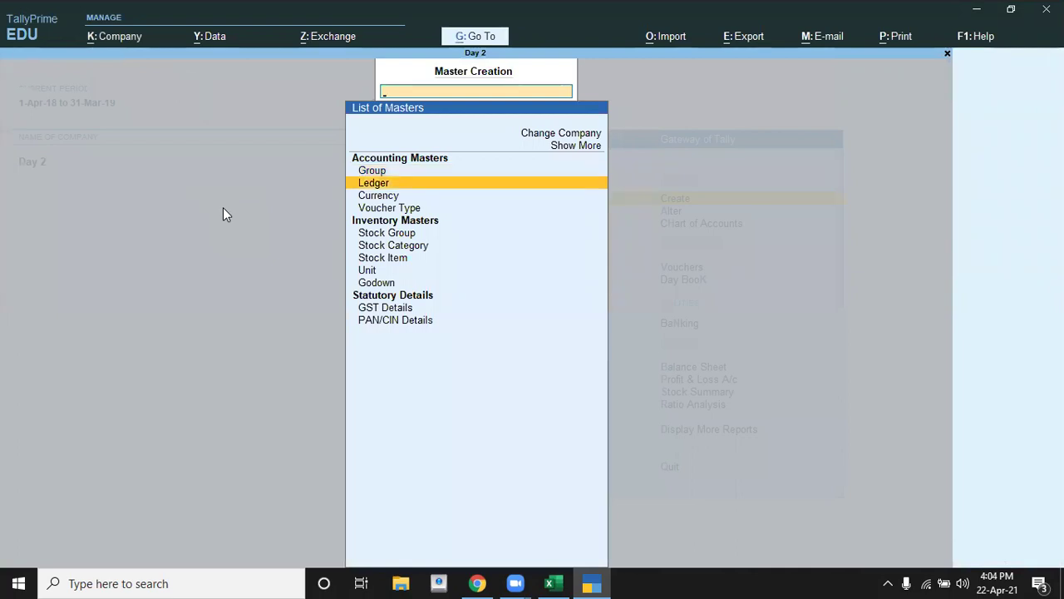
key(Return)
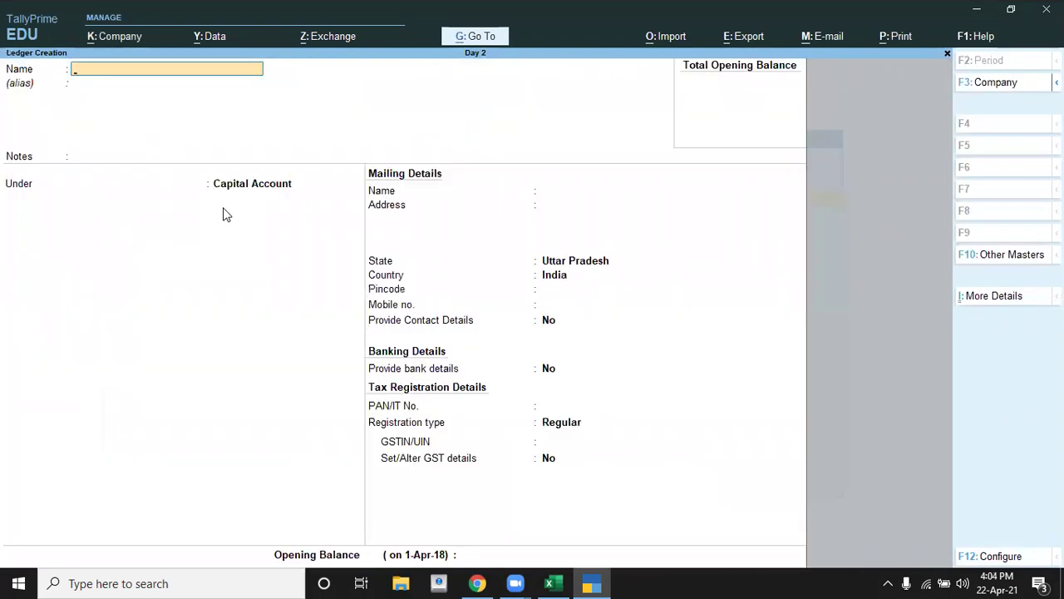
key(alt+Tab)
key(alt+Tab)
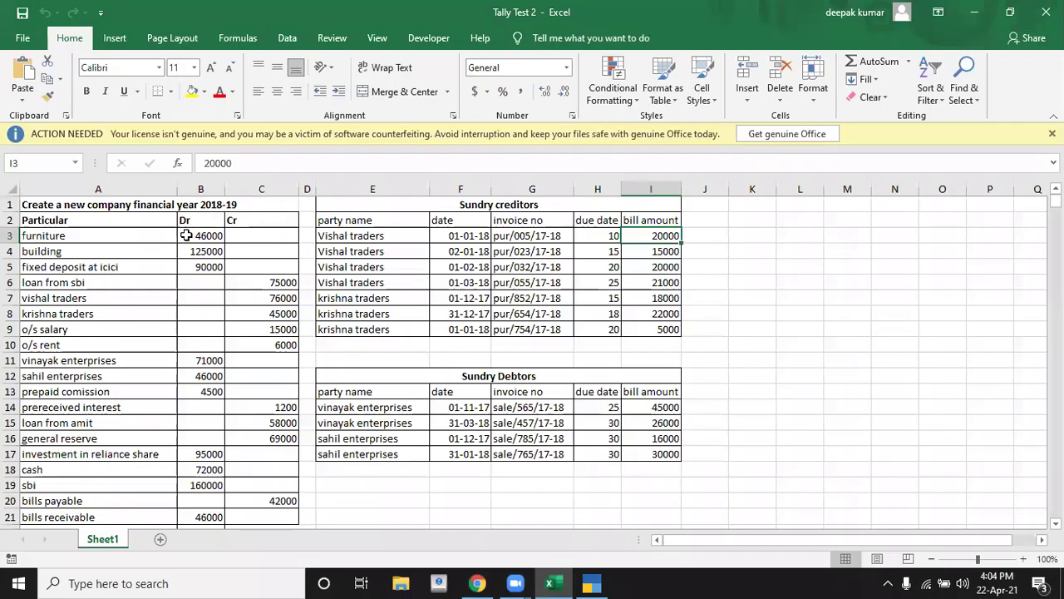
click(110, 235)
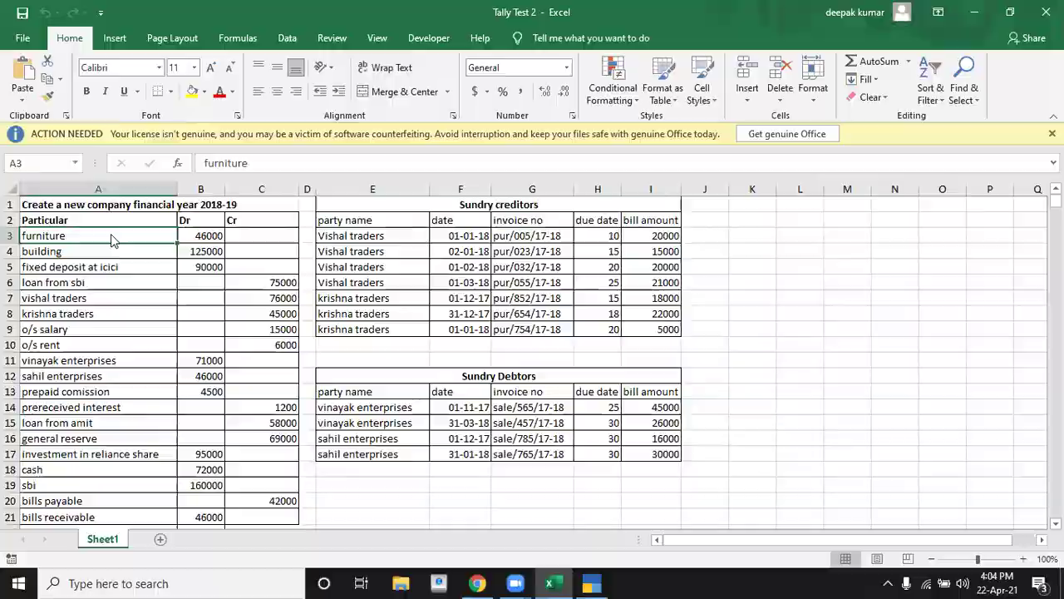
key(alt+Tab)
text(Furniture)
key(Return)
key(Return)
key(Return)
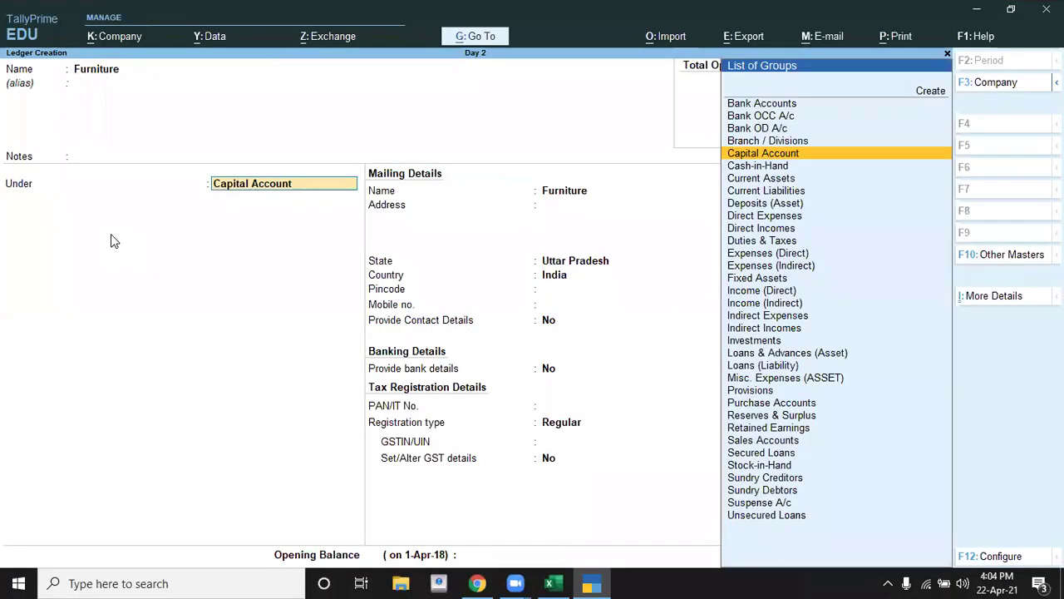
Place Furniture under Fixed Assets with a 46,000 Dr opening balance.
text(F)
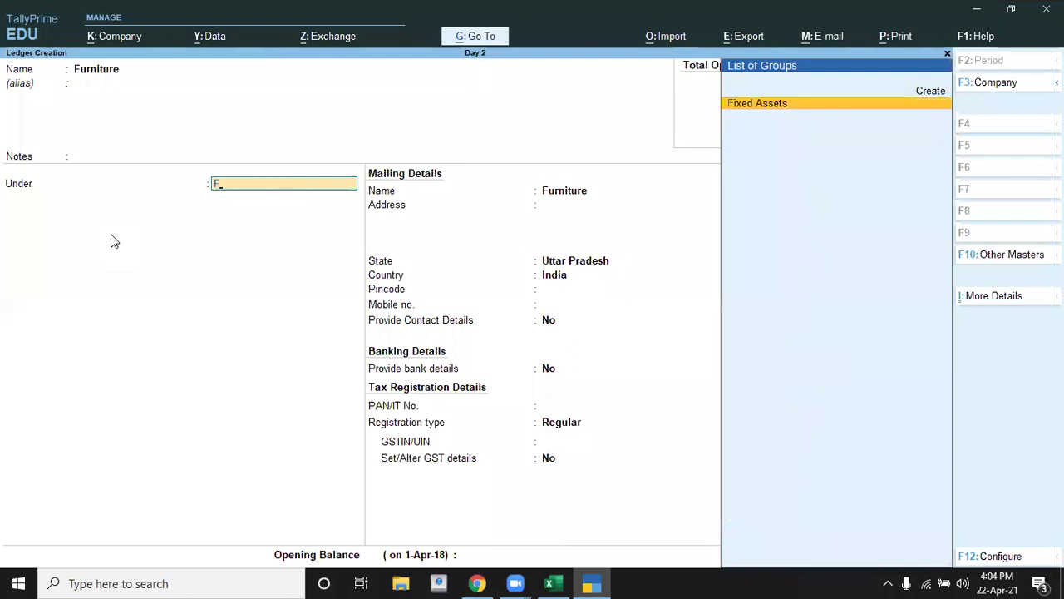
key(Return)
key(Return)
key(Return)
key(Return)
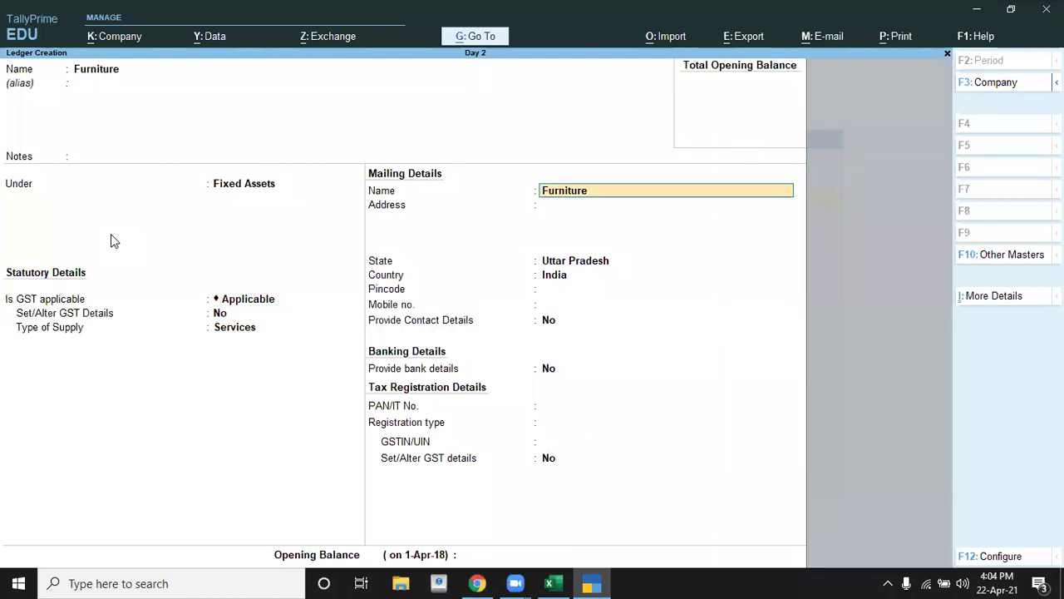
key(Return)
key(Return)
key(Return)
key(Return)
key(Return)
key(Return)
key(Return)
key(Return)
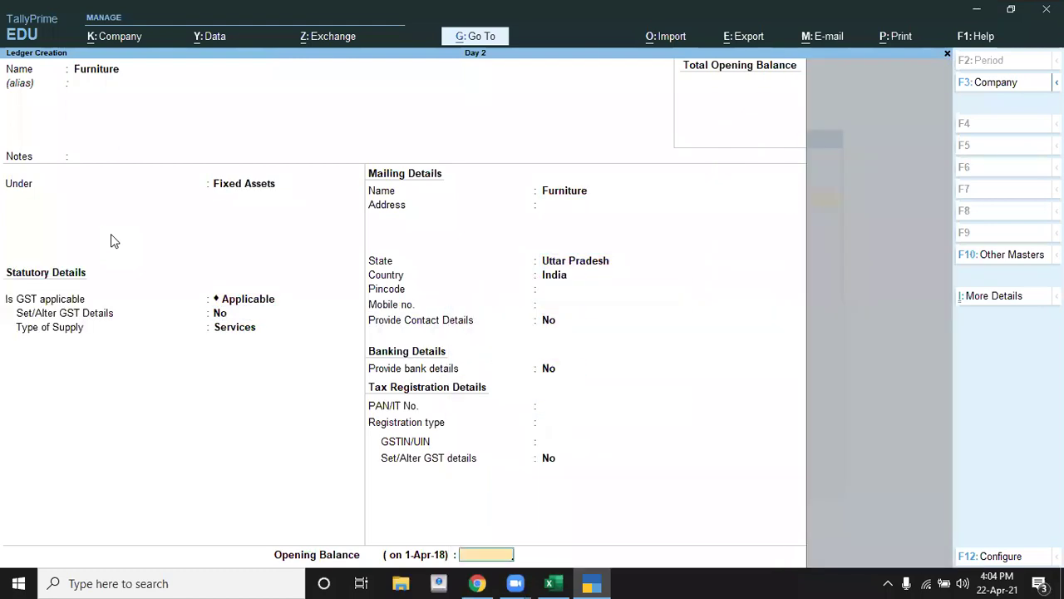
key(Return)
key(Escape)
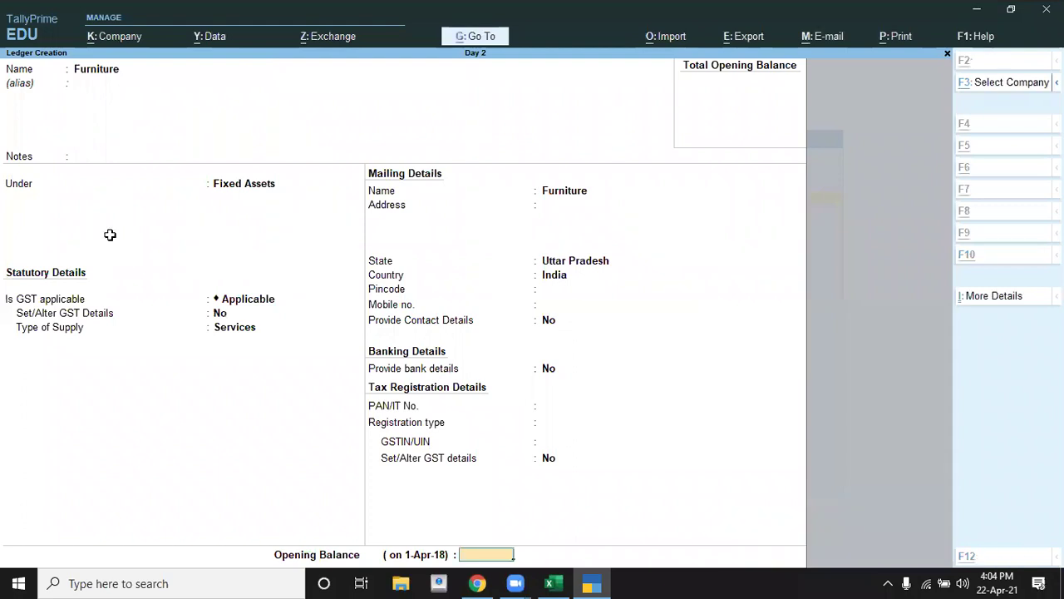
key(alt+Tab)
key(alt+Tab)
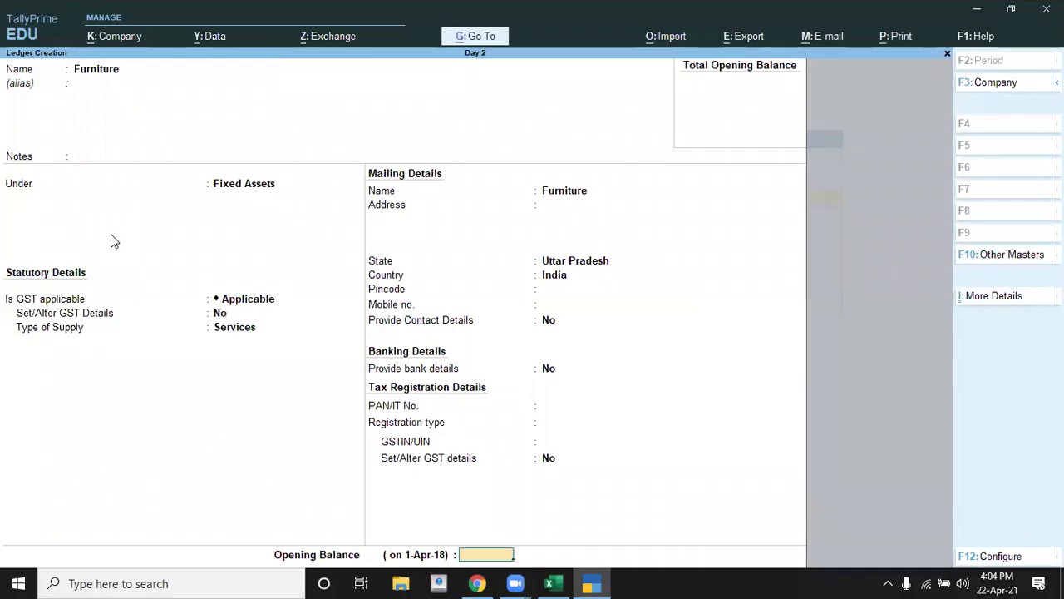
text(46000)
key(Return)
key(Return)
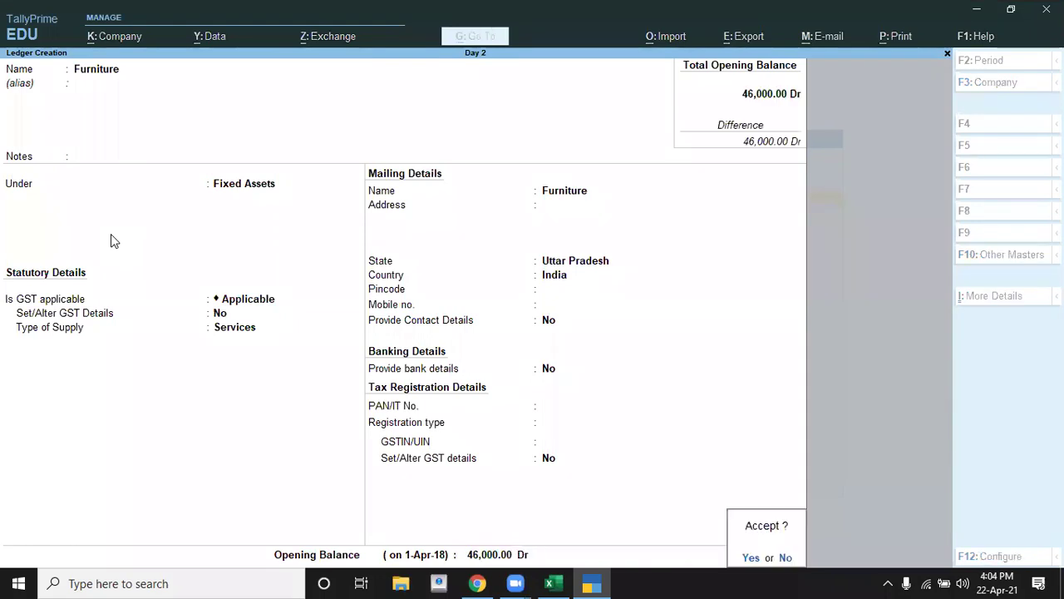
key(Return)
Save Furniture and start a Building ledger under Fixed Assets.
key(alt+Tab)
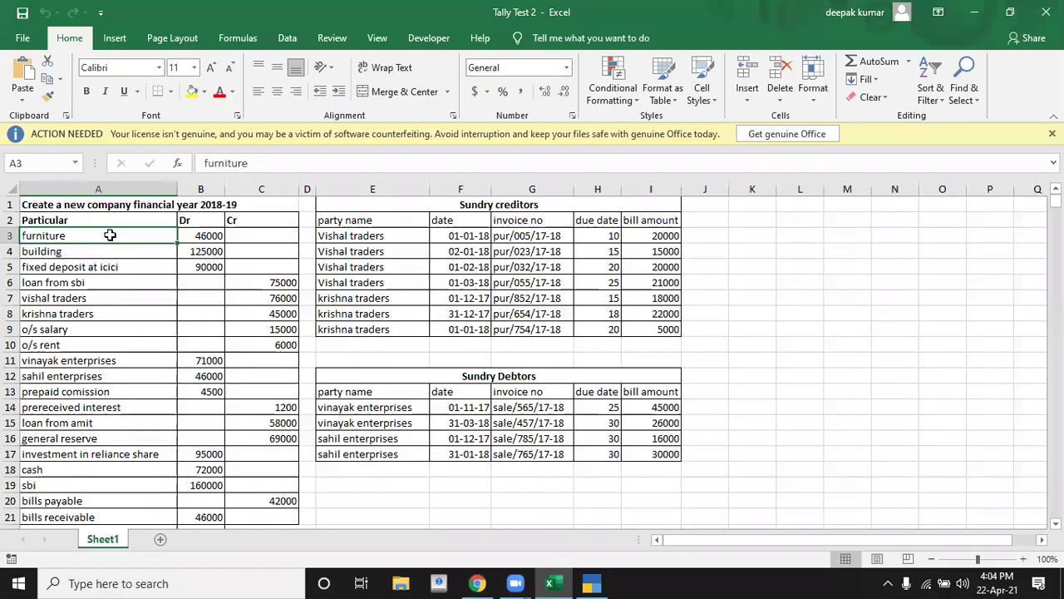
key(Down)
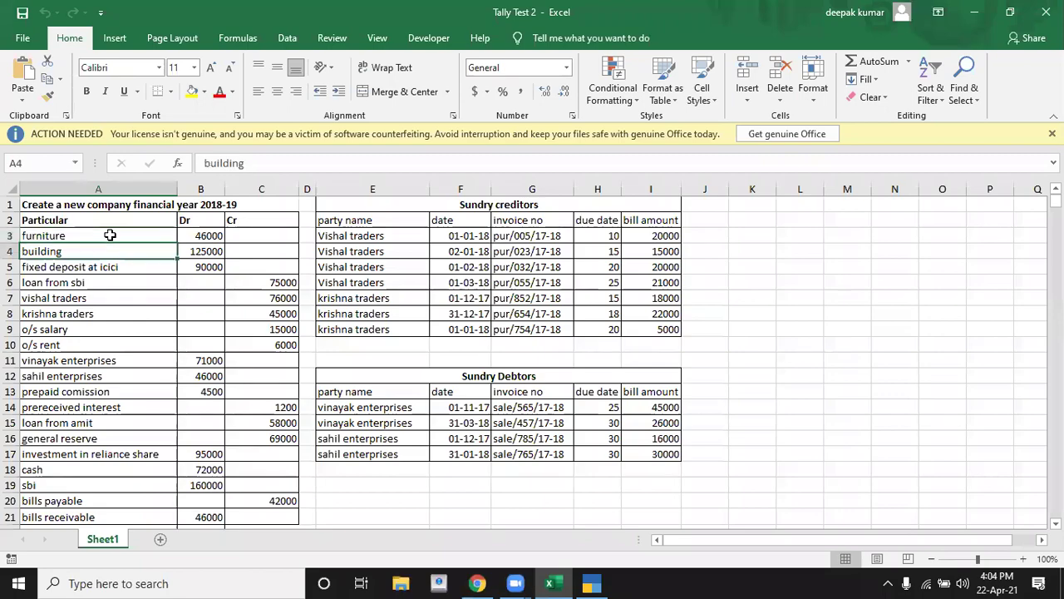
key(alt+Tab)
text(Building)
key(Return)
key(Return)
key(Return)
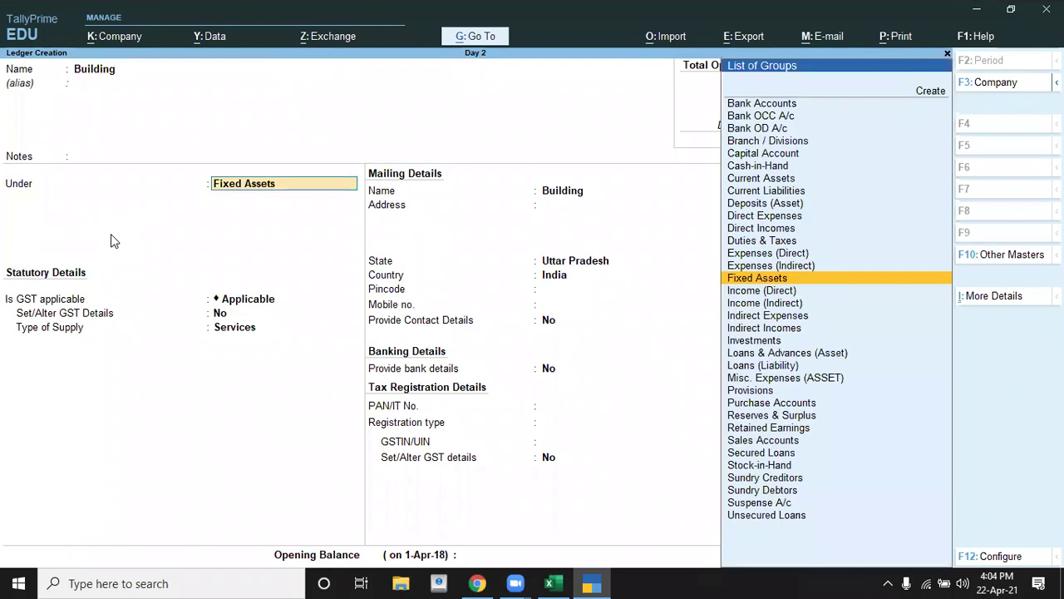
key(Return)
key(Return)
key(Return)
key(Return)
key(Return)
key(Return)
key(Return)
key(Return)
key(Return)
key(Return)
key(Return)
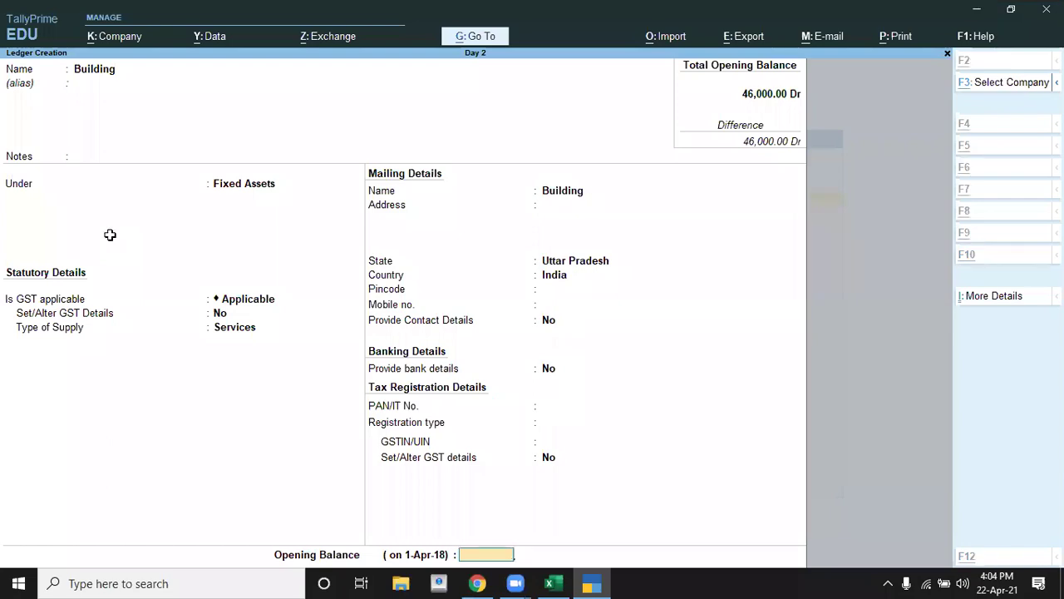
Give Building a 1,25,000 Dr opening balance, save it, and move to the Fixed Deposit row.
key(alt+Tab)
key(alt+Tab)
text(125000)
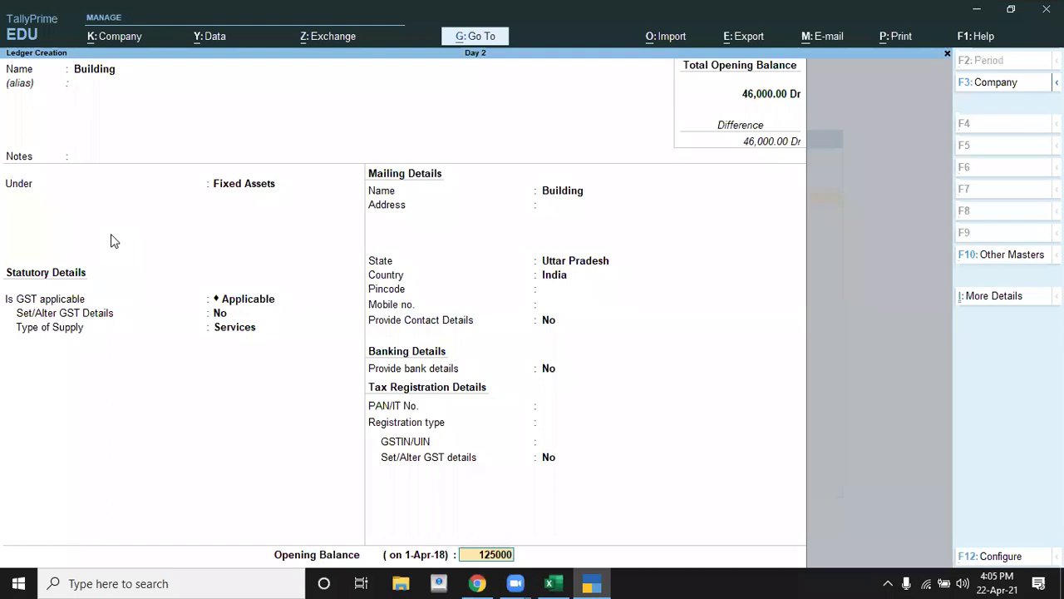
key(Return)
key(Return)
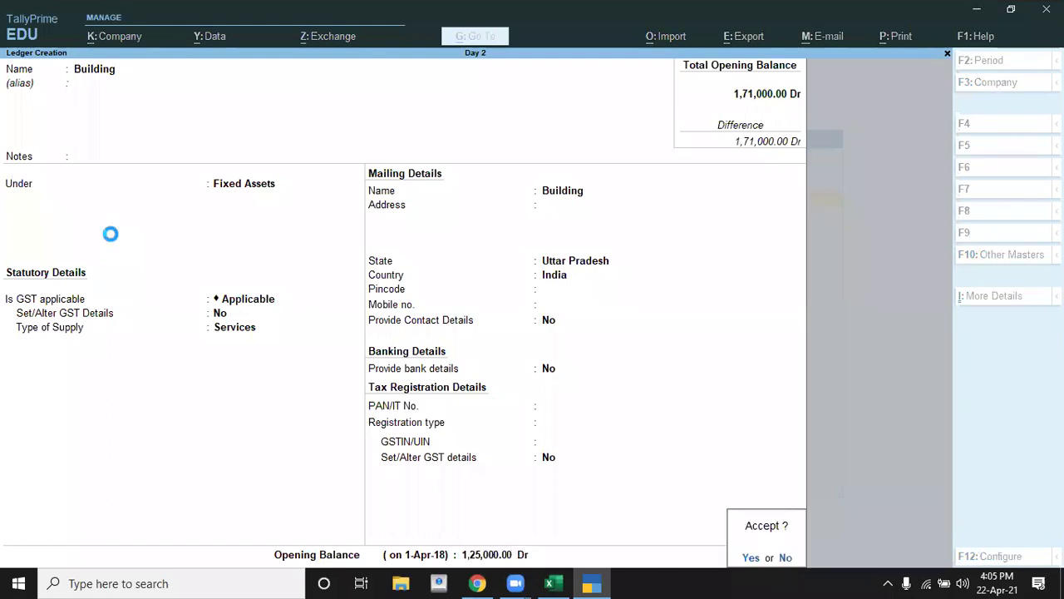
key(Return)
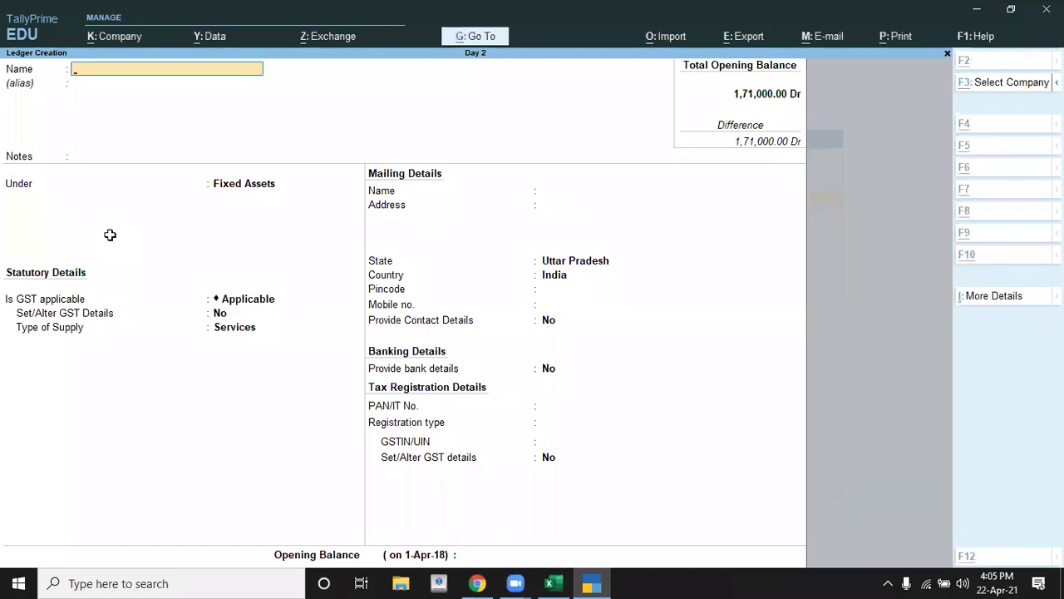
key(alt+Tab)
key(Down)
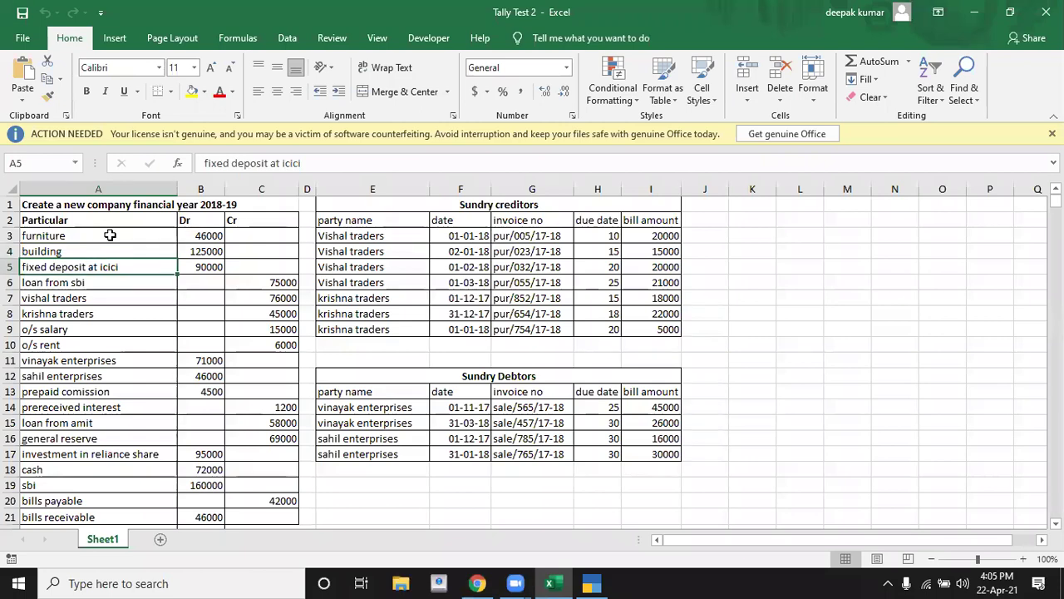
Name the ledger Fixed Deposit at Icici and put it under Deposits (Asset).
key(alt+Tab)
text(Fixed Deposit at It)
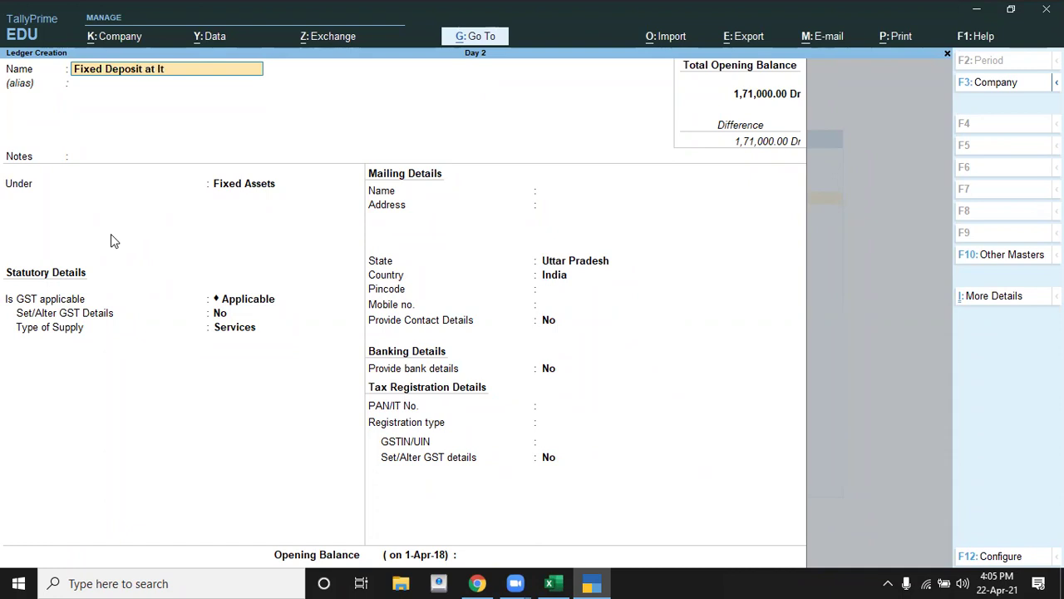
key(BackSpace)
text(cici)
key(Return)
key(Return)
text(D)
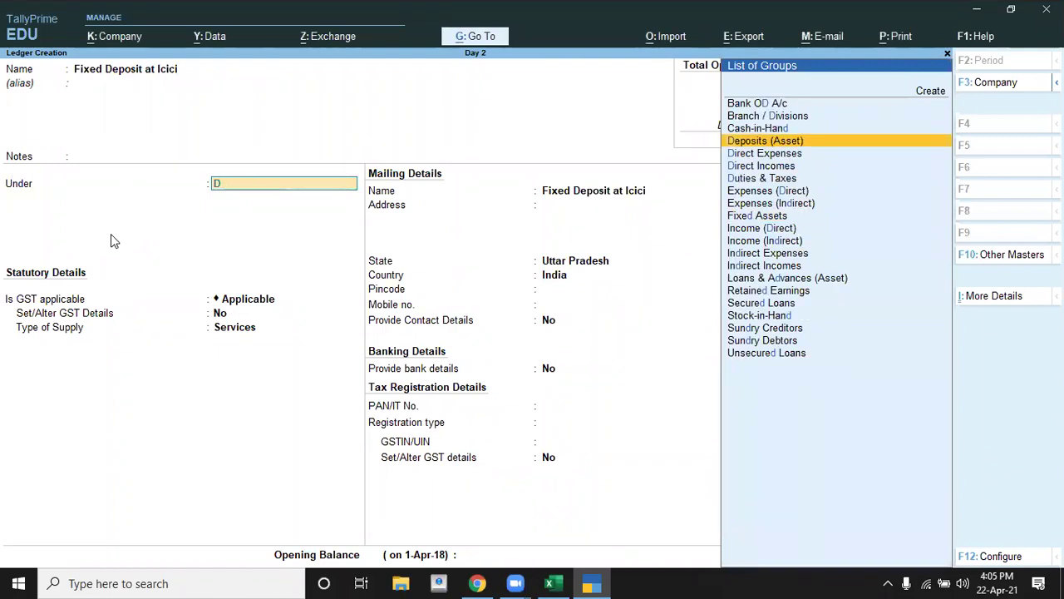
key(Return)
key(Return)
key(Return)
key(Return)
key(Return)
key(Return)
key(Return)
key(Return)
key(Return)
key(Return)
Enter the 90,000 opening balance and save the Fixed Deposit at Icici ledger.
key(Return)
key(Return)
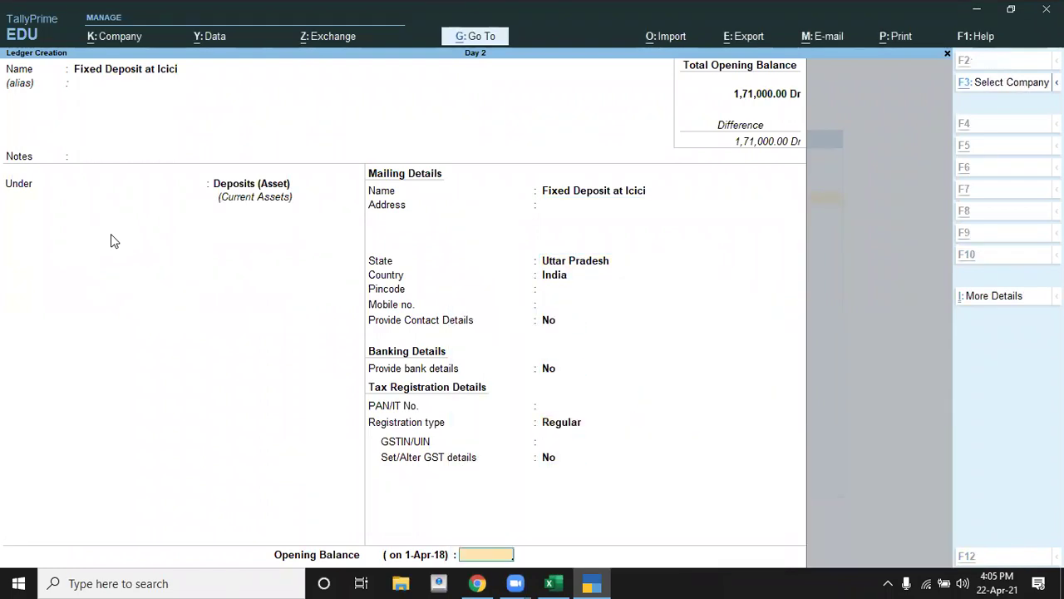
key(alt+Tab)
key(alt+Tab)
text(90,000)
key(Return)
key(Return)
key(Return)
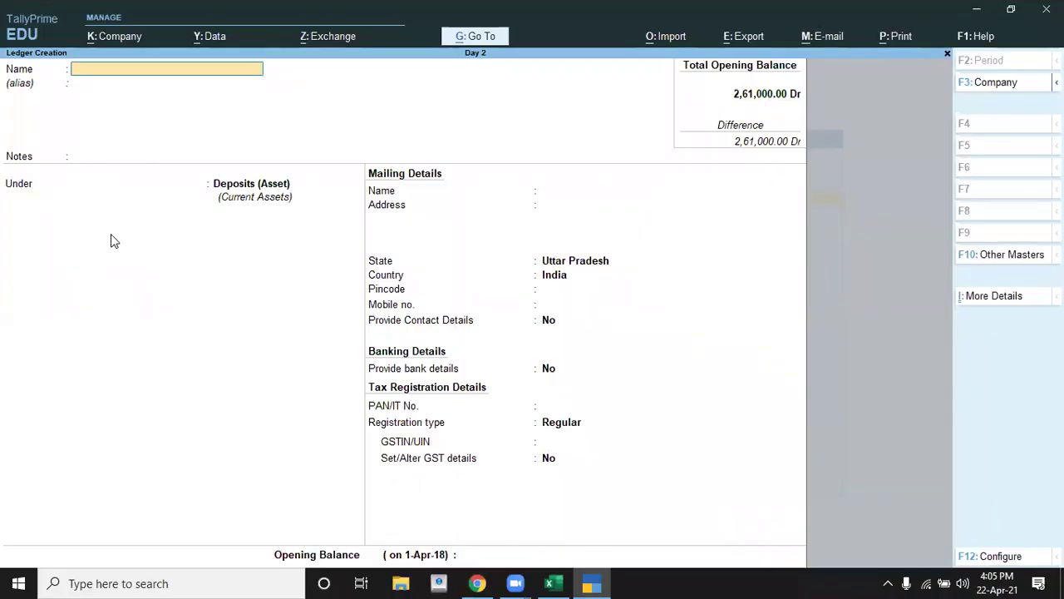
key(alt+Tab)
Name the next ledger Loan from Sbi and put it under Secured Loans.
key(Down)
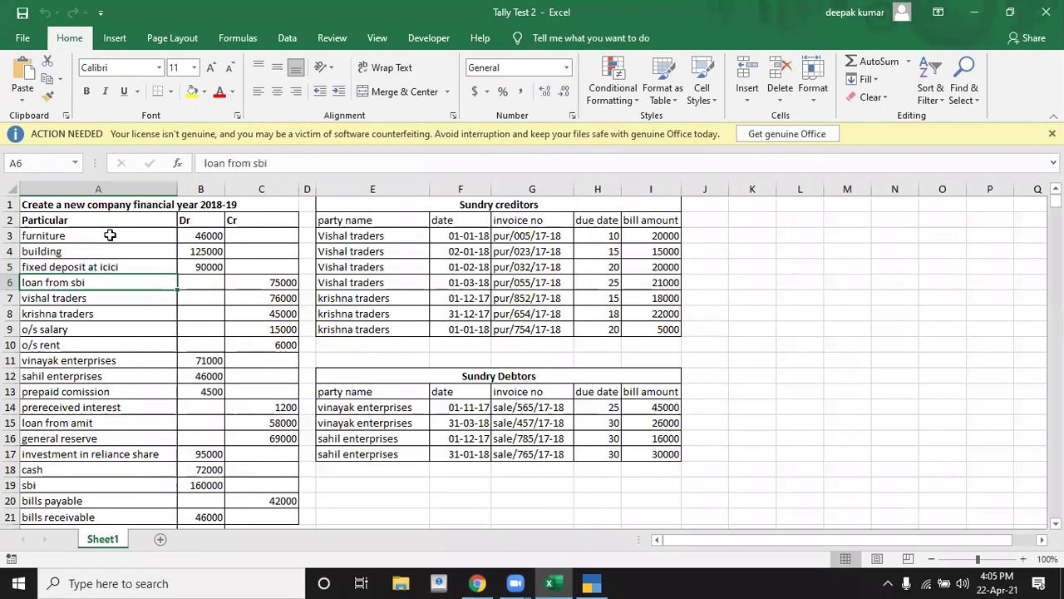
key(alt+Tab)
text(Loan from Sbi)
key(Return)
key(Return)
key(Return)
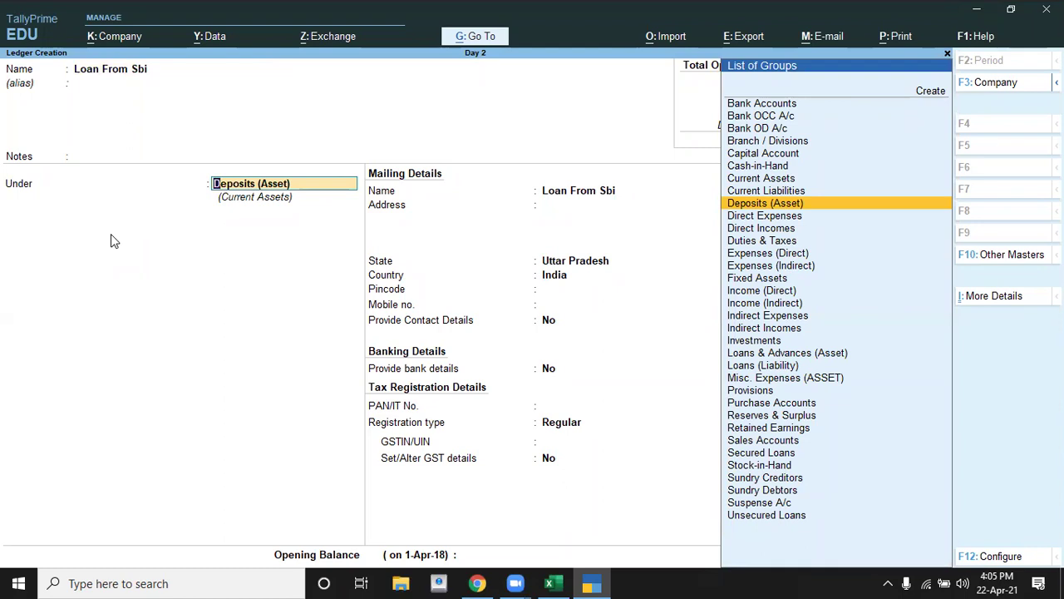
text(s)
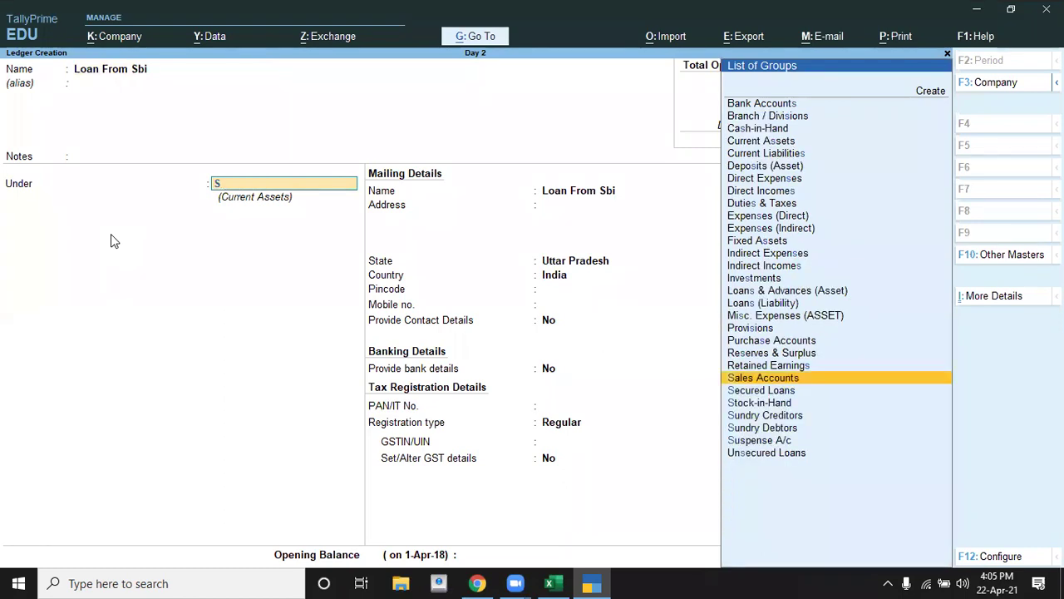
key(Down)
key(Return)
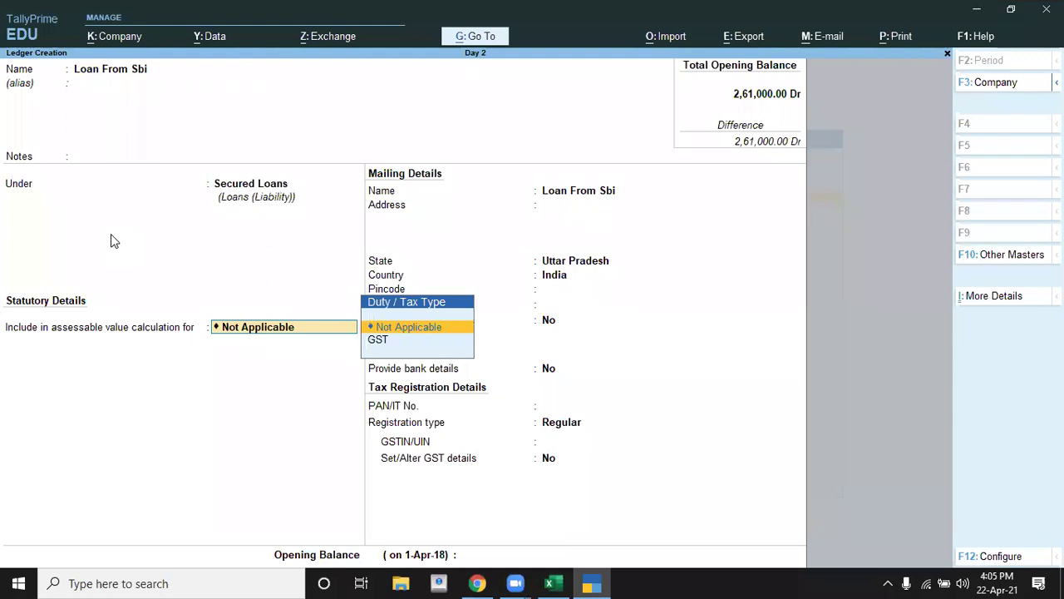
Enter a 75,000 Cr opening balance, save the loan ledger, and move to the Vishal Traders row.
key(Return)
key(Return)
key(Return)
key(Return)
key(Return)
key(Return)
key(Return)
key(Return)
key(Return)
key(Return)
key(Return)
key(Return)
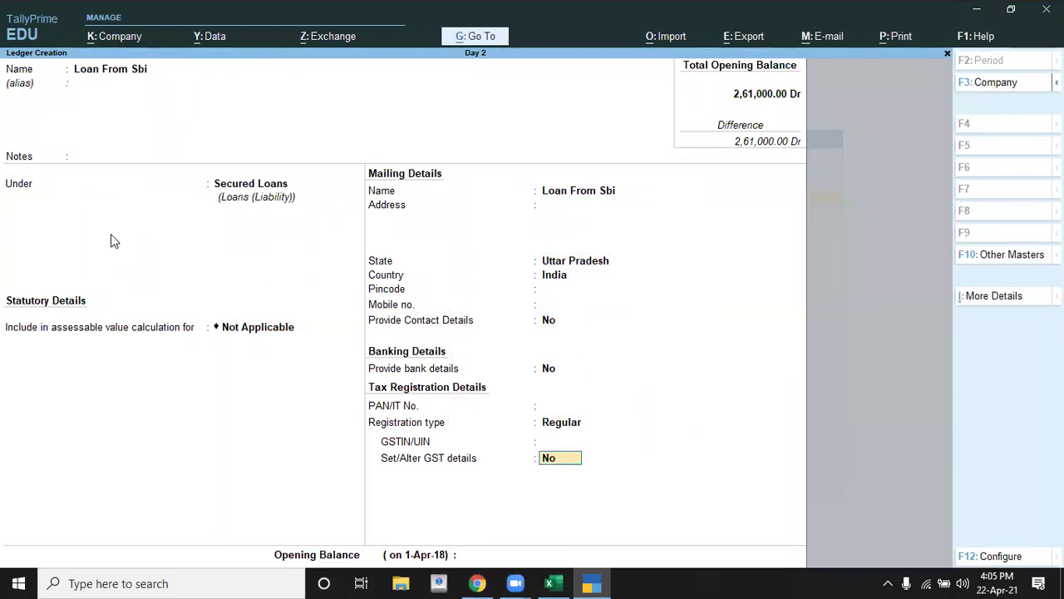
key(Return)
key(alt+Tab)
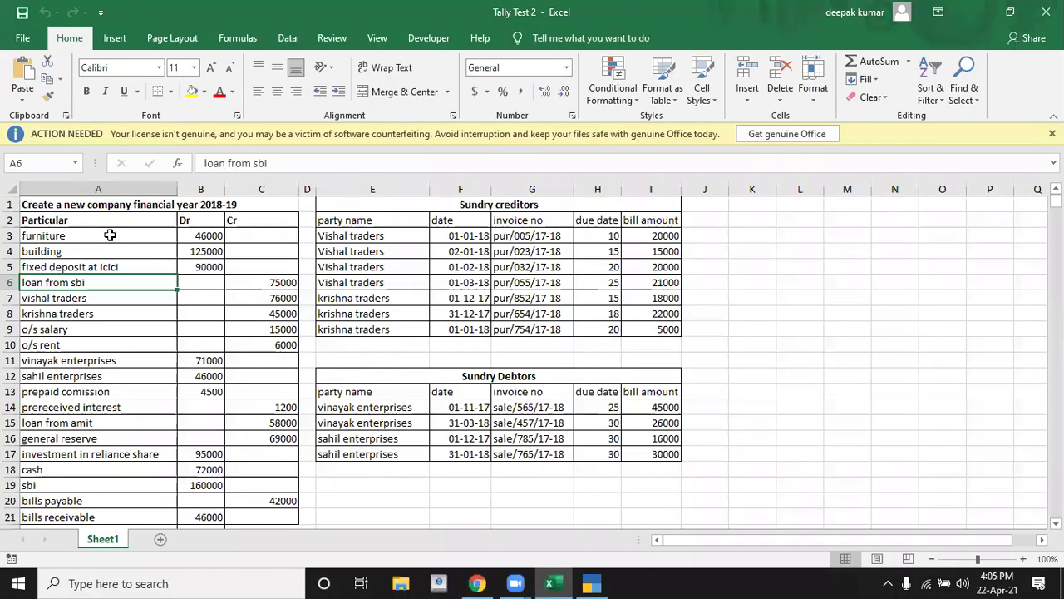
key(alt+Tab)
text(75,000)
key(Return)
key(Return)
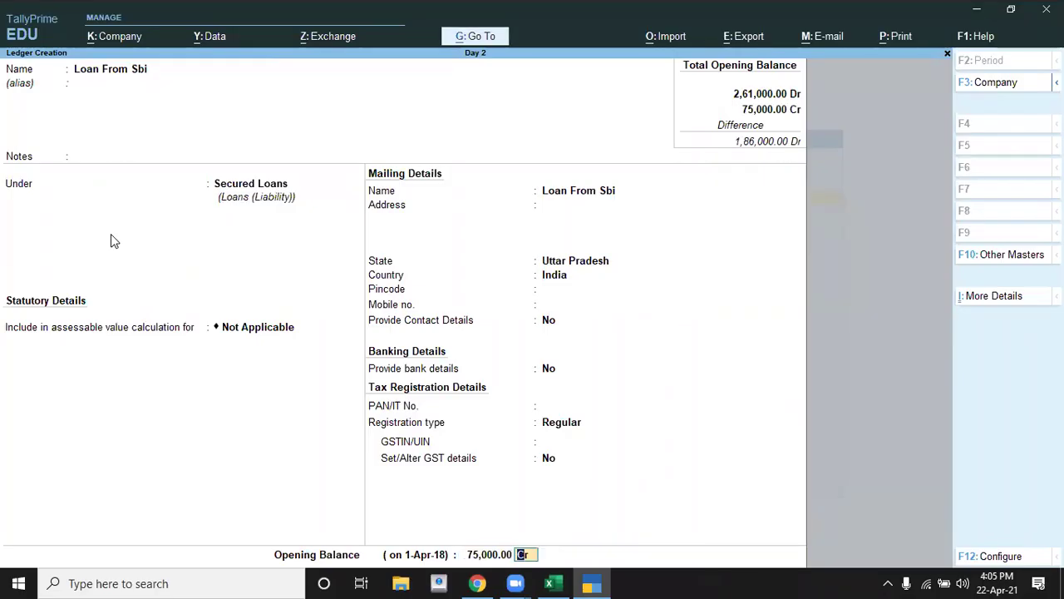
key(Return)
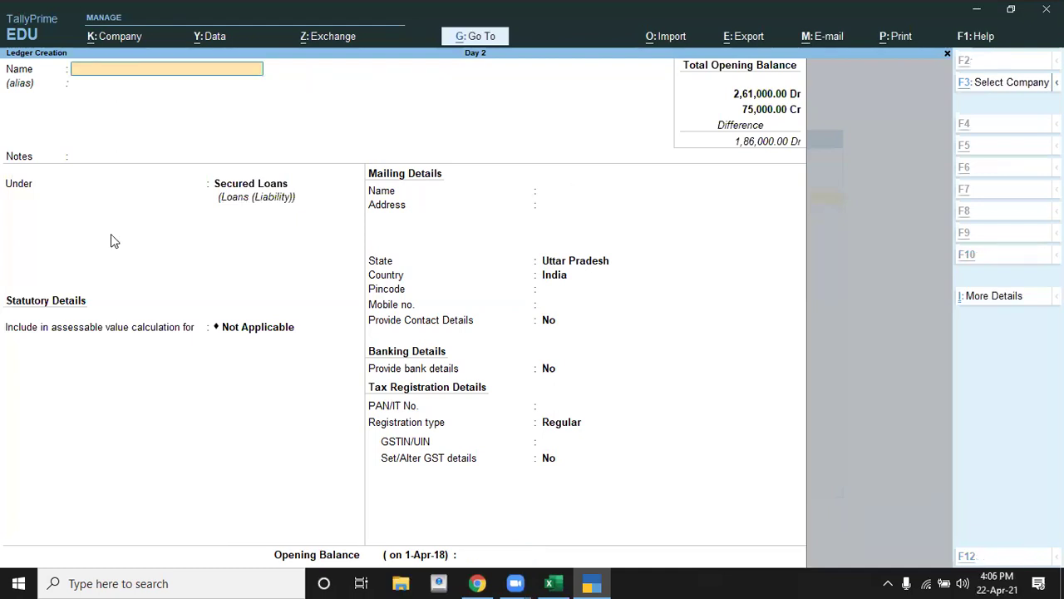
key(alt+Tab)
key(Down)
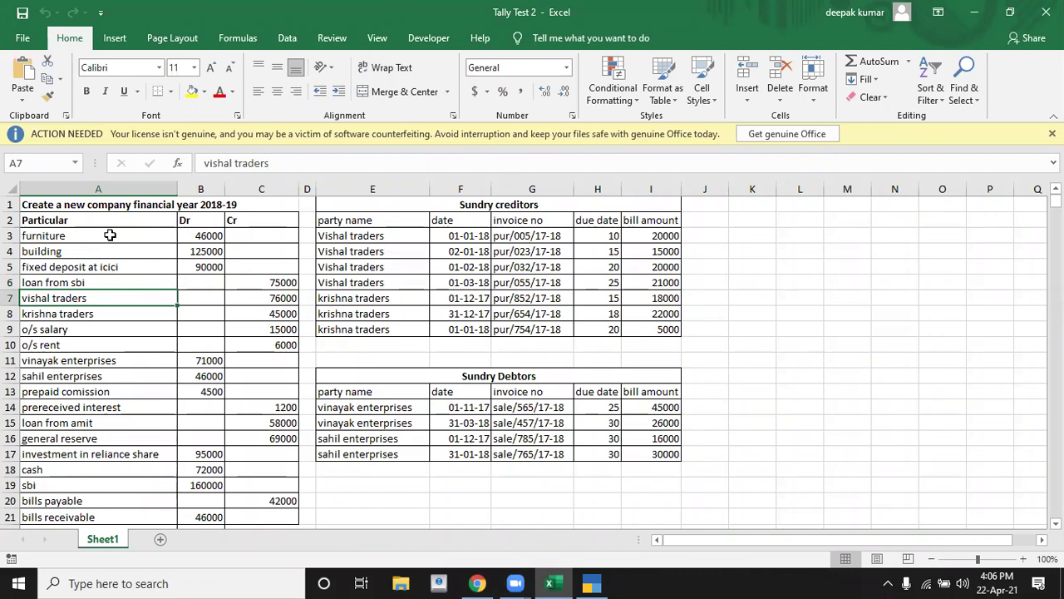
Name the ledger Vishal Traders and place it under Sundry Creditors.
key(alt+Tab)
text(Vishal)
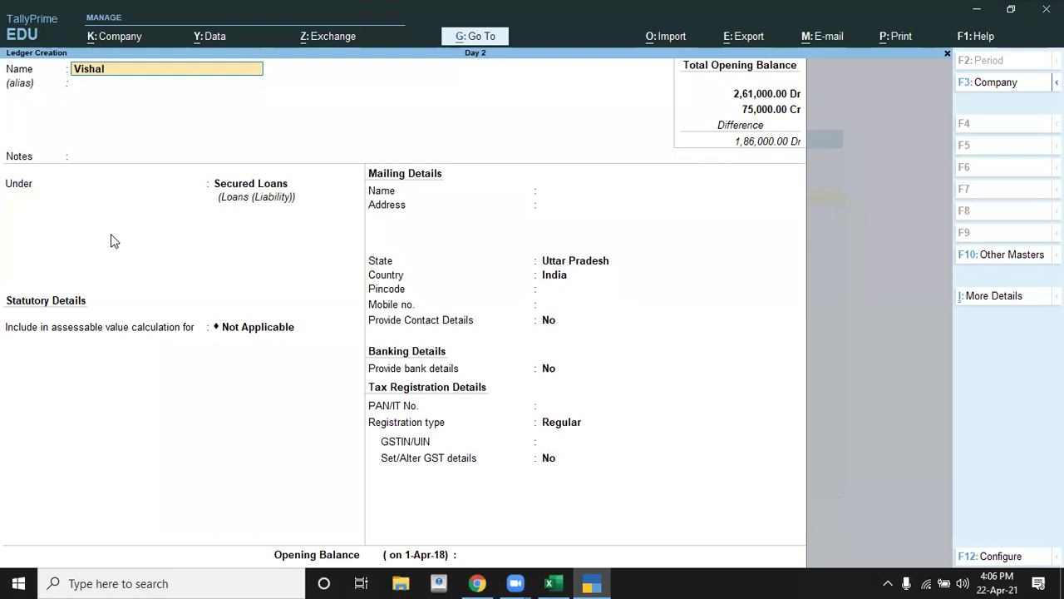
text( Traders)
key(Return)
key(Return)
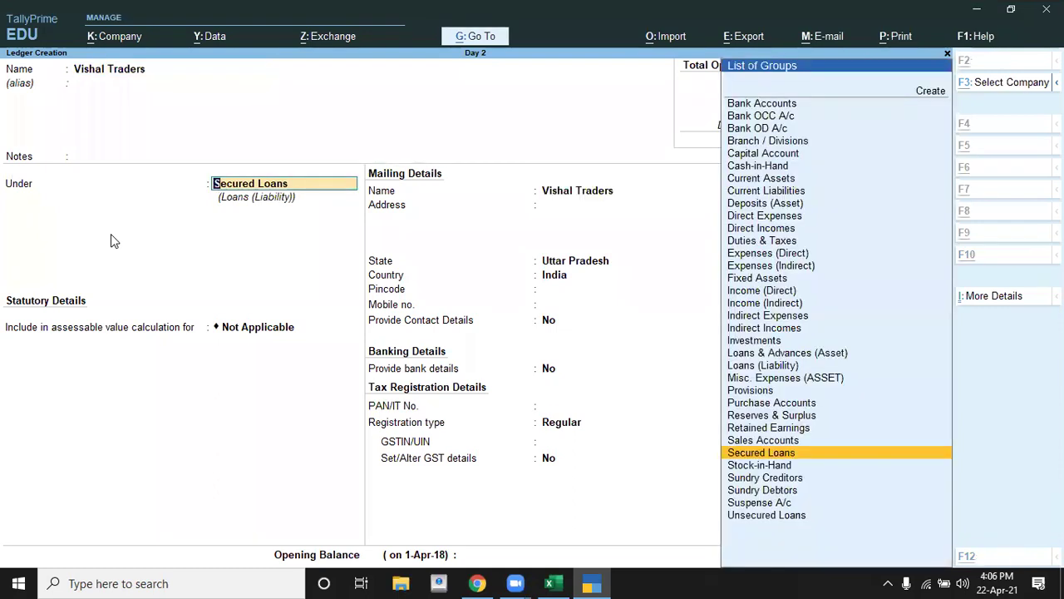
key(alt+Tab)
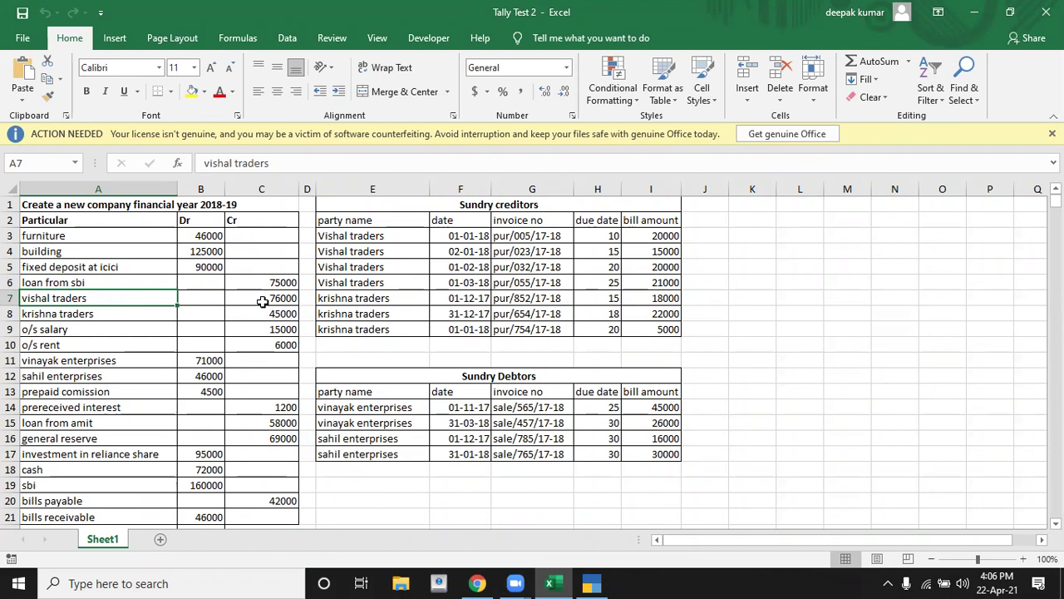
key(alt+Tab)
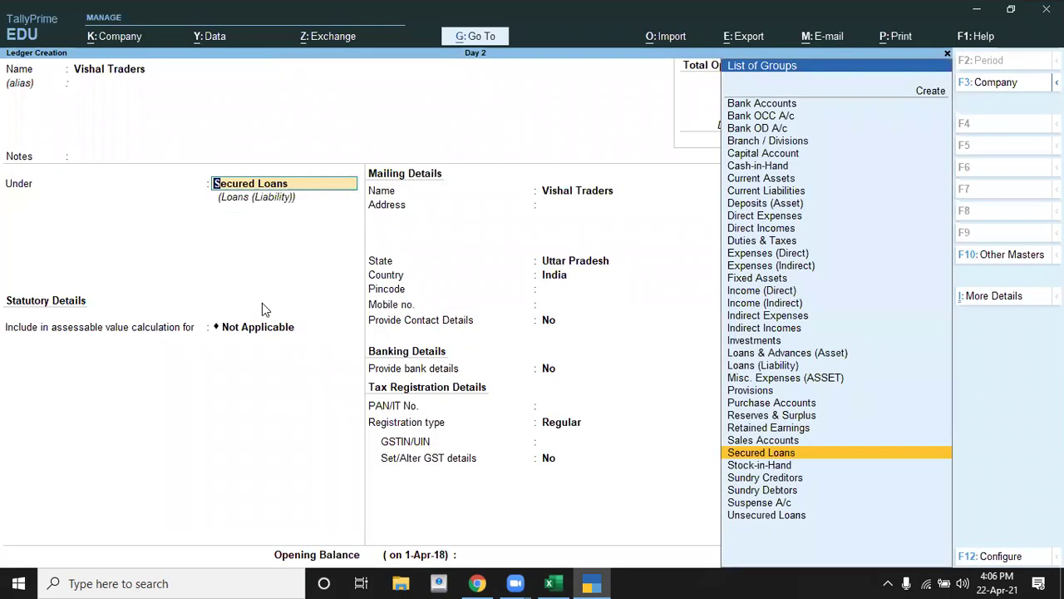
text(S)
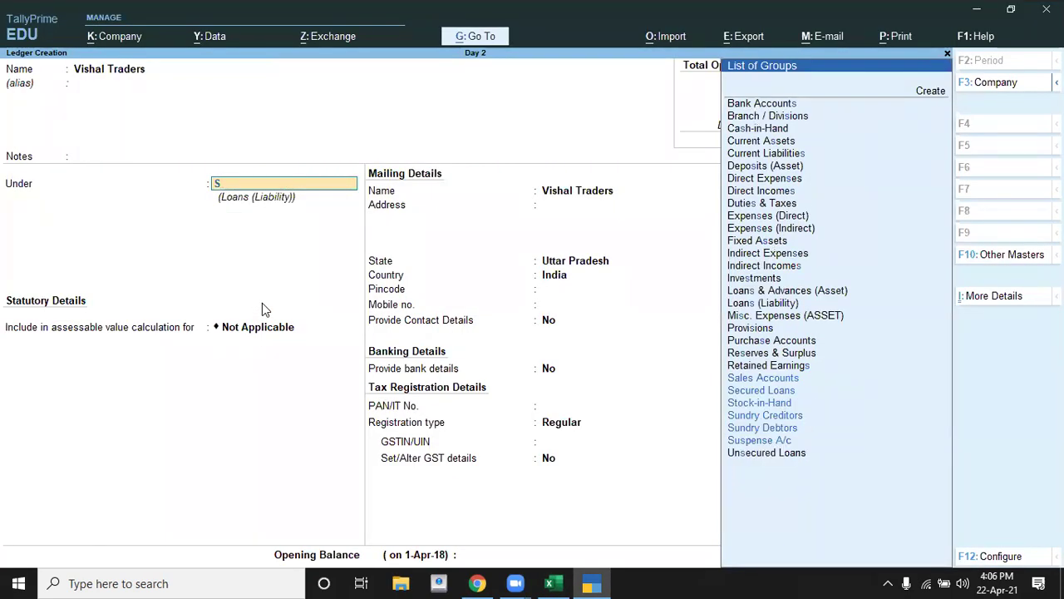
key(Down)
key(Down)
key(Down)
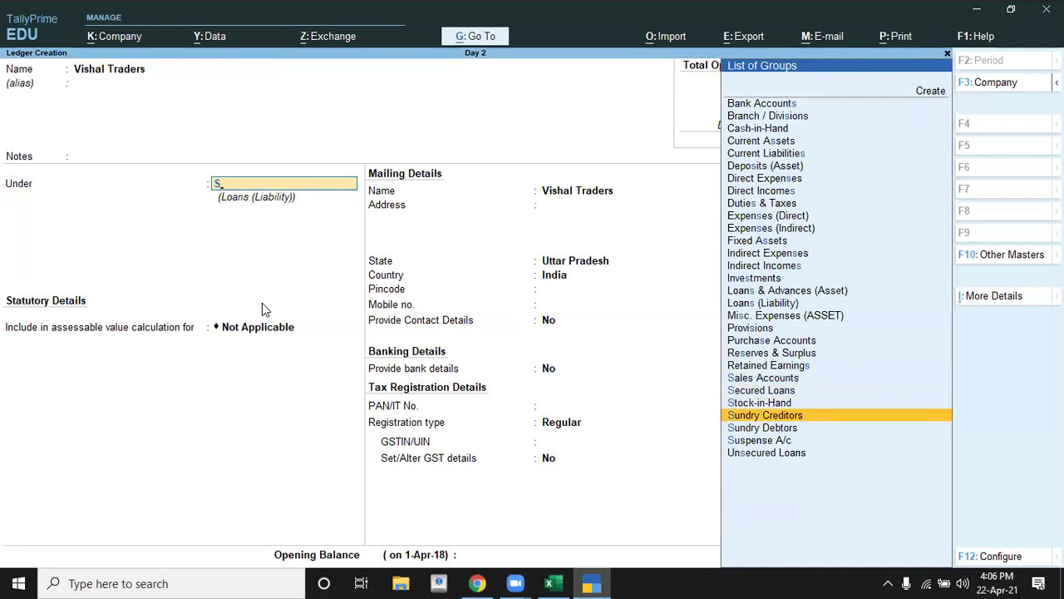
key(Return)
key(Return)
key(Return)
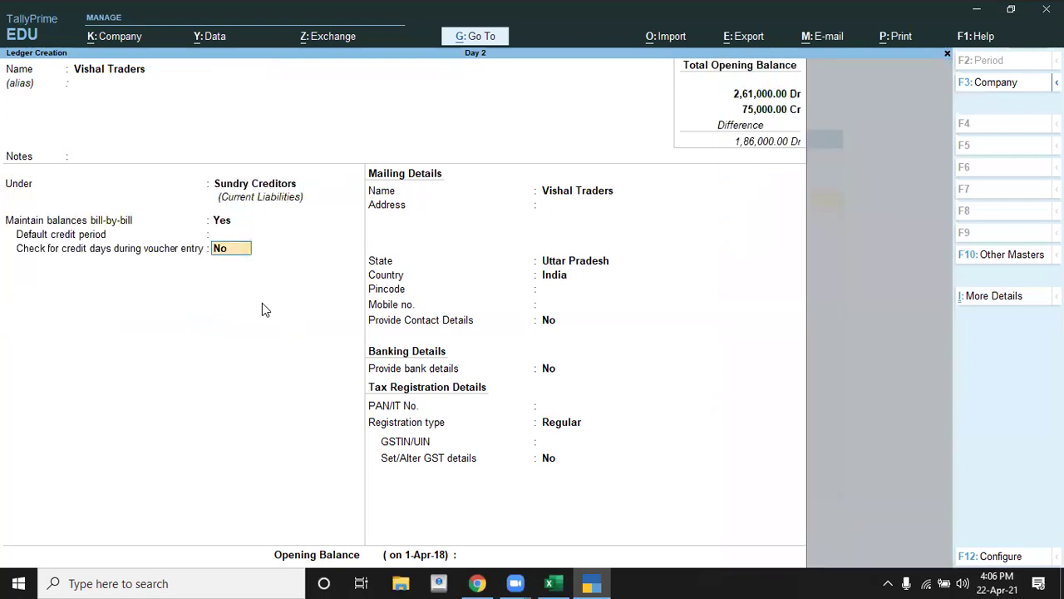
Keep bill-by-bill on and enter a 76,000 Cr opening balance for Vishal Traders.
key(BackSpace)
key(BackSpace)
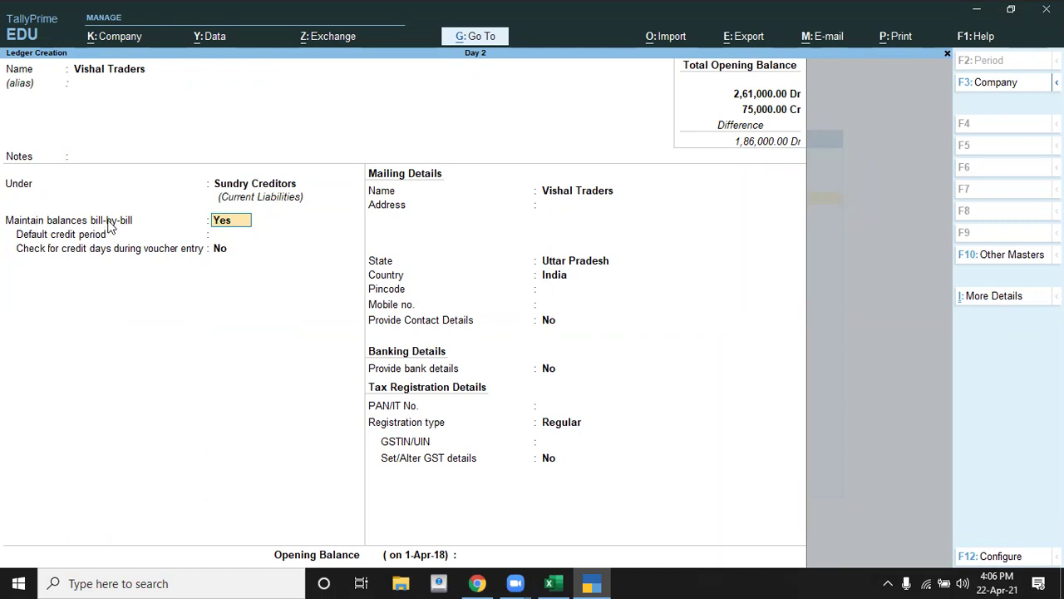
key(alt+Tab)
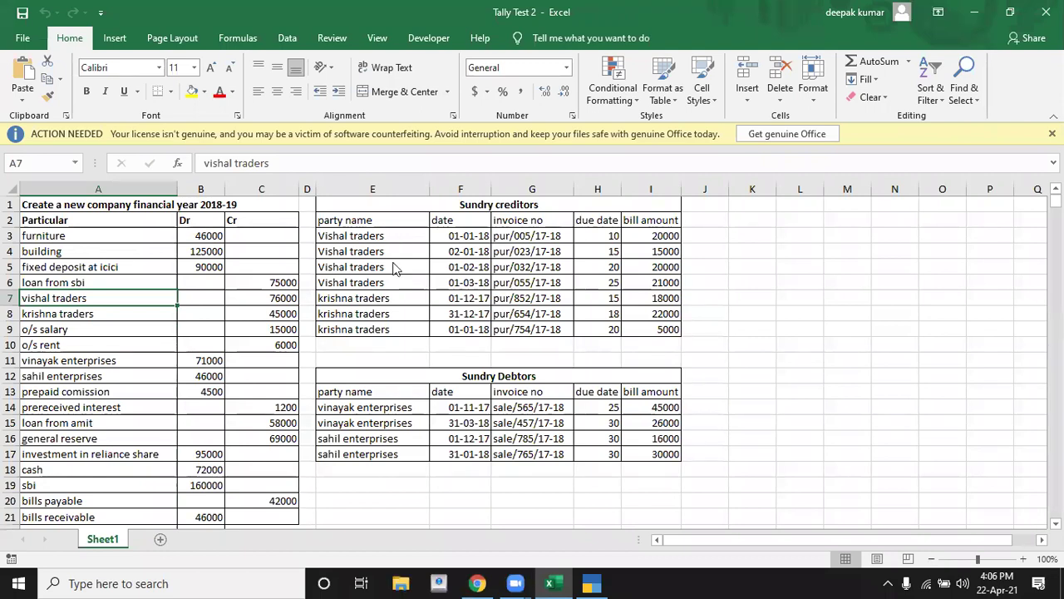
key(alt+Tab)
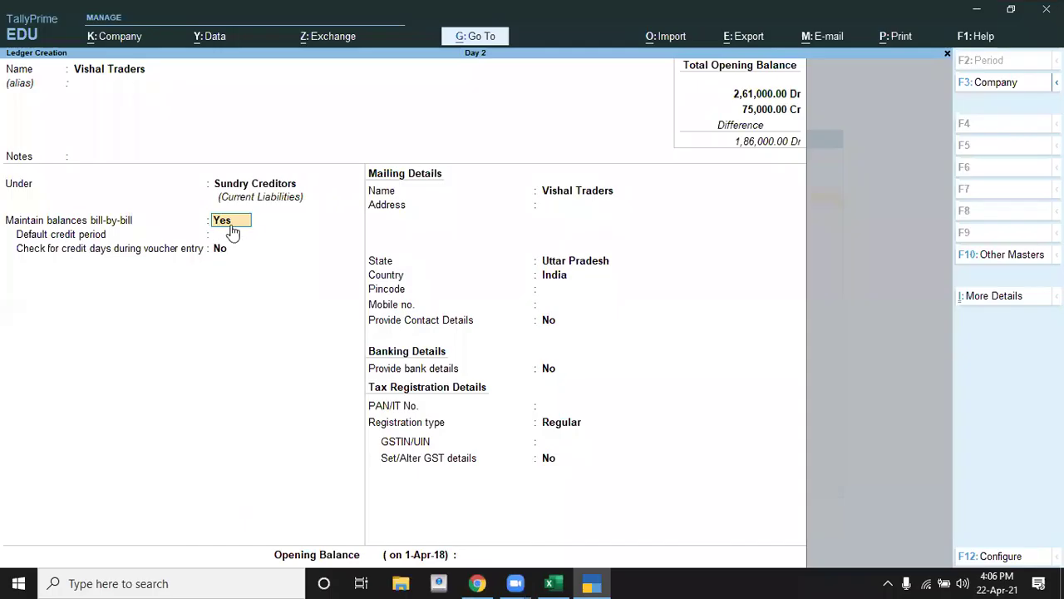
key(Return)
key(Return)
key(Return)
key(Return)
key(Return)
key(Return)
key(Return)
key(Return)
key(Return)
key(Return)
key(Return)
key(Return)
key(Return)
key(Return)
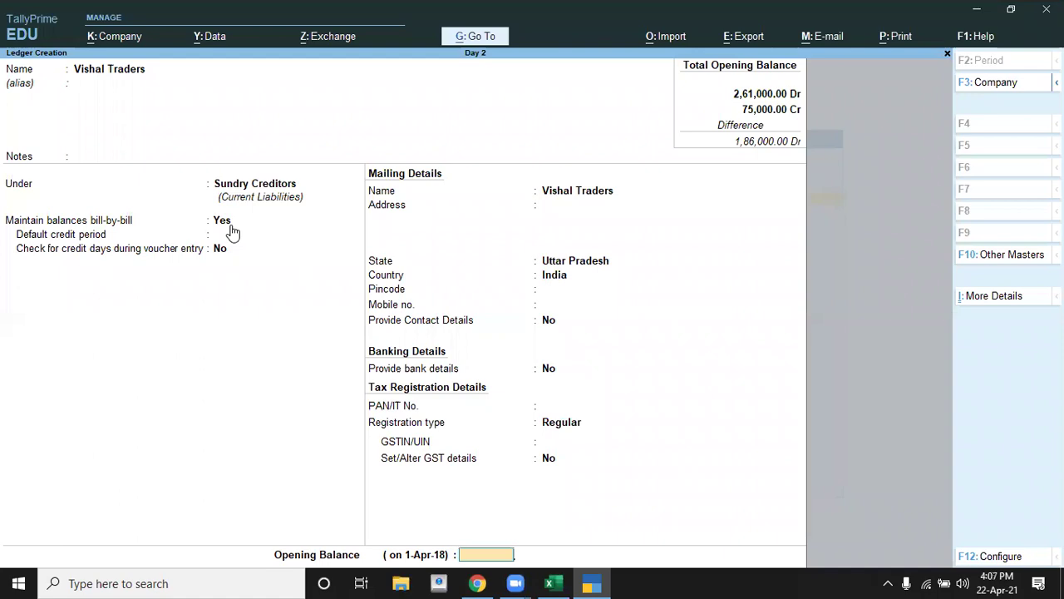
key(alt+Tab)
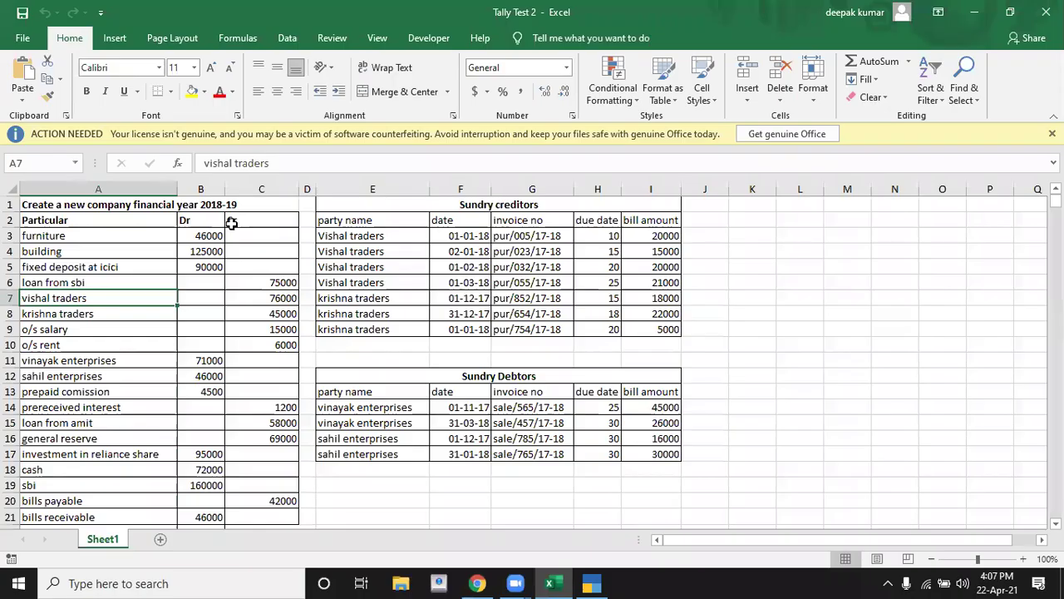
key(alt+Tab)
text(76000)
key(Return)
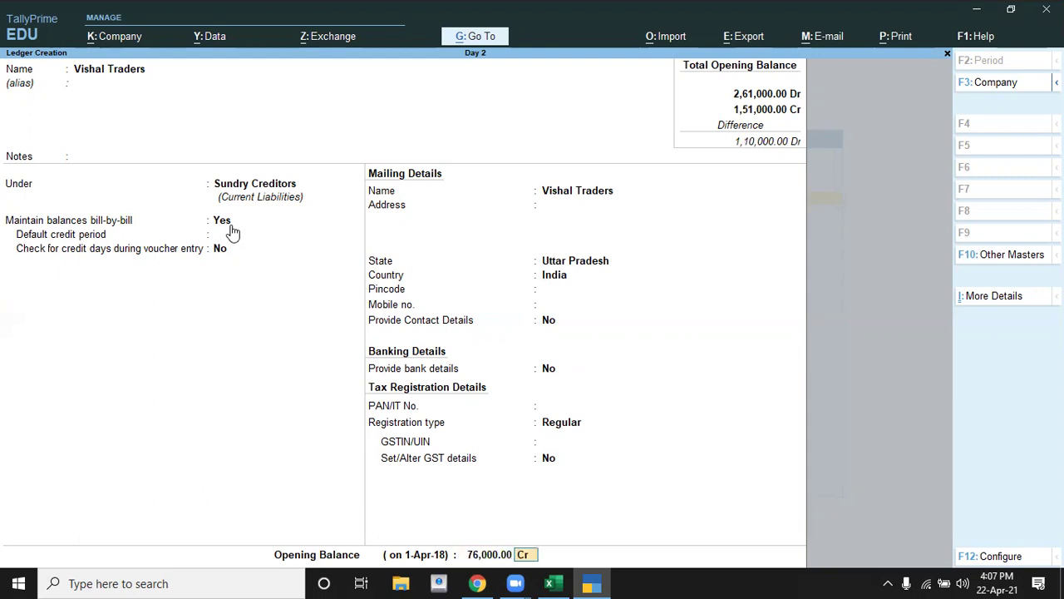
Accept Vishal Traders' 76,000 Cr opening balance to open its bill-wise breakup and look up its creditor bills in Excel.
key(Return)
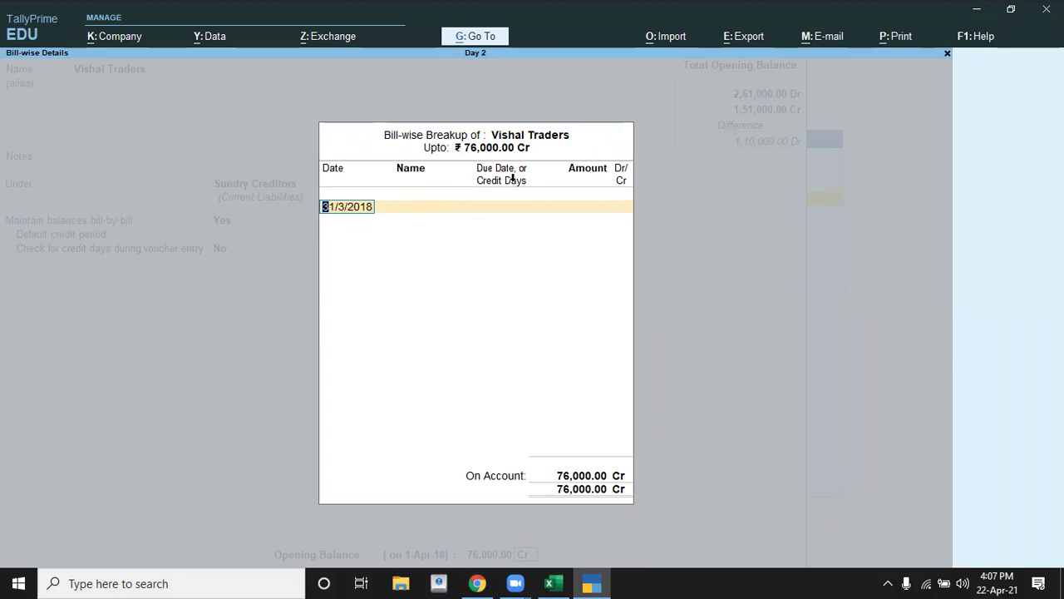
key(alt+Tab)
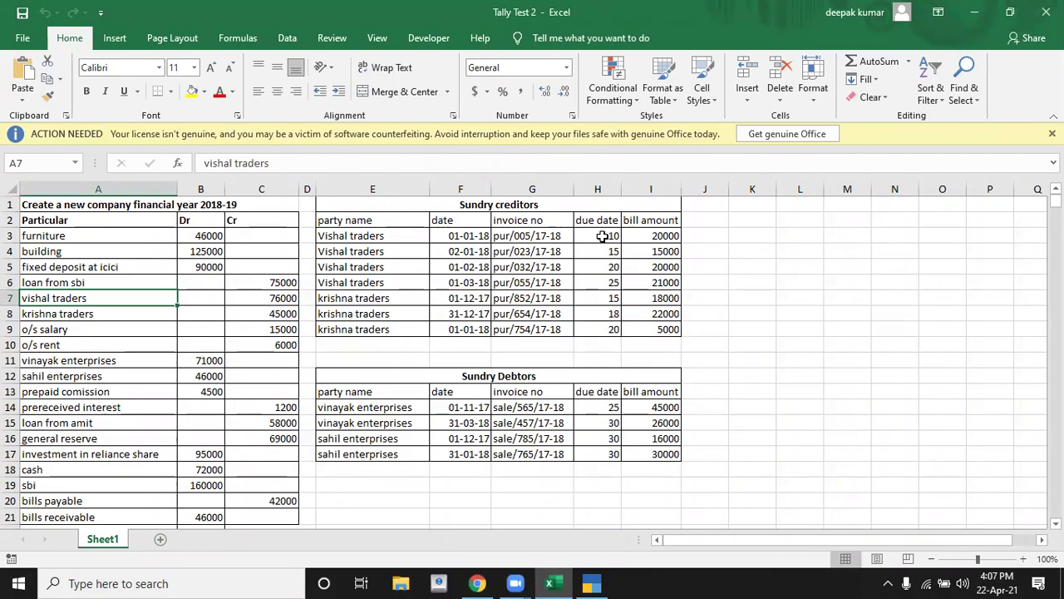
key(alt+Tab)
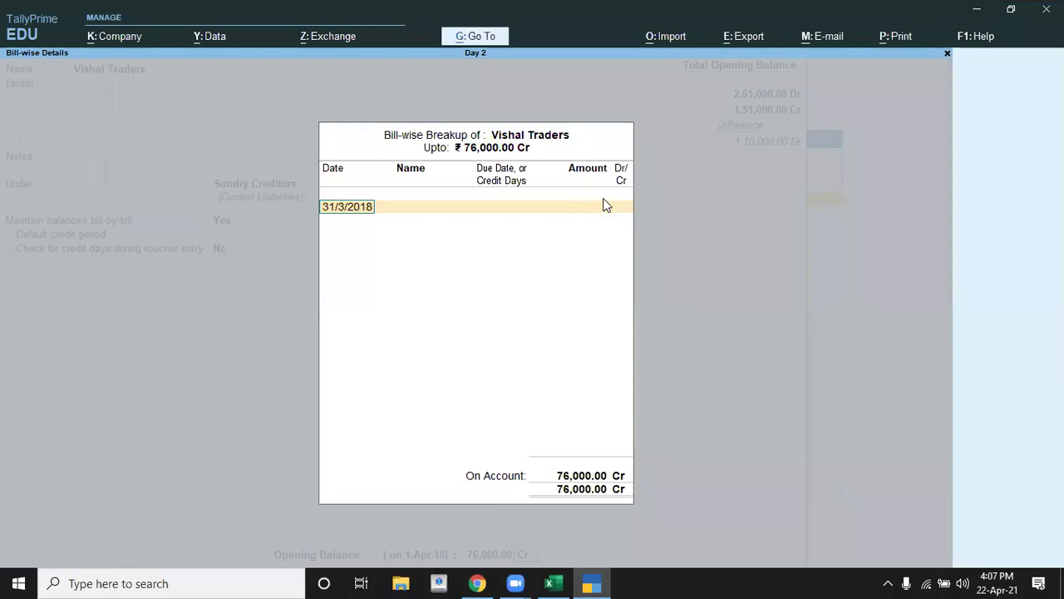
key(alt+Tab)
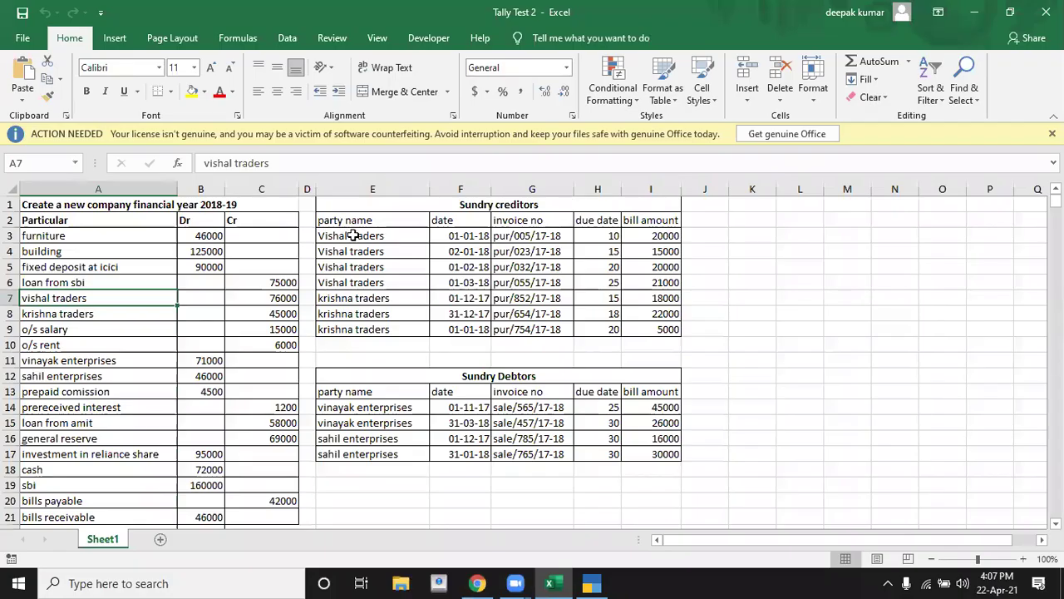
click(354, 235)
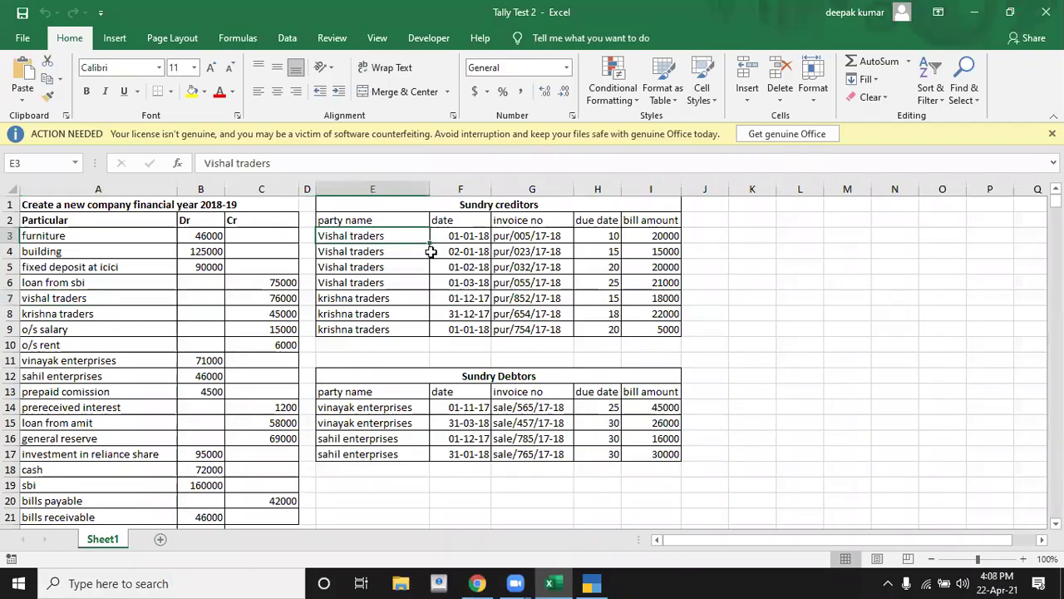
Enter the first bill's date 1-1-2018 and name Pur/005/17-18.
key(alt+Tab)
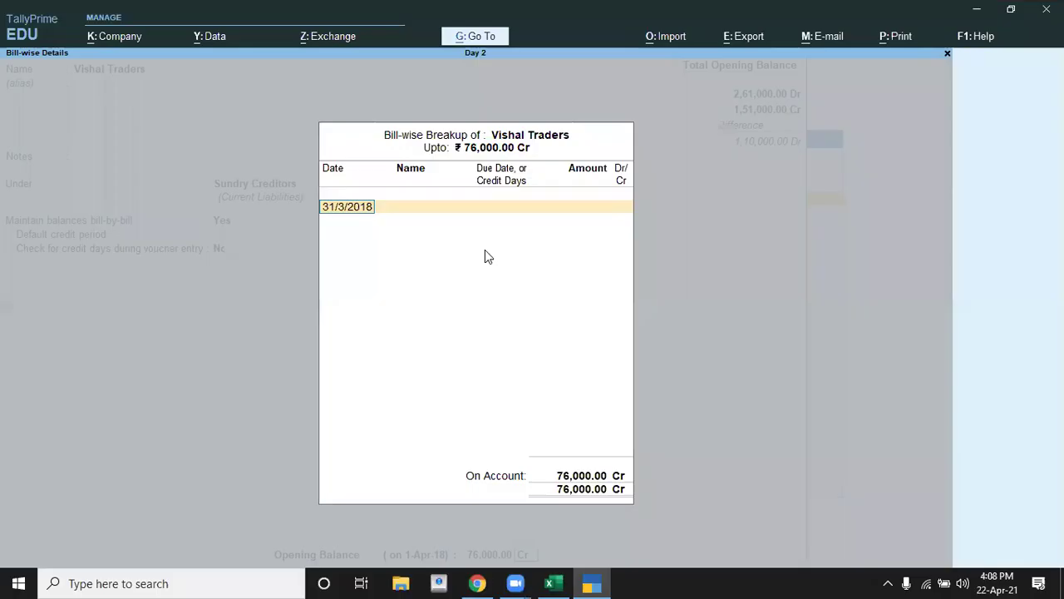
text(1-1-2018)
key(Return)
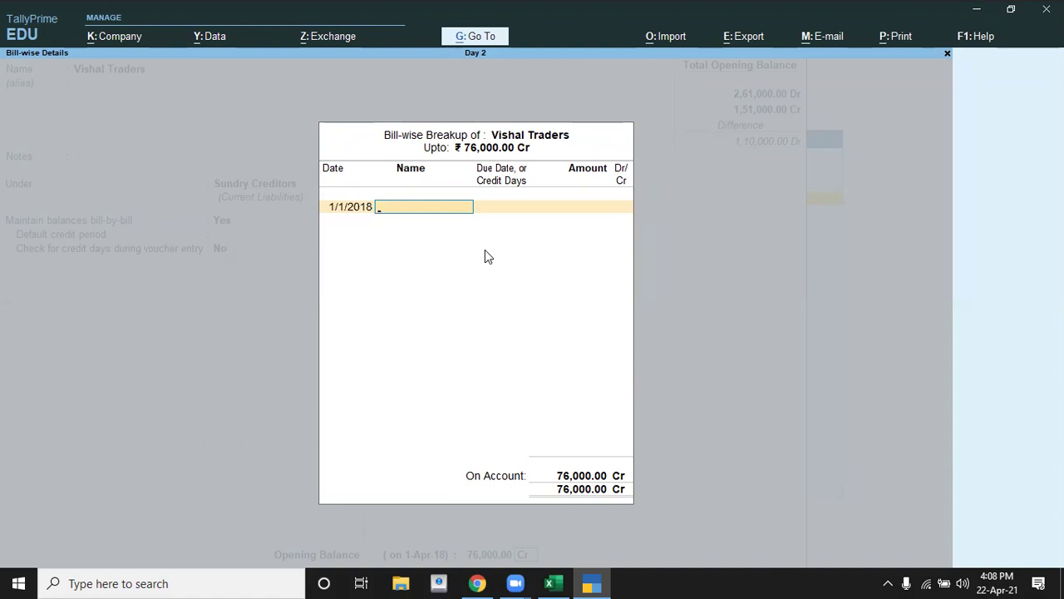
key(alt+Tab)
click(529, 236)
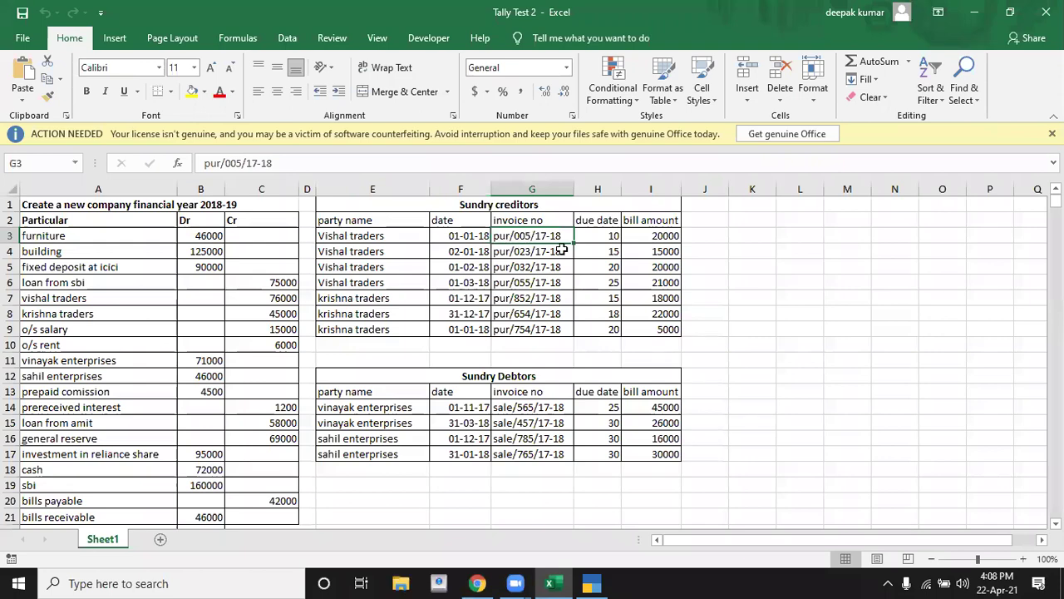
key(alt+Tab)
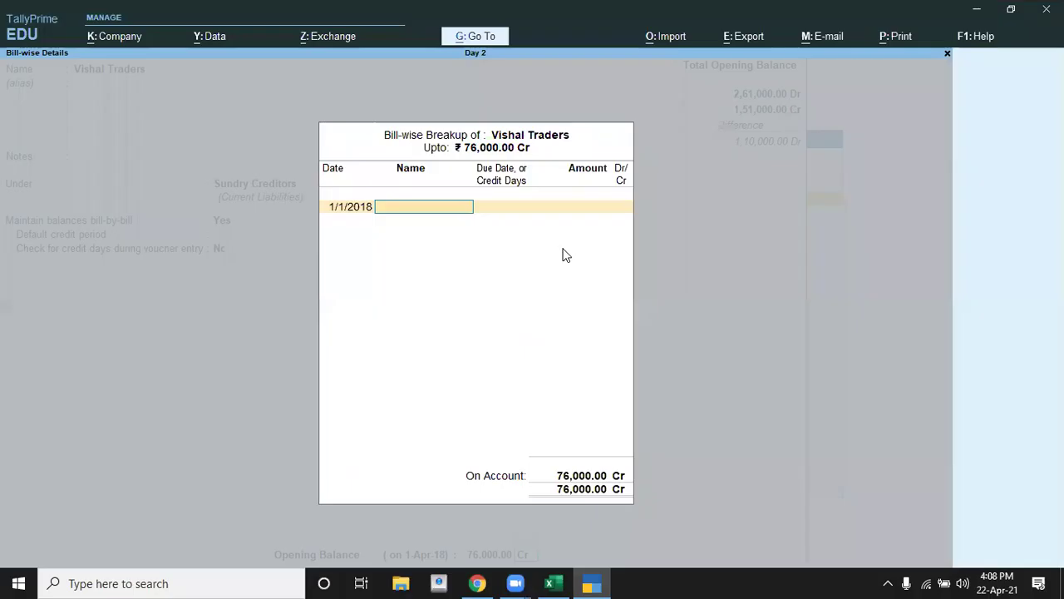
text(Pur/005/)
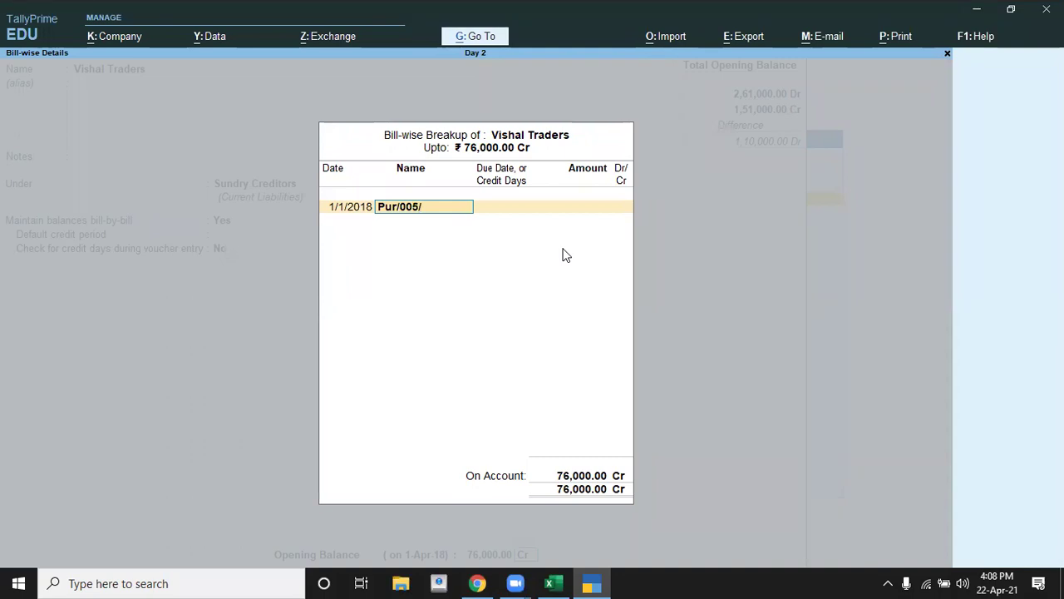
text(17-18)
key(Return)
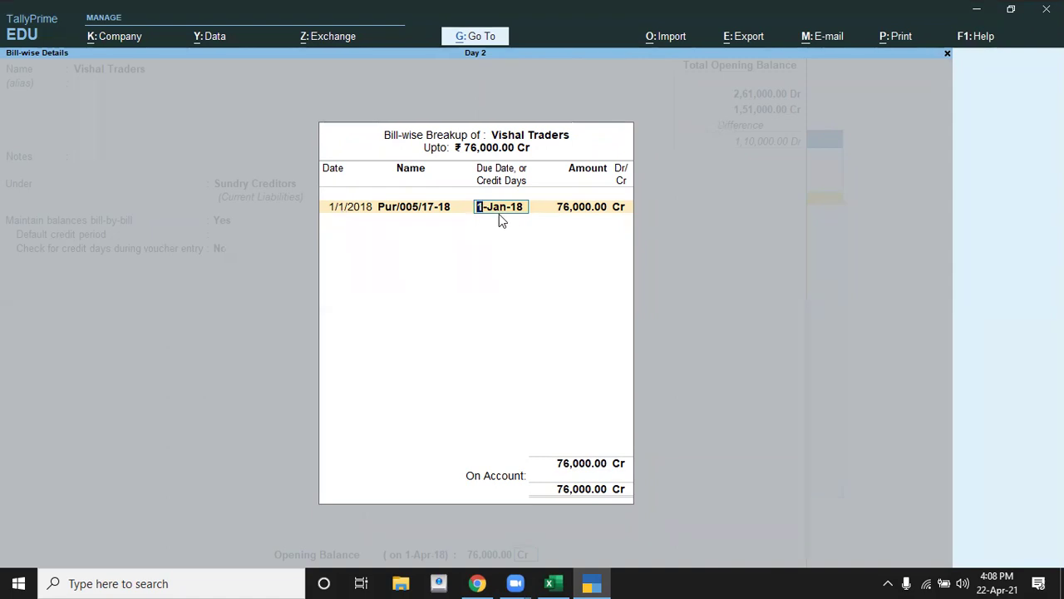
Give the bill 10 days credit and a 20,000 Cr amount.
key(alt+Tab)
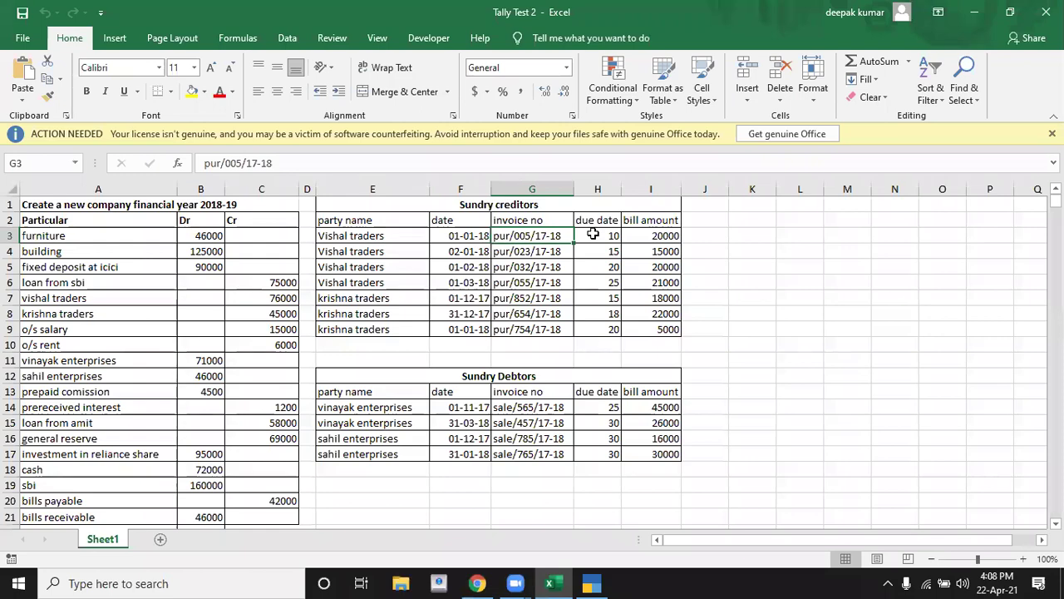
click(590, 237)
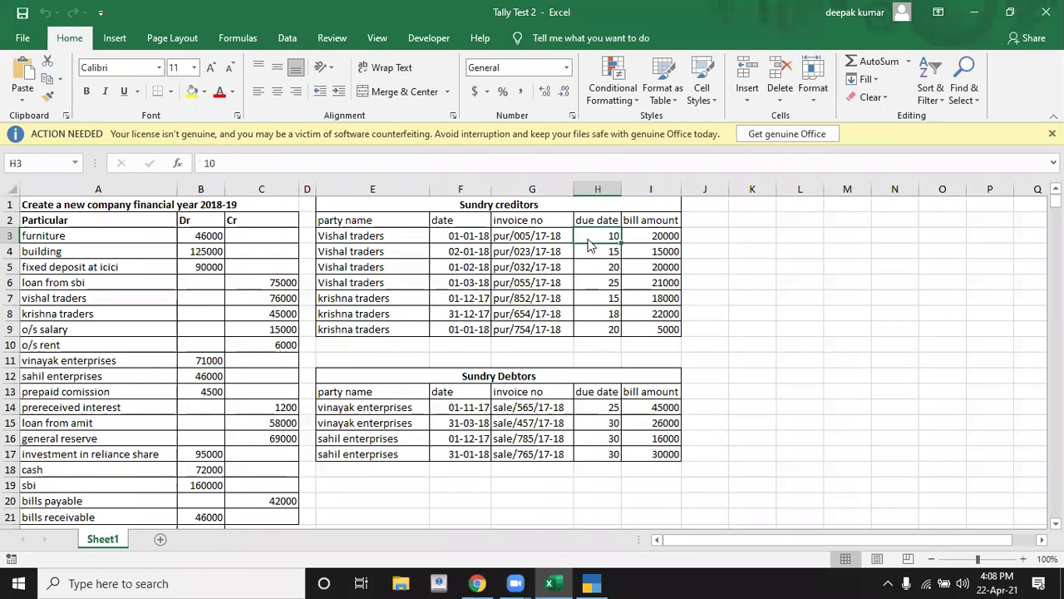
key(alt+Tab)
text(10)
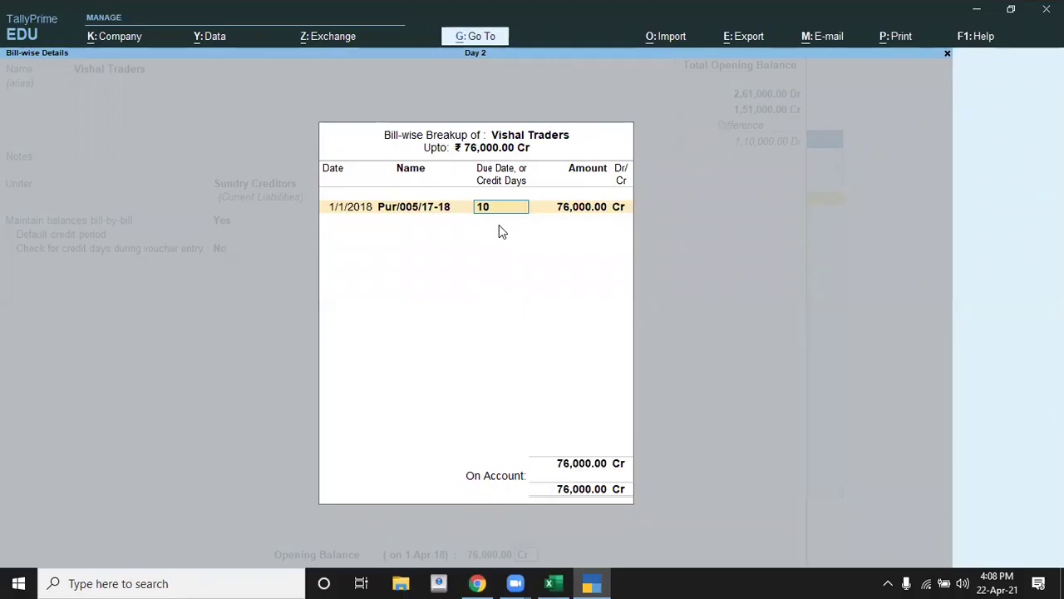
key(Return)
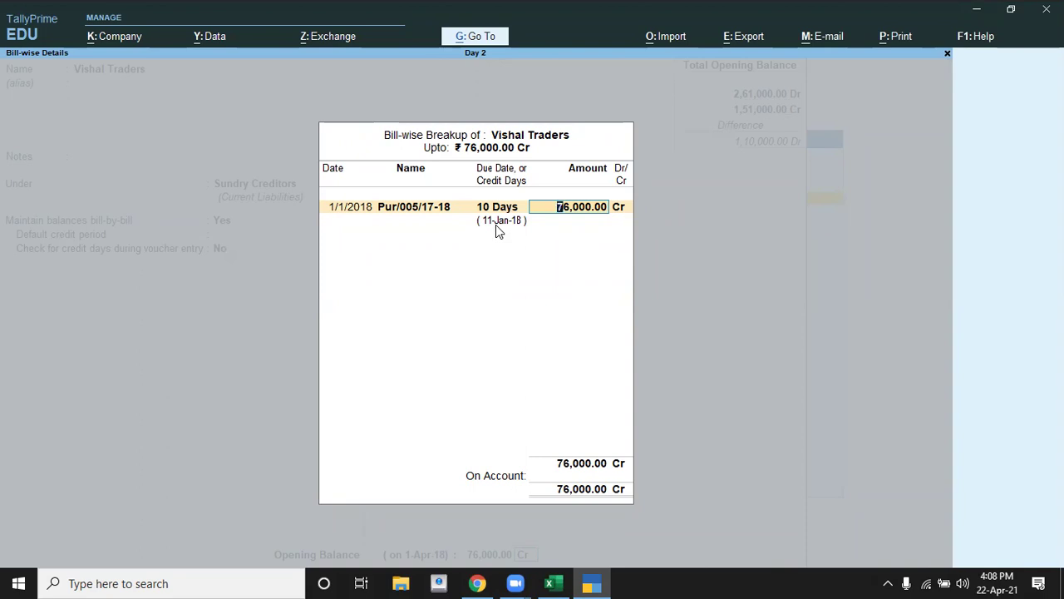
key(alt+Tab)
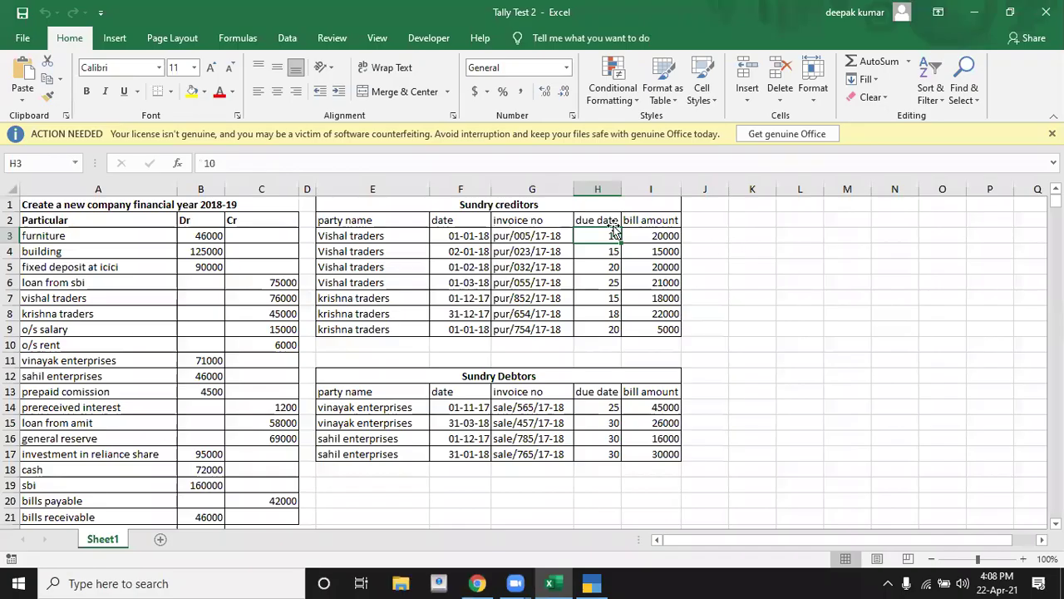
click(646, 235)
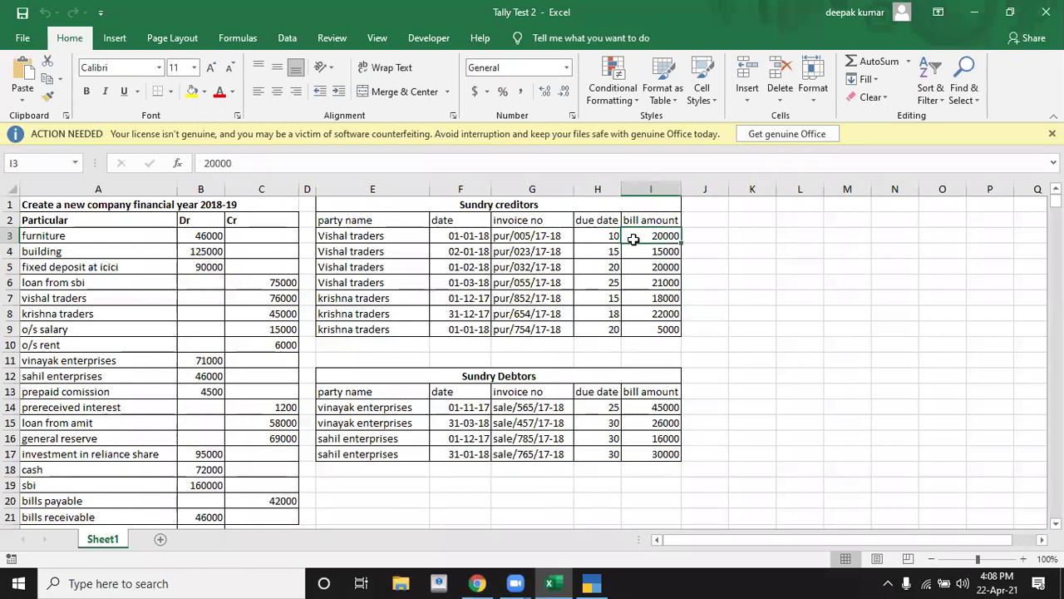
key(alt+Tab)
text(20,)
text(0000)
key(Return)
key(Return)
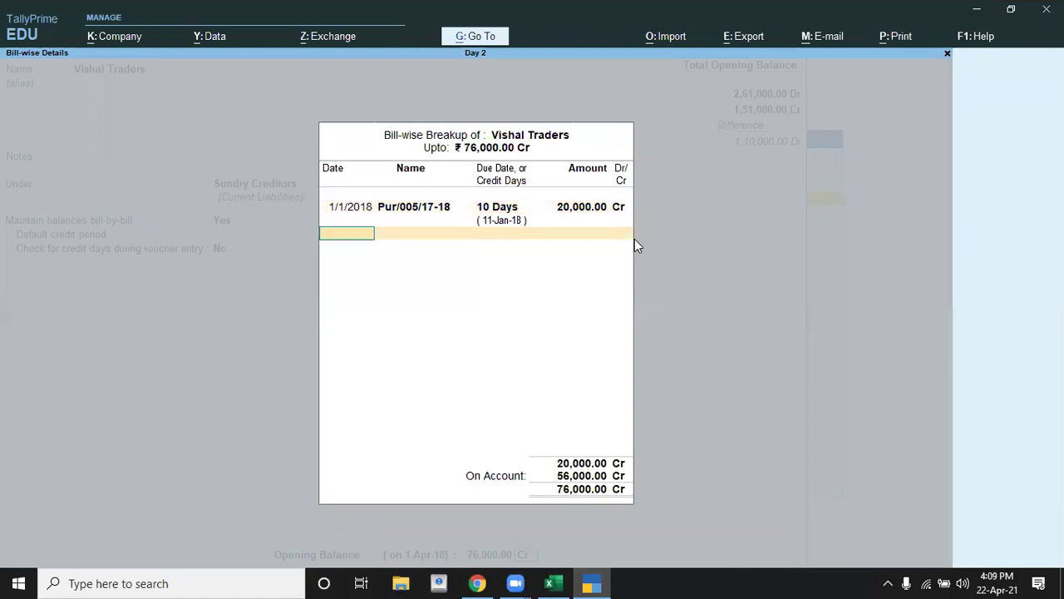
Add bill Pur/023/17-18 dated 2-1-2018, 15 days credit, 15,000 Cr.
key(alt+Tab)
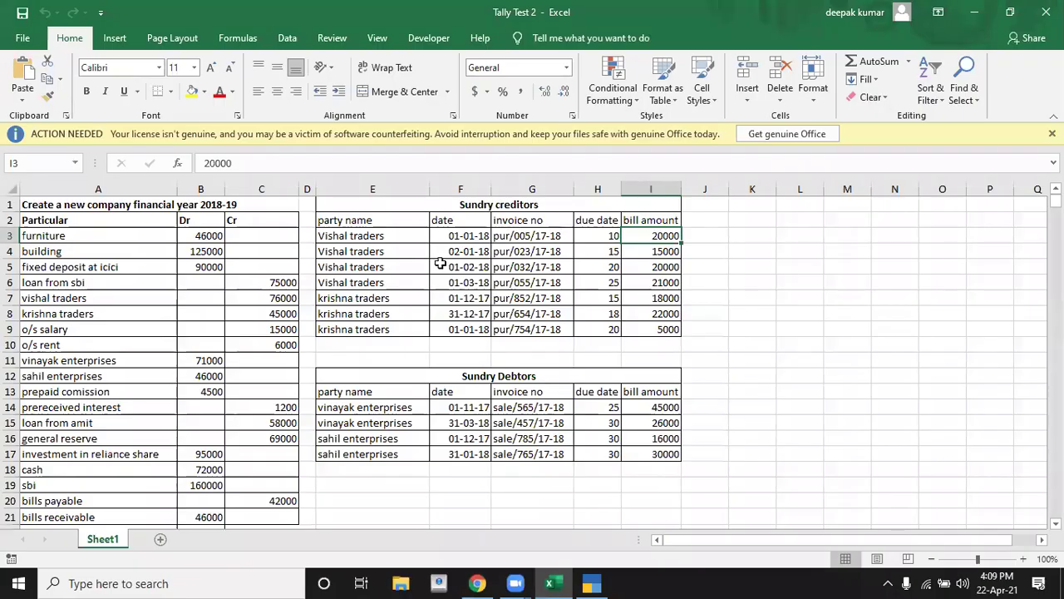
click(438, 253)
key(alt+Tab)
text(2-1-2018)
key(Return)
key(alt+Tab)
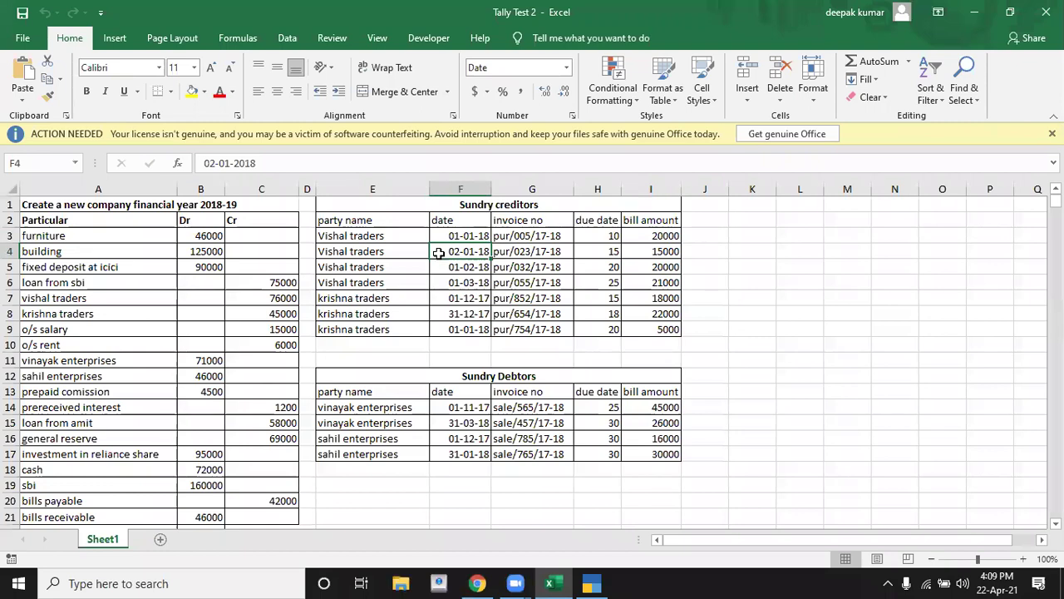
double_click(526, 253)
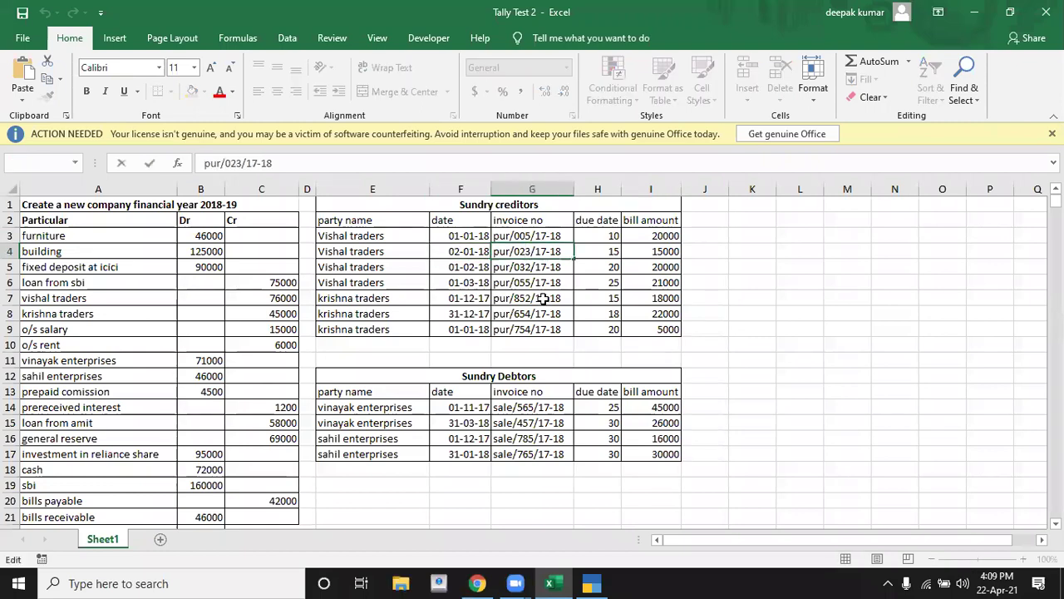
key(alt+Tab)
text(Pur)
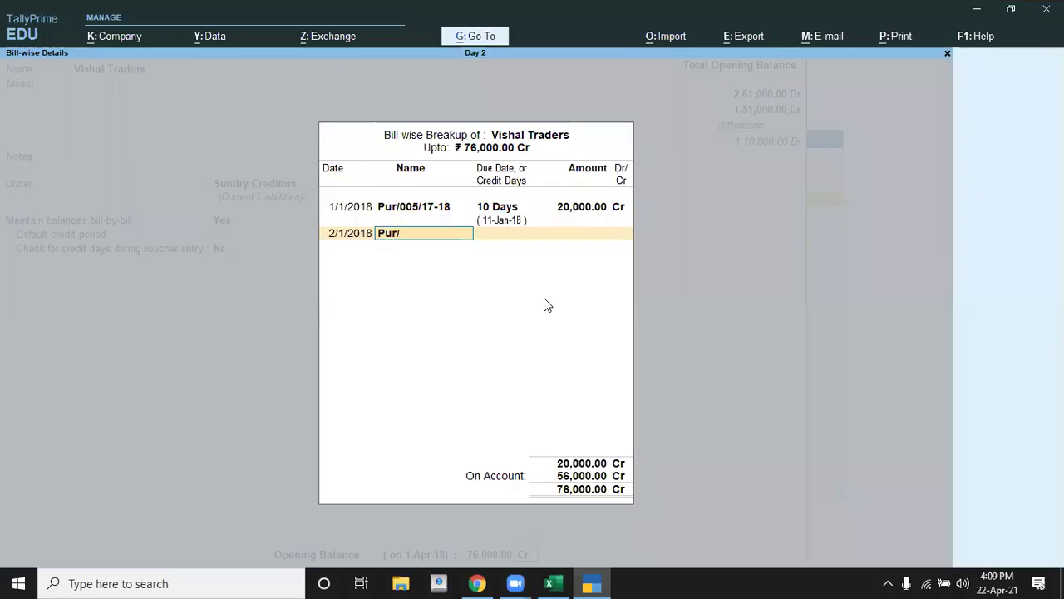
text(/023/17-18)
key(Return)
key(alt+Tab)
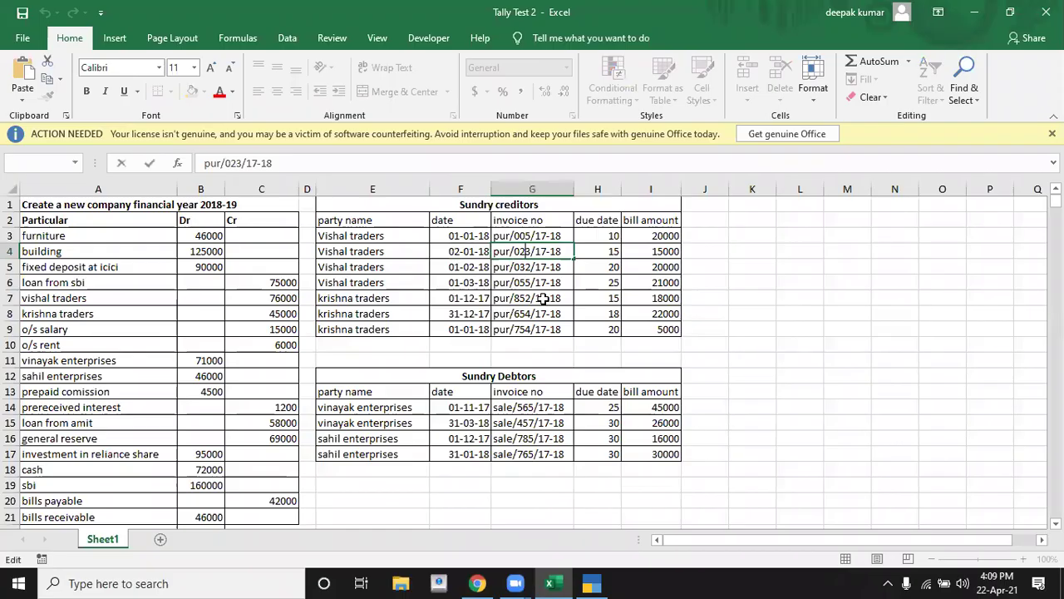
key(alt+Tab)
text(15)
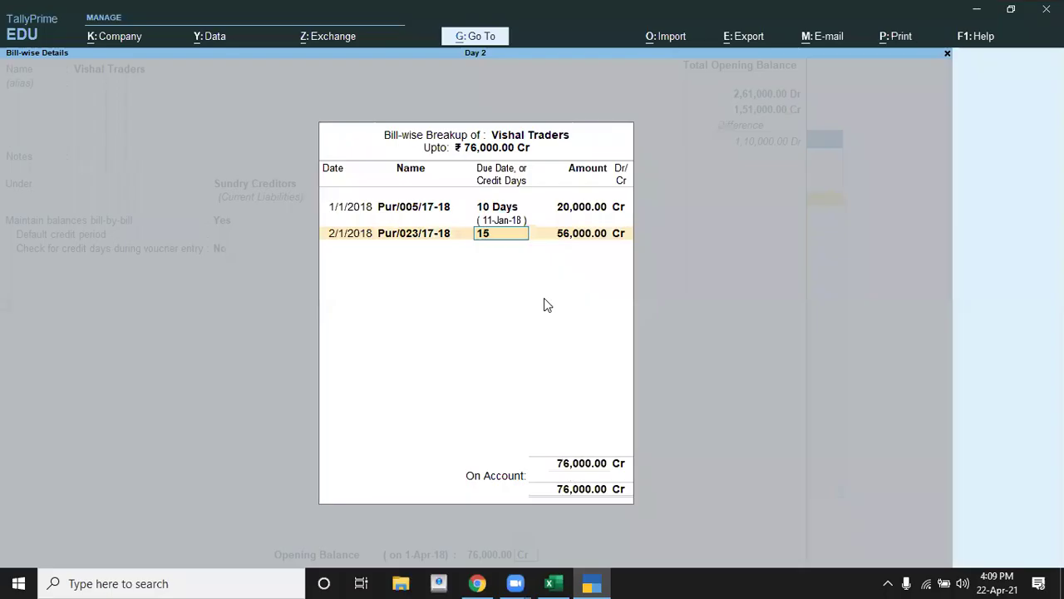
key(Return)
key(alt+Tab)
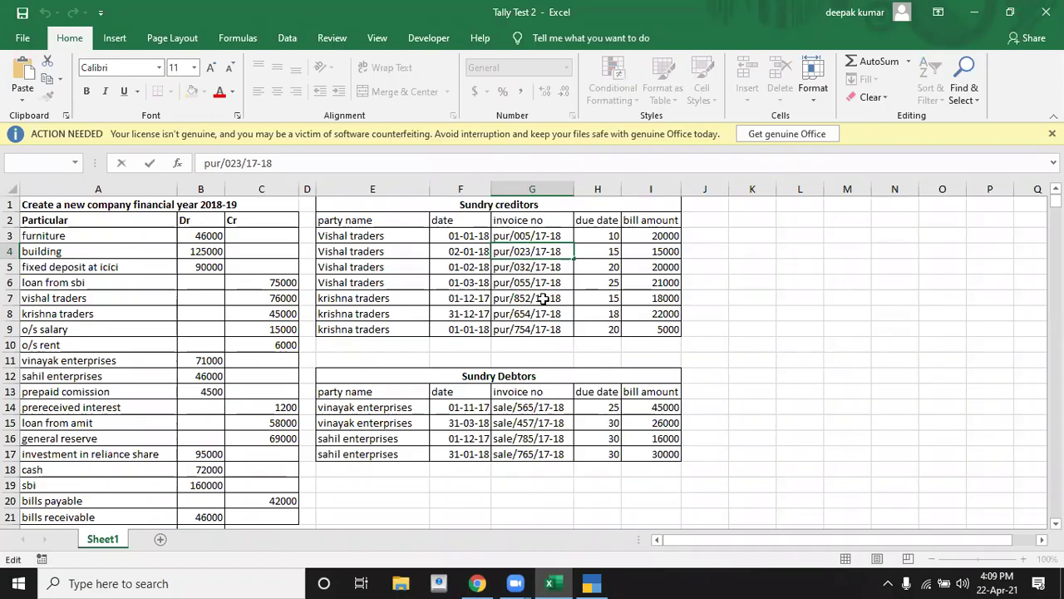
key(alt+Tab)
text(15000)
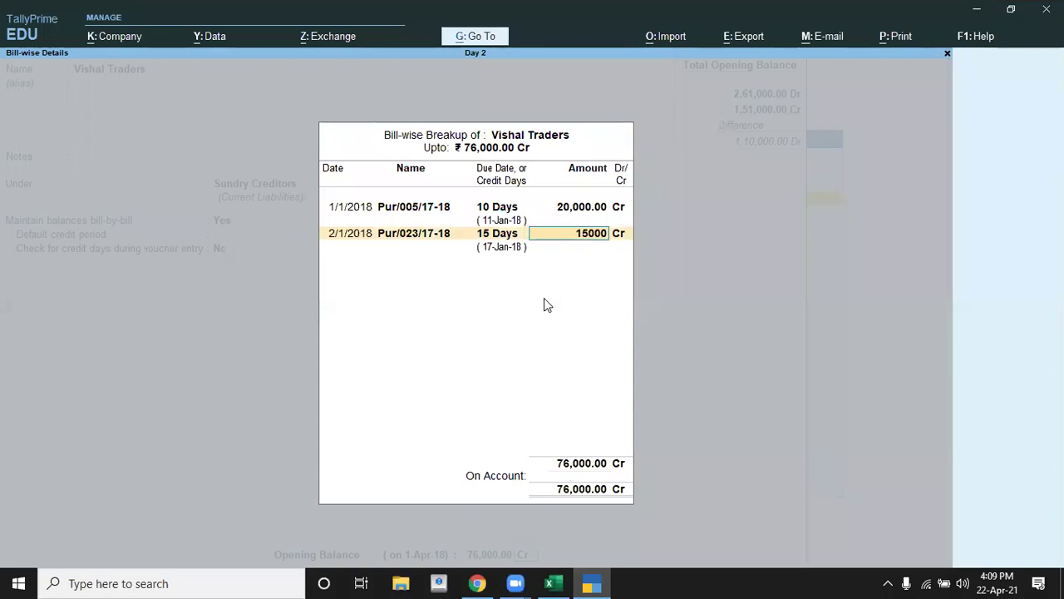
key(Return)
key(Return)
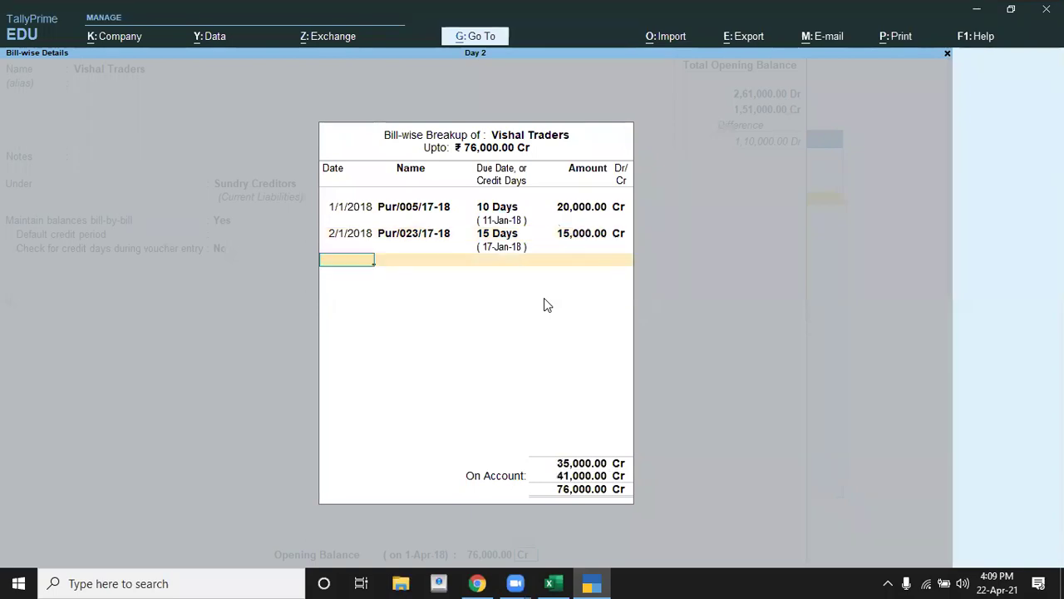
Add bill Pur/032/17-18 dated 1-2-2018, 20 days credit, 20,000 Cr.
key(alt+Tab)
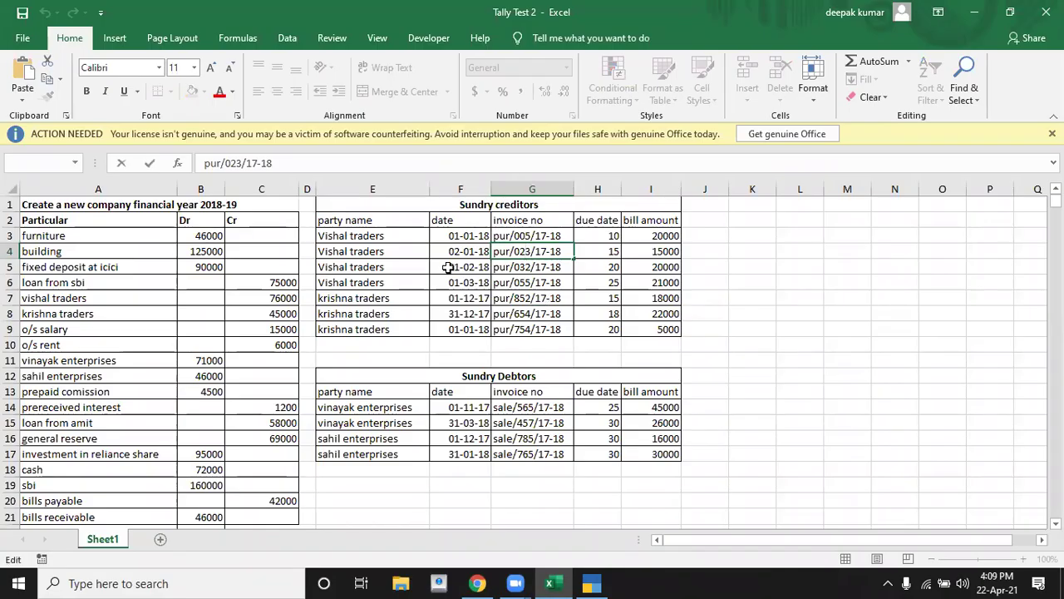
click(450, 268)
key(alt+Tab)
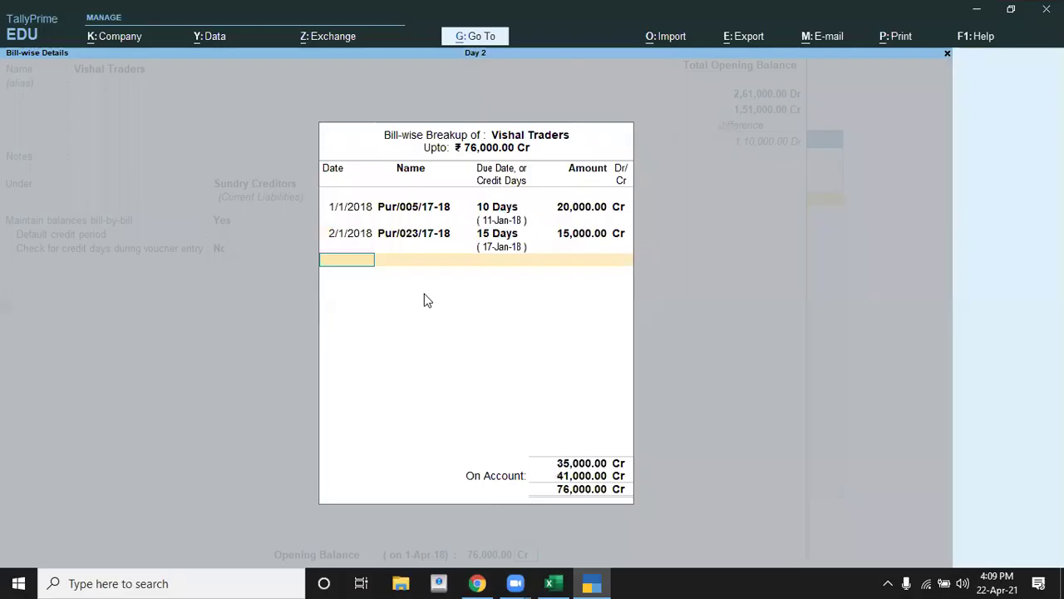
text(1-2-1)
key(BackSpace)
text(2018)
key(Return)
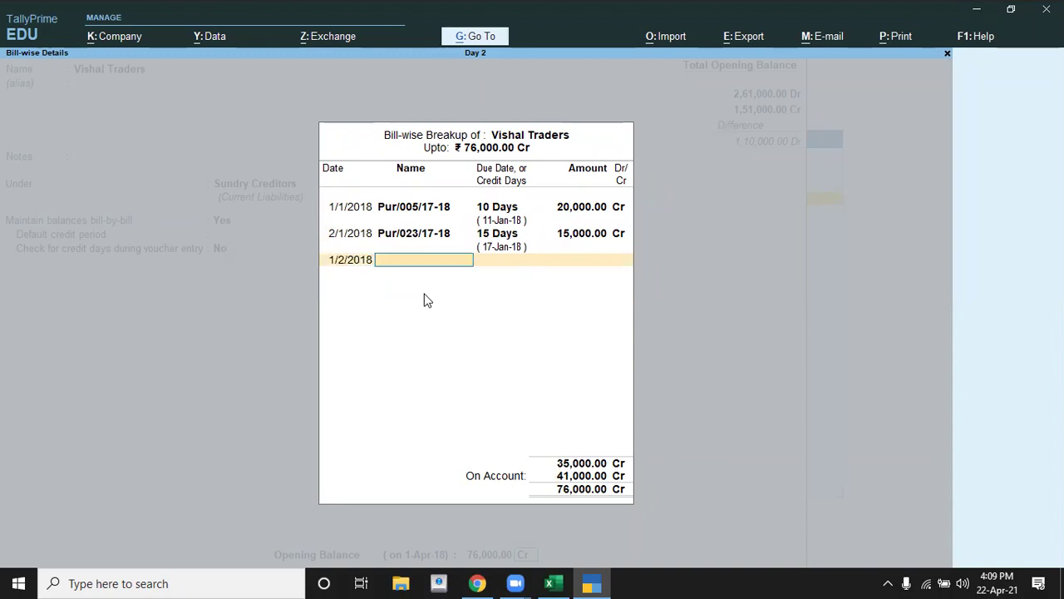
key(alt+Tab)
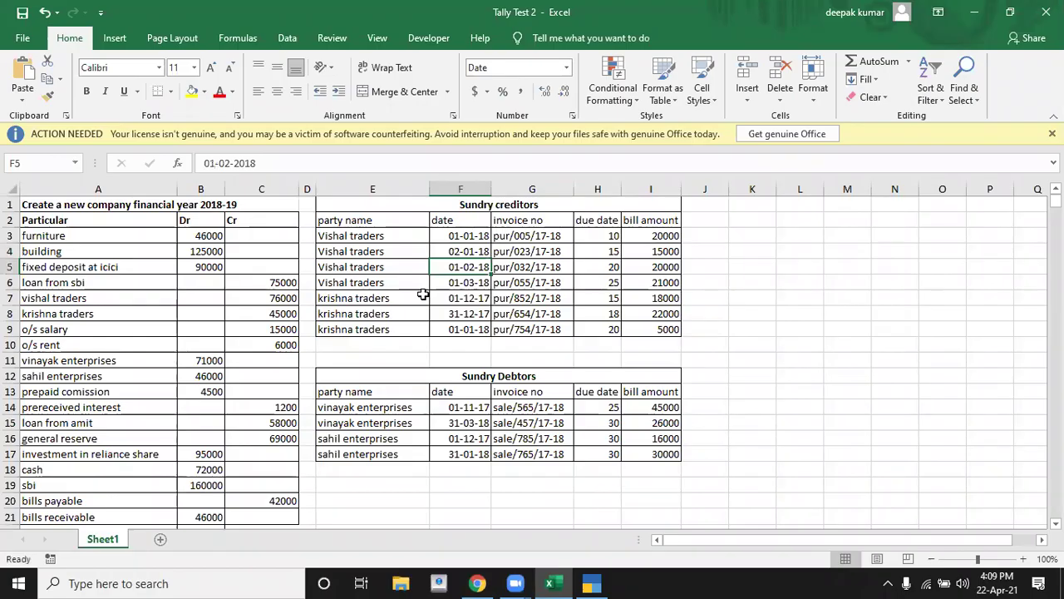
key(alt+Tab)
text(Pur)
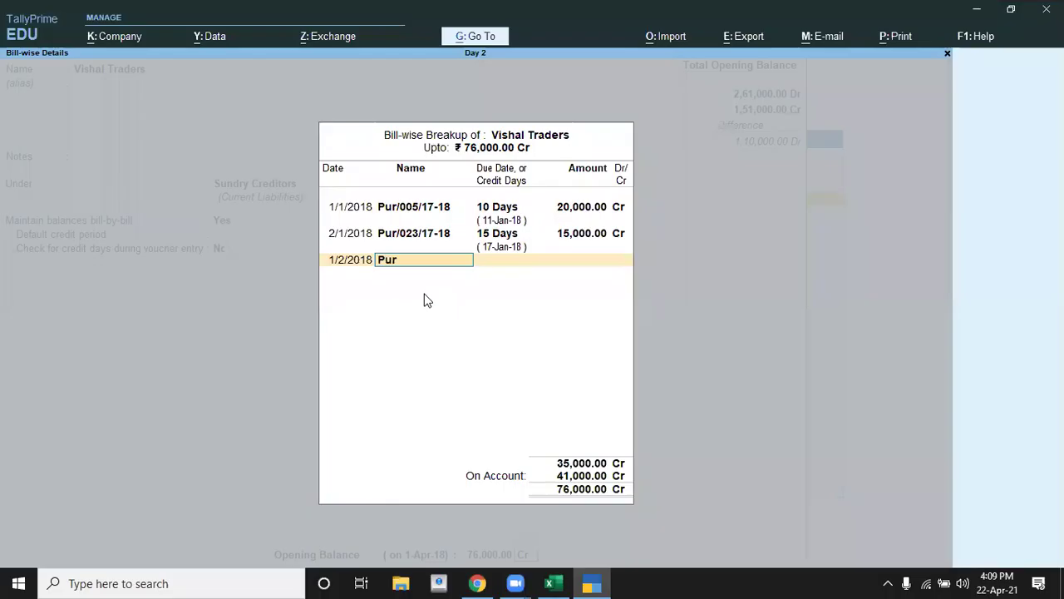
text(/032/17-1)
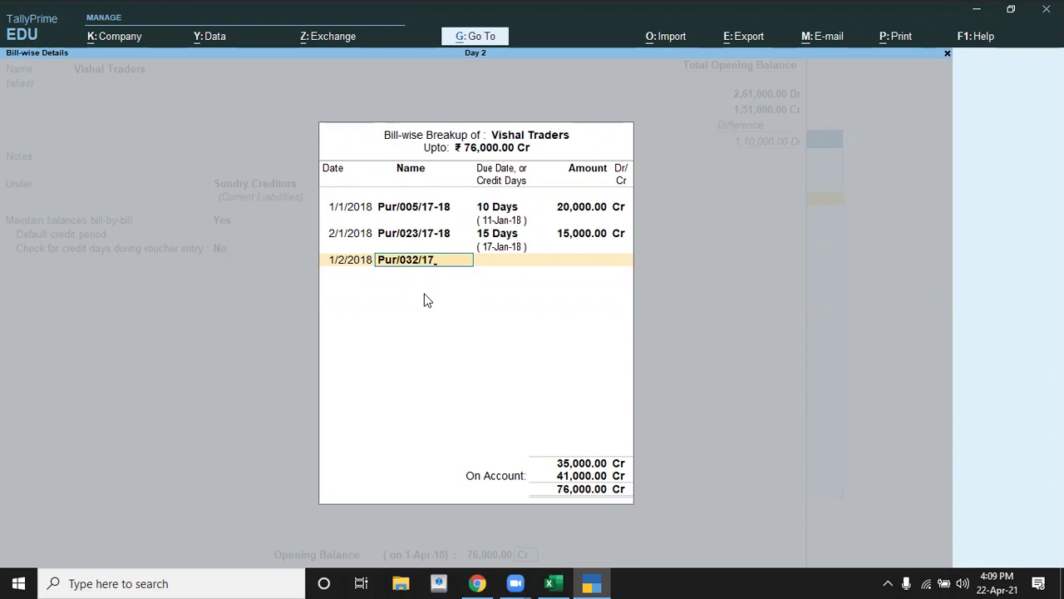
text(8)
key(Return)
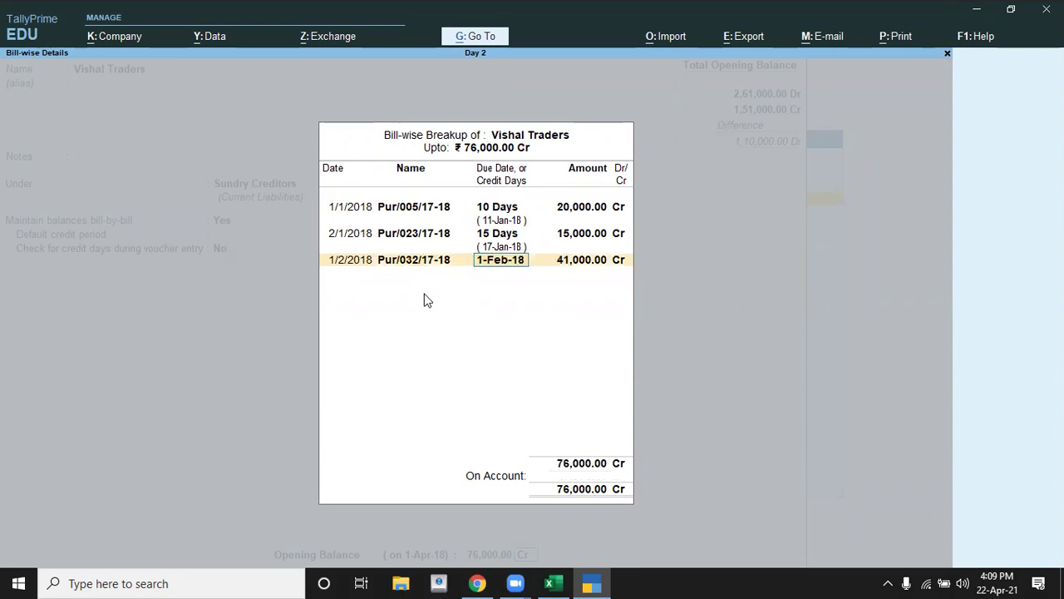
key(alt+Tab)
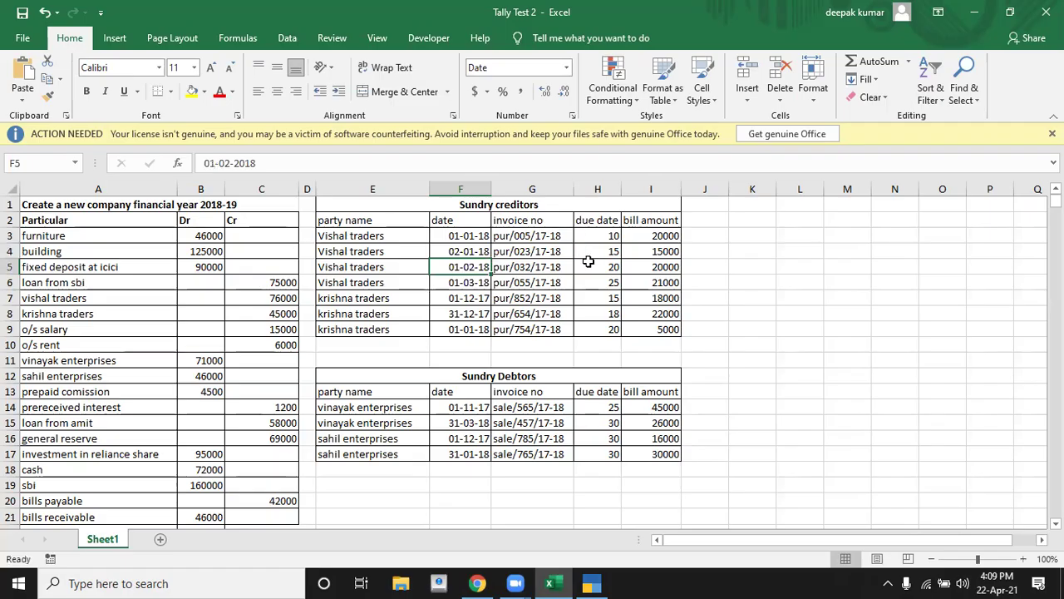
key(alt+Tab)
text(20)
key(Return)
key(alt+Tab)
key(alt+Tab)
text(20000)
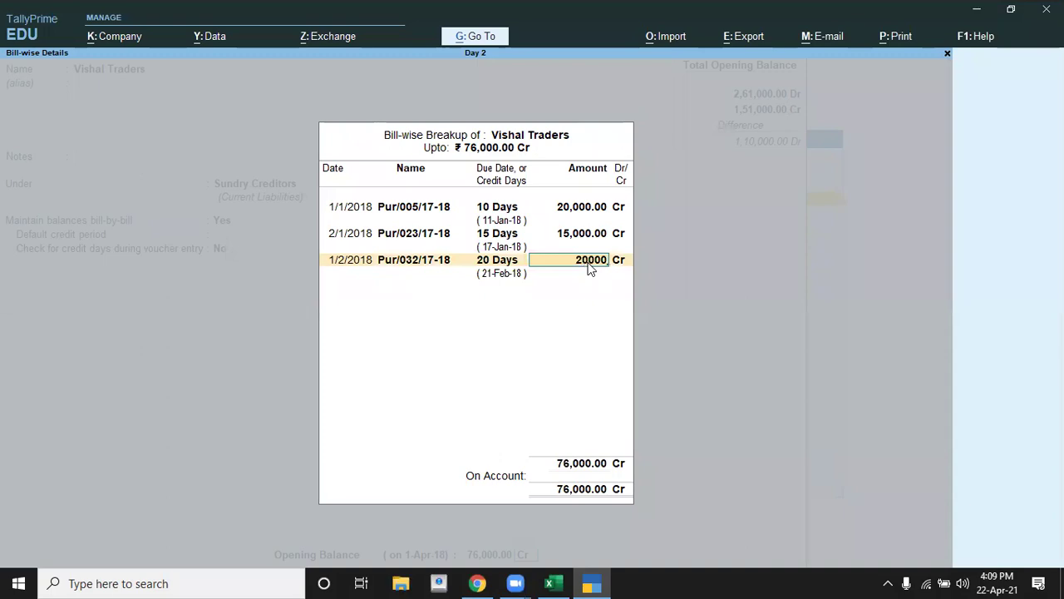
key(Return)
key(Return)
Add bill Pur/055/17-18 dated 1-3-2018, 25 days, 21,000 Cr, then save the ledger.
key(alt+Tab)
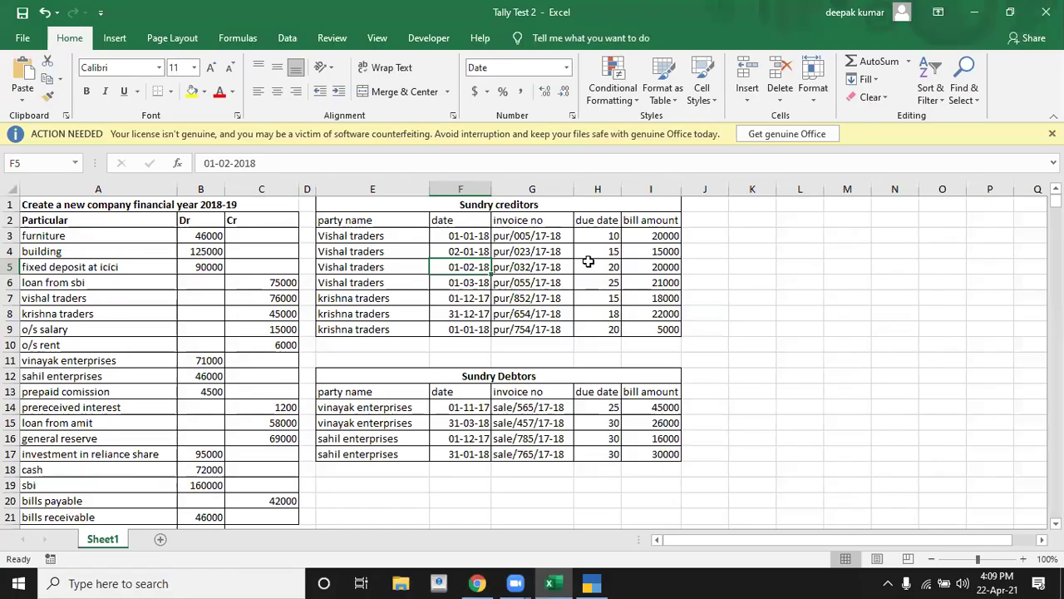
key(alt+Tab)
text(1-03-2018)
key(Return)
key(alt+Tab)
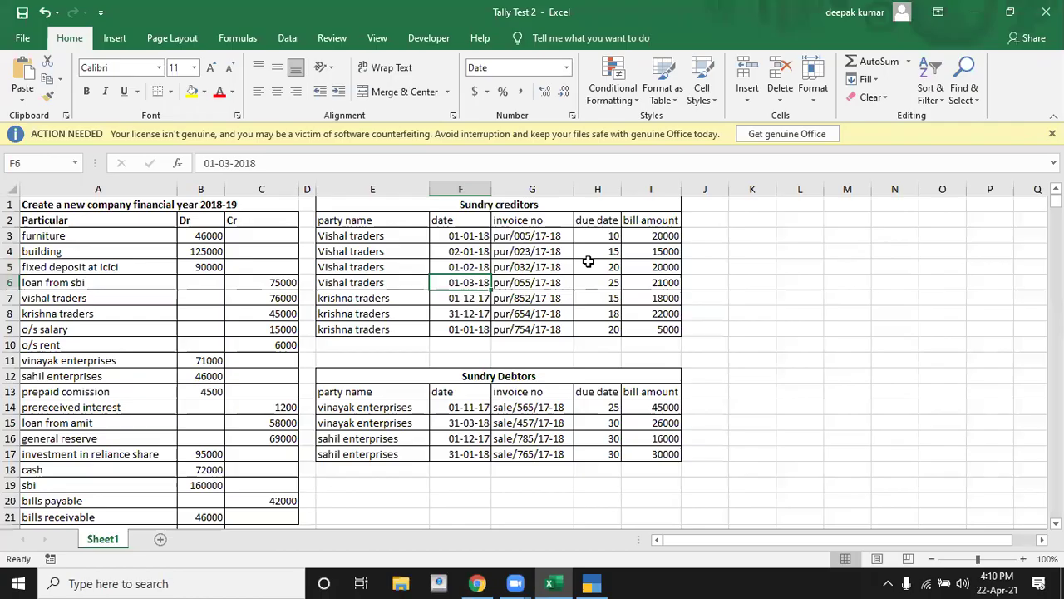
key(alt+Tab)
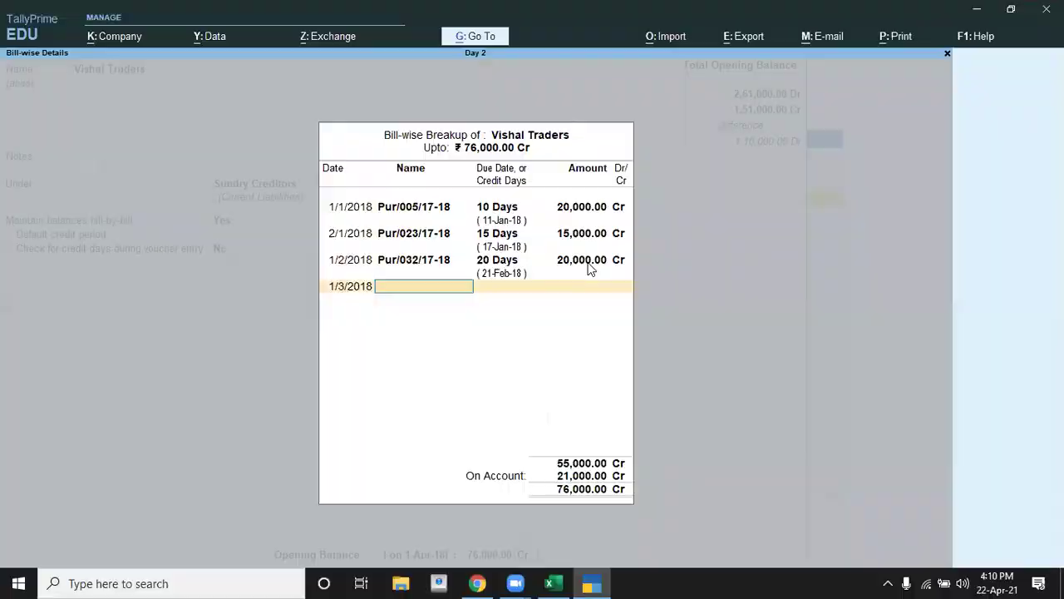
text(Pur/055/1)
text(7-18)
key(Return)
key(alt+Tab)
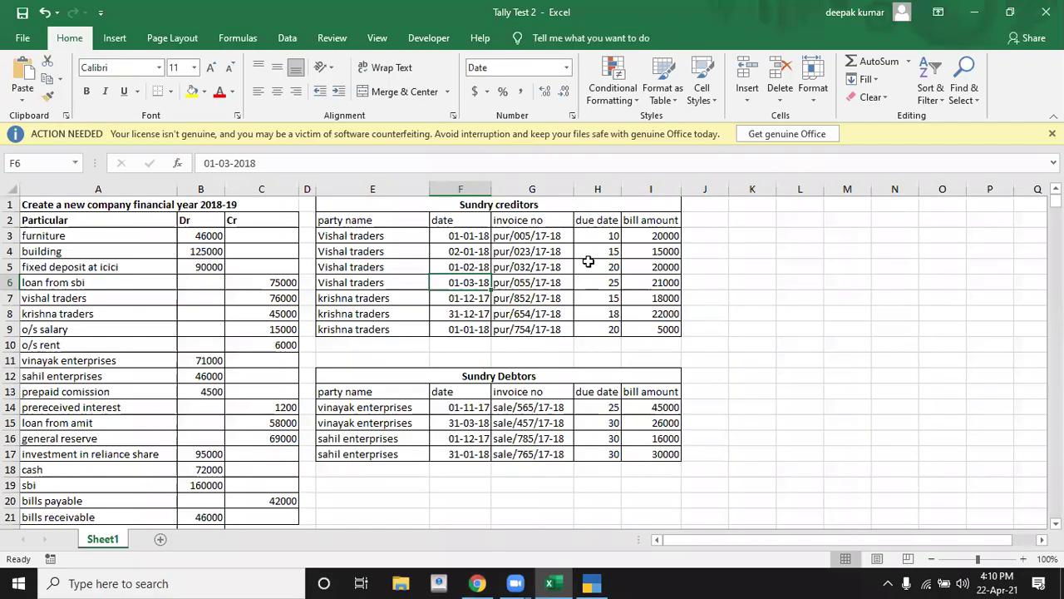
key(alt+Tab)
text(25)
key(Return)
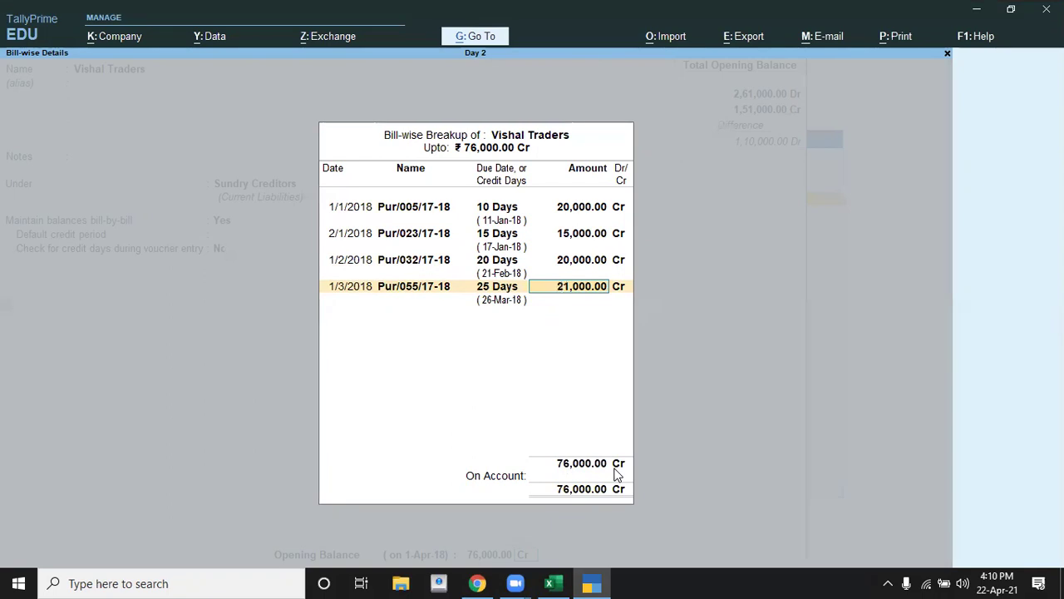
key(Return)
key(Return)
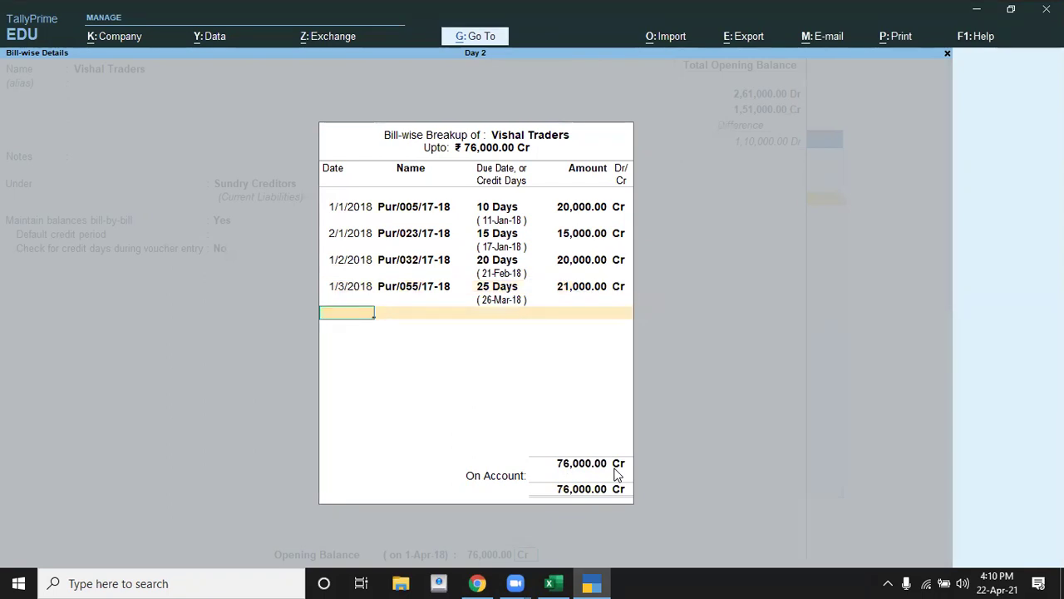
key(Return)
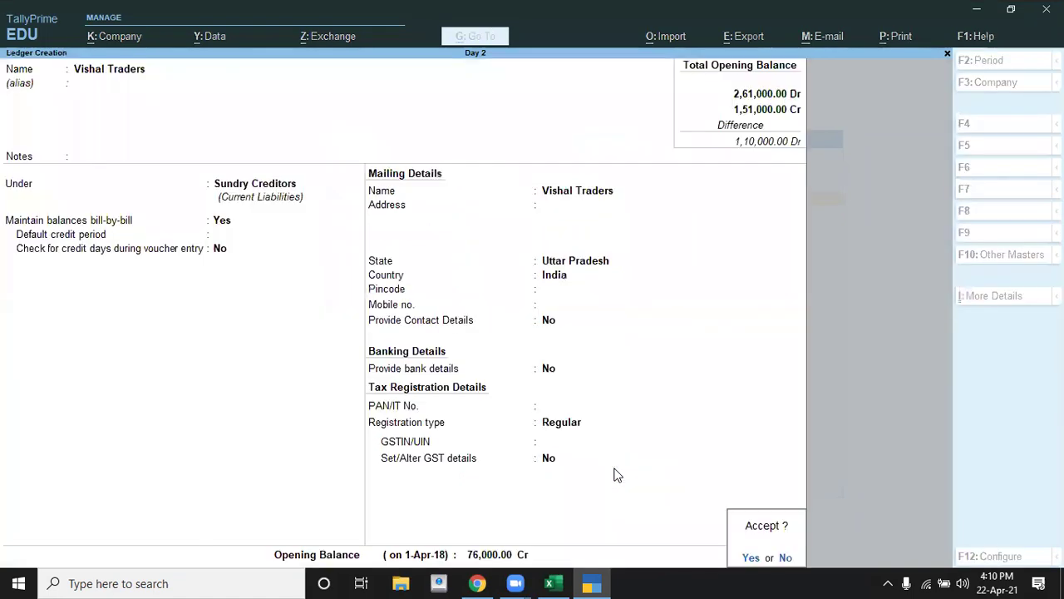
key(Return)
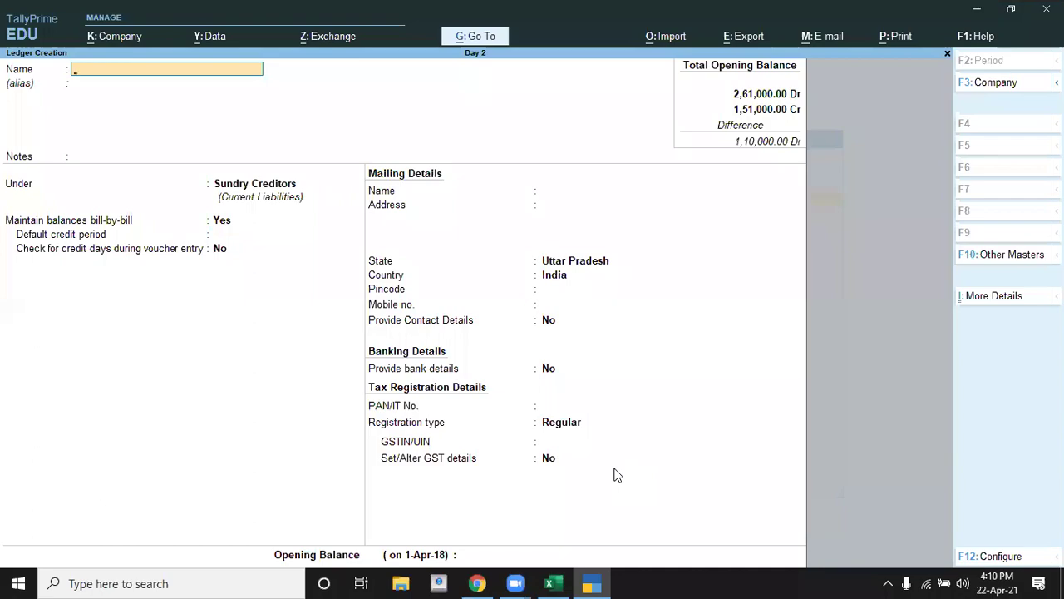
Name the new ledger Krishna Traders under Sundry Creditors, checking its trial balance row.
key(alt+Tab)
key(Down)
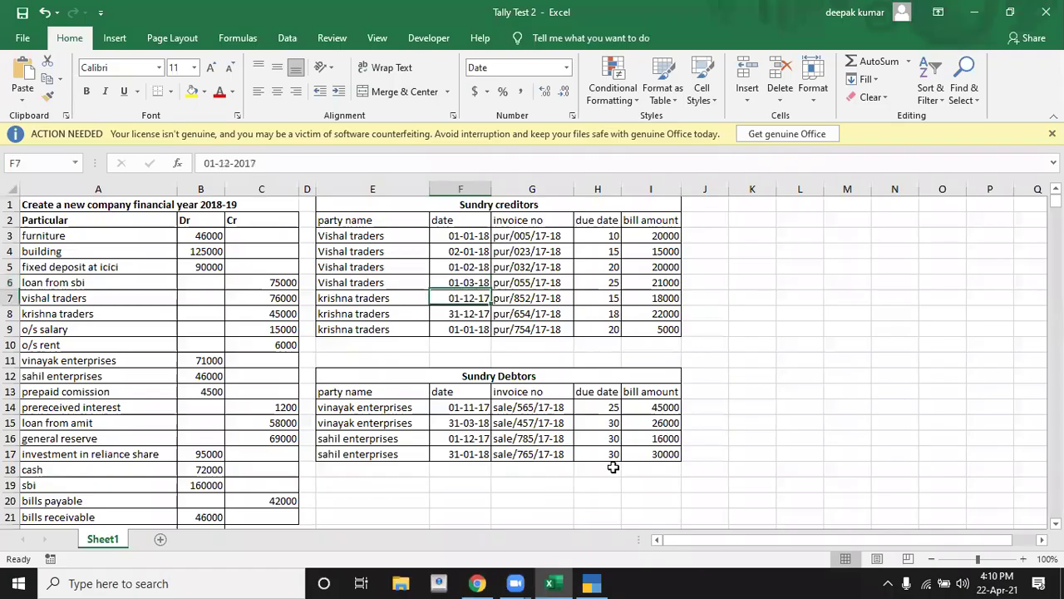
key(Left)
key(Left)
key(Left)
key(Left)
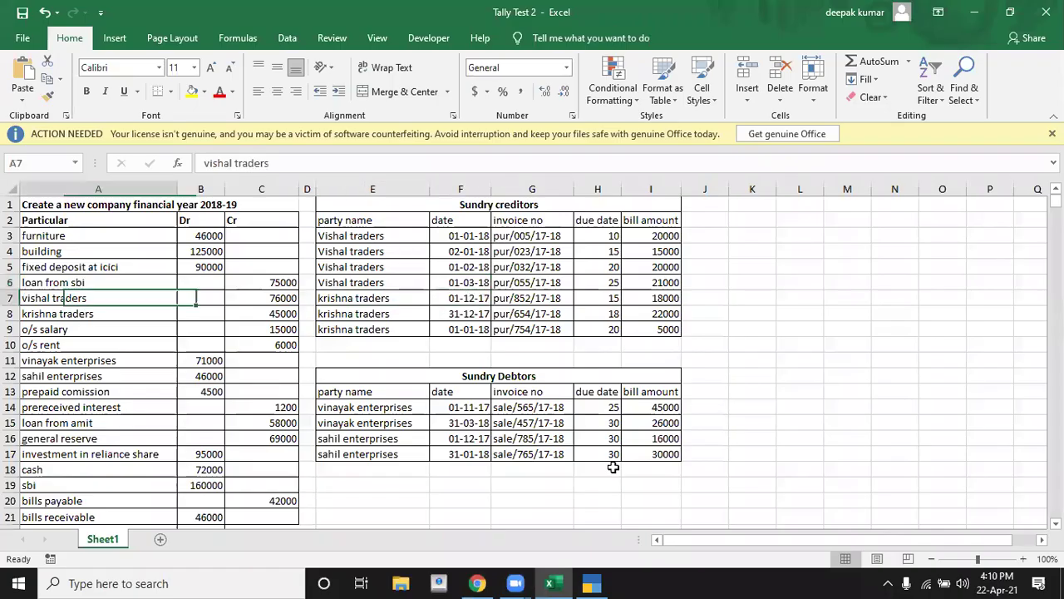
key(Down)
key(alt+Tab)
text(Krishna Trade)
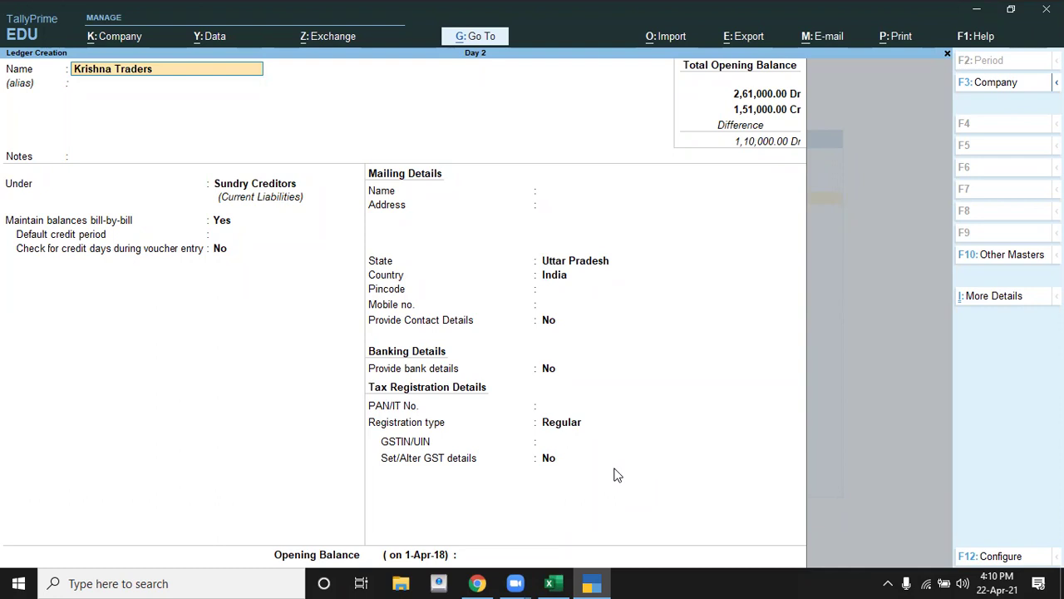
key(Return)
key(Return)
key(Return)
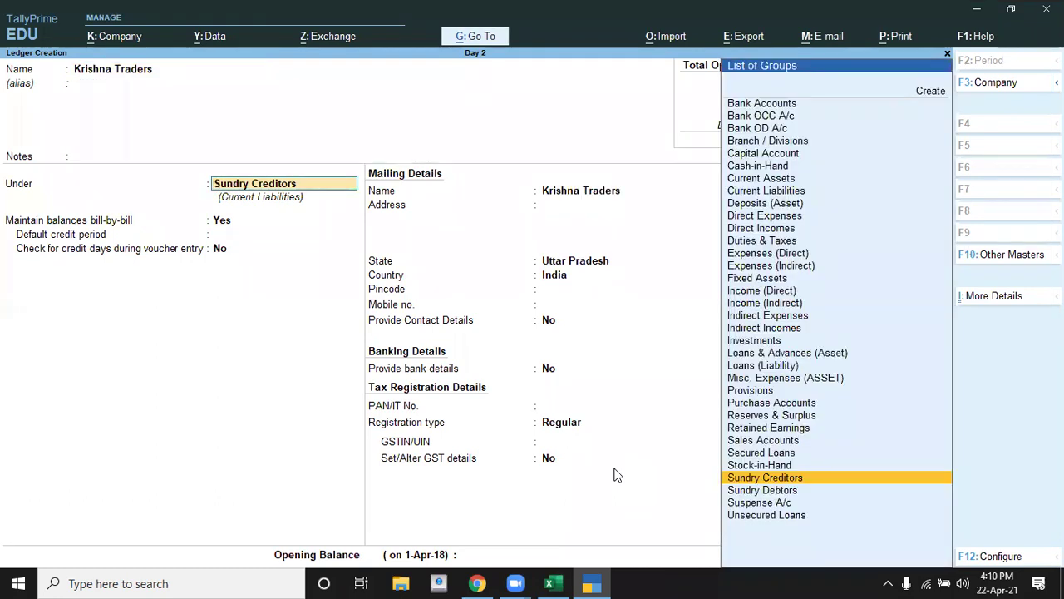
key(Return)
key(Return)
key(Return)
key(Return)
key(Return)
key(Return)
key(Return)
key(Return)
key(Return)
key(Return)
key(Return)
key(Return)
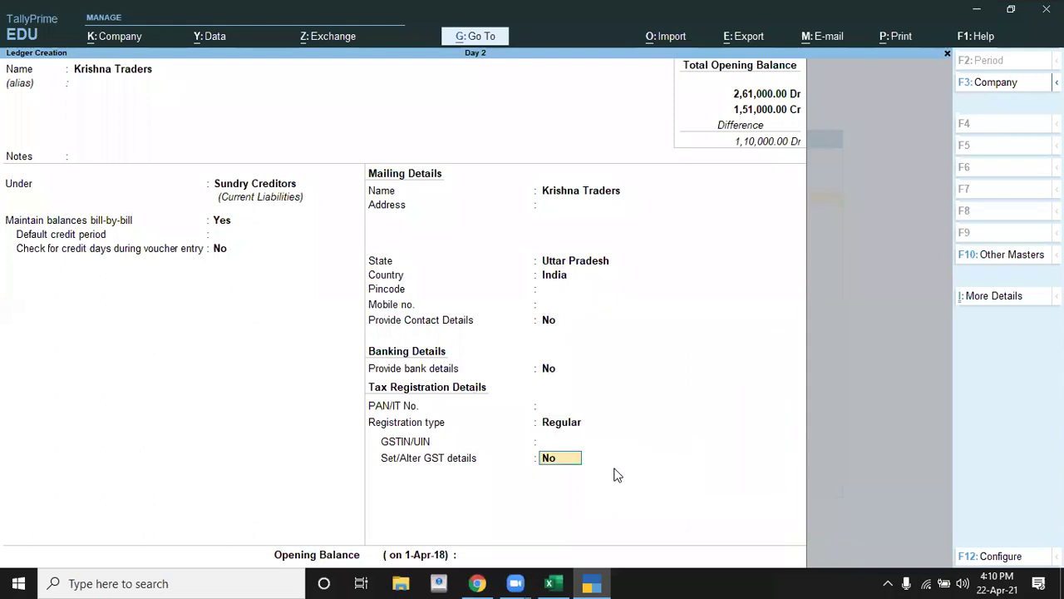
key(Return)
Enter a 45,000 Cr opening balance and locate Krishna Traders' first bill in Excel.
key(alt+Tab)
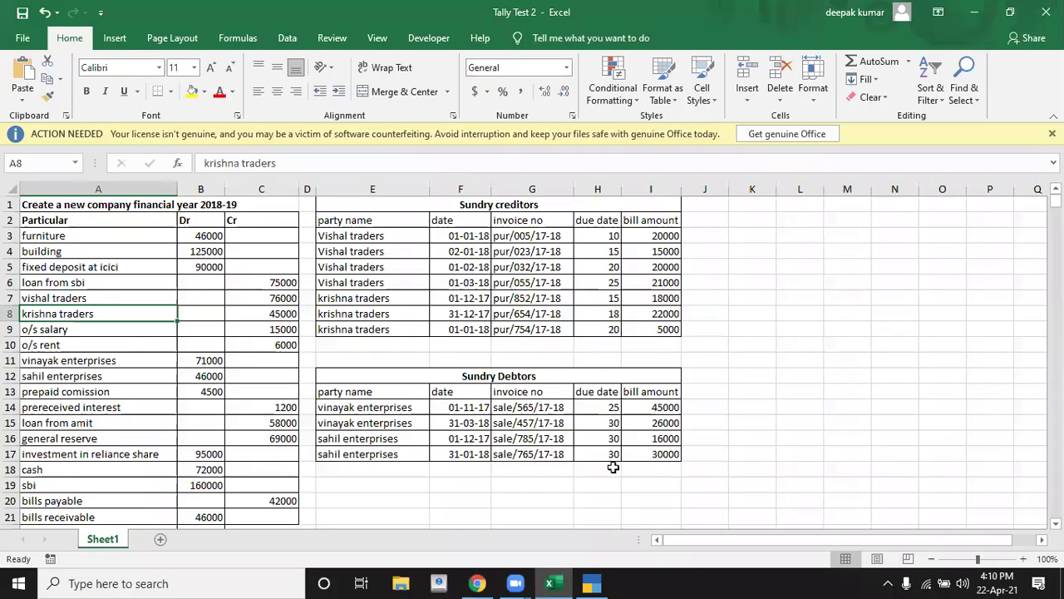
key(alt+Tab)
text(45000)
key(Return)
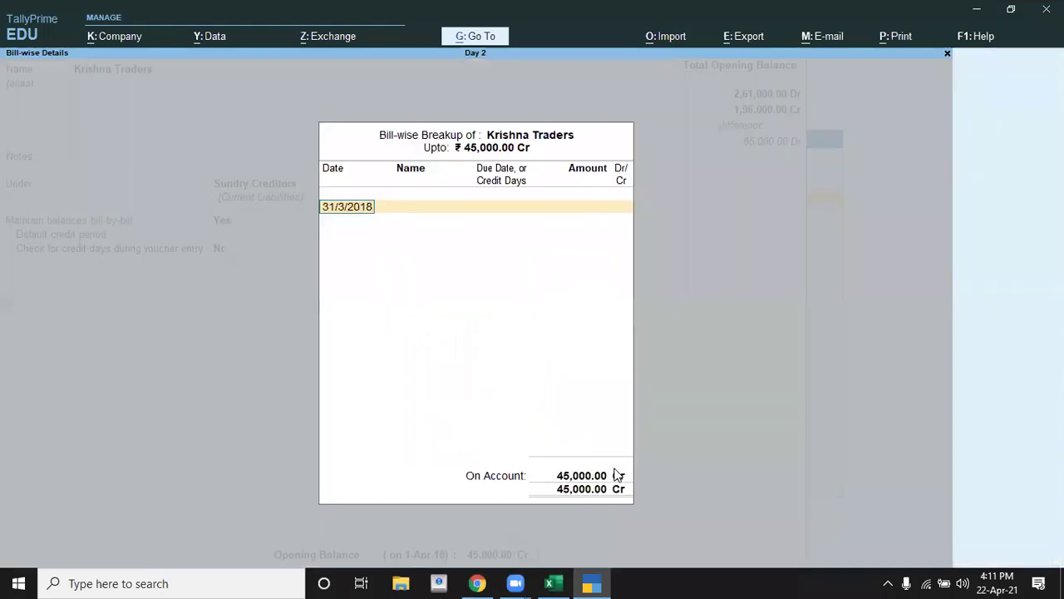
key(alt+Tab)
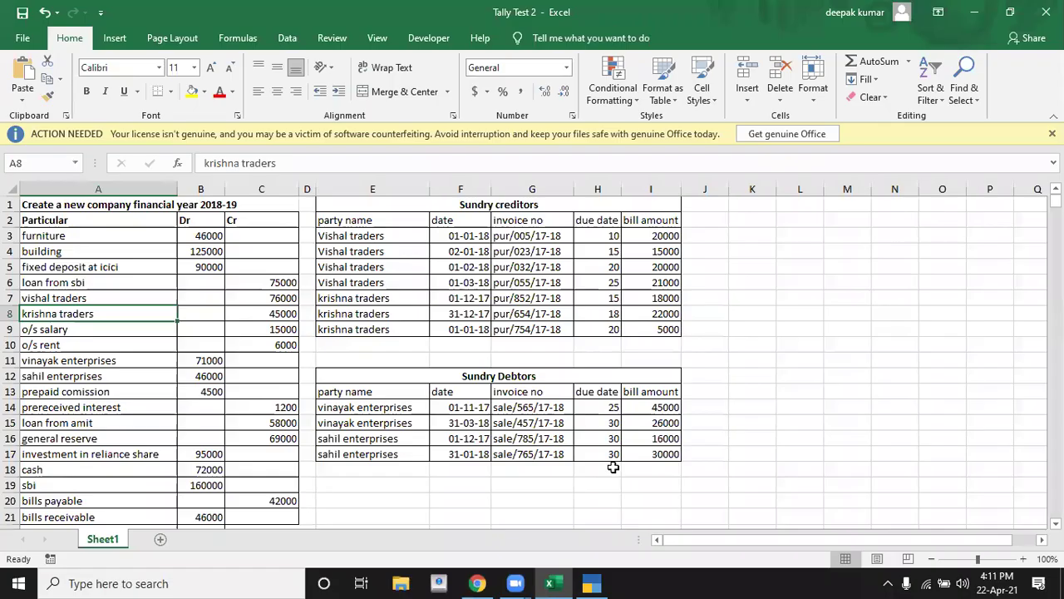
click(387, 300)
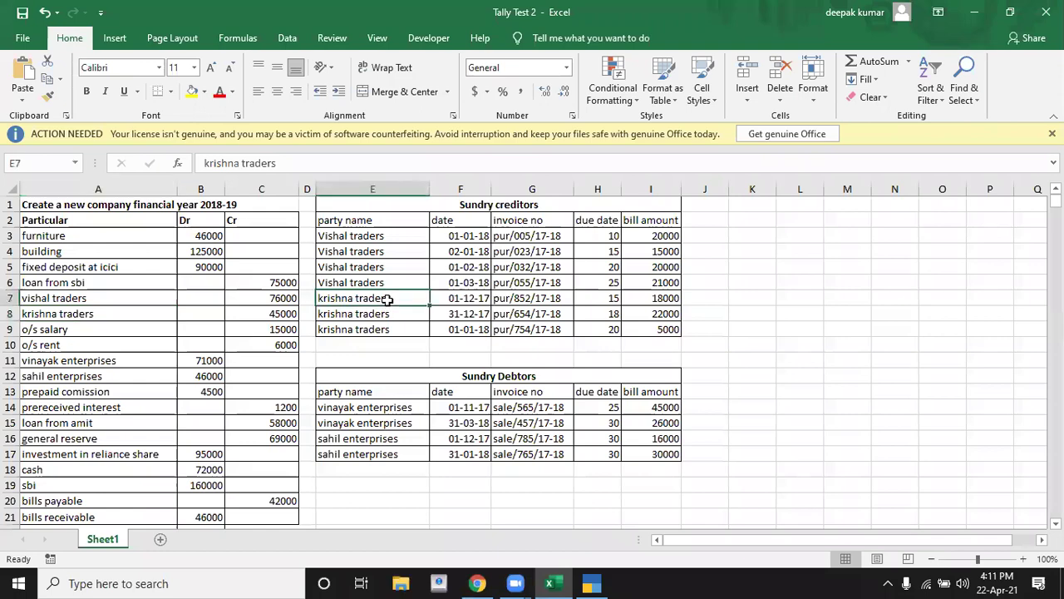
Enter Krishna Traders' first bill dated 1-12-2017 named Pur/852/17-18.
key(alt+Tab)
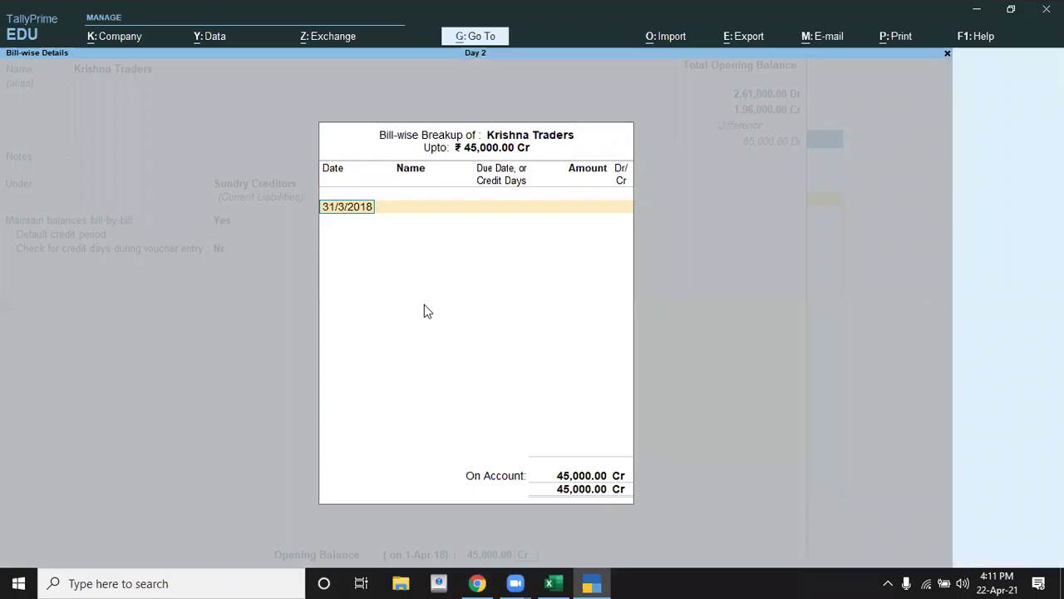
text(1-12-2017)
key(Return)
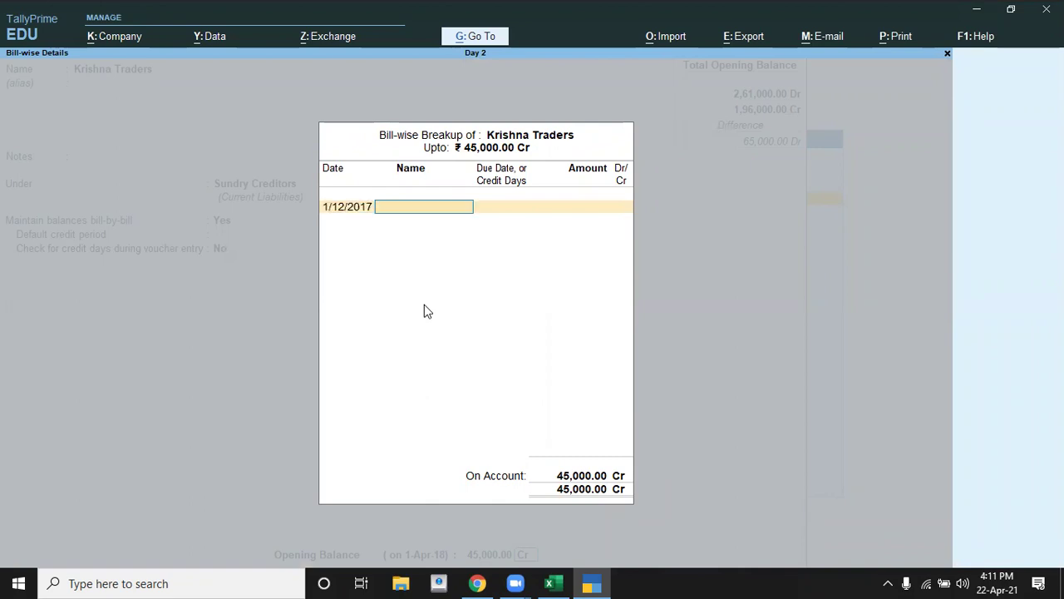
key(alt+Tab)
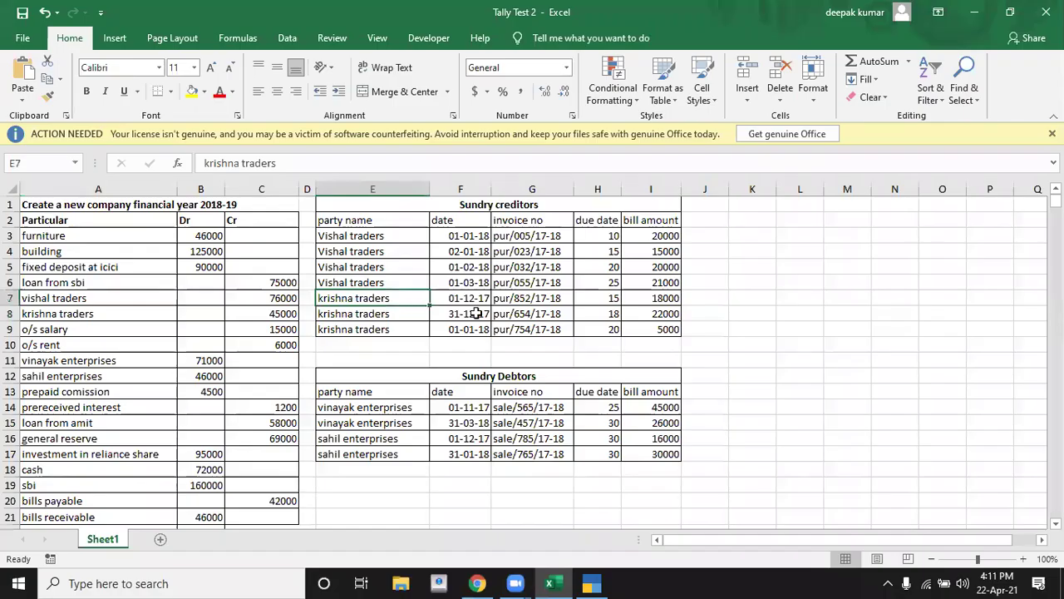
key(alt+Tab)
text(Pur)
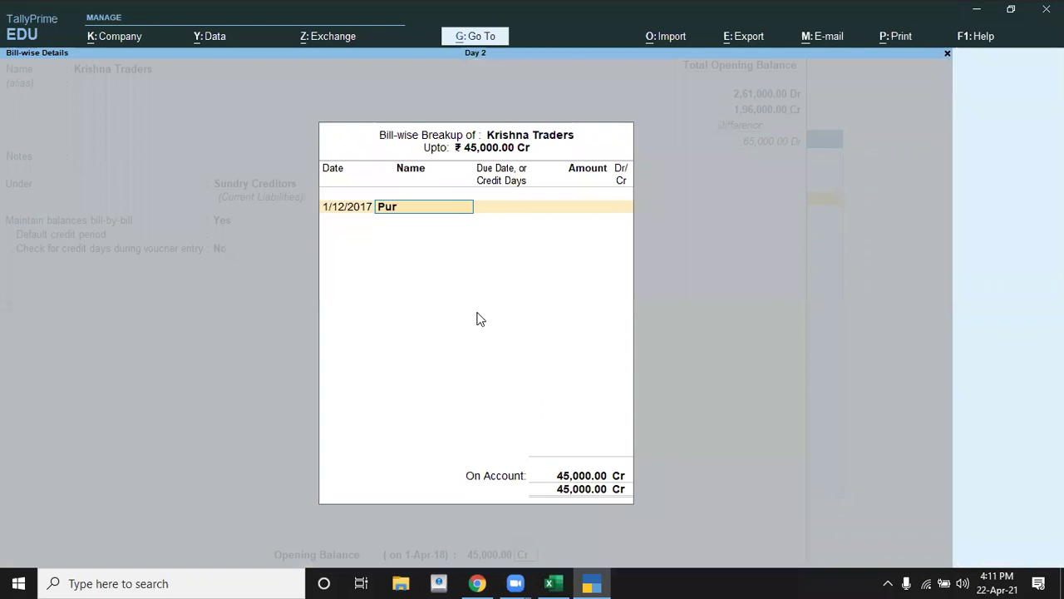
text(/852/1)
text(7-18)
key(Return)
key(Return)
Give that bill 15 days credit and 18,000 Cr, then read the next bill's date in Excel.
key(BackSpace)
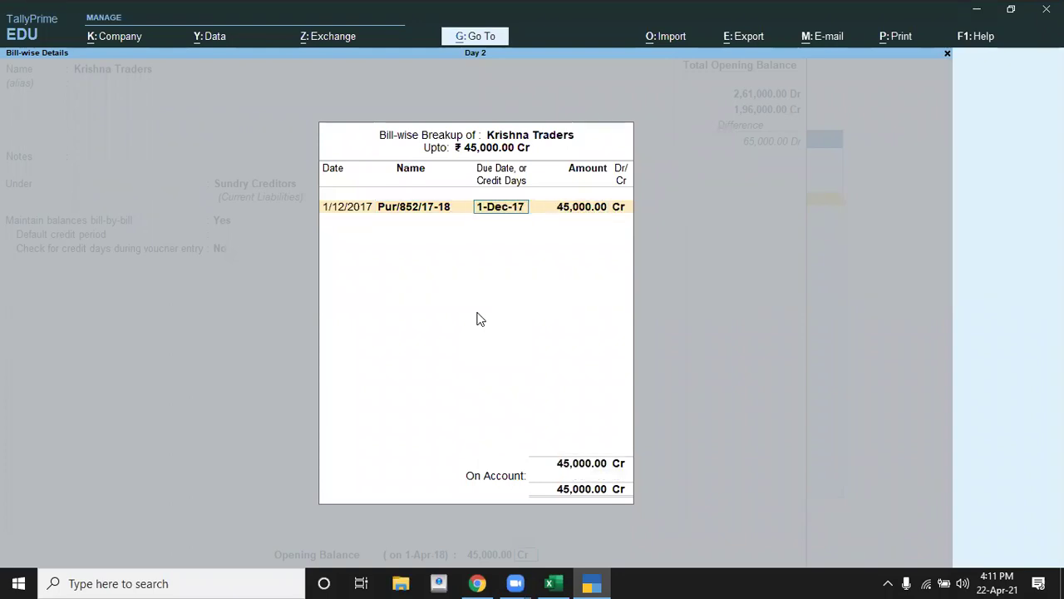
key(alt+Tab)
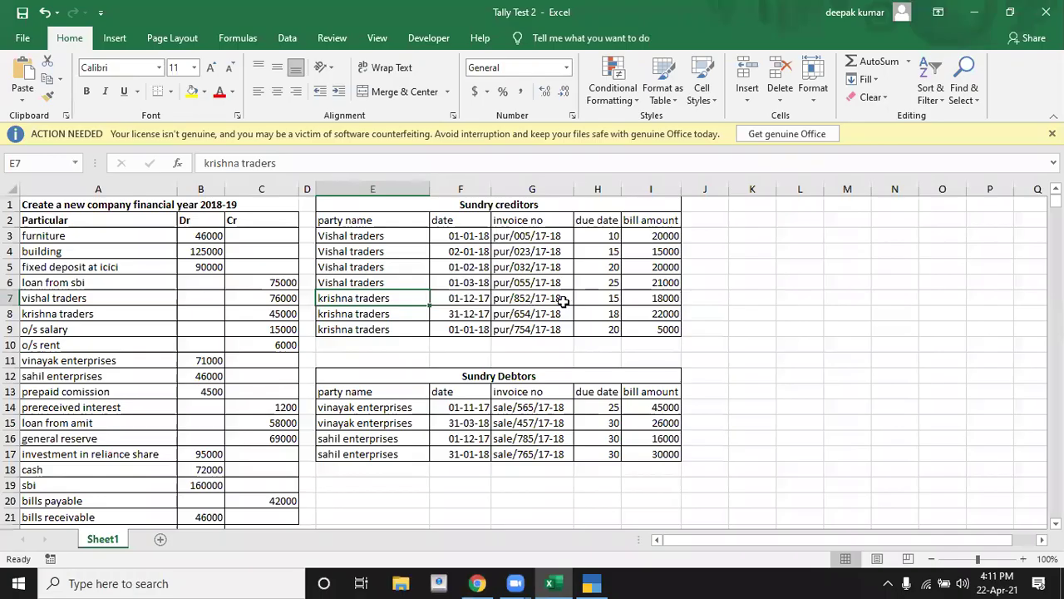
key(alt+Tab)
text(15)
key(Return)
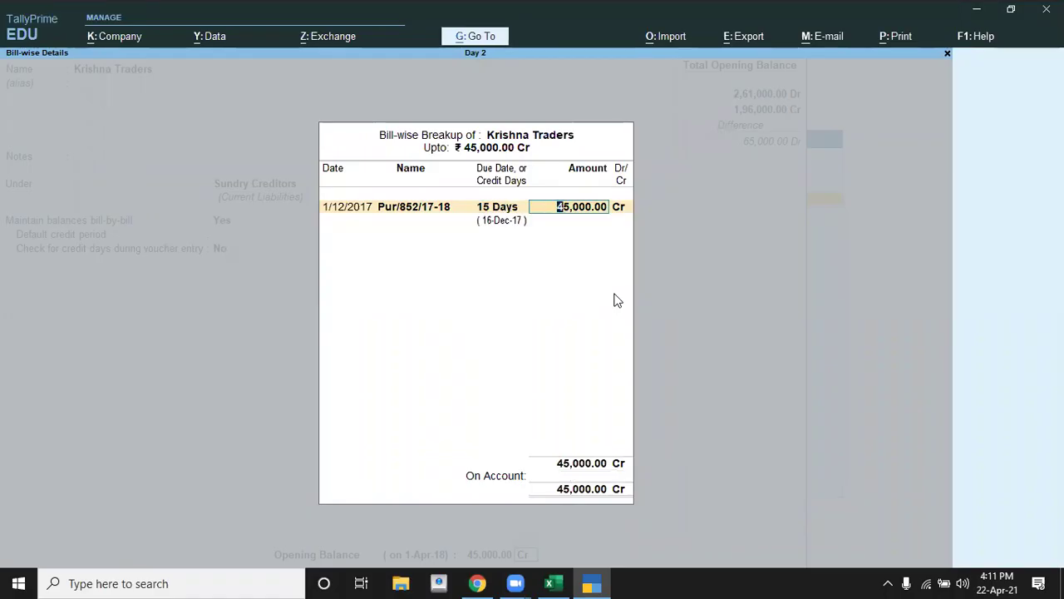
key(alt+Tab)
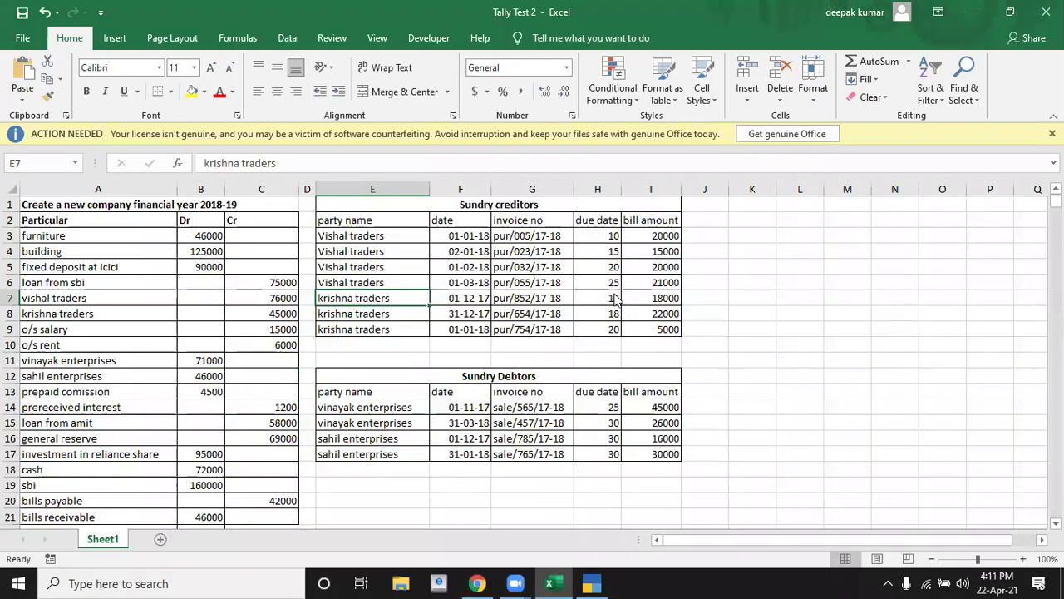
key(alt+Tab)
text(18-)
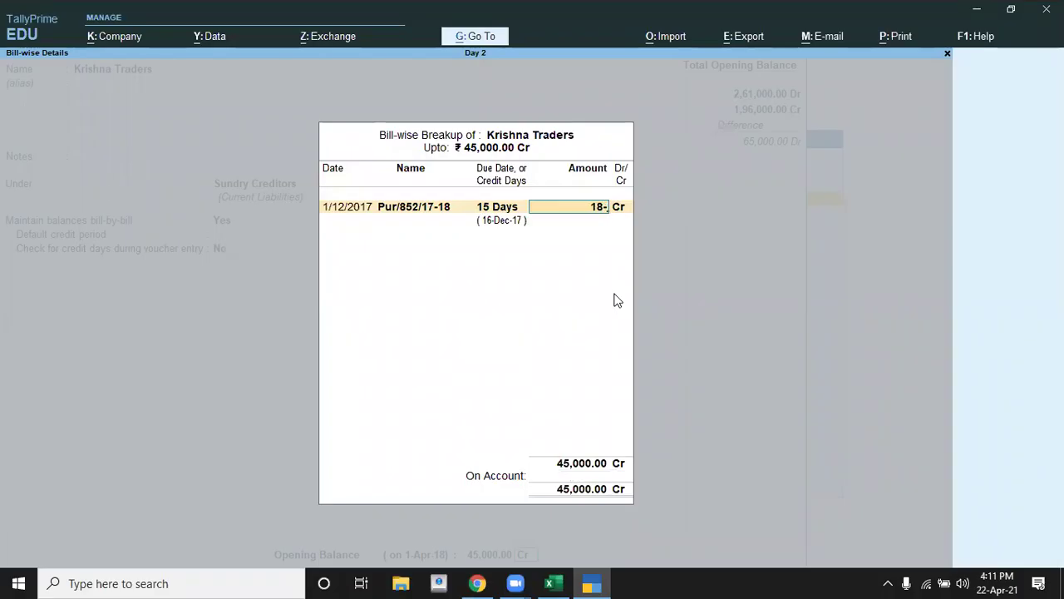
text(000)
key(Return)
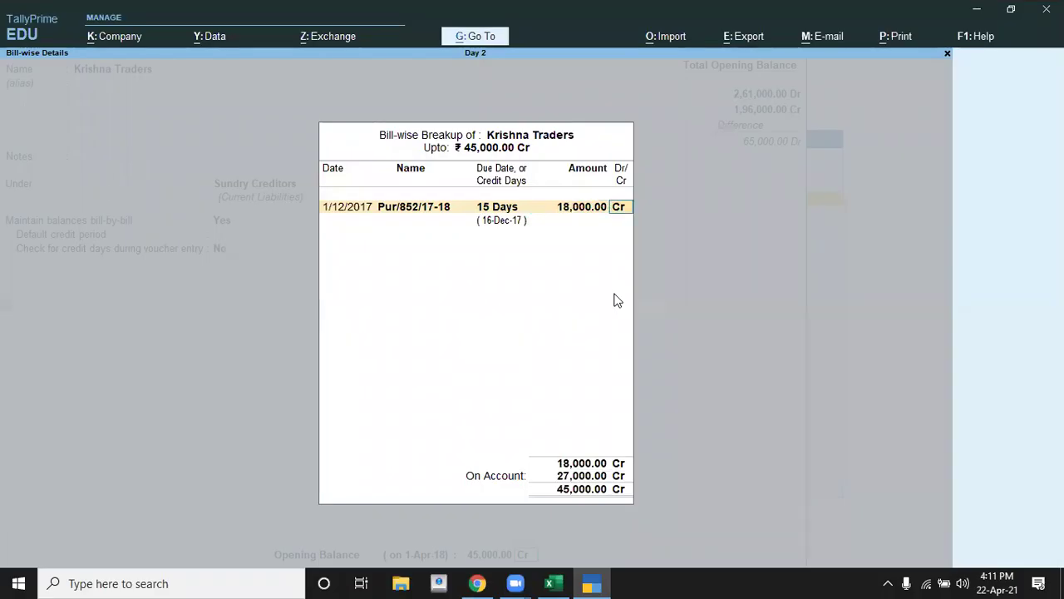
key(Return)
key(alt+Tab)
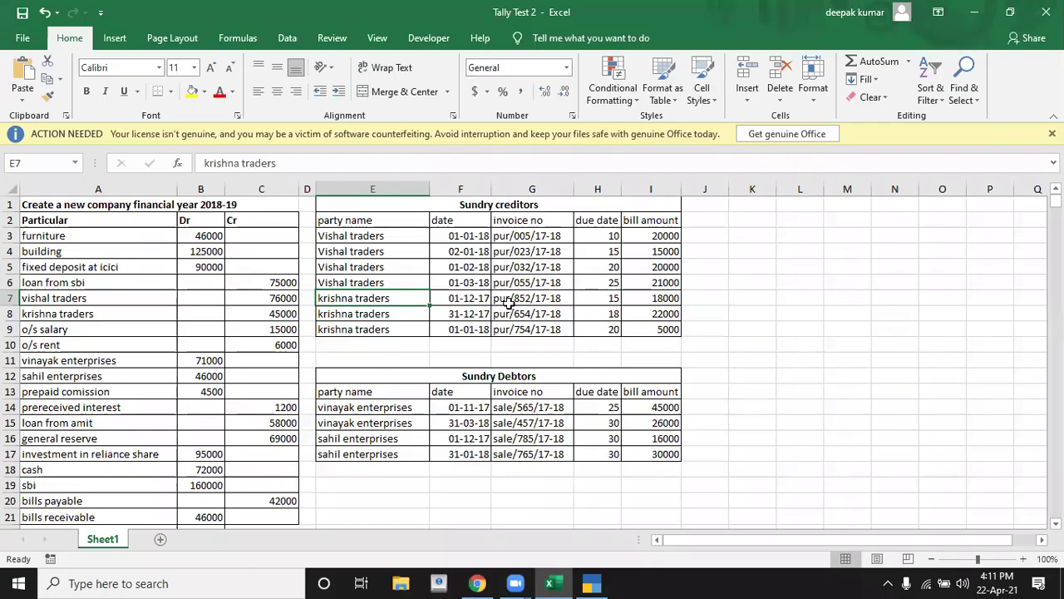
click(463, 310)
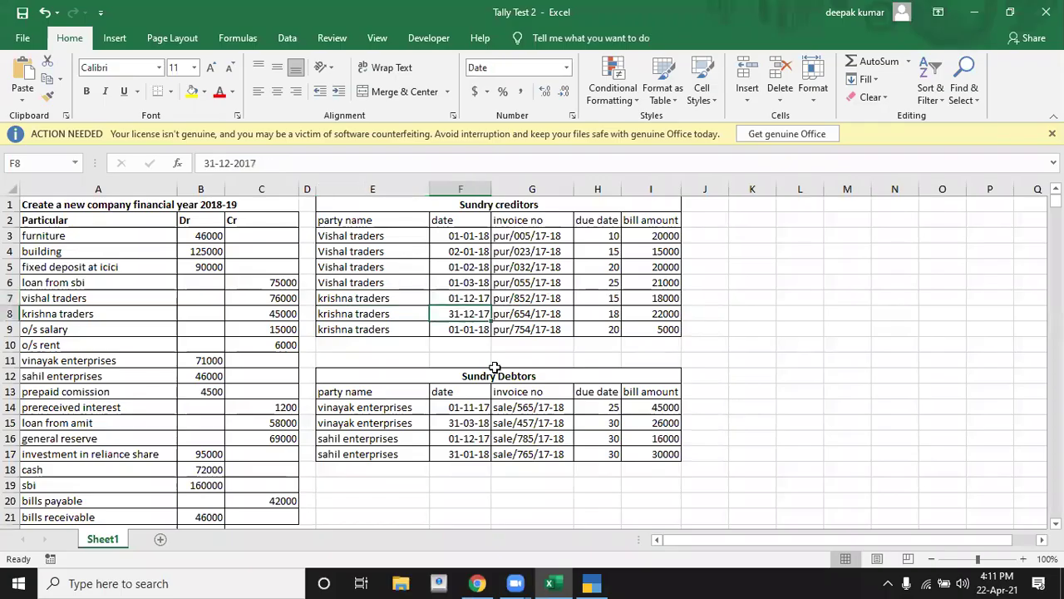
key(alt+Tab)
Add bill Pur/654/17-18 dated 31-12-2017, 18 days credit, 22,000 Cr.
text(31-12-2017)
key(Return)
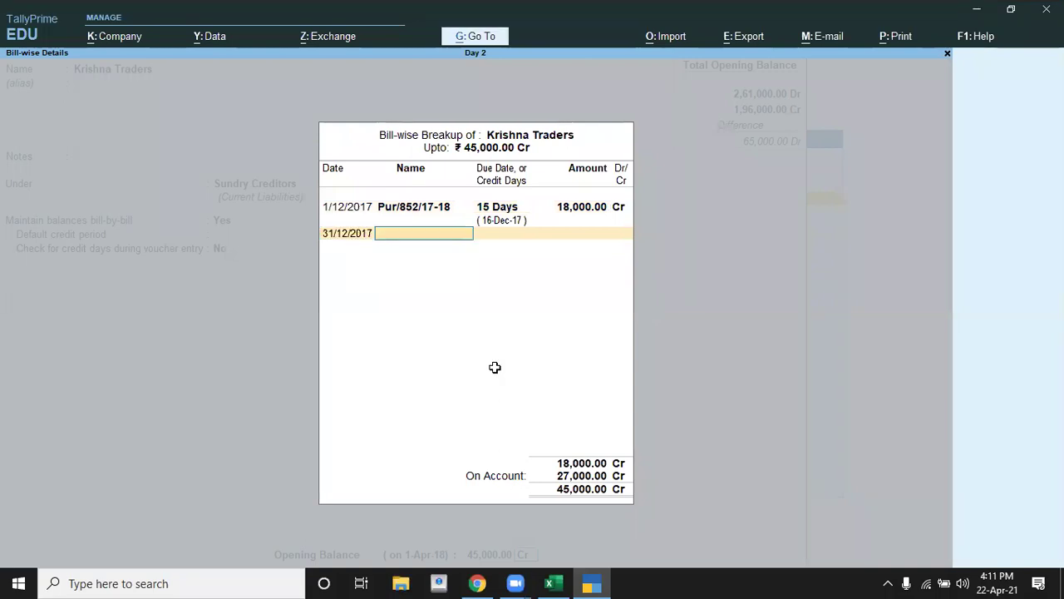
key(alt+Tab)
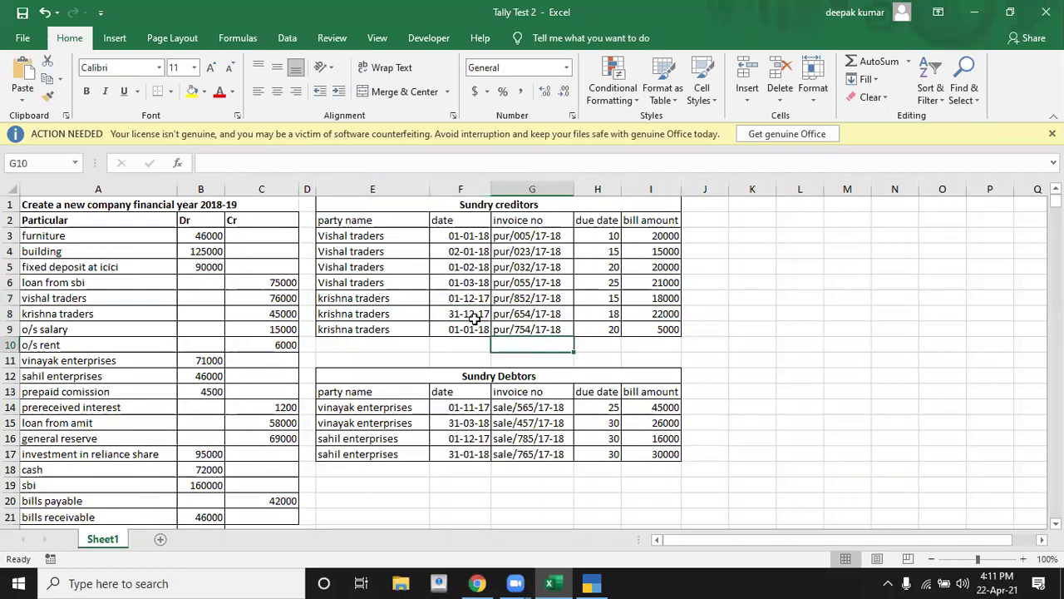
click(472, 314)
key(alt+Tab)
text(Pur/654)
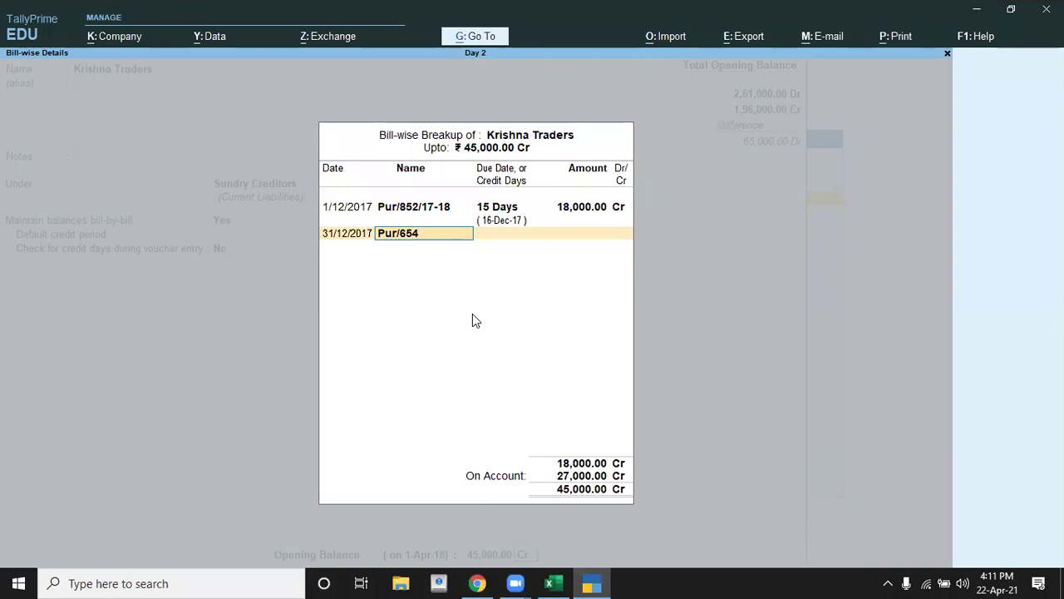
text(/17-18)
key(Return)
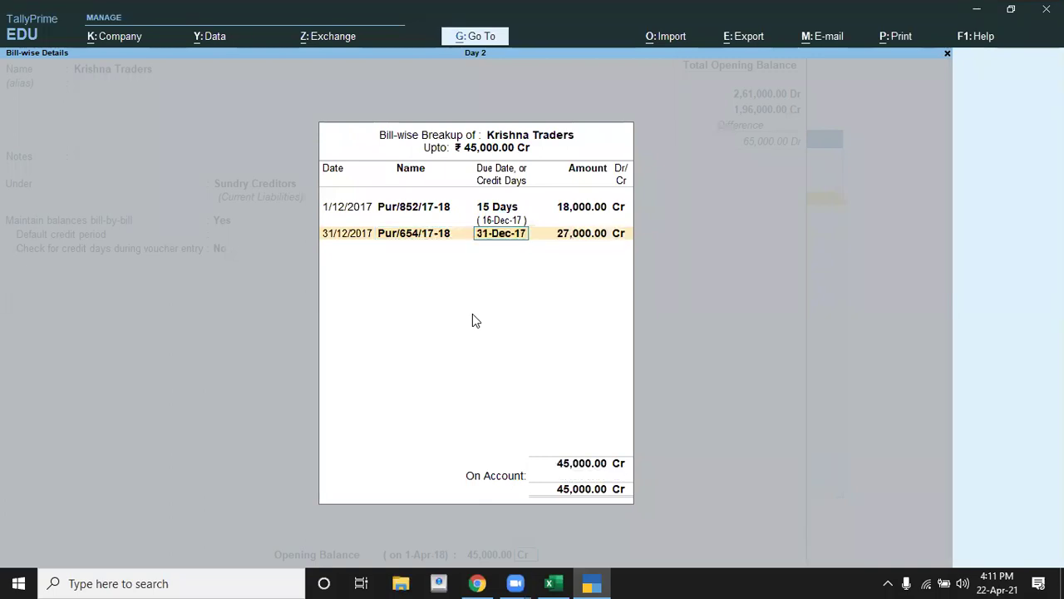
key(alt+Tab)
key(alt+Tab)
text(18)
key(Return)
key(alt+Tab)
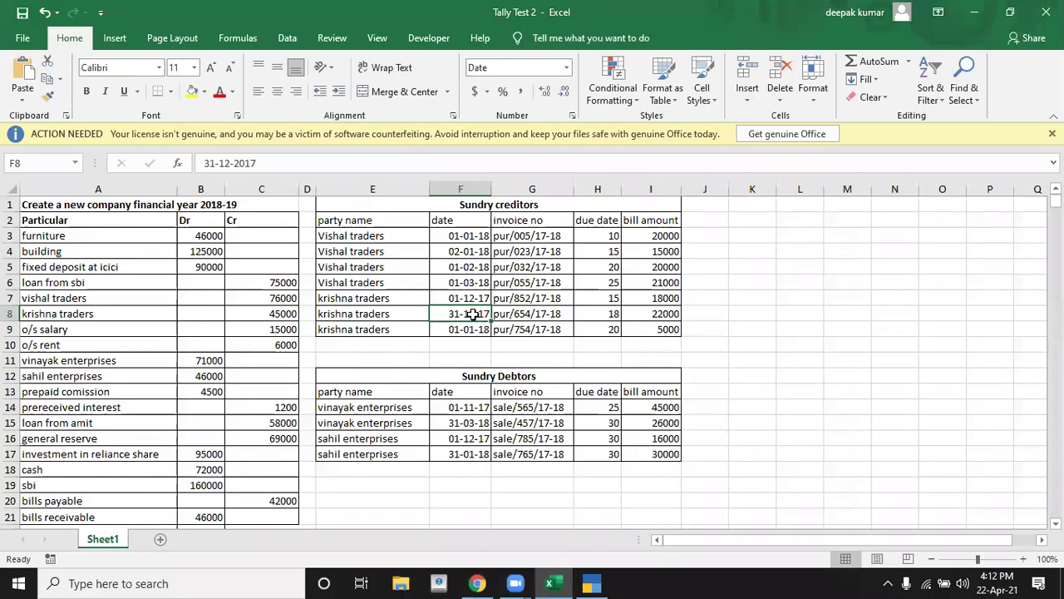
key(alt+Tab)
text(22000)
key(Return)
Add bill Pur/754/17-18 dated 1-1-2018, 20 days, 5,000 Cr, and save the ledger.
key(Return)
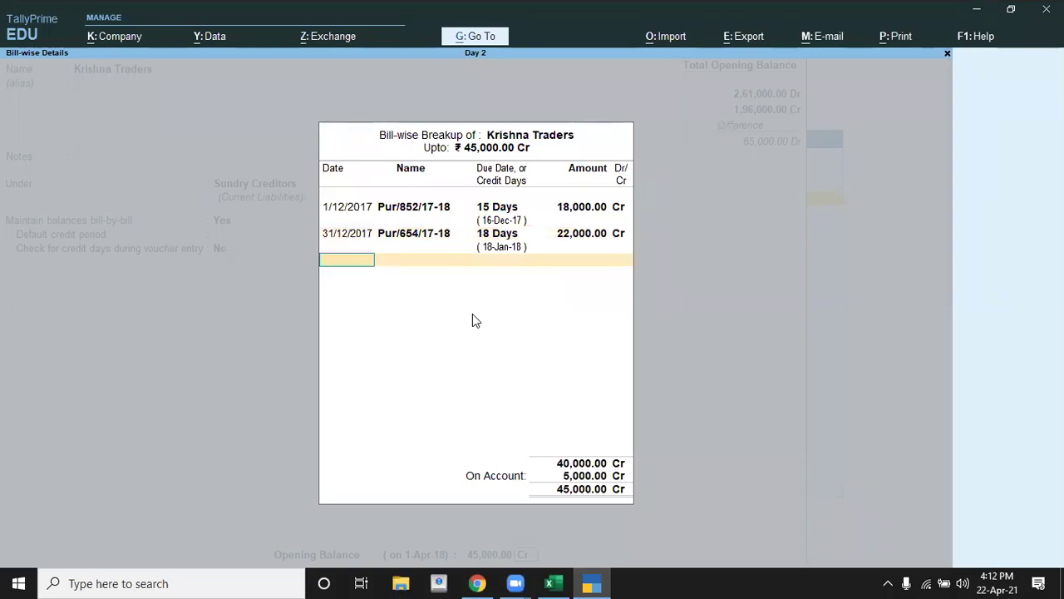
key(alt+Tab)
key(alt+Tab)
text(1-1-2018)
key(Return)
key(alt+Tab)
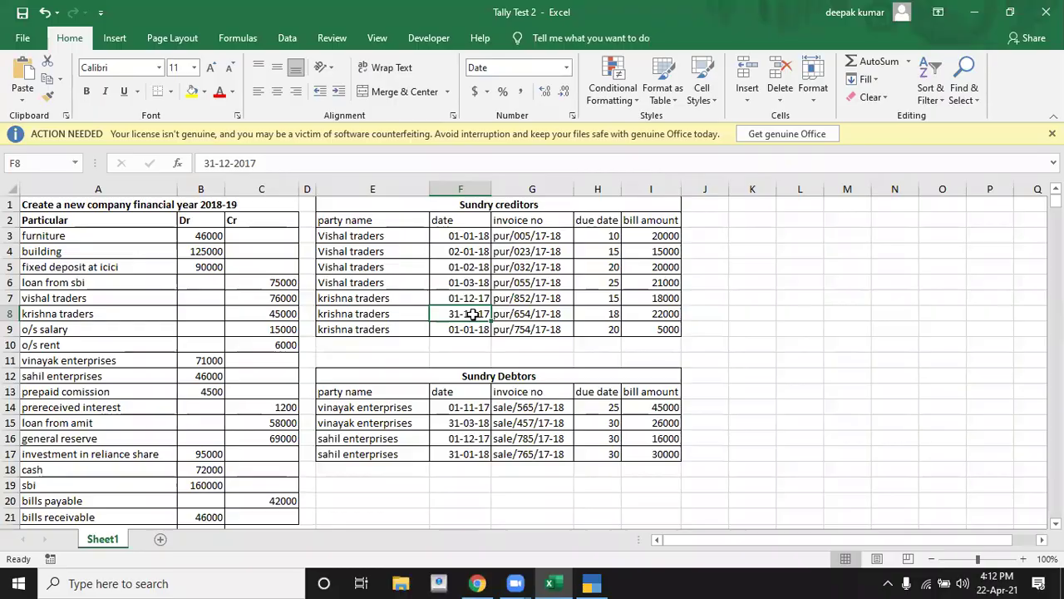
key(alt+Tab)
text(Pur/)
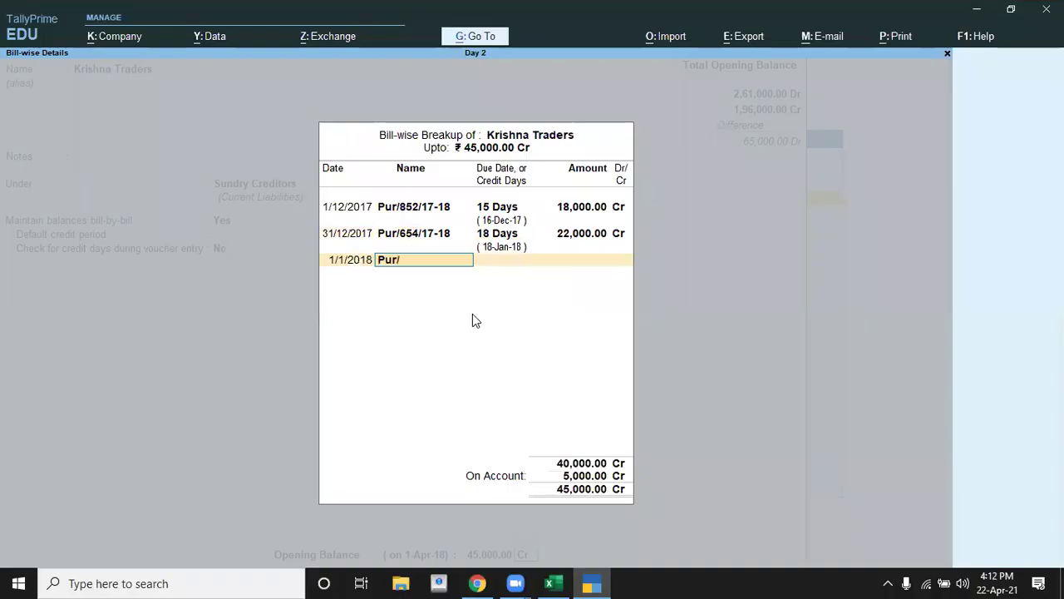
text(754/17-18)
key(Return)
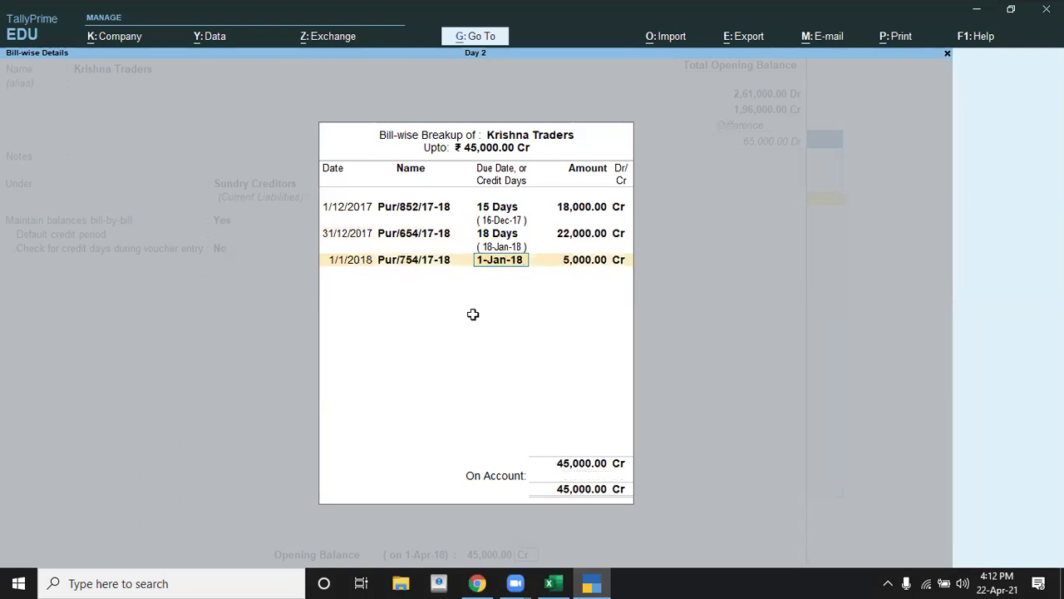
key(alt+Tab)
key(alt+Tab)
text(20)
key(Return)
key(Return)
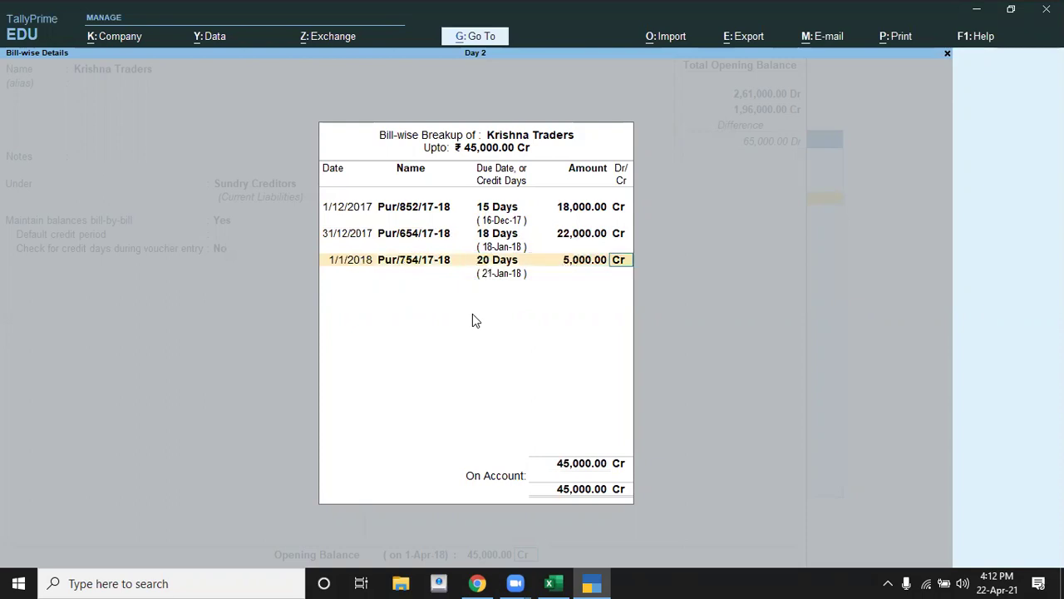
key(Return)
key(Return)
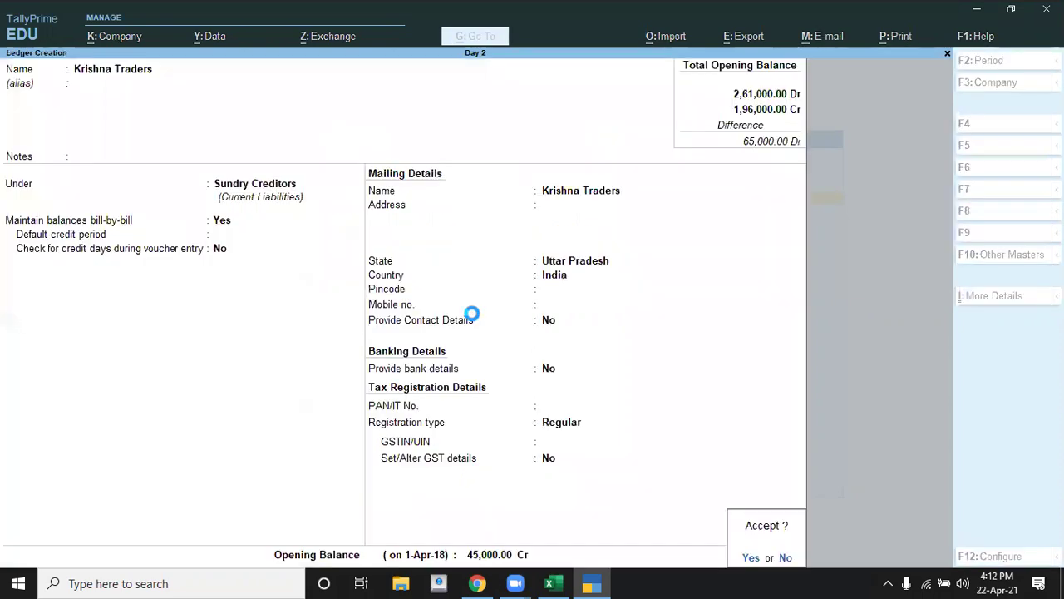
key(Return)
key(alt+Tab)
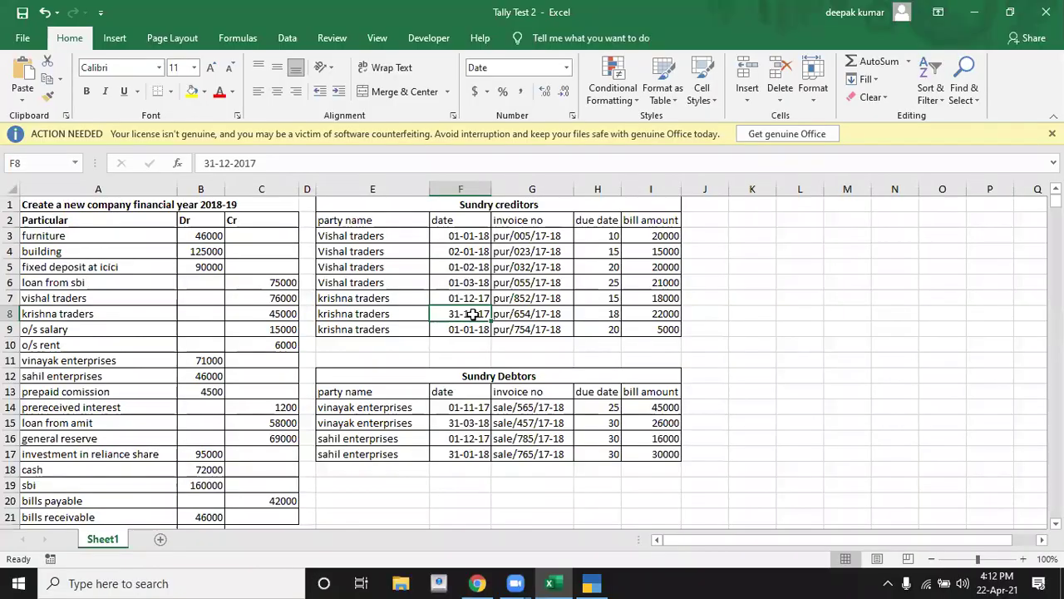
key(Home)
key(Down)
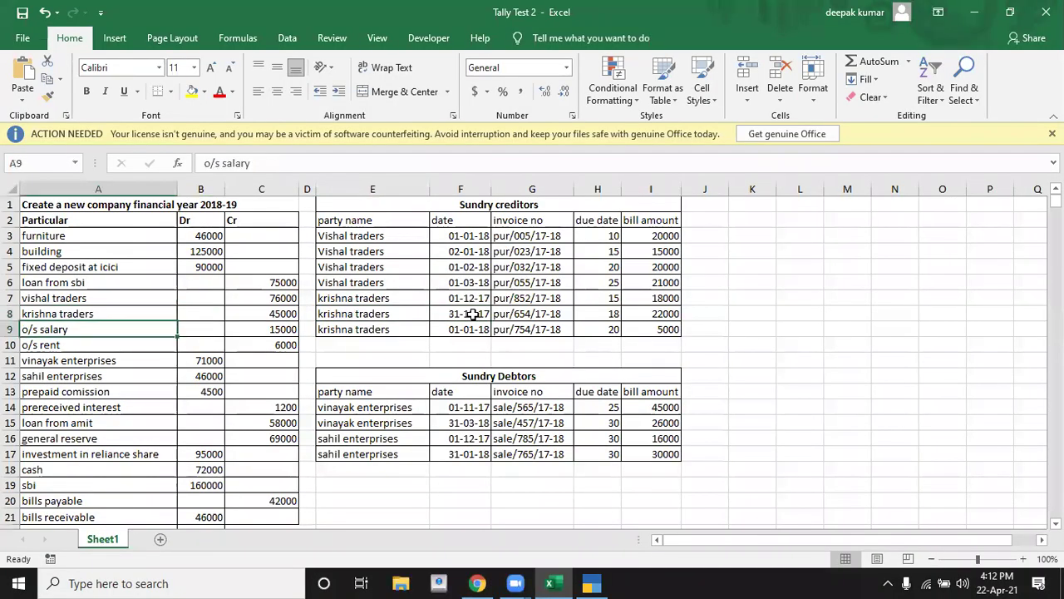
Name the new ledger O/s Salary and begin creating a group called O/s Expense for it.
key(alt+Tab)
text(O/s Salary)
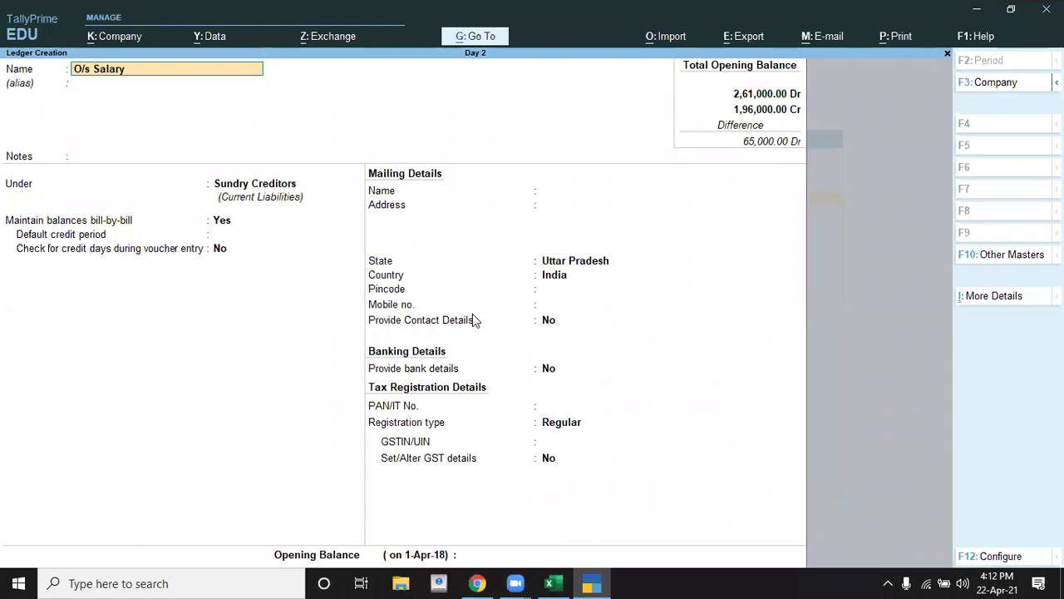
key(Return)
key(Return)
key(Return)
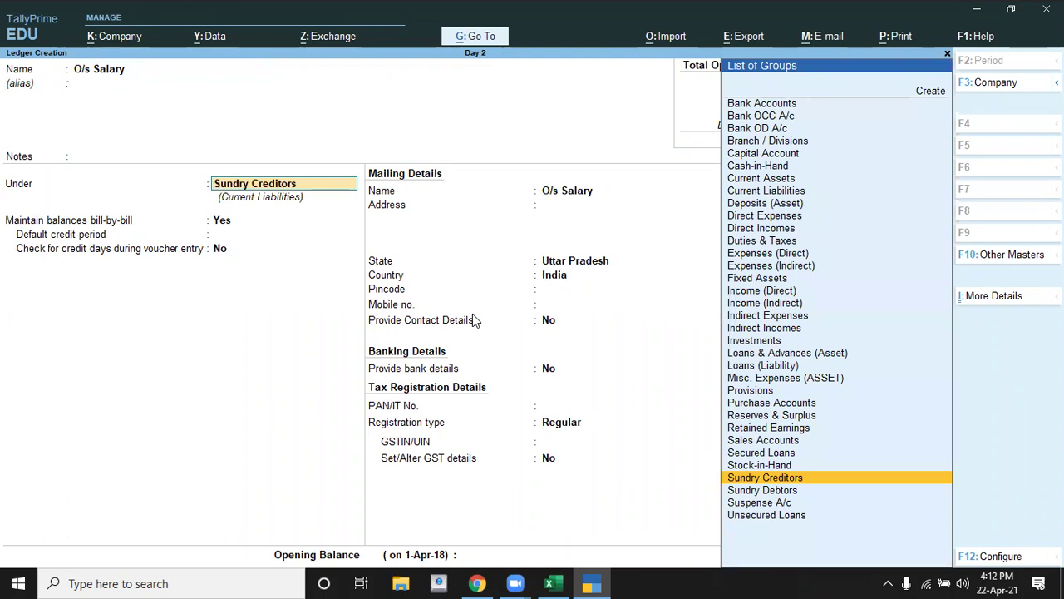
text(O)
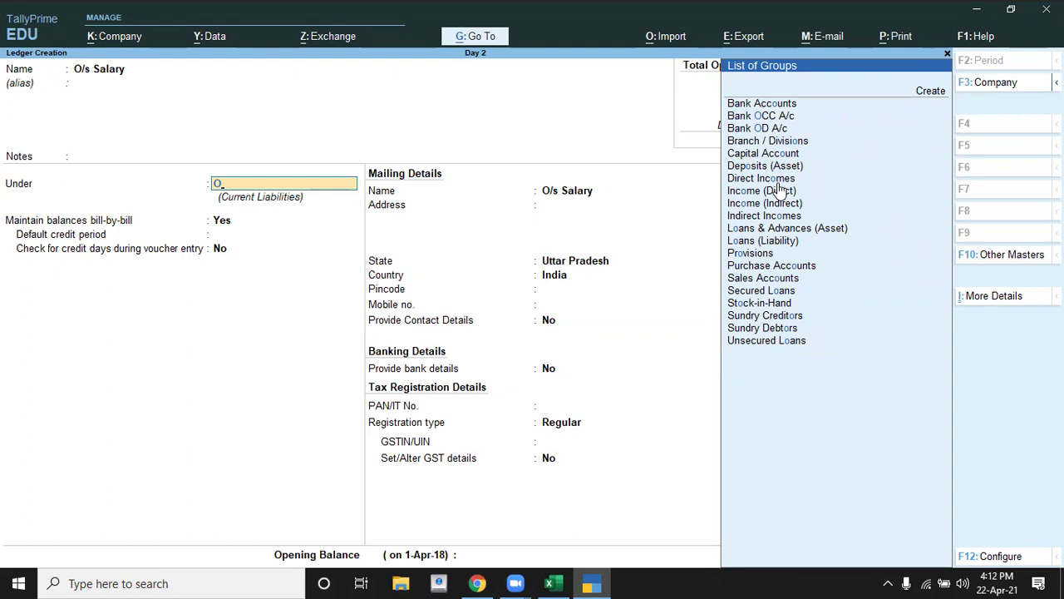
key(alt)
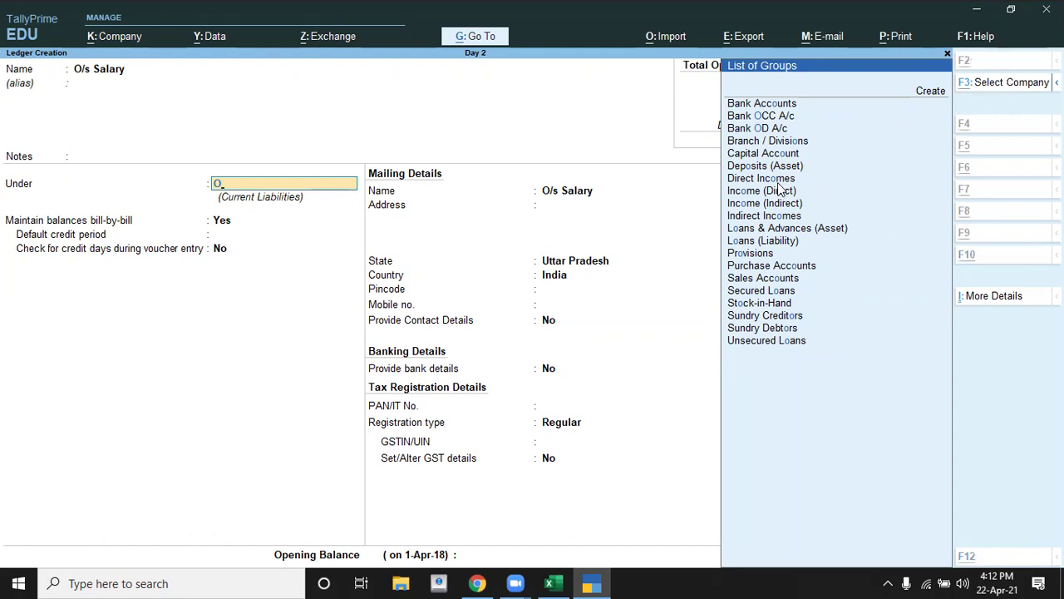
key(alt+c)
text(O/s Expen)
Finish the O/s Expense group under Current Liabilities with default settings and save it.
key(BackSpace)
key(BackSpace)
text(ense)
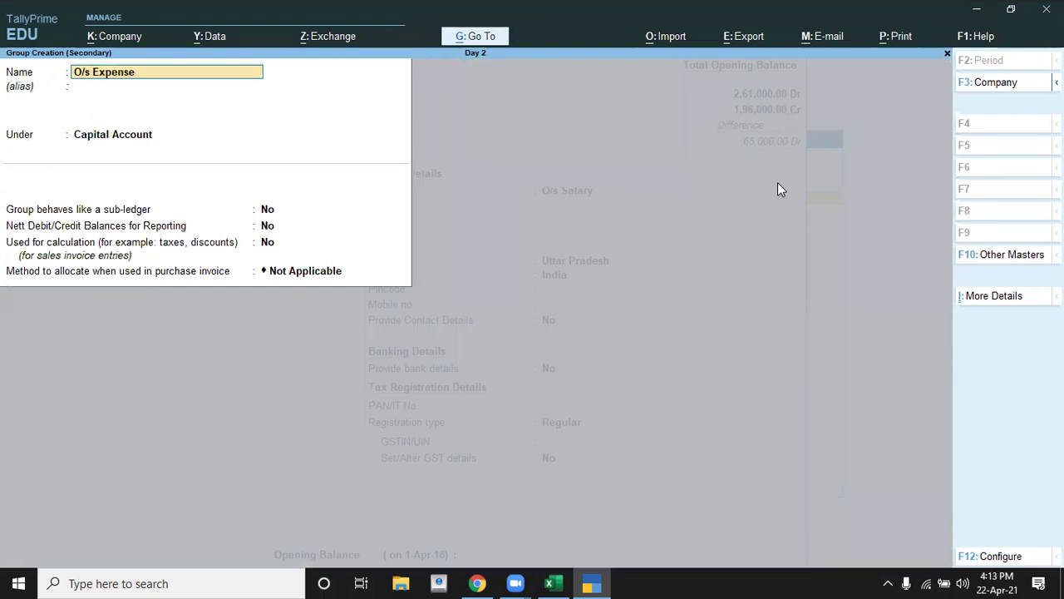
key(Return)
key(Return)
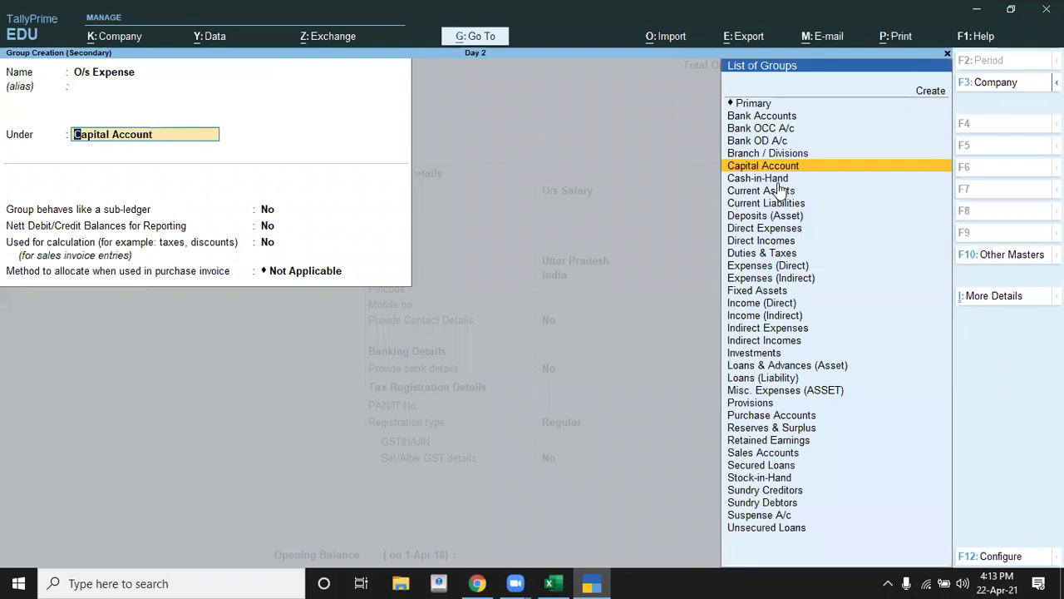
text(Cu)
key(Down)
key(Down)
key(Return)
key(Return)
key(Return)
key(Return)
key(Return)
key(Return)
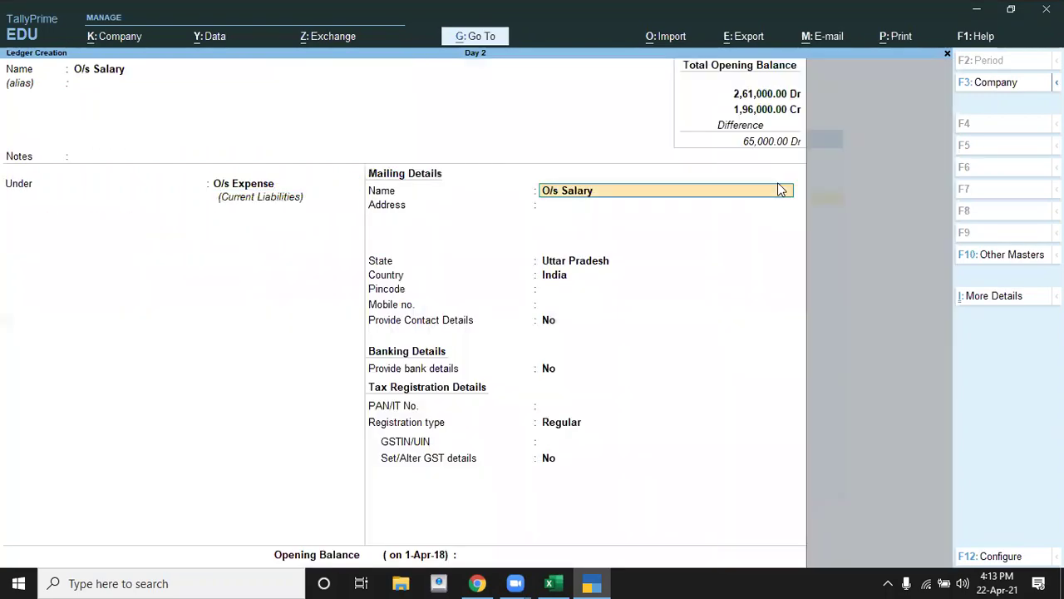
key(Return)
key(Return)
key(Return)
key(Return)
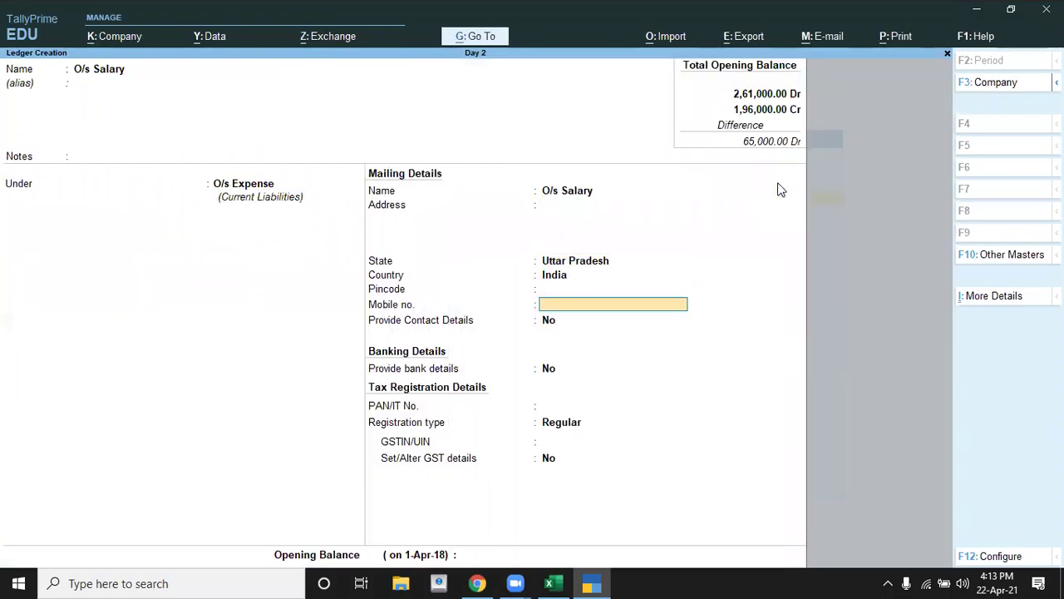
key(Return)
key(Return)
key(Return)
key(Return)
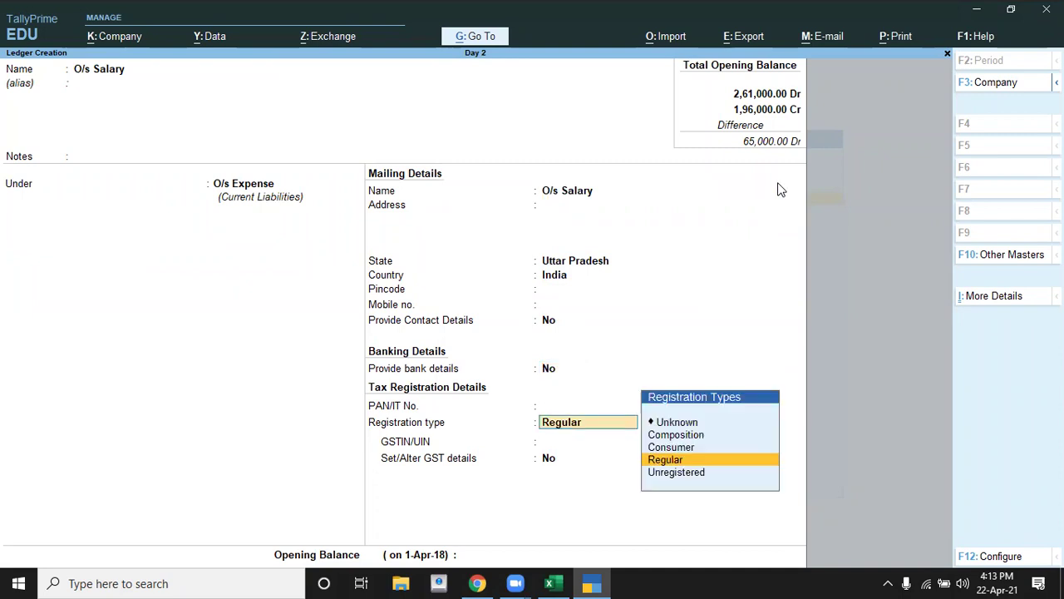
key(Return)
key(Return)
key(Return)
key(Return)
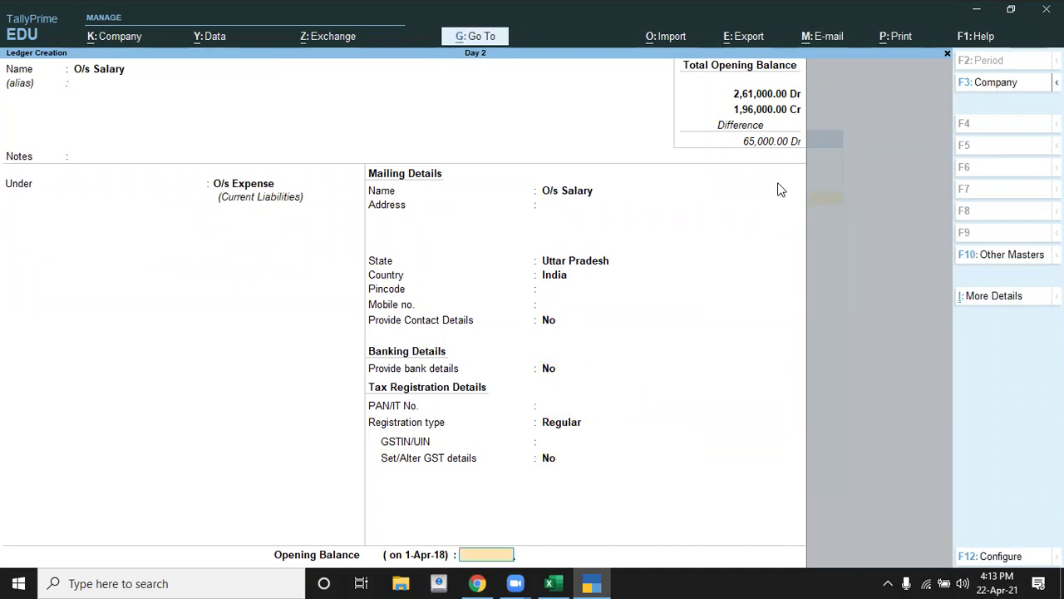
Give the O/s Salary ledger a 15,000 Cr opening balance from the trial balance and save it.
key(alt)
key(alt+Tab)
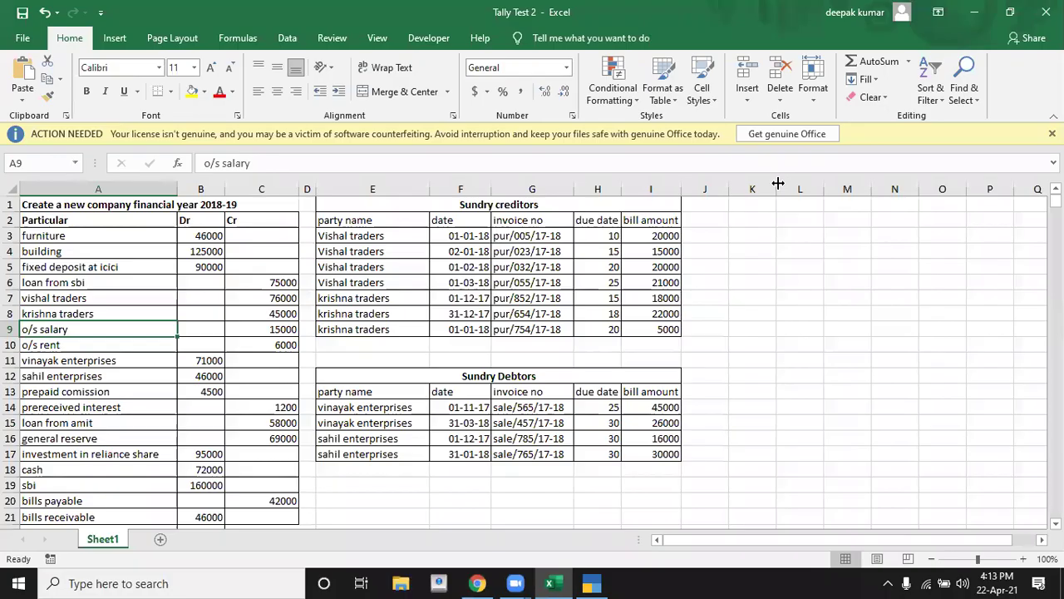
key(alt+Tab)
text(15,000)
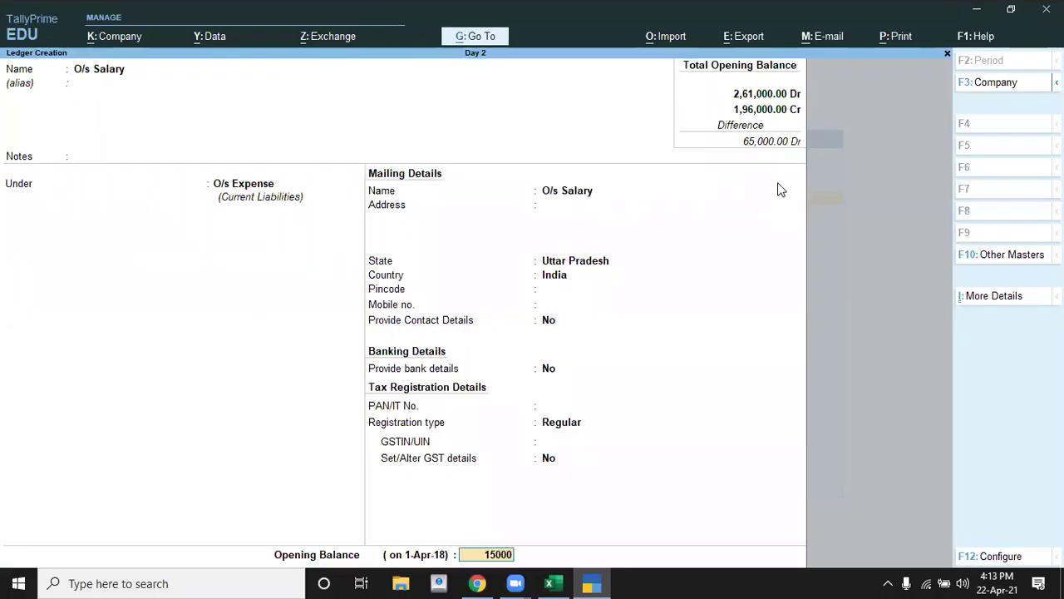
key(Return)
key(Return)
key(Return)
key(alt+Tab)
key(Down)
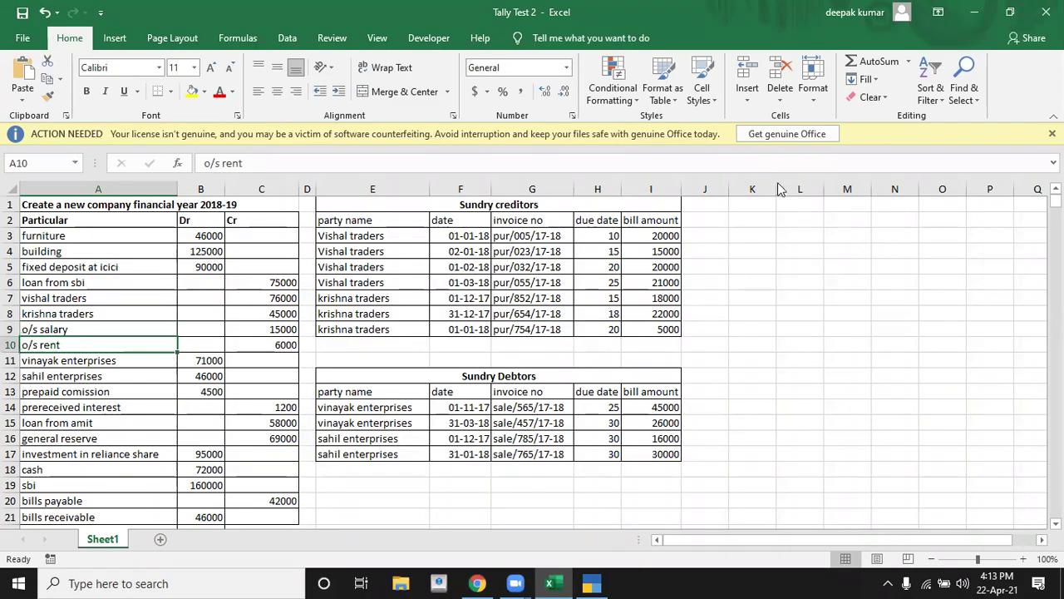
Create the O/s Rent ledger under O/s Expense with a 6,000 Cr opening balance.
key(alt+Tab)
text(O/s Ren)
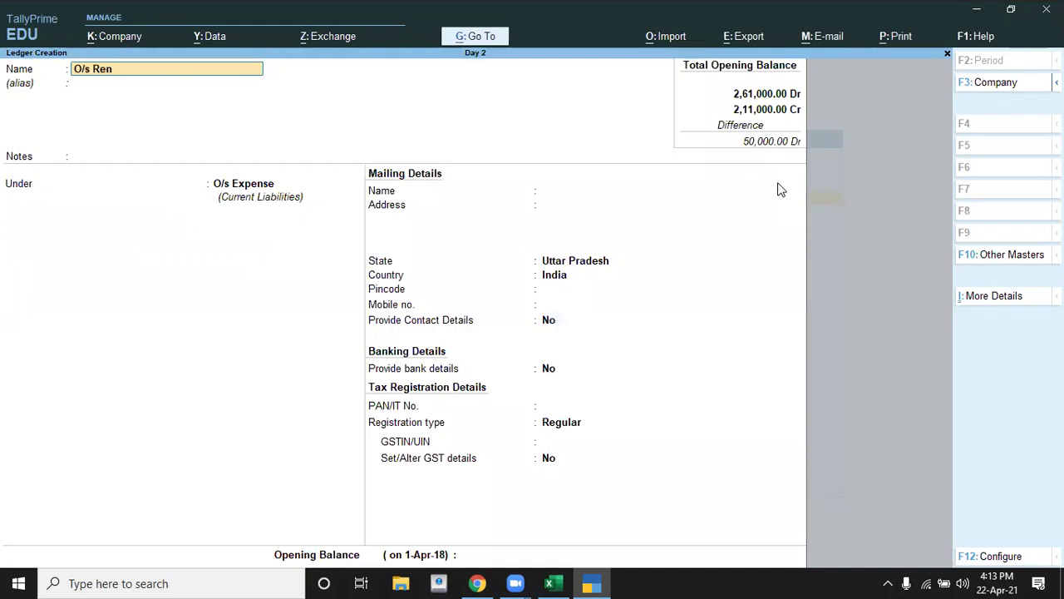
key(Return)
key(Return)
key(Return)
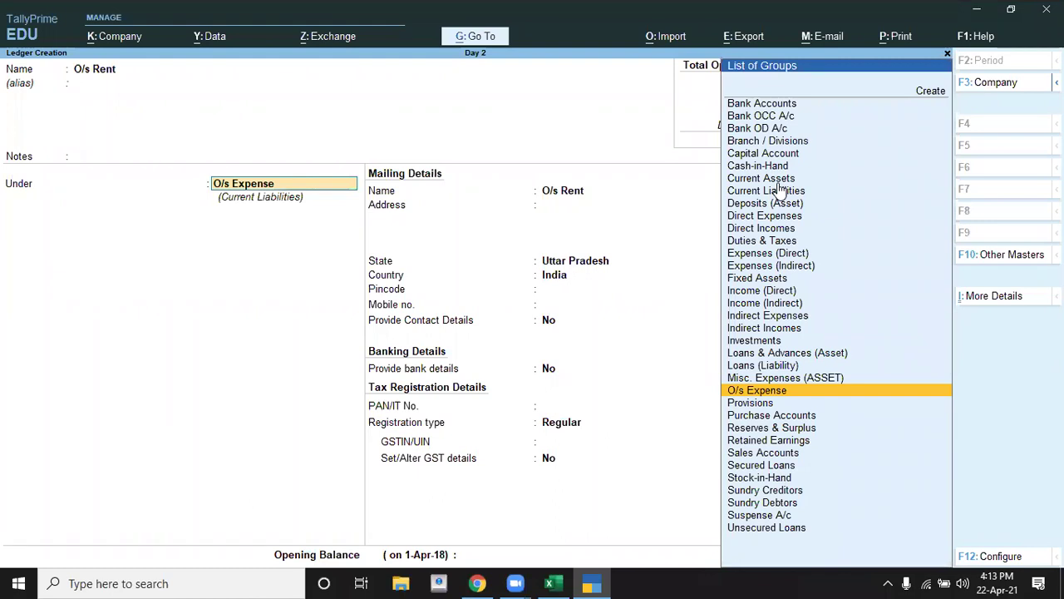
key(Return)
key(Return)
key(Return)
key(Return)
key(Return)
key(Return)
key(Return)
key(Return)
key(Return)
key(Return)
key(Return)
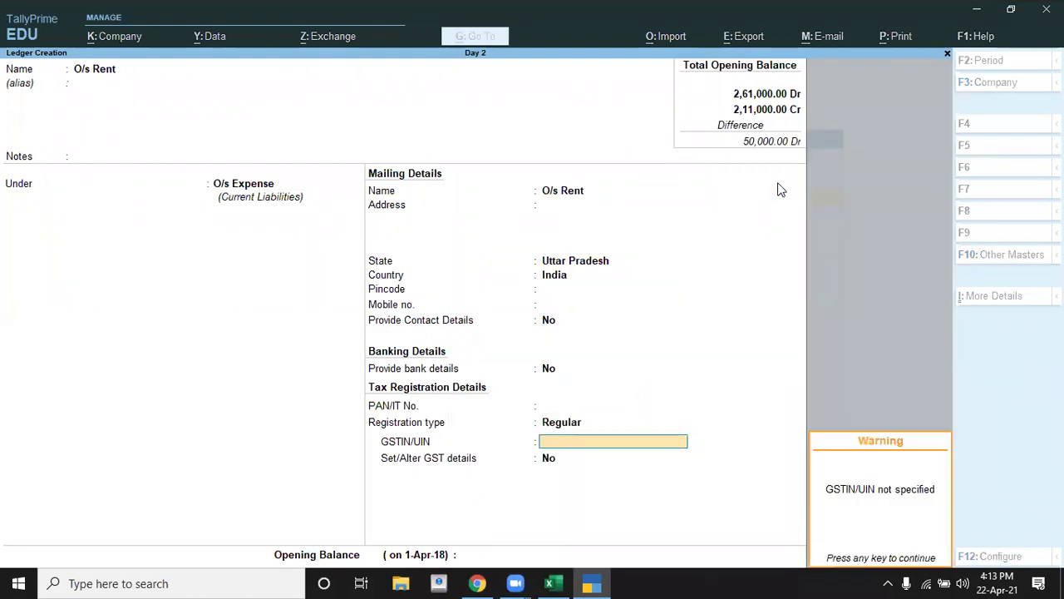
key(Return)
key(Return)
key(alt+Tab)
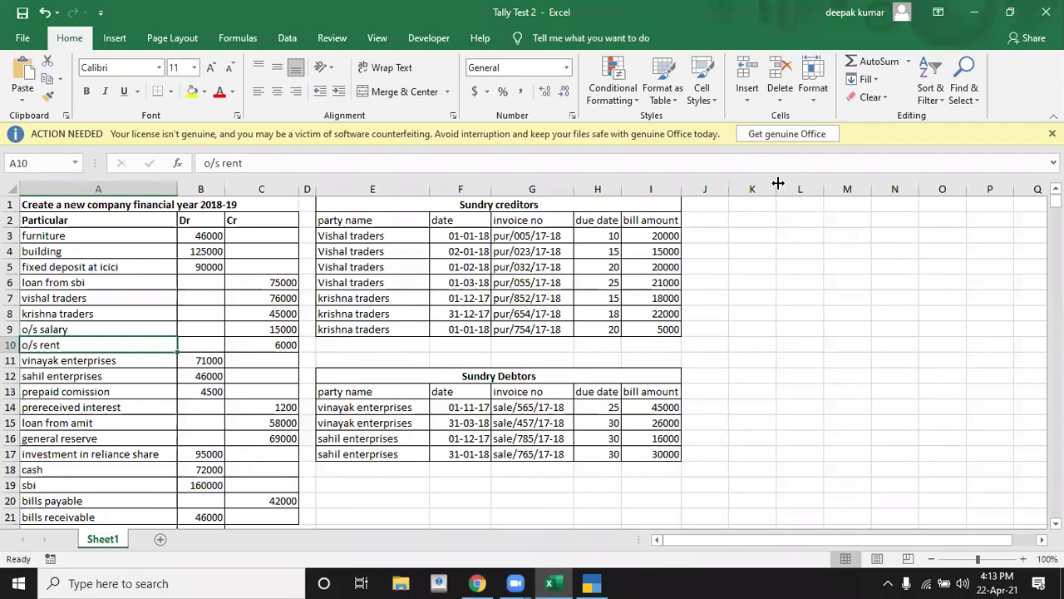
key(alt+Tab)
text(6,000)
key(Return)
key(Return)
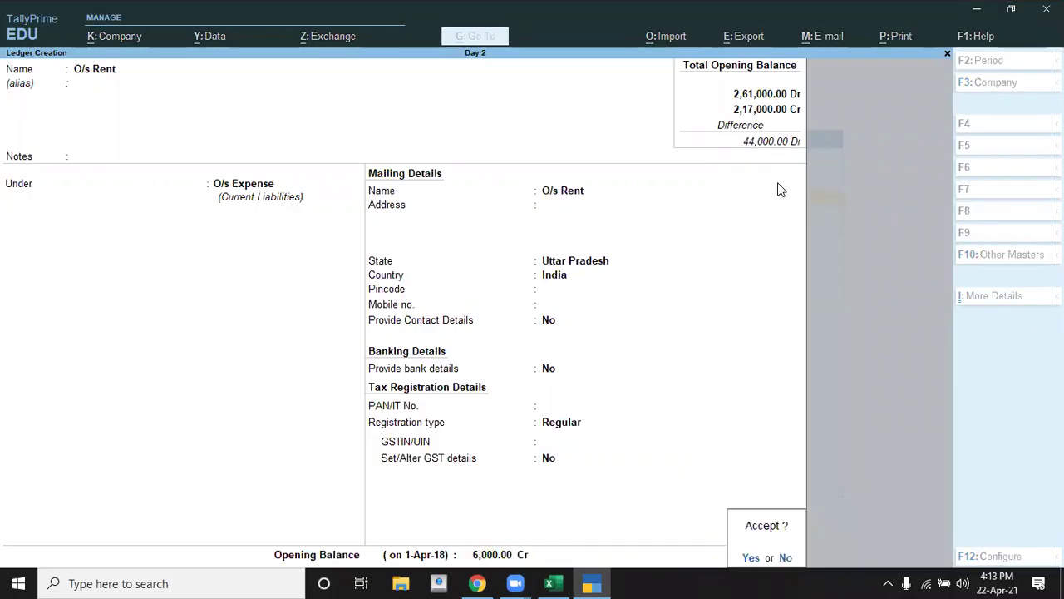
Find the Vinayak Enterprises row in the Excel trial balance.
key(alt+Tab)
key(Down)
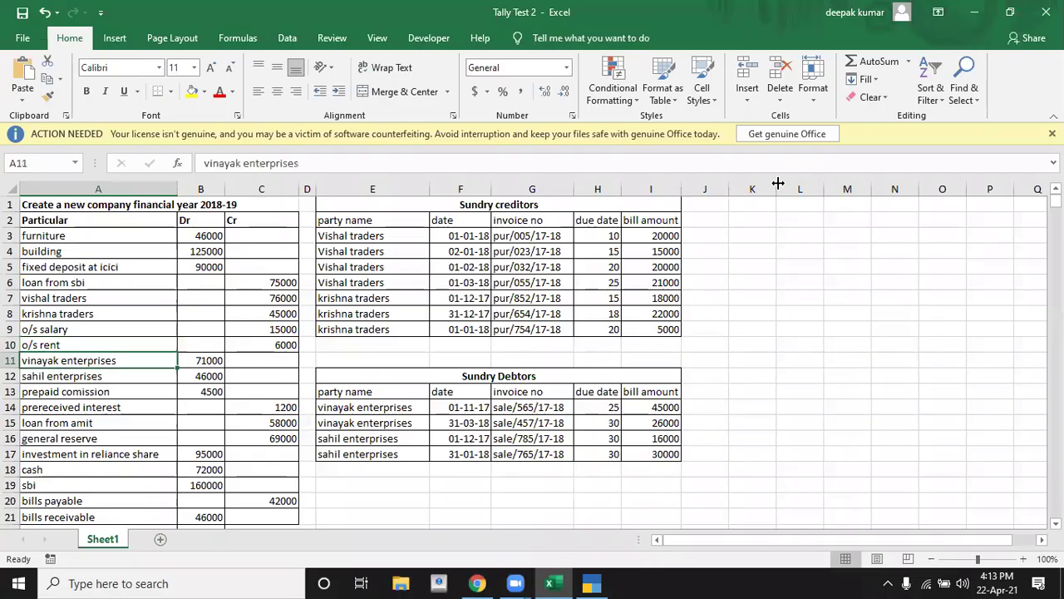
key(alt+Tab)
Name the ledger Vinayak Enterprises and place it under Sundry Debtors, skipping the mailing and tax details.
text(Vinayak enterprises)
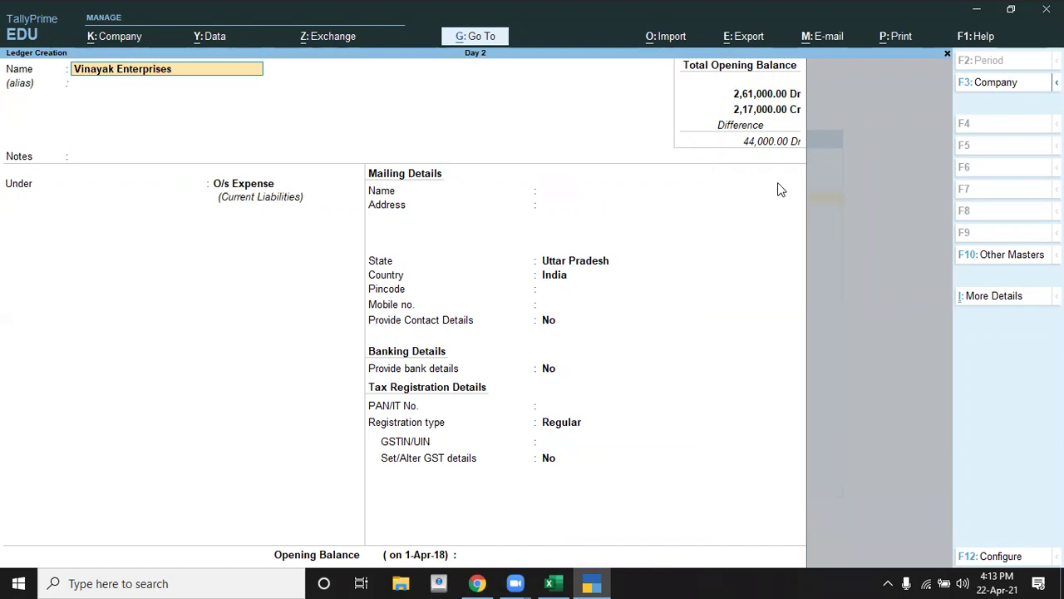
key(Return)
key(Return)
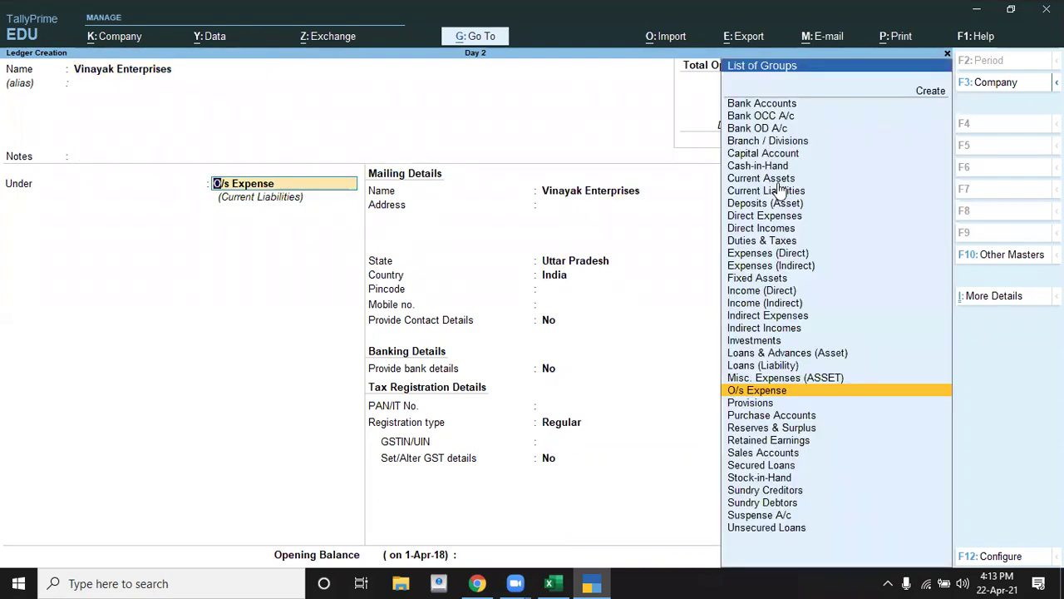
key(alt+Tab)
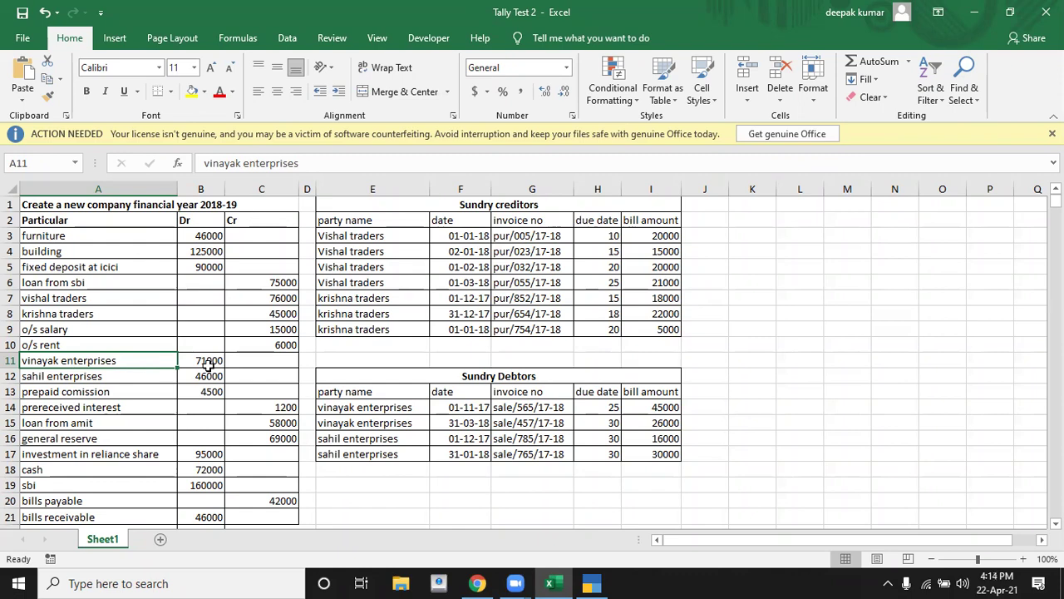
key(alt+Tab)
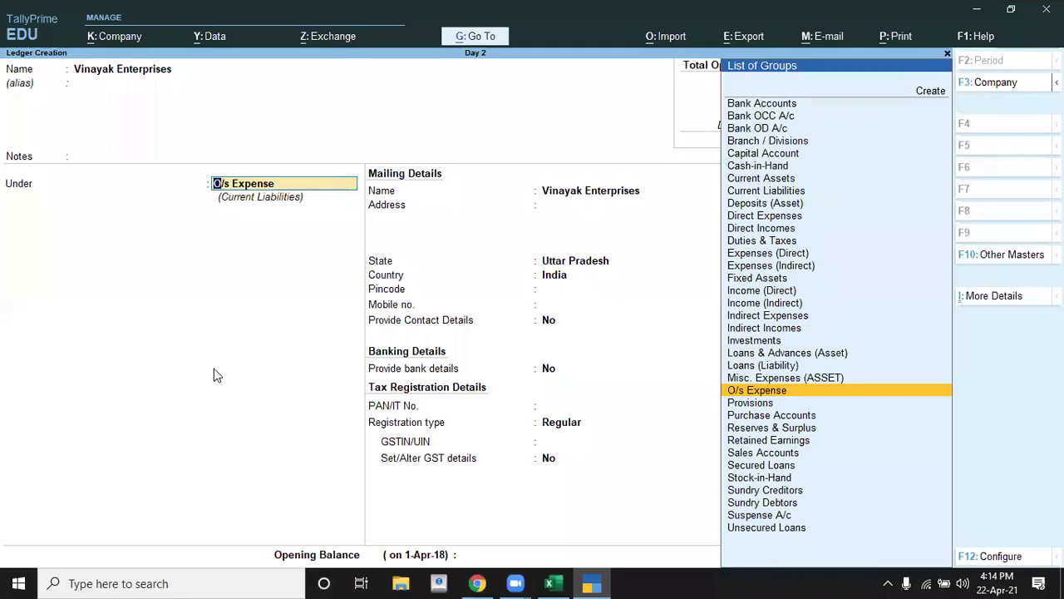
text(S)
key(Down)
key(Down)
key(Down)
key(Down)
key(Down)
key(Return)
key(Return)
key(Return)
key(Return)
key(Return)
key(Return)
key(Return)
key(Return)
key(Return)
key(Return)
key(Return)
key(Return)
key(Return)
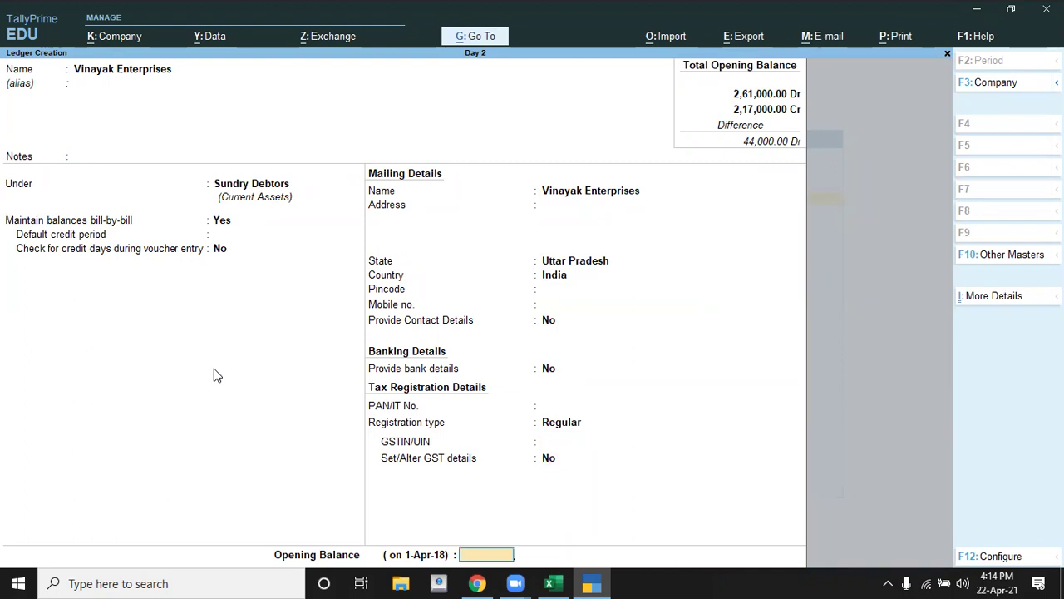
key(Return)
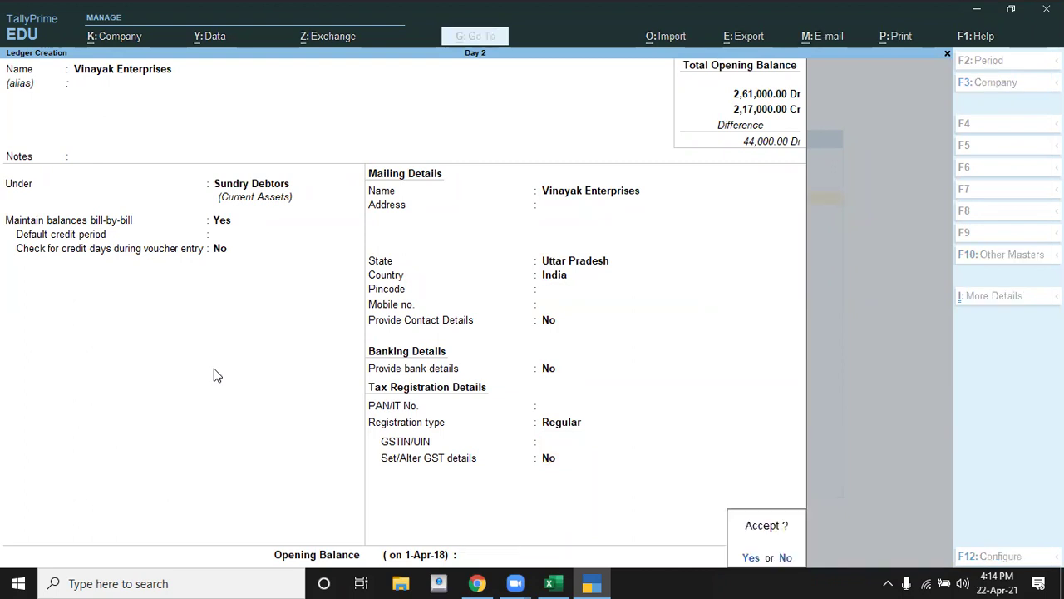
Enter 71,000 Dr as Vinayak Enterprises' opening balance.
key(alt+Tab)
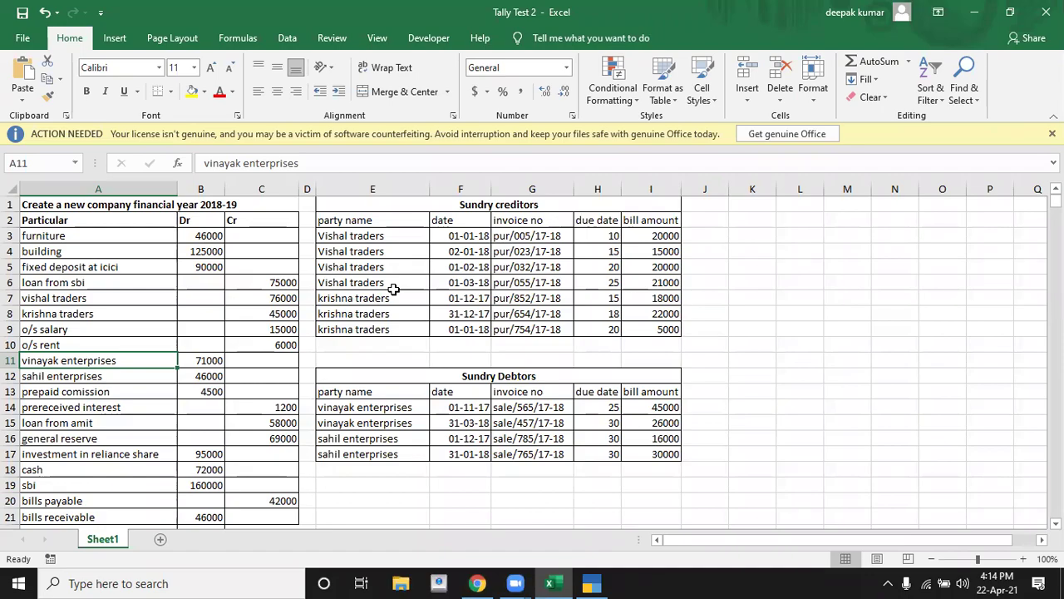
key(alt+Tab)
text(n)
text(71000)
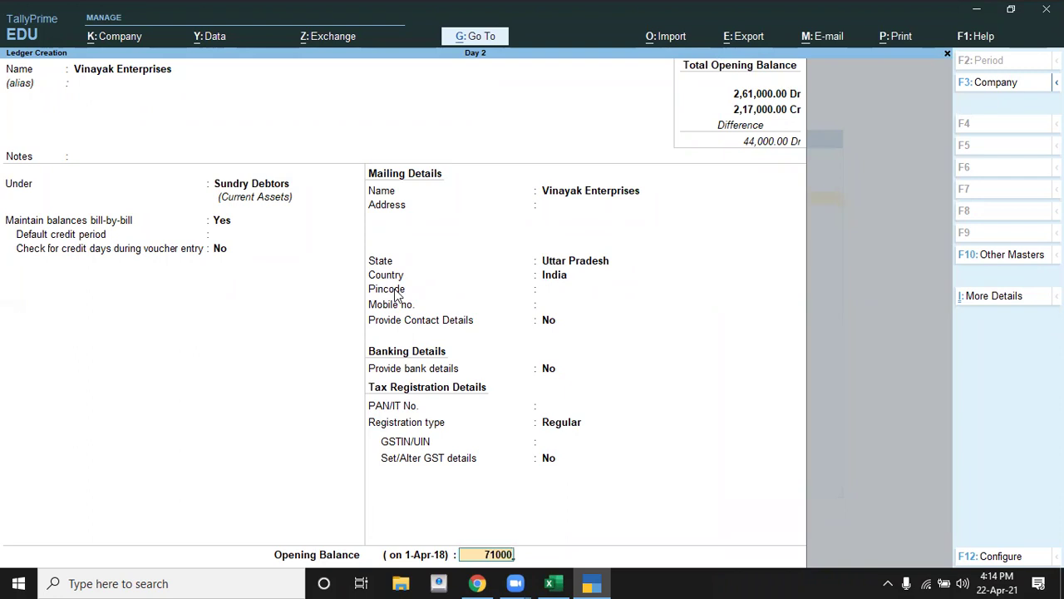
key(Return)
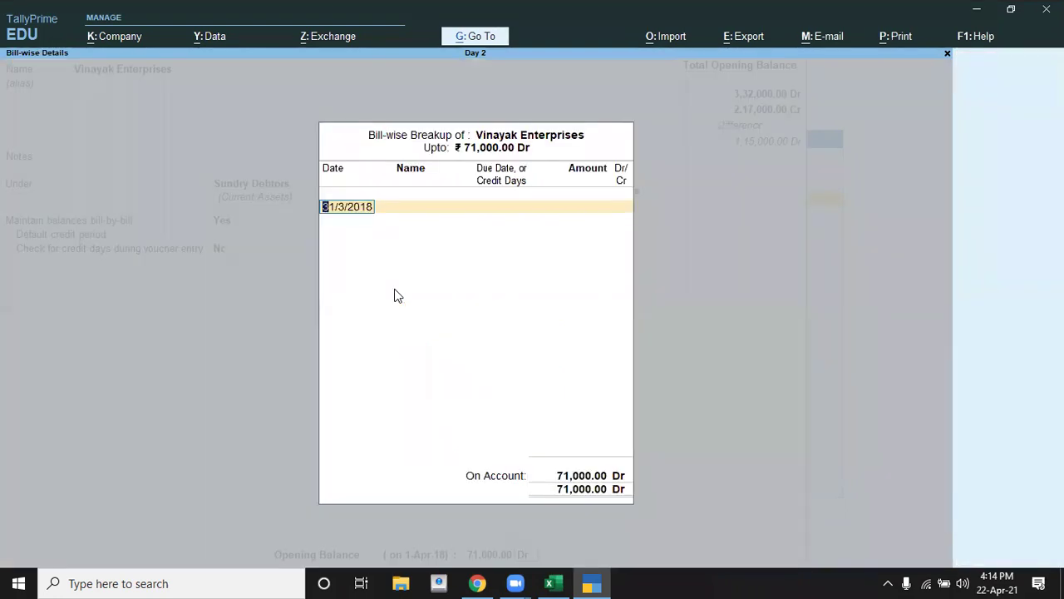
Start the first bill dated 1-11-2017 named Sale/565/17-18.
key(alt+Tab)
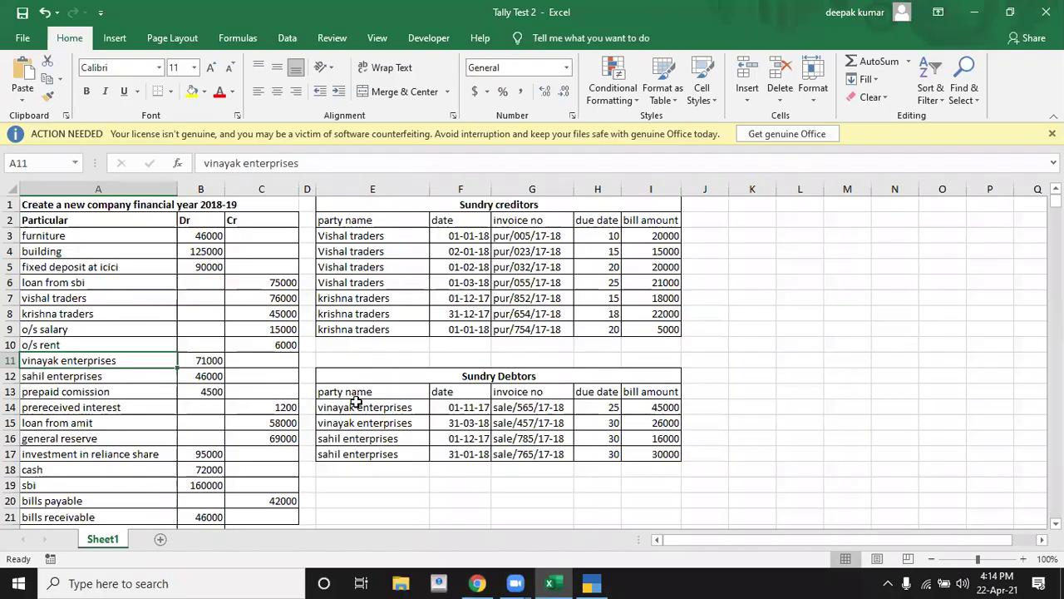
click(353, 402)
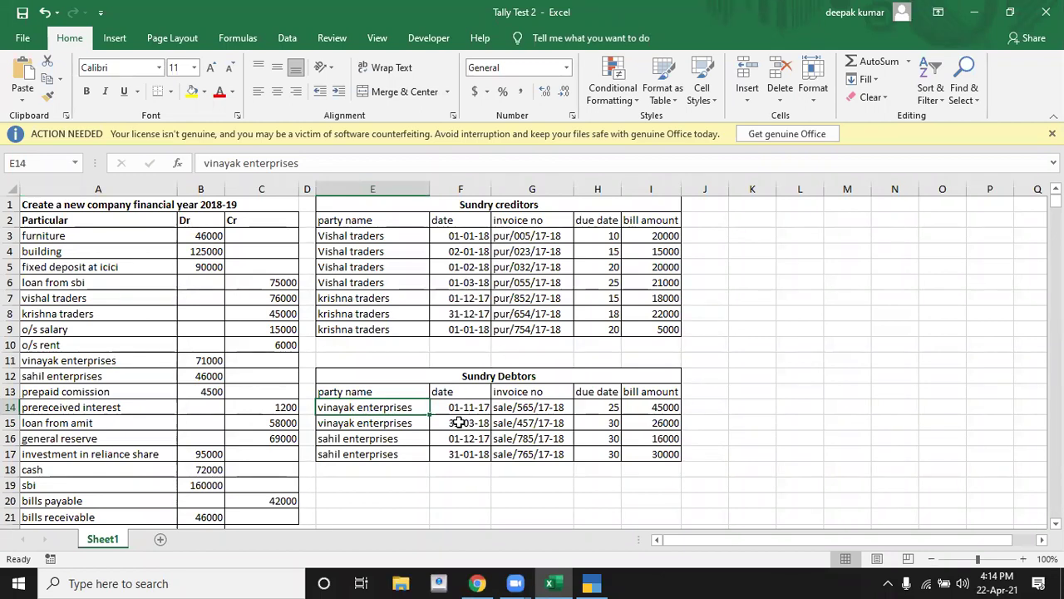
key(alt+Tab)
text(1)
text(1-)
text(2017)
key(Return)
key(alt+Tab)
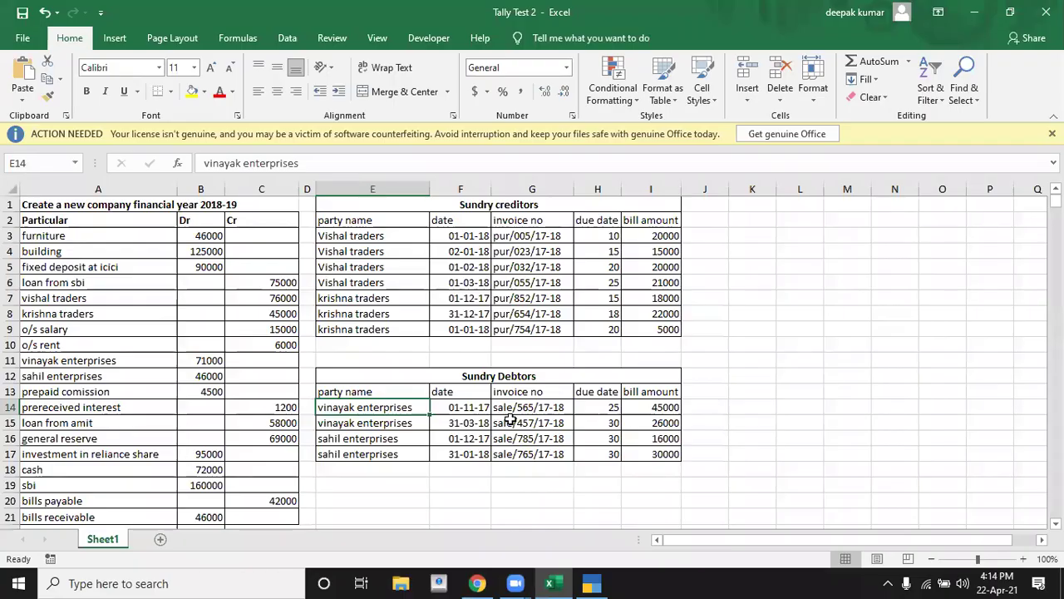
key(alt+Tab)
text(Sale/)
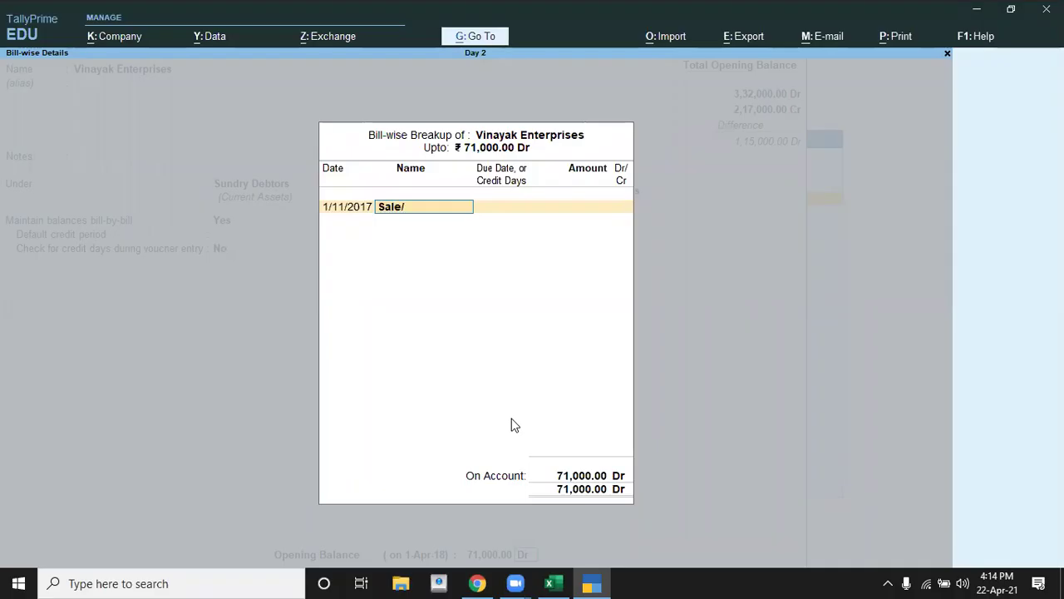
text(565/17-18)
key(Return)
Give bill Sale/565/17-18 a 25-day credit period and a 45,000 Dr amount.
key(alt+Tab)
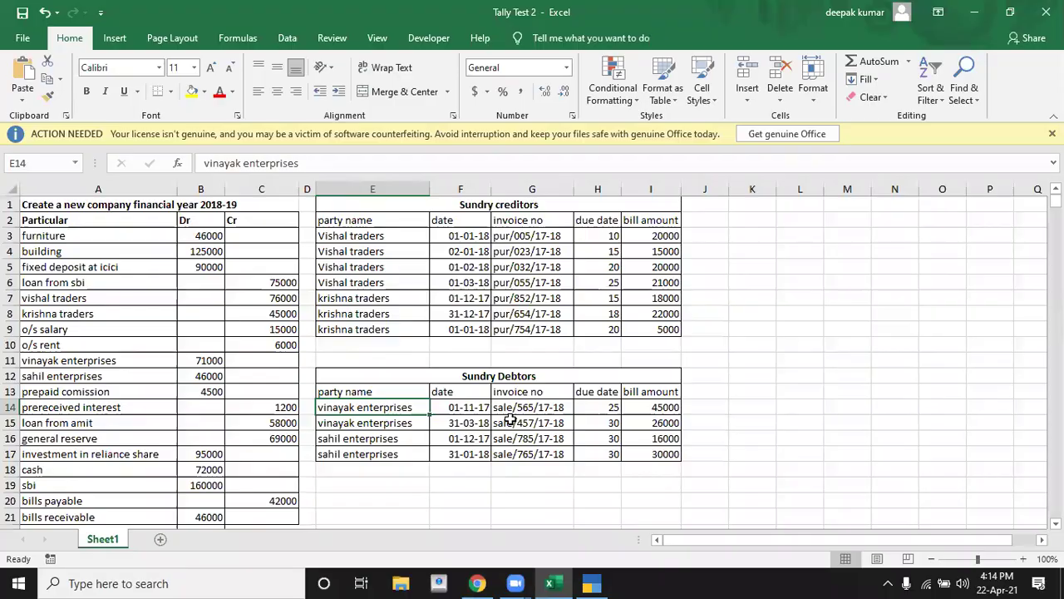
key(alt+Tab)
key(BackSpace)
text(25)
key(Return)
key(alt+Tab)
key(alt+Tab)
text(45,000)
key(Return)
key(Return)
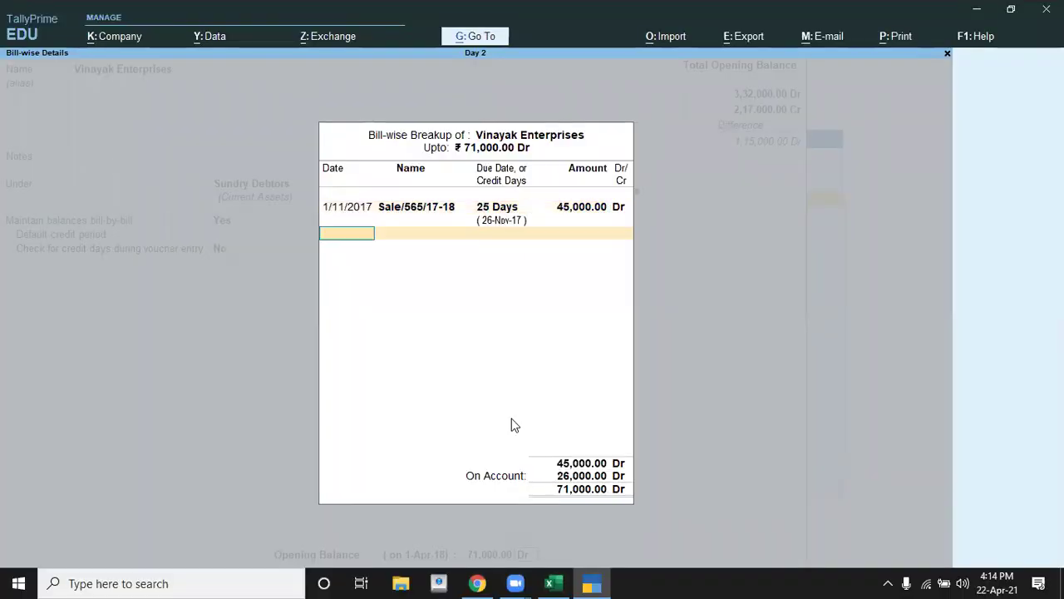
Add the second bill dated 31-3-2018 named Sale/457/17-18.
key(alt+Tab)
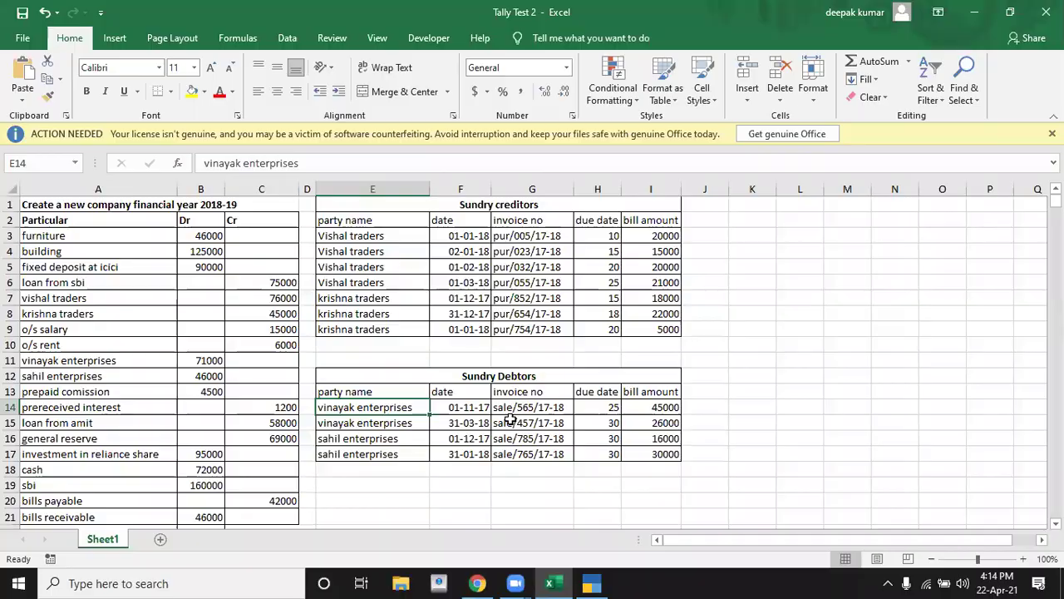
key(alt+Tab)
text(31-1)
key(BackSpace)
text(3-2018)
key(Return)
key(alt+Tab)
click(468, 427)
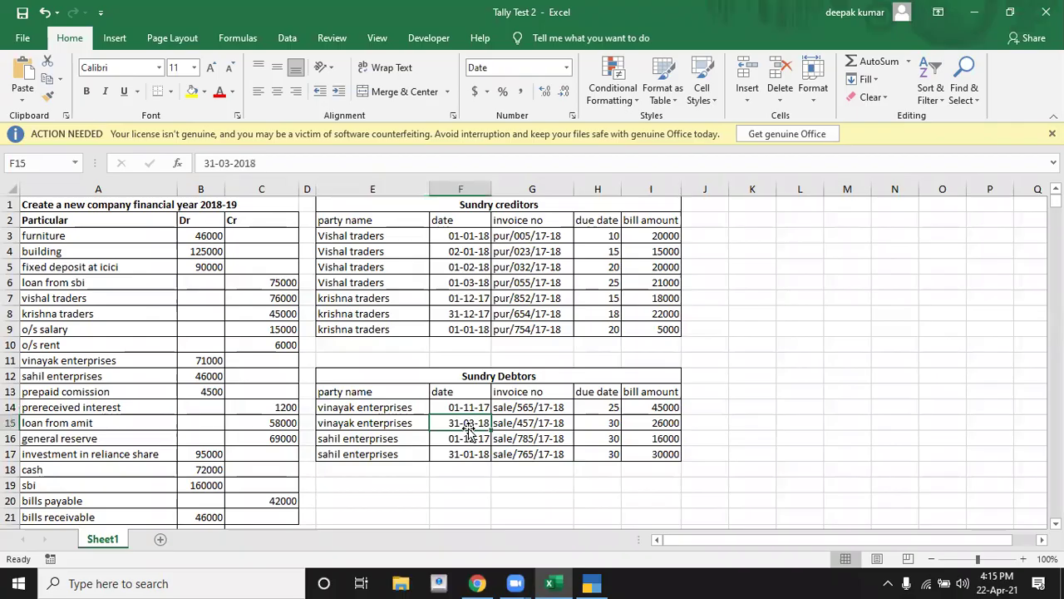
key(alt+Tab)
text(Sale/457/17)
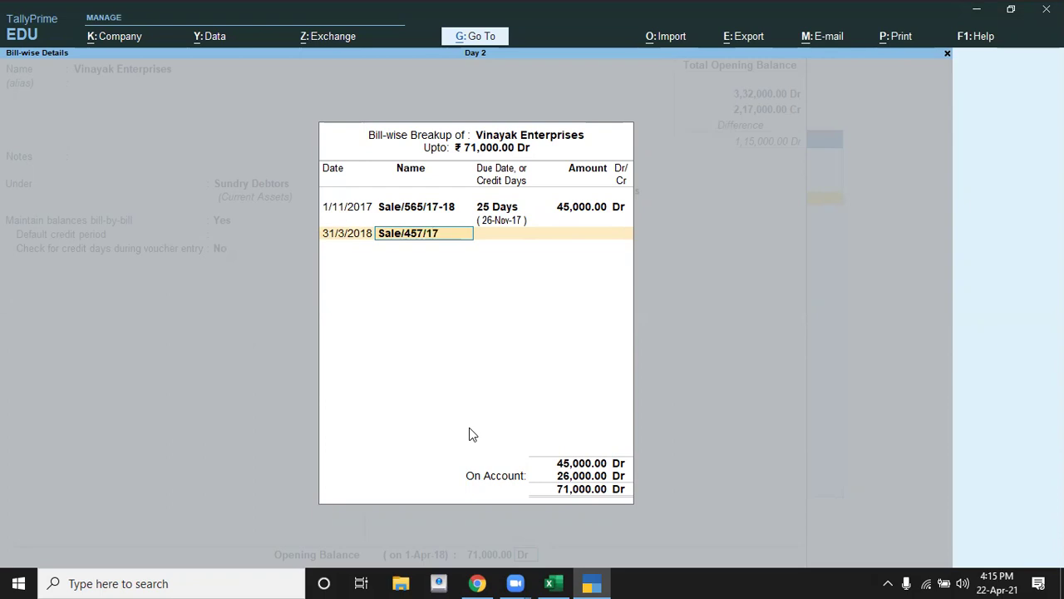
text(-18)
key(Return)
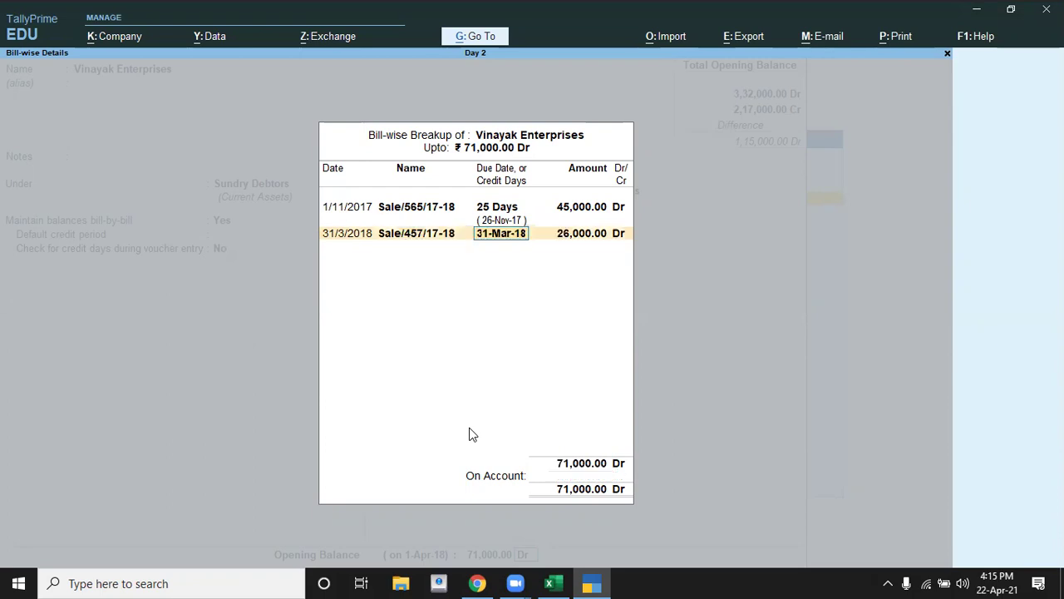
Give bill Sale/457/17-18 a 30-day credit period and 26,000 Dr, then close the bill list.
key(alt+Tab)
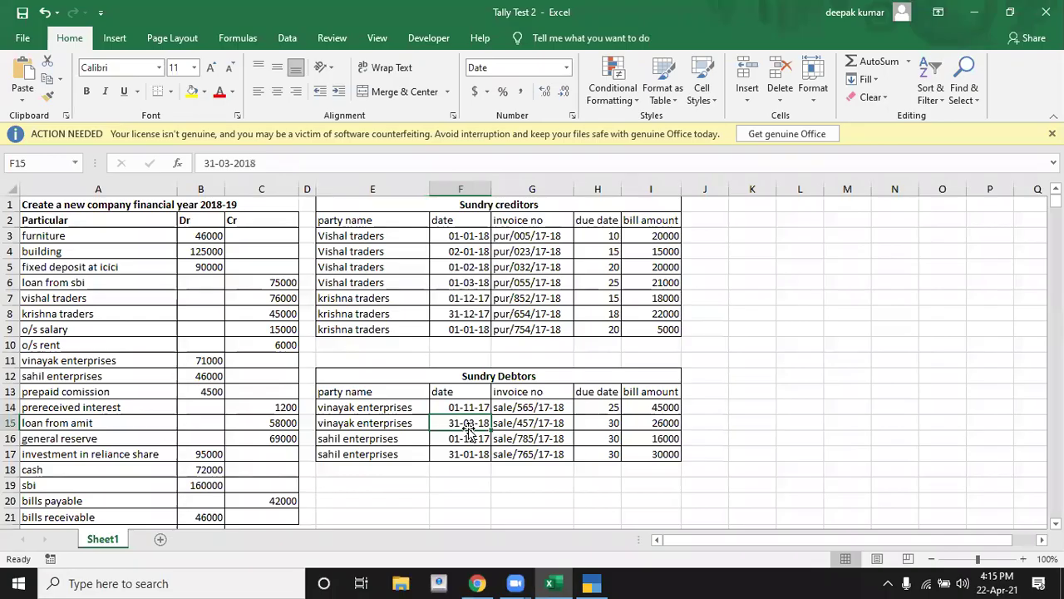
key(alt+Tab)
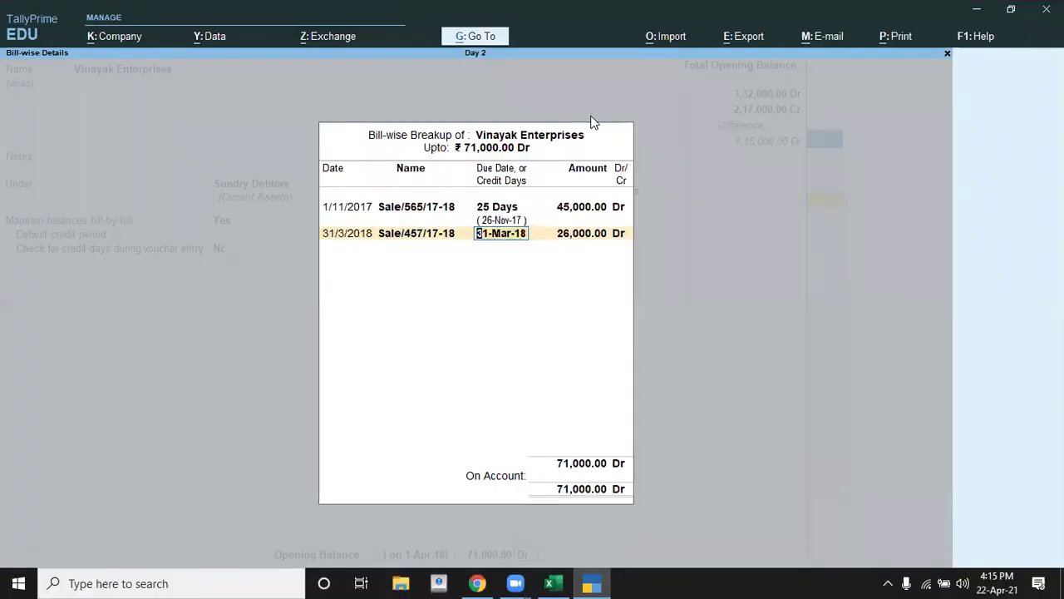
click(512, 235)
text(30)
key(Return)
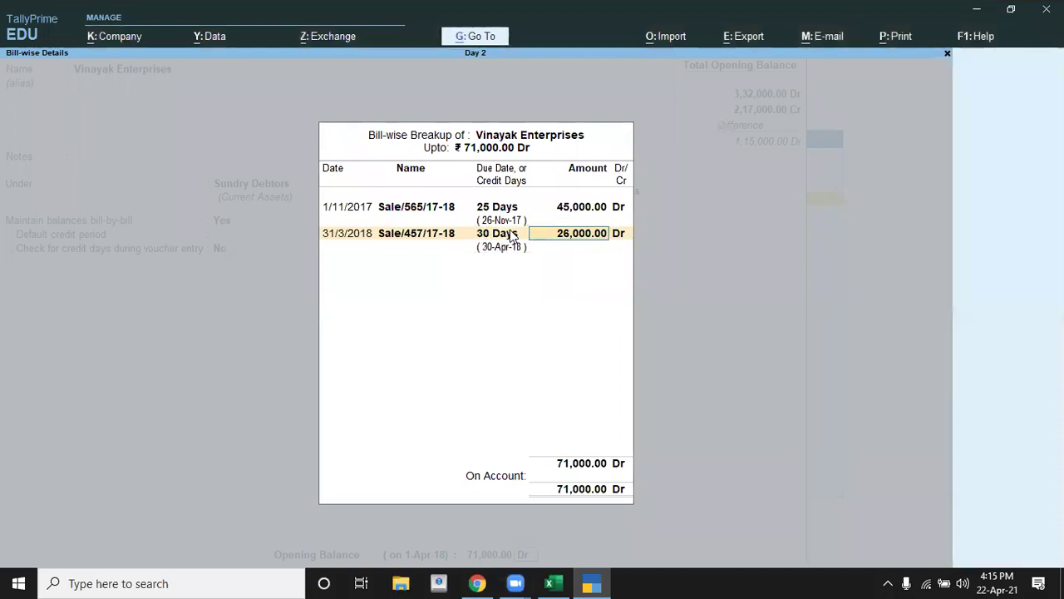
click(513, 237)
key(Return)
key(Return)
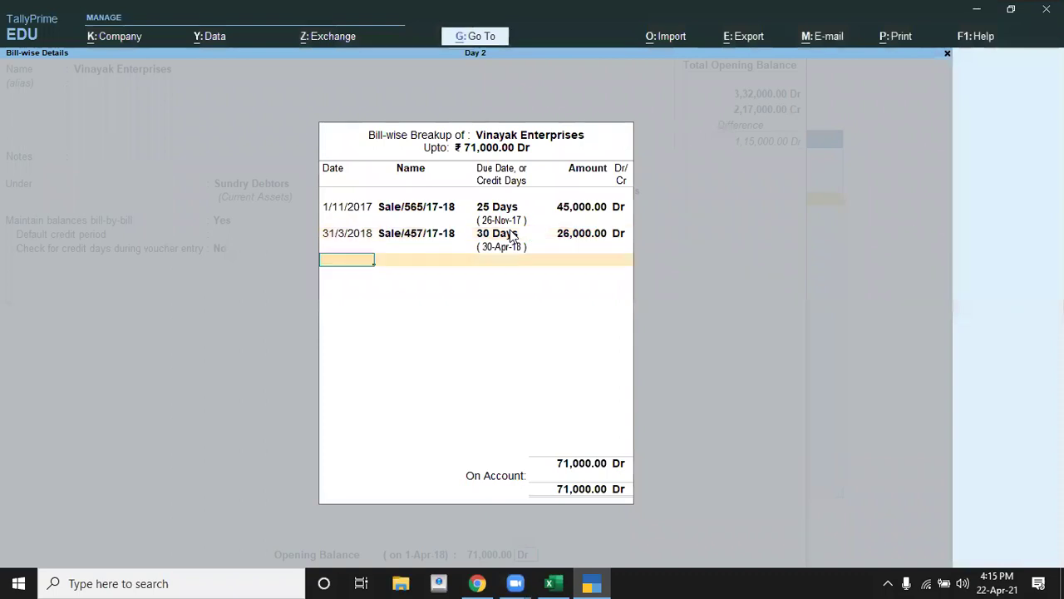
key(Return)
key(Return)
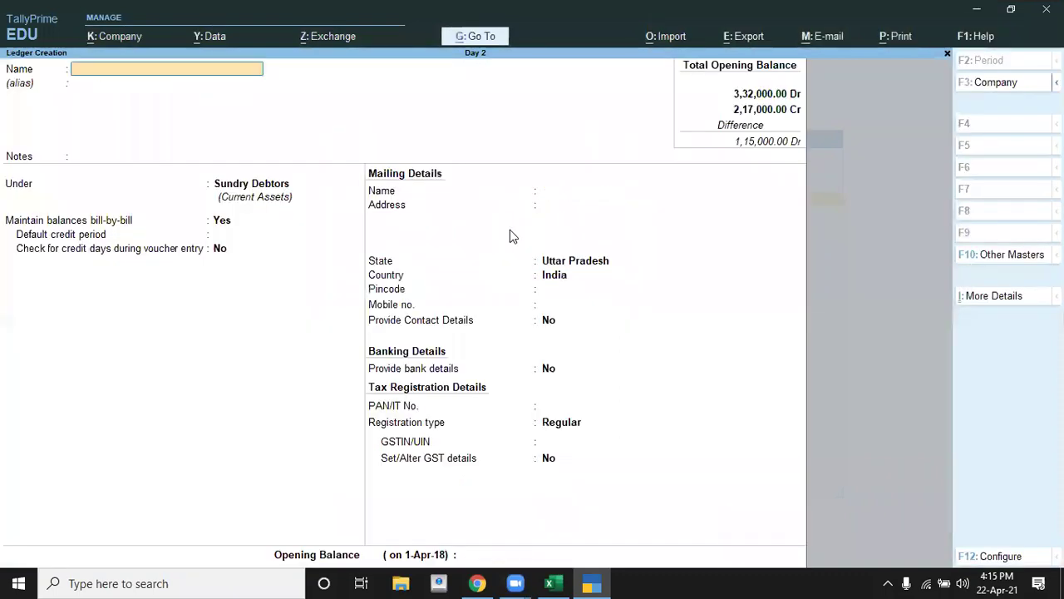
Name the next ledger Sahil Enterprises and put it under Sundry Debtors.
key(alt+Tab)
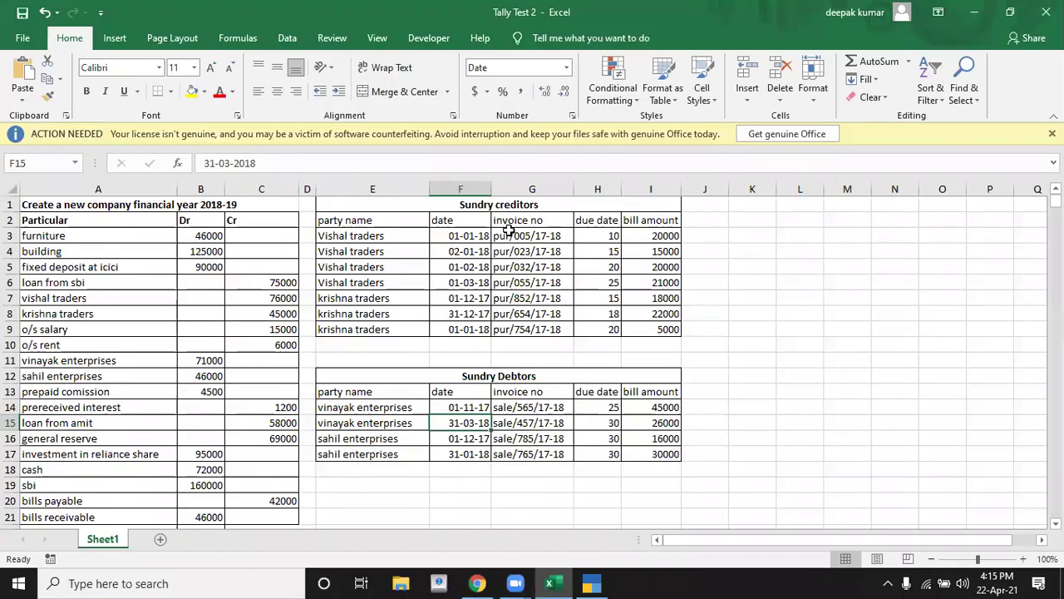
key(Up)
key(Up)
key(Up)
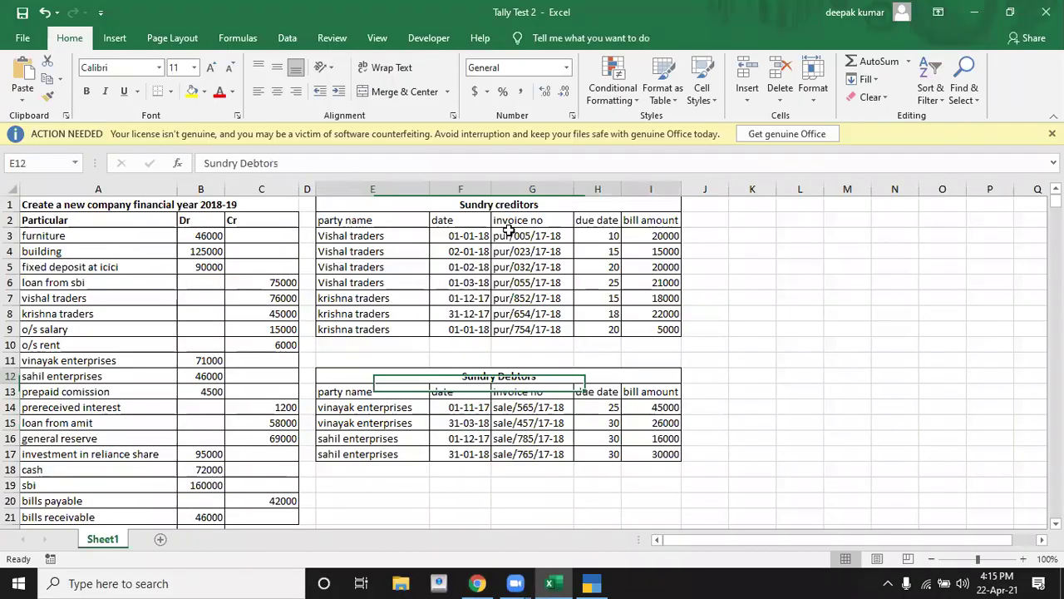
key(Left)
key(Left)
key(Left)
key(Left)
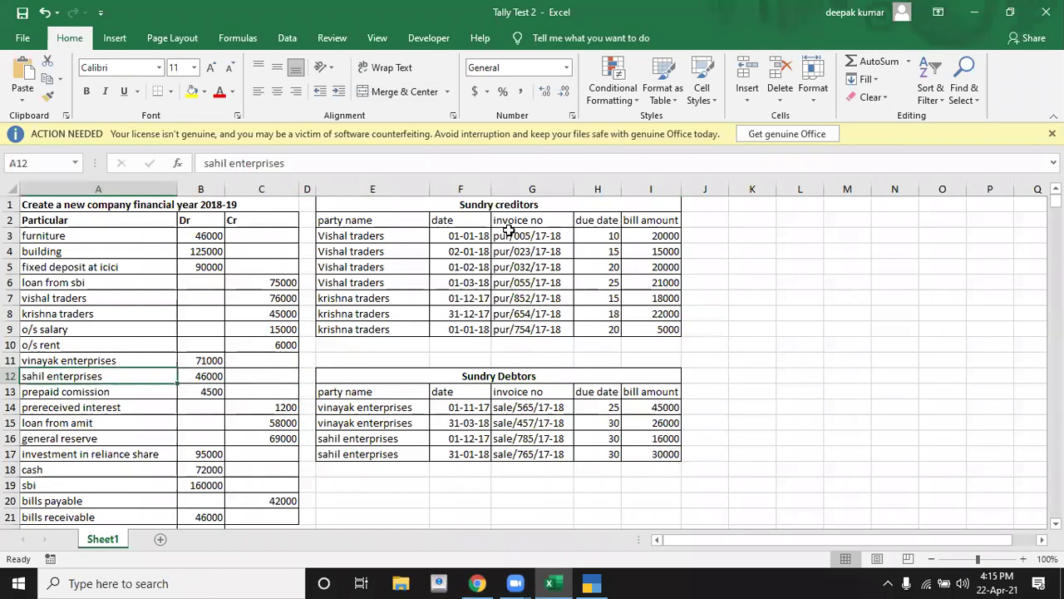
key(alt+Tab)
text(Sahi)
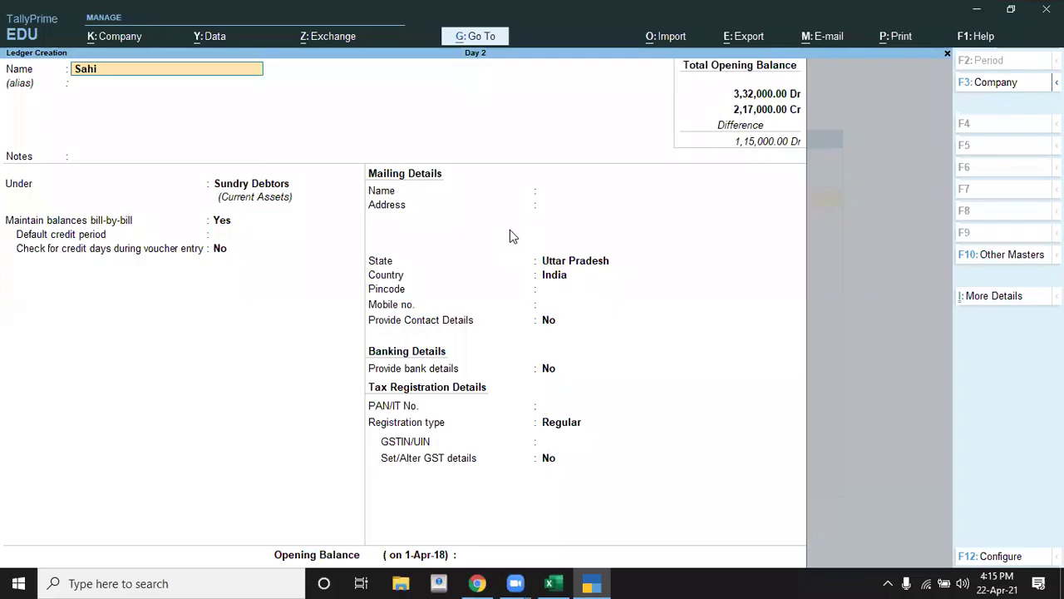
text(l Enterprises)
key(Return)
key(Return)
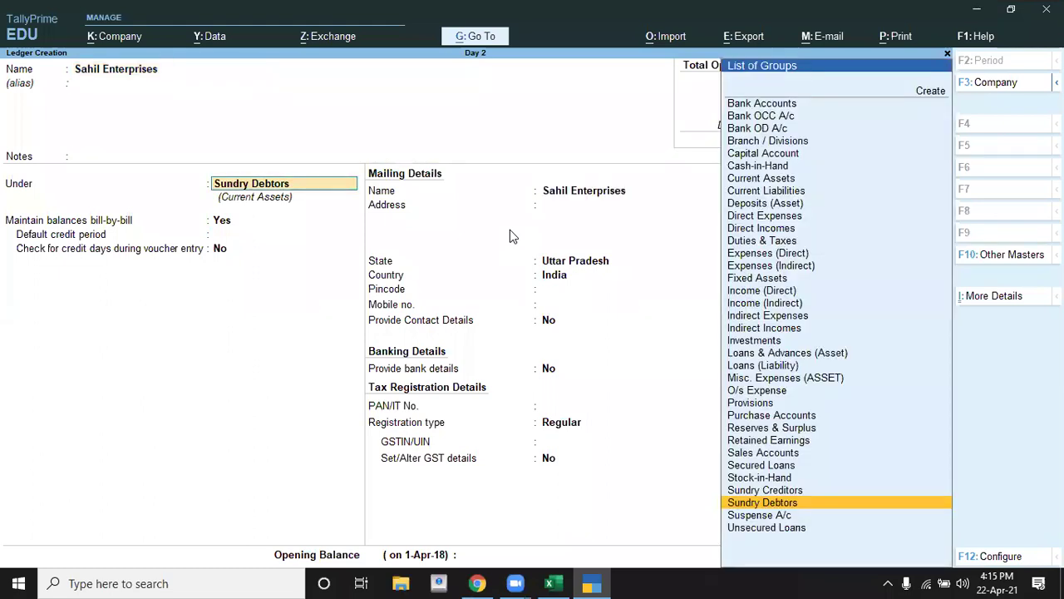
key(Return)
key(Return)
key(Return)
key(Return)
key(Return)
key(Return)
key(Return)
key(Return)
key(Return)
key(Return)
key(Return)
key(Return)
key(Return)
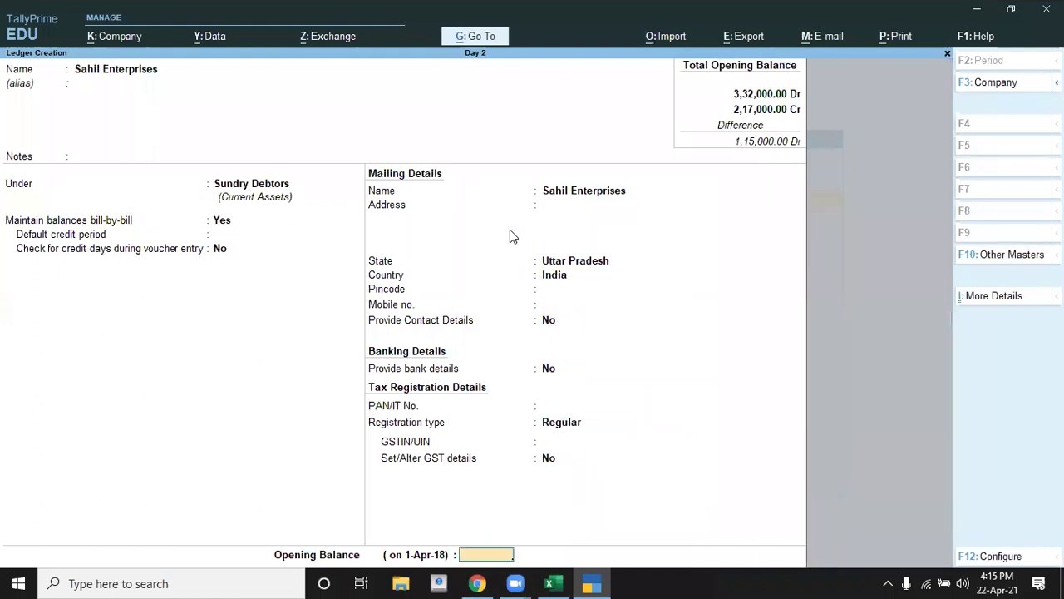
Enter 46,000 Dr as Sahil Enterprises' opening balance.
key(alt+Tab)
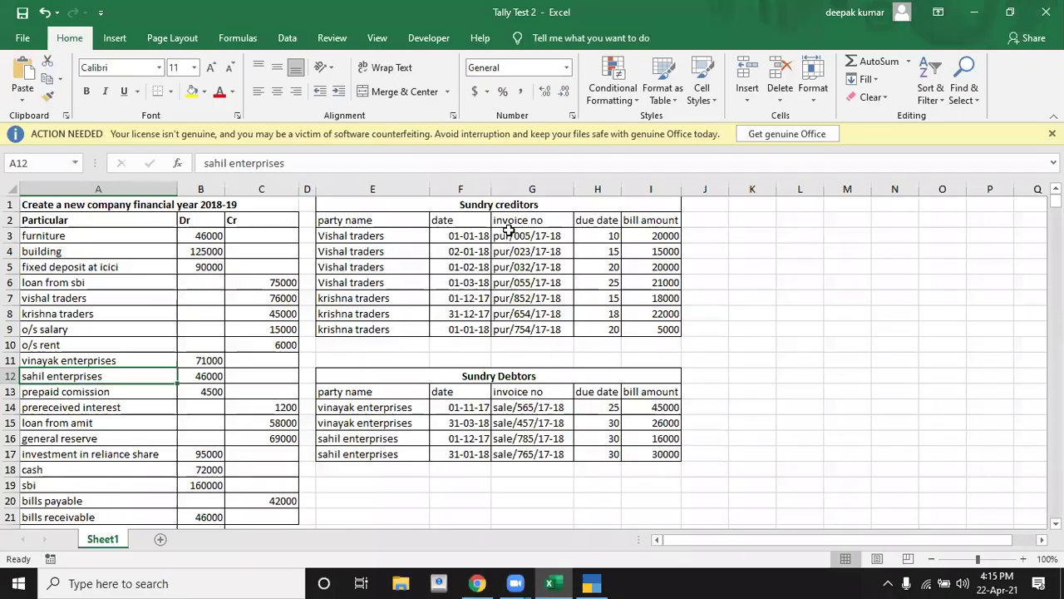
key(alt+Tab)
text(460000)
key(BackSpace)
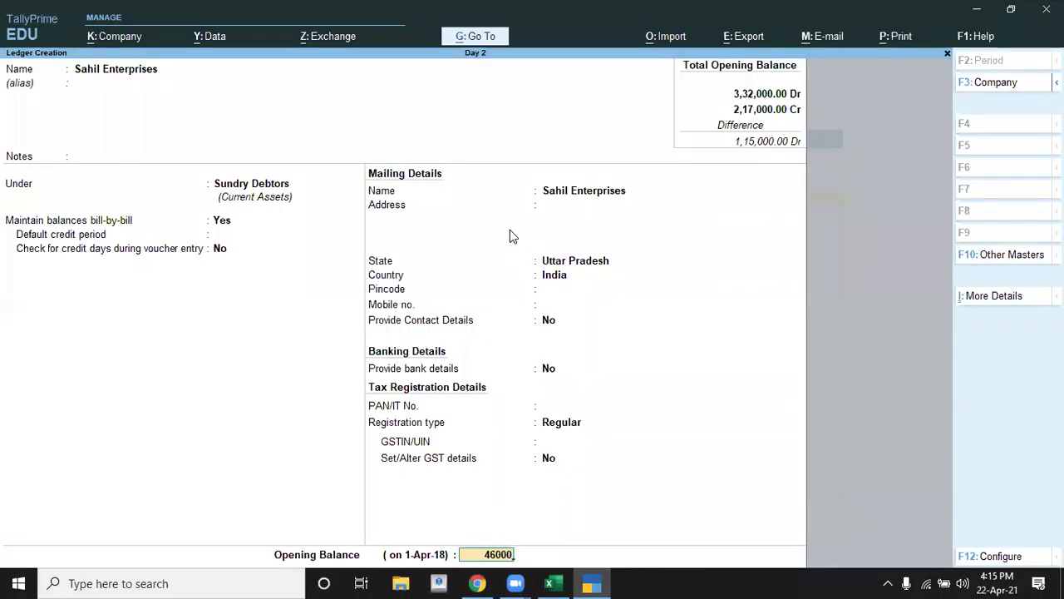
key(Return)
key(Return)
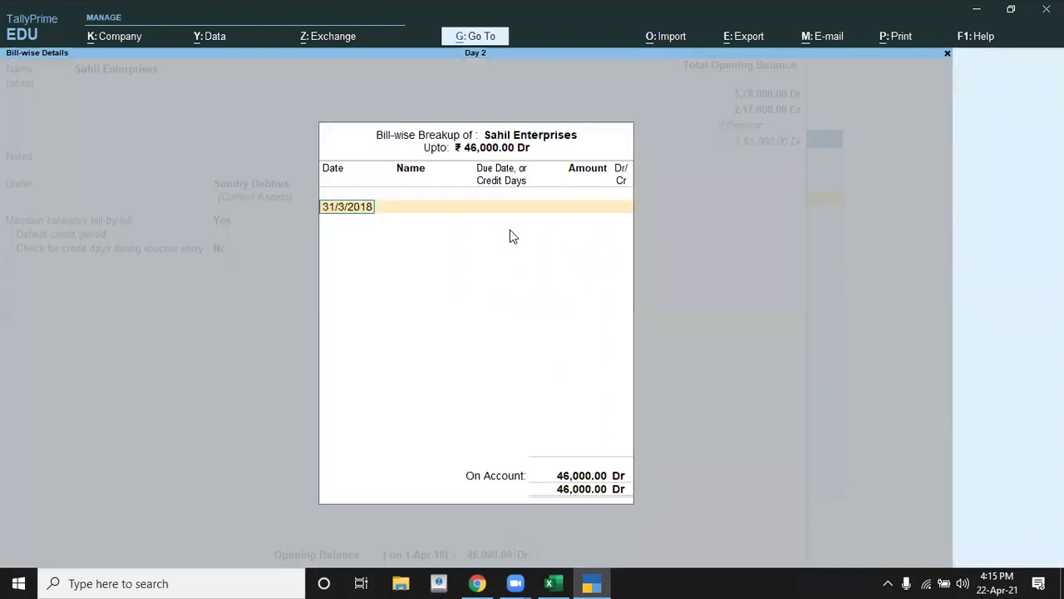
Enter the first bill dated 1-12-2017 named Sale/785/17-18.
key(alt+Tab)
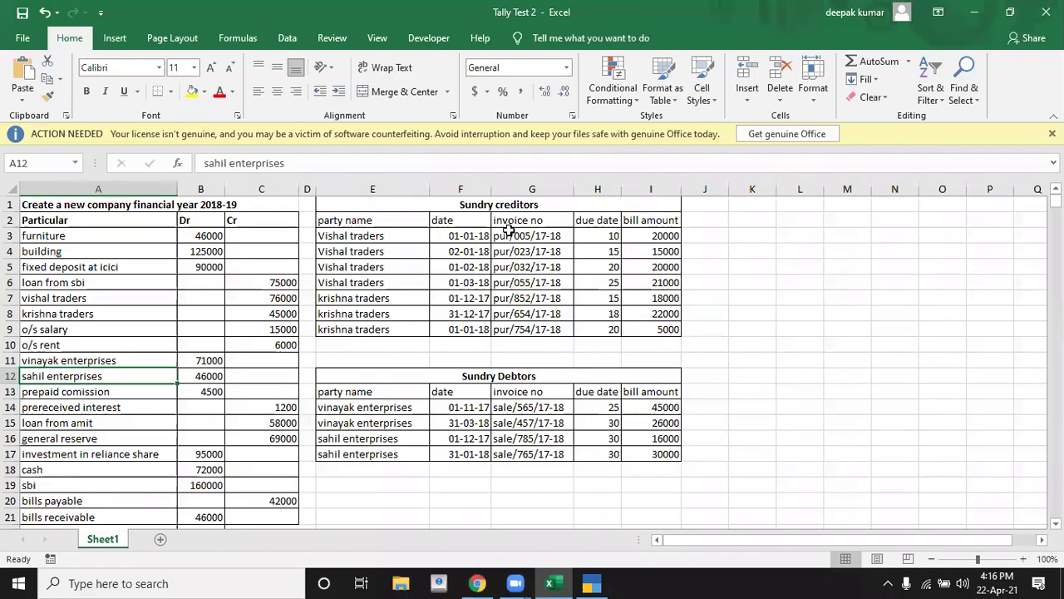
key(Right)
key(Right)
key(Right)
key(Down)
key(Down)
key(Down)
key(Down)
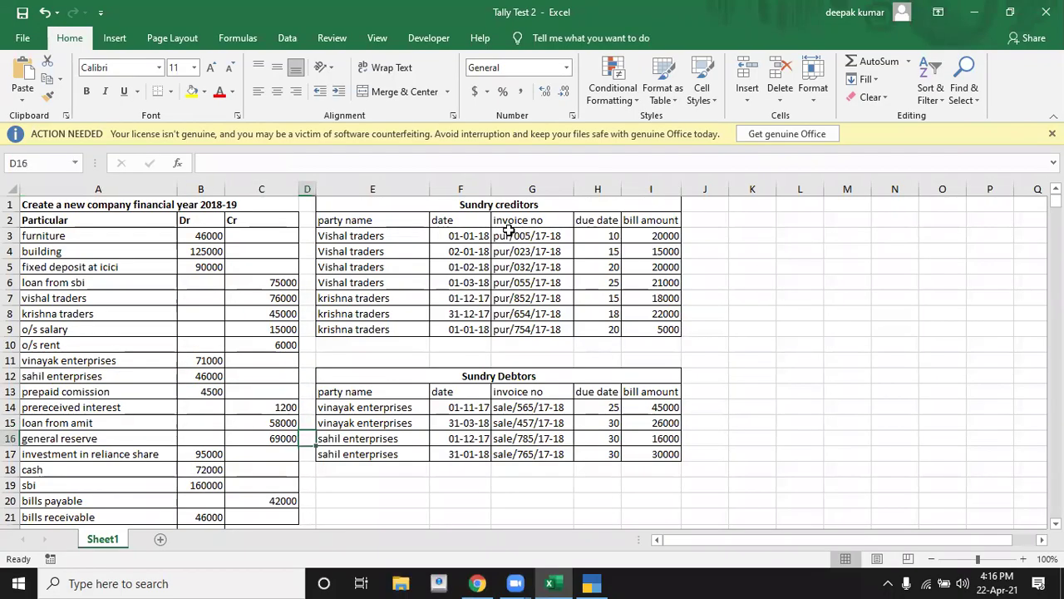
key(Right)
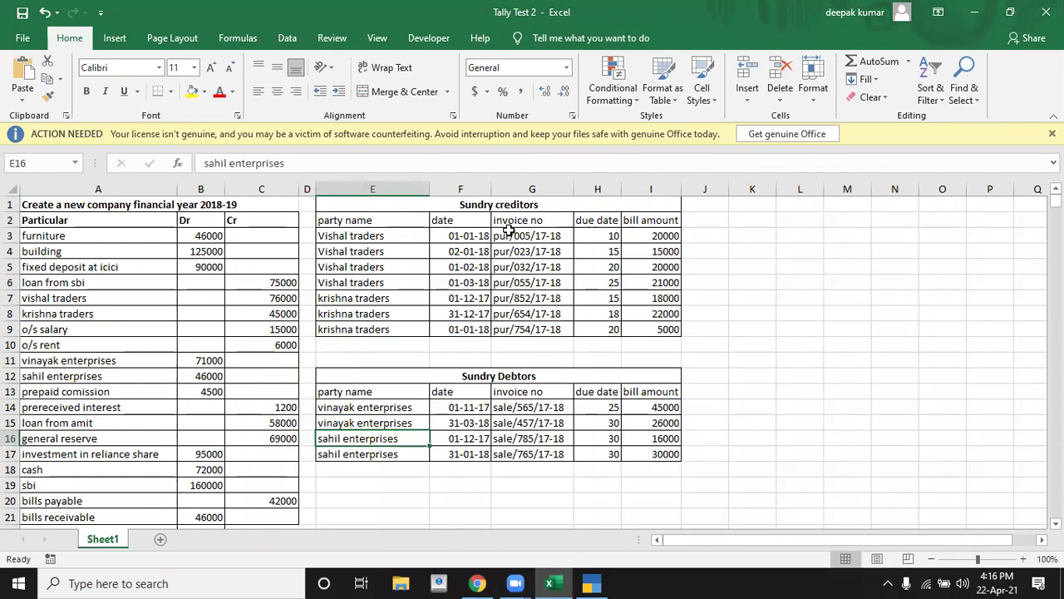
key(alt+Tab)
key(BackSpace)
text(1-12-2017)
key(Return)
key(alt+Tab)
key(alt+Tab)
text(Sale/785/17-)
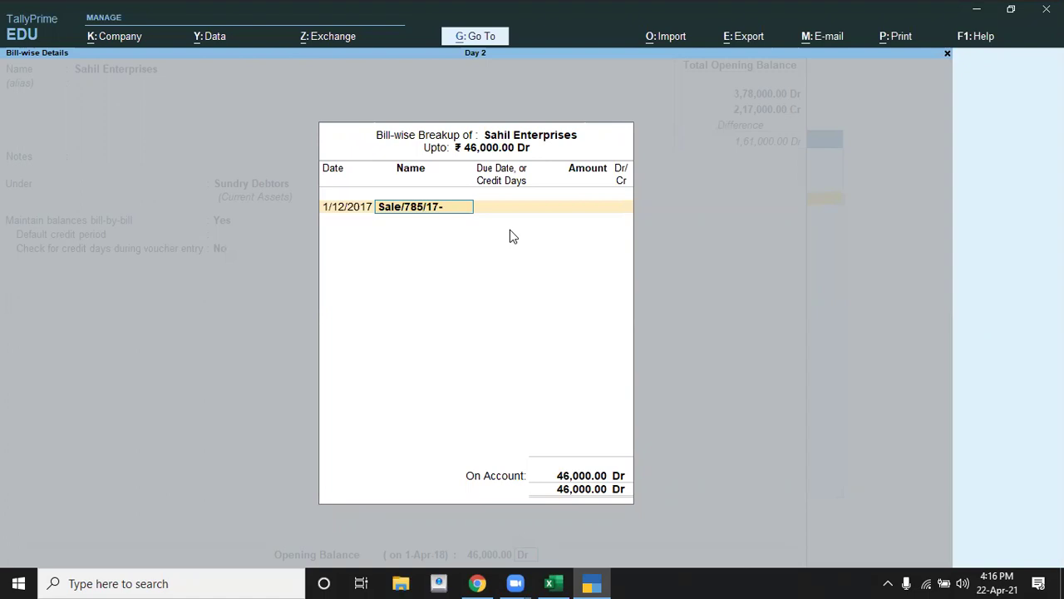
text(18)
key(Return)
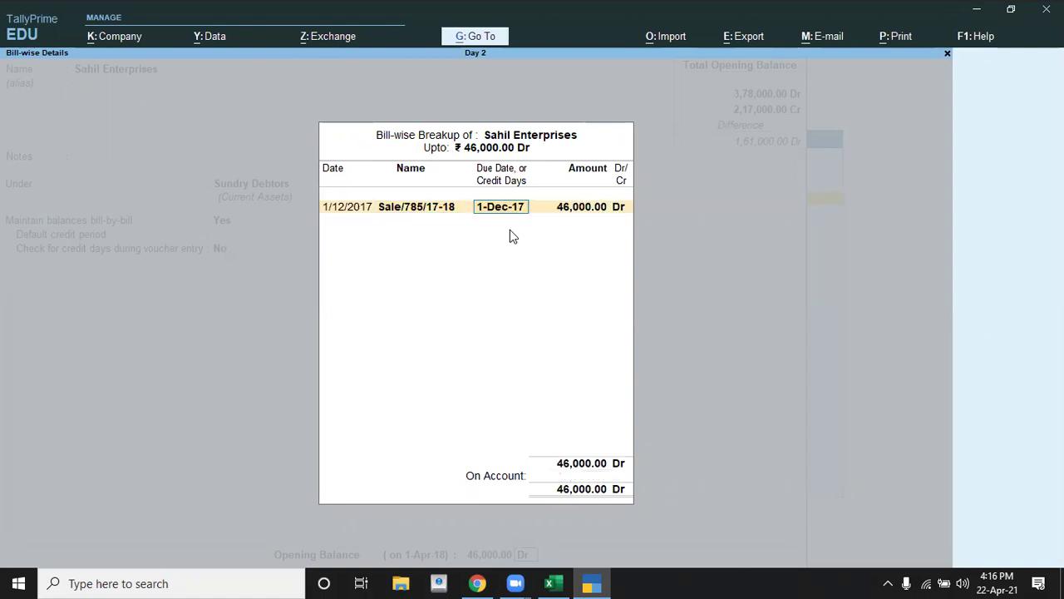
Give bill Sale/785/17-18 30 days credit and 16,000 Dr.
key(alt+Tab)
key(alt+Tab)
text(0)
key(Return)
key(alt+Tab)
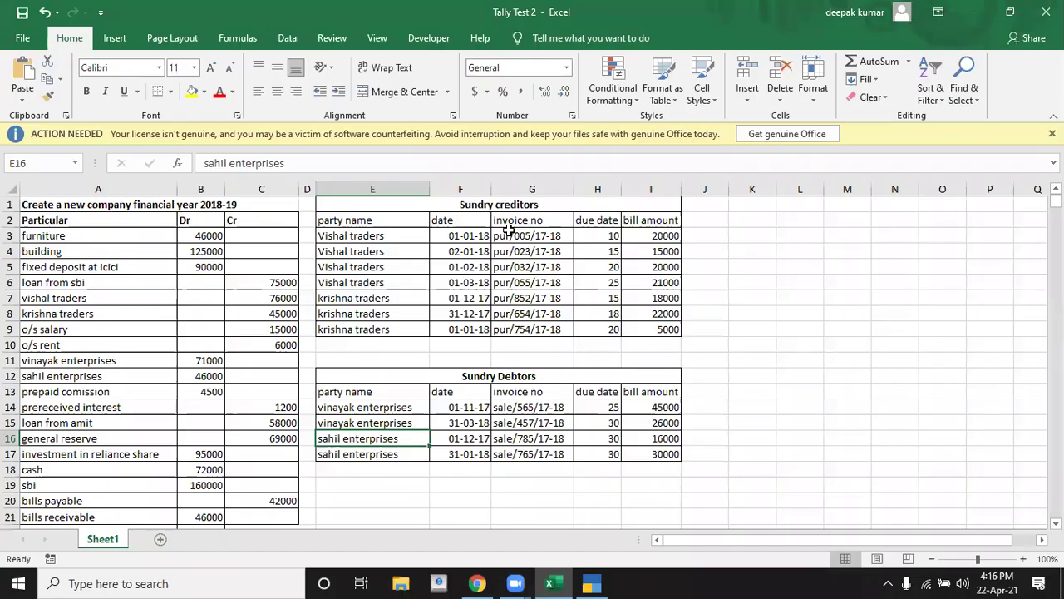
key(alt+Tab)
text(16)
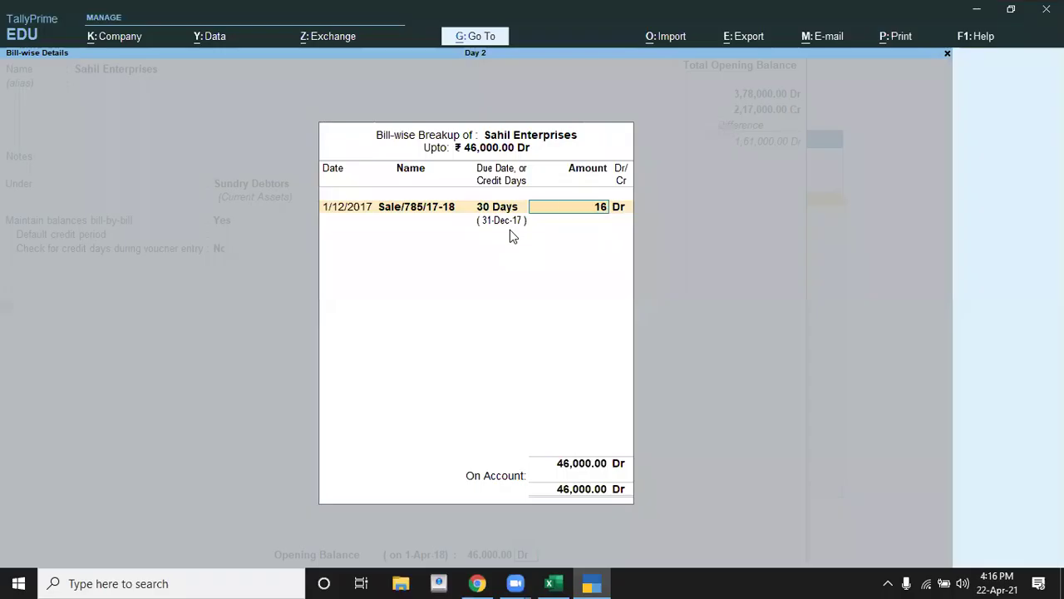
text(,000)
key(Return)
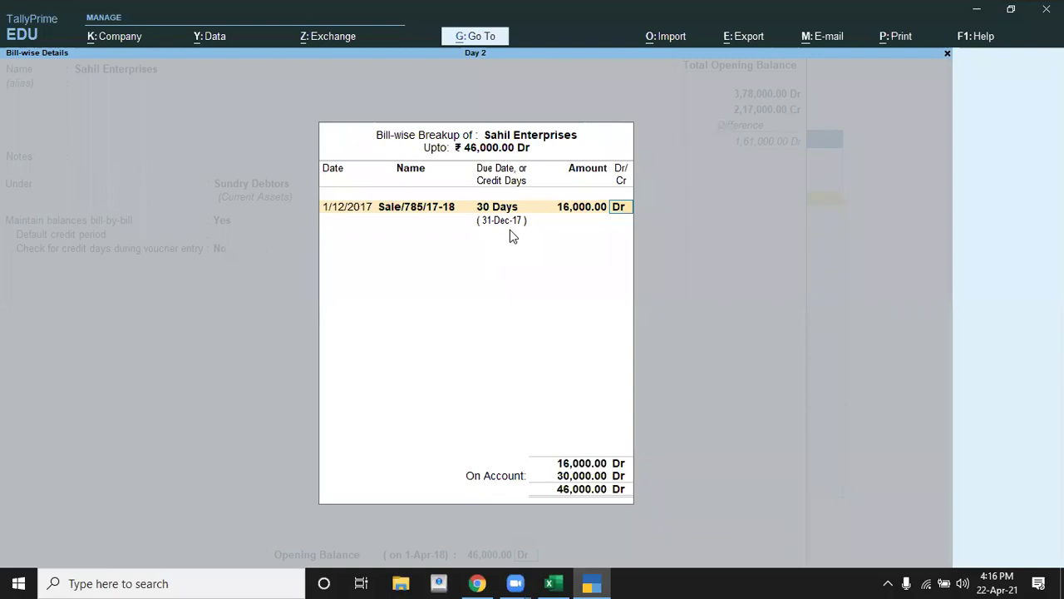
key(Return)
Add the second bill dated 31-1-2018 named Sale/765/17-18.
key(alt+Tab)
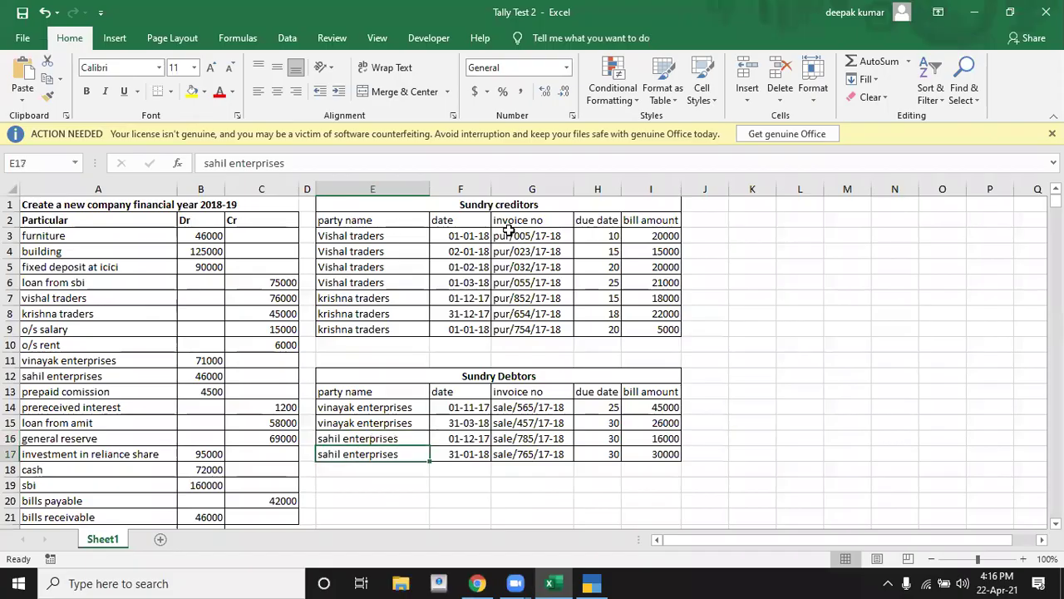
key(alt+Tab)
text(31-1-2018)
key(Return)
key(alt+Tab)
key(alt+Tab)
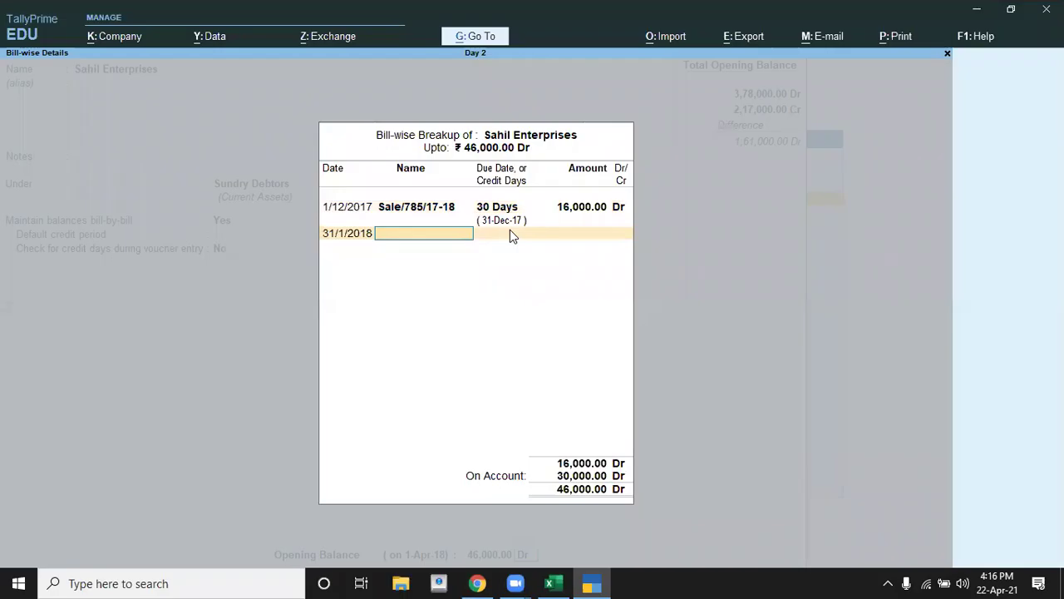
text(Sale/765/1)
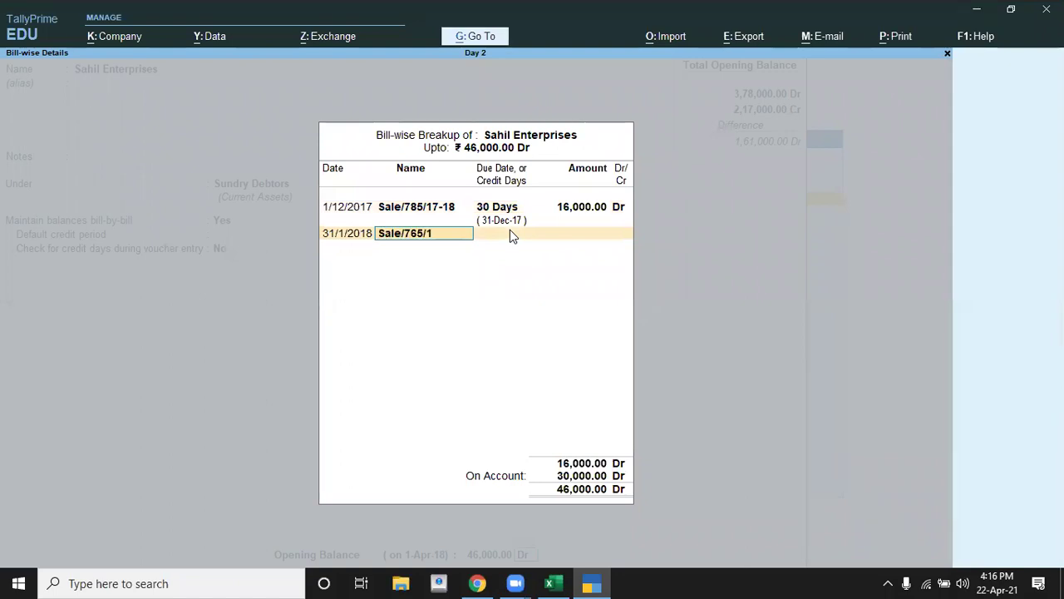
text(7-18)
key(Return)
Give bill Sale/765/17-18 30 days credit and 30,000 Dr, completing the breakup.
key(alt+Tab)
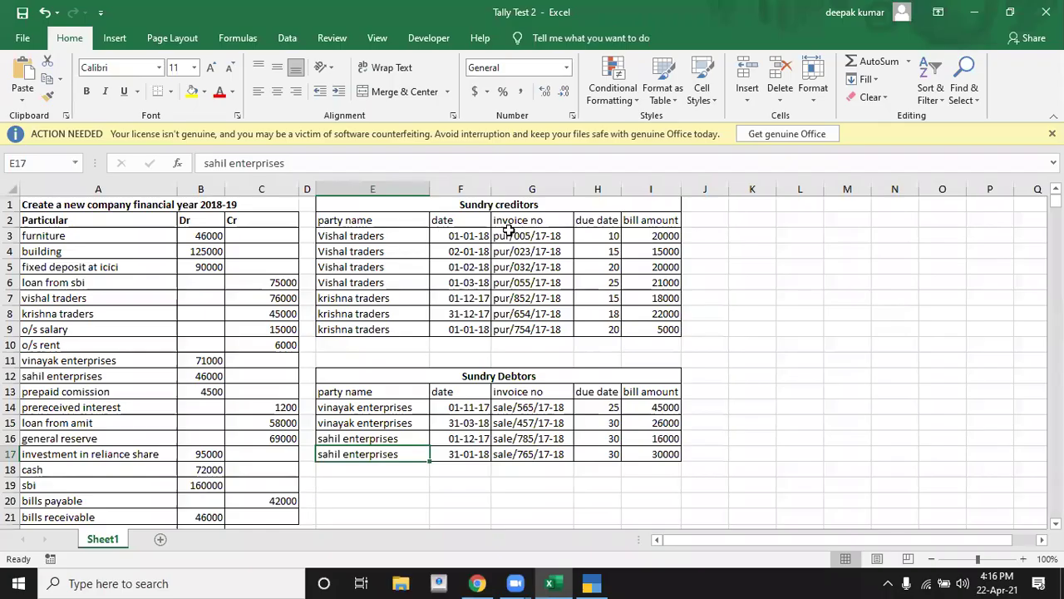
key(alt+Tab)
text(30)
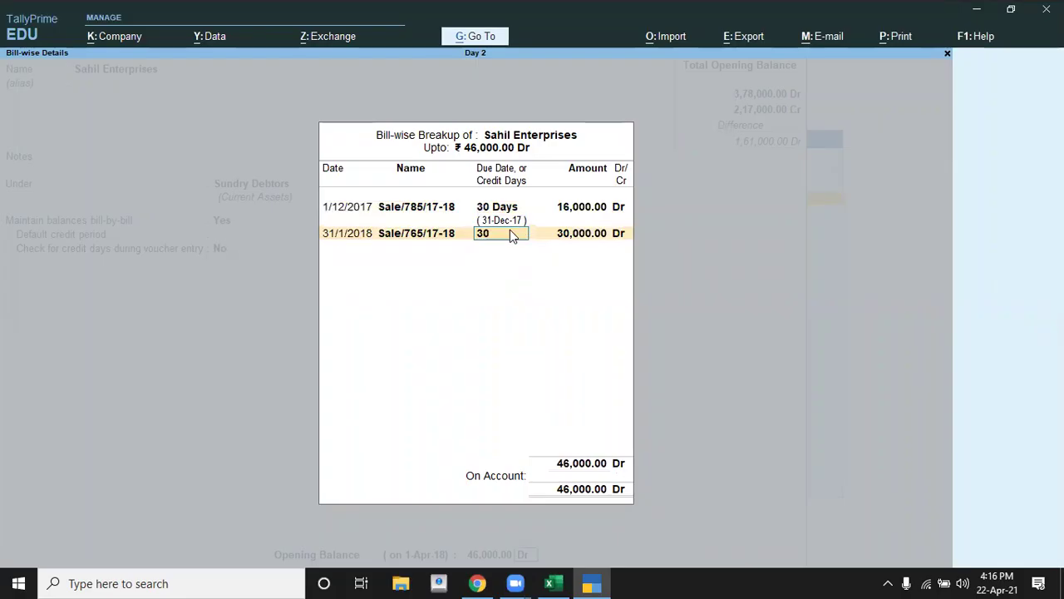
key(Return)
key(Return)
key(Return)
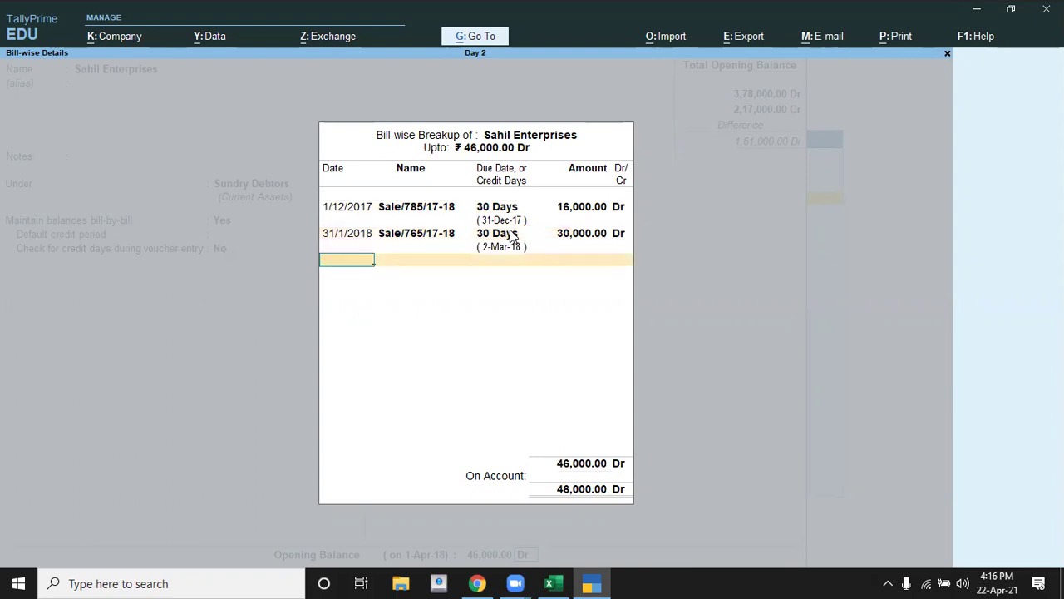
key(Return)
key(Return)
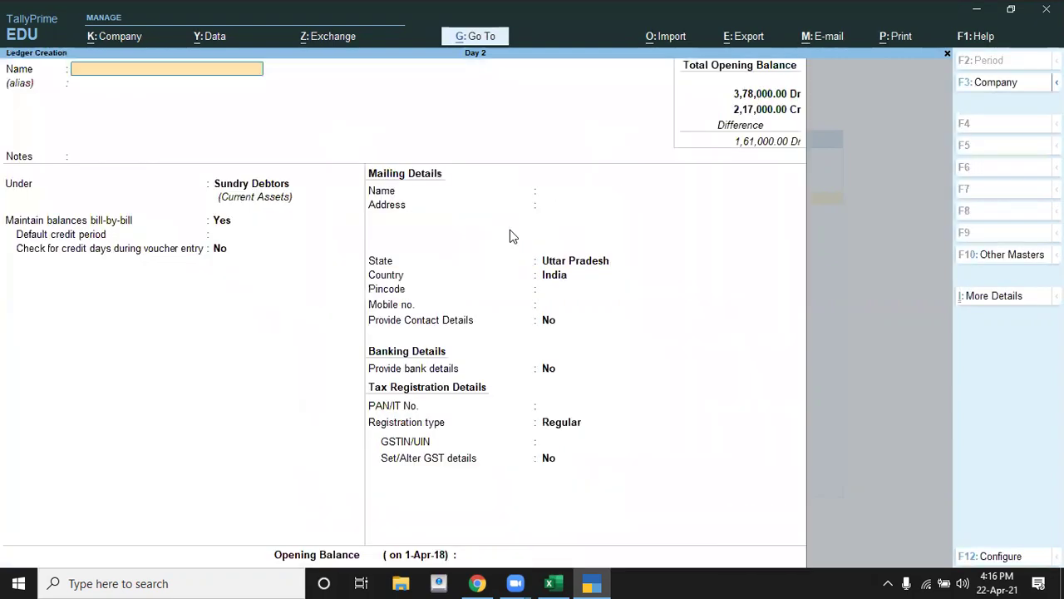
Create a ledger named Prepaid Comission under the Current Assets group, taken from the trial balance.
key(alt+Tab)
key(Left)
key(Left)
key(Left)
key(Left)
key(Up)
key(Up)
key(Up)
key(Up)
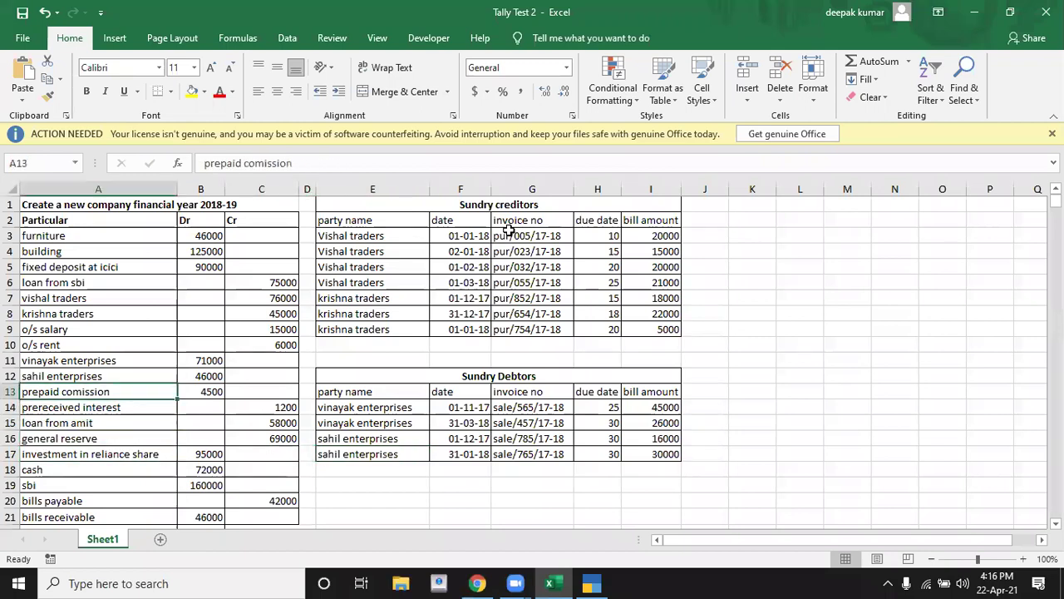
key(alt+Tab)
text(Prepaid Comission)
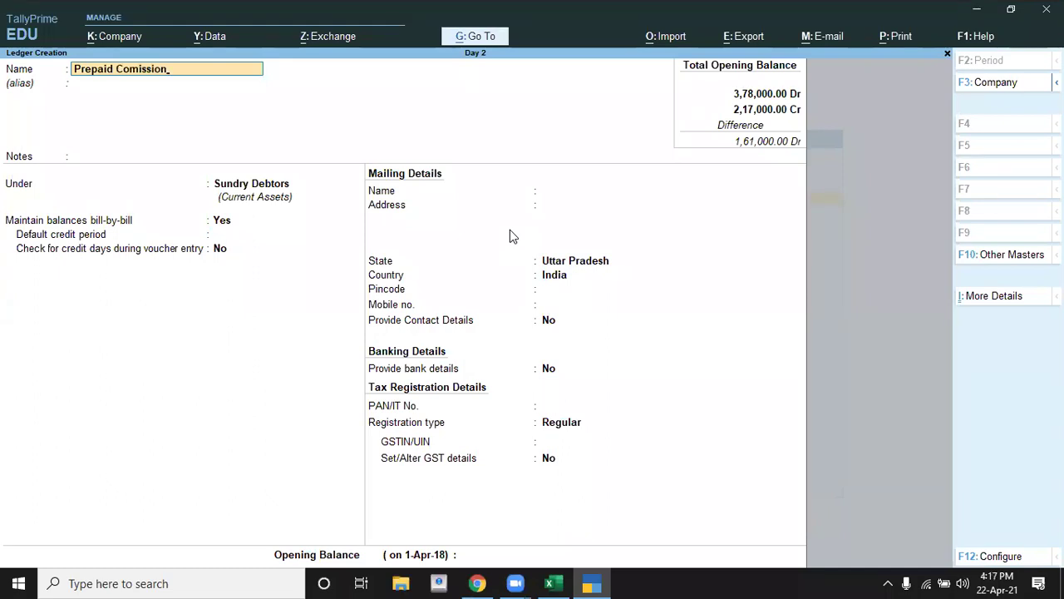
key(Return)
key(Return)
key(Return)
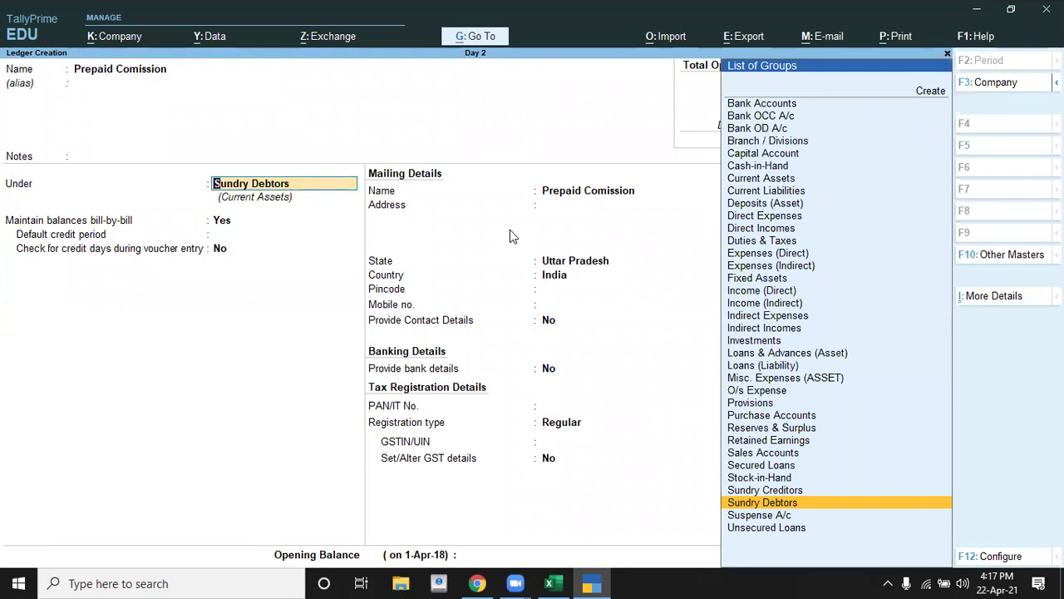
text(c)
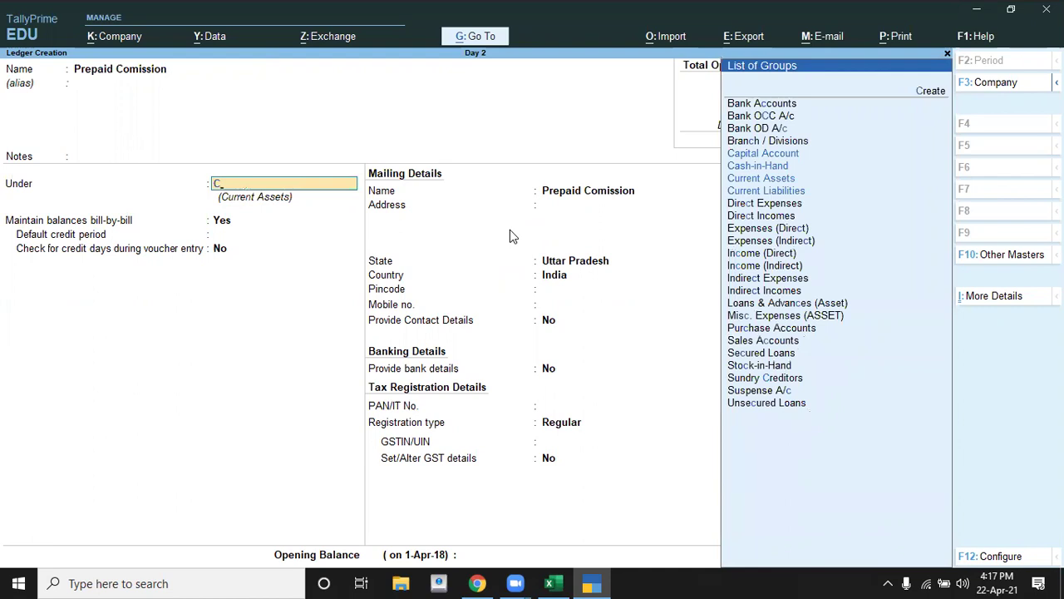
key(Down)
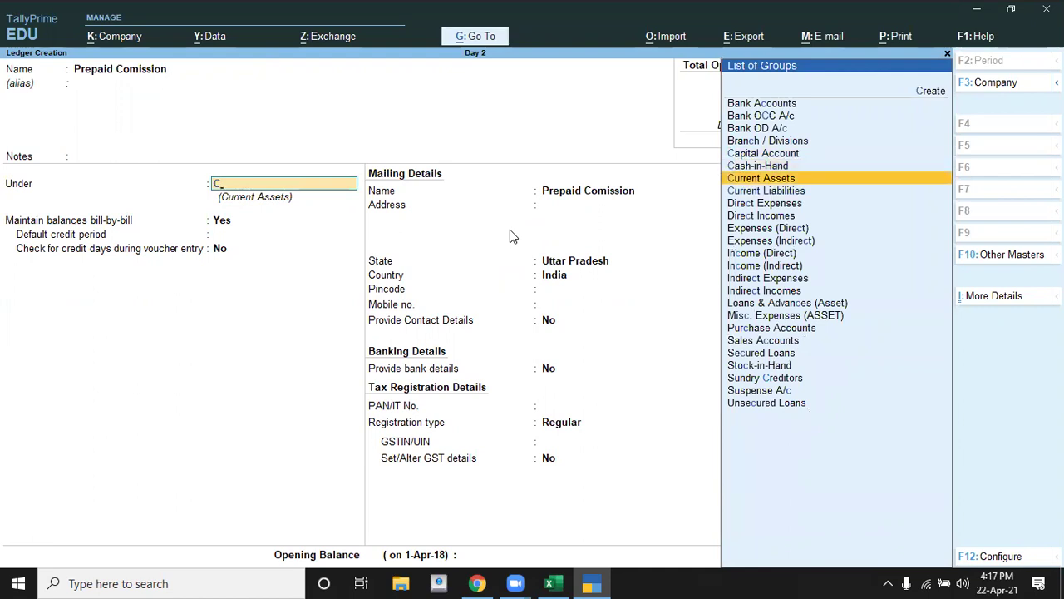
key(Return)
key(Return)
key(Return)
key(Return)
key(Return)
key(Return)
key(Return)
key(Return)
key(Return)
key(Return)
key(Return)
key(Return)
key(Return)
Give Prepaid Comission a 4,500 Dr opening balance and save the ledger.
key(alt+Tab)
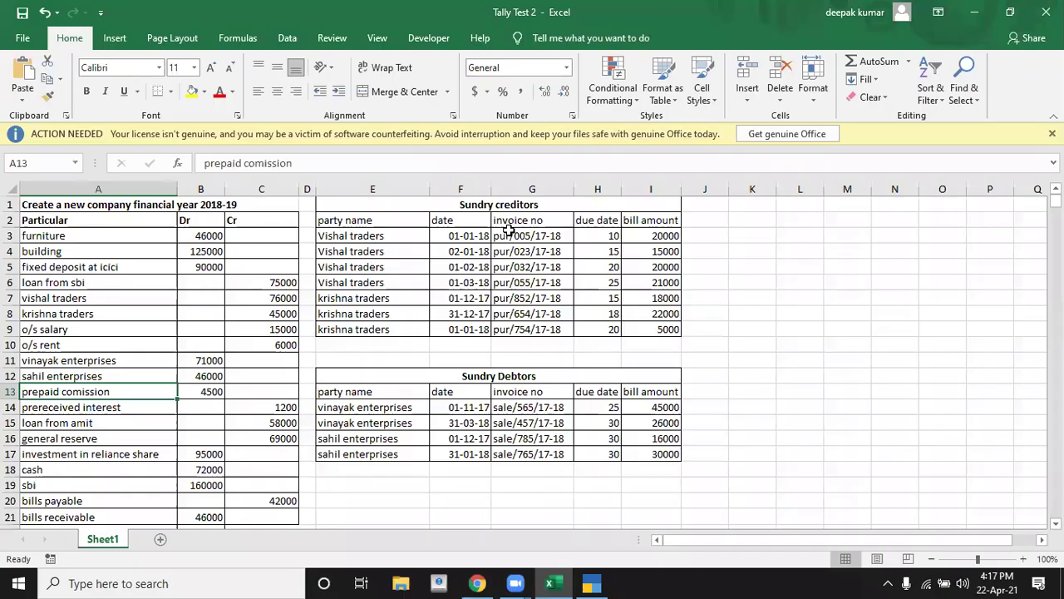
key(alt+Tab)
text(4500)
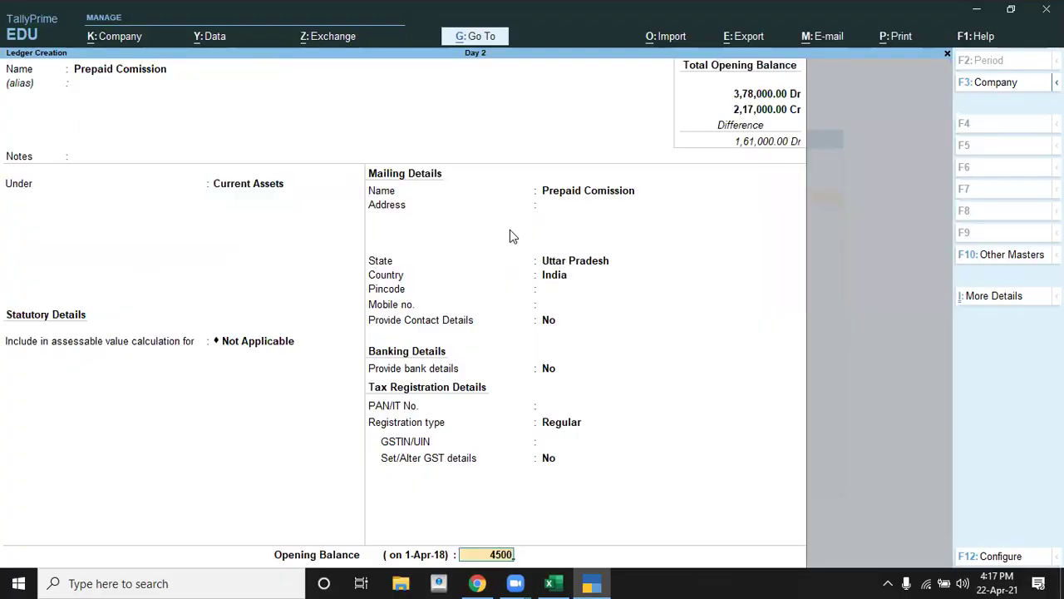
key(Return)
key(Return)
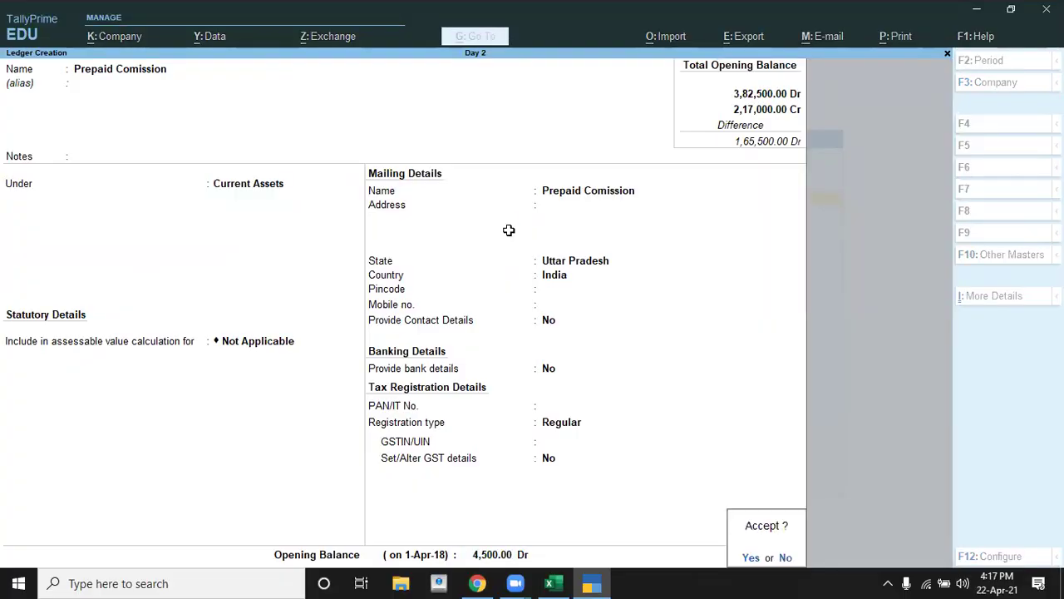
Name the next ledger Prereceived Interest, the following trial balance account.
key(alt+Tab)
key(Down)
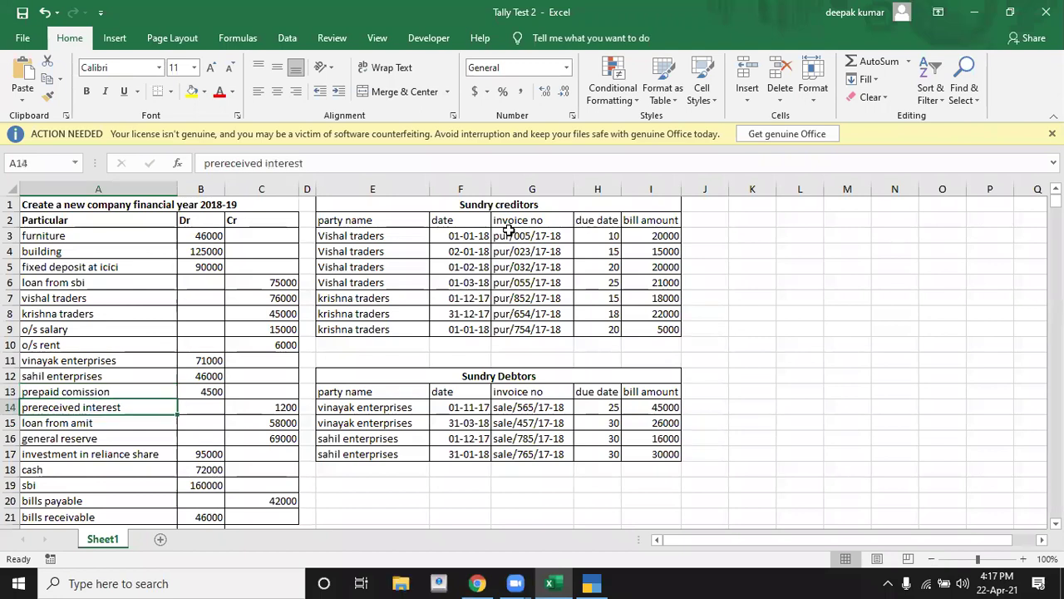
key(alt+Tab)
text(Prereceived interest)
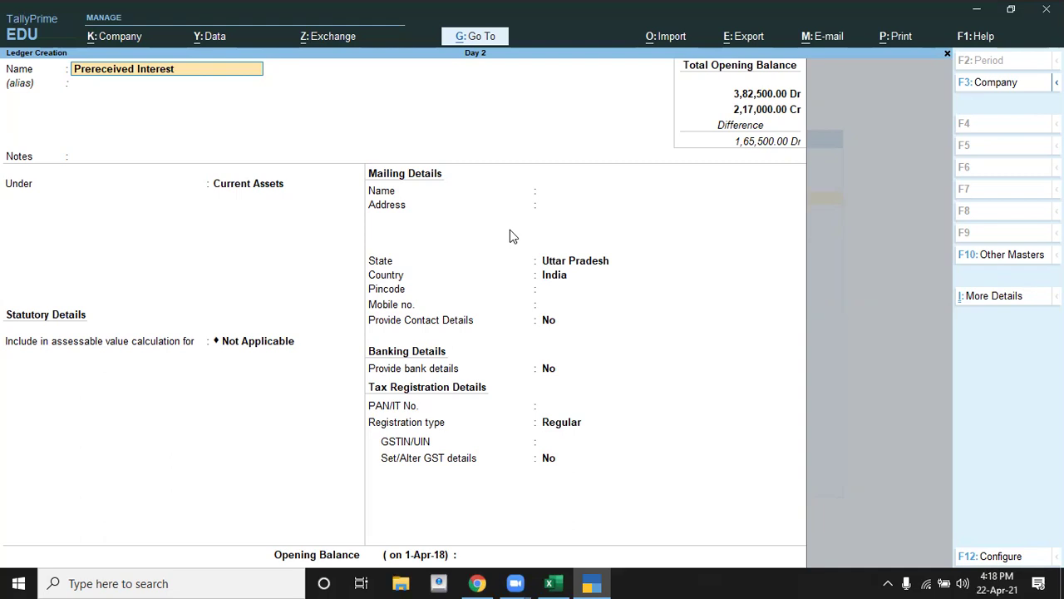
Accept the name Prereceived Interest and file the ledger under Current Liabilities.
key(Return)
key(Return)
key(Return)
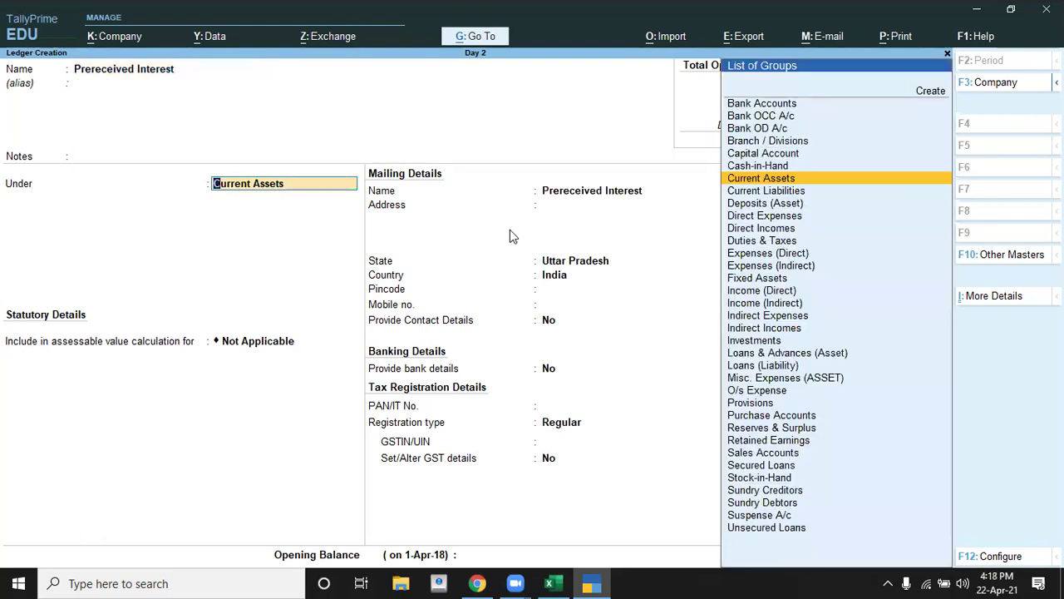
text(C)
key(Up)
key(Up)
key(Down)
key(Down)
key(Down)
key(Return)
key(Return)
key(Return)
key(Return)
key(Return)
key(Return)
key(Return)
key(Return)
key(Return)
key(Return)
Give it a 1,200 Cr opening balance from the Excel list and save it.
key(Return)
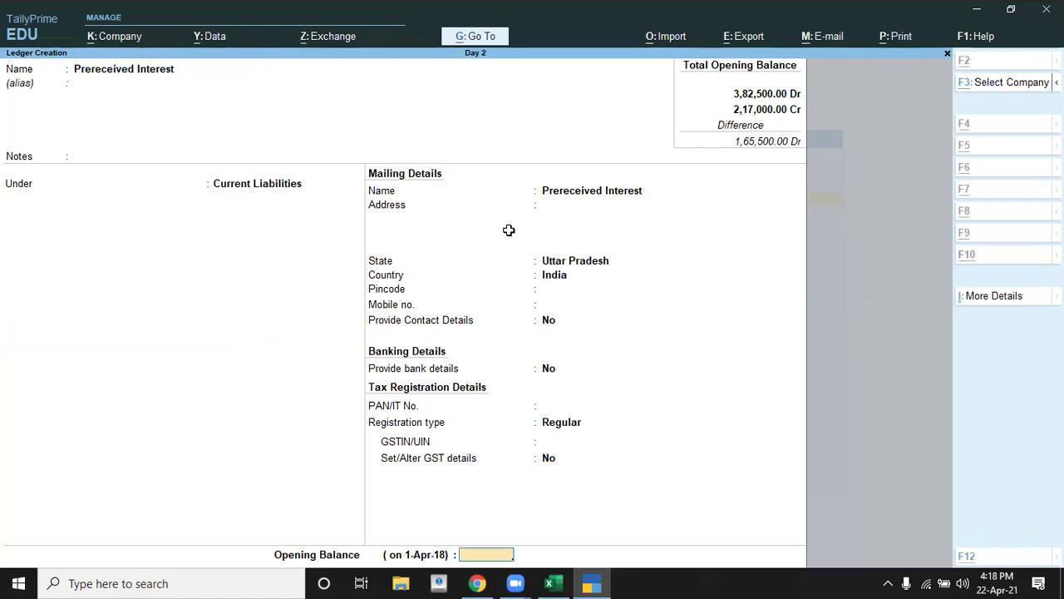
key(alt+Tab)
key(alt+Tab)
text(1200)
key(Return)
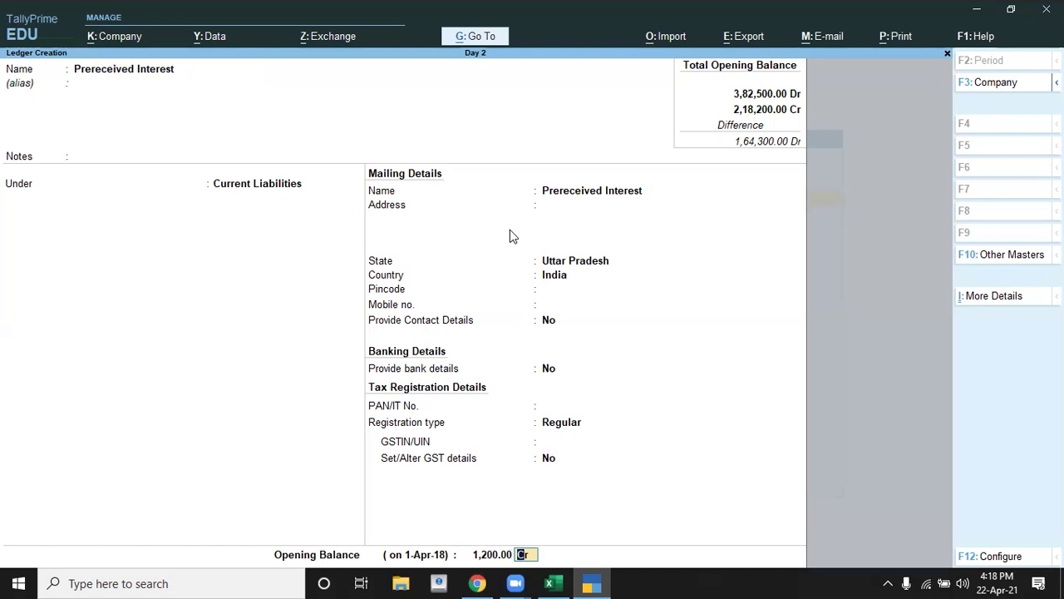
key(Return)
key(alt+Tab)
key(Down)
key(alt+Tab)
Name the new ledger 'Loan From Amit' and place it under Unsecured Loans.
text(oan From amit)
key(Return)
key(Return)
key(Return)
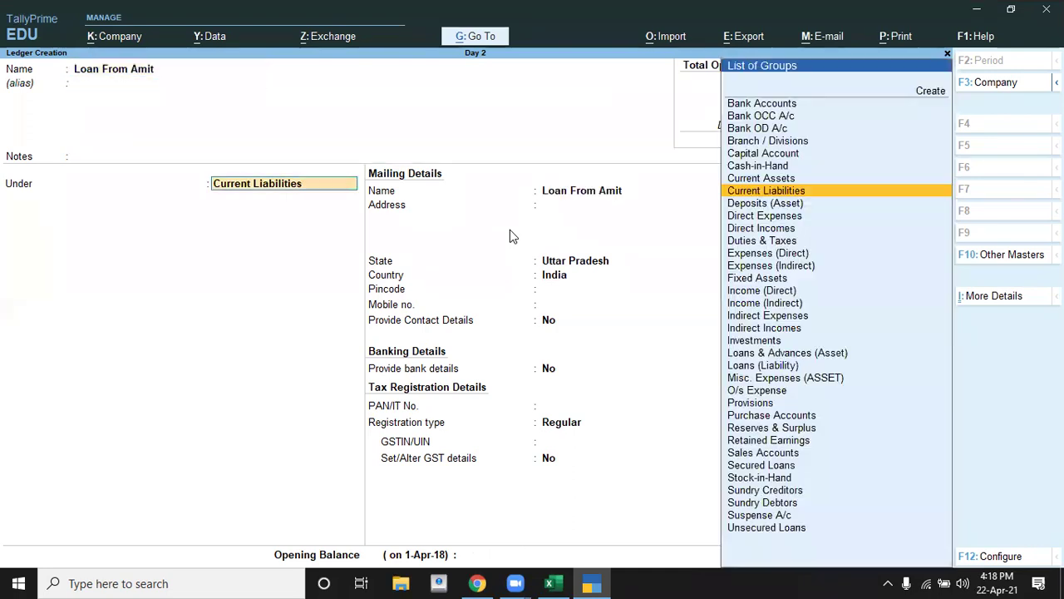
text(U)
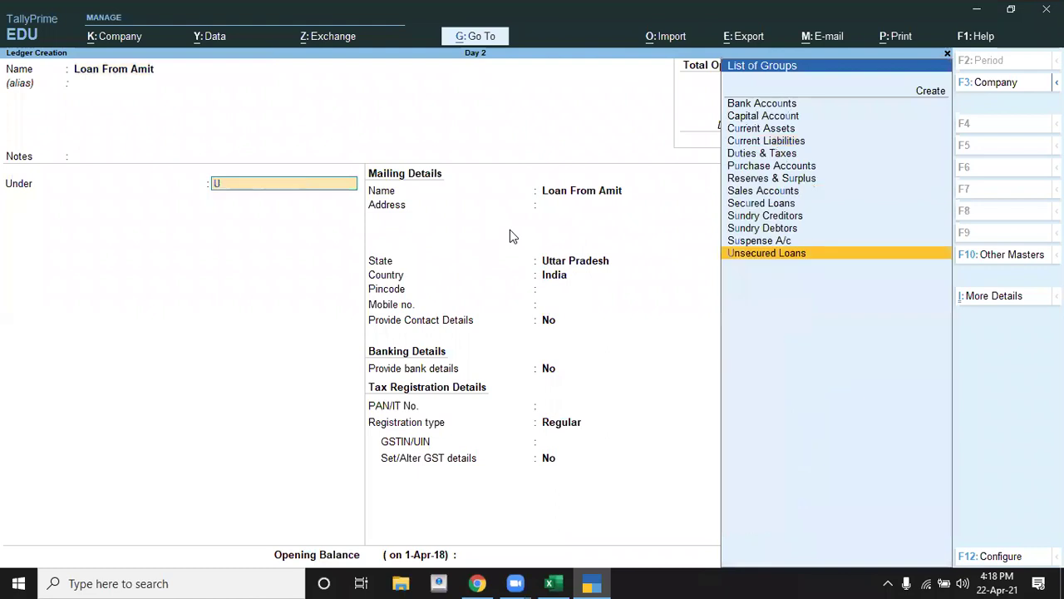
key(Return)
key(Return)
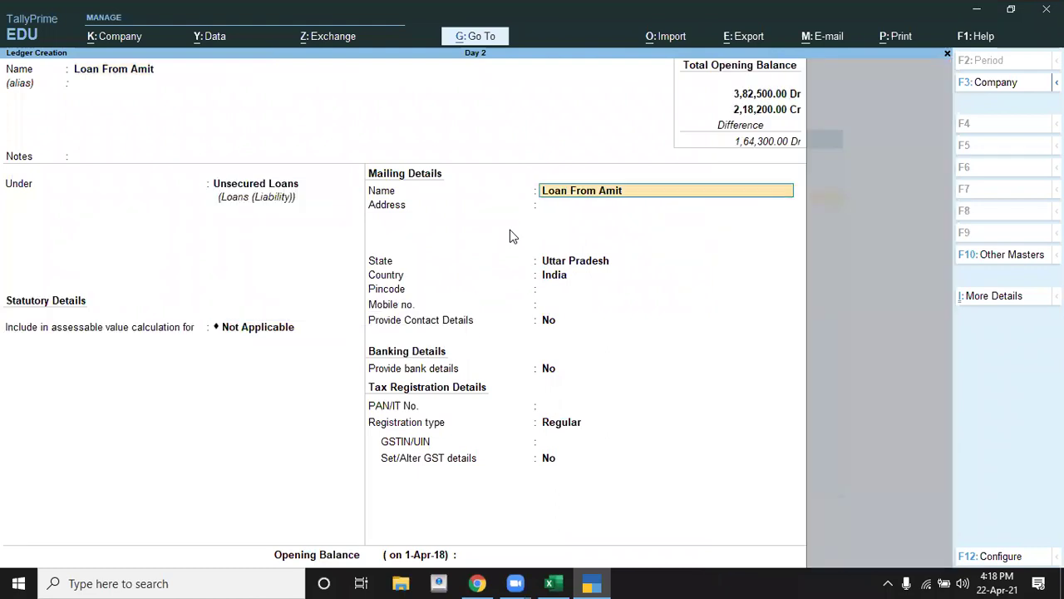
key(Return)
key(Return)
key(Return)
key(Return)
key(Return)
key(Return)
key(Return)
key(Return)
key(Return)
key(Return)
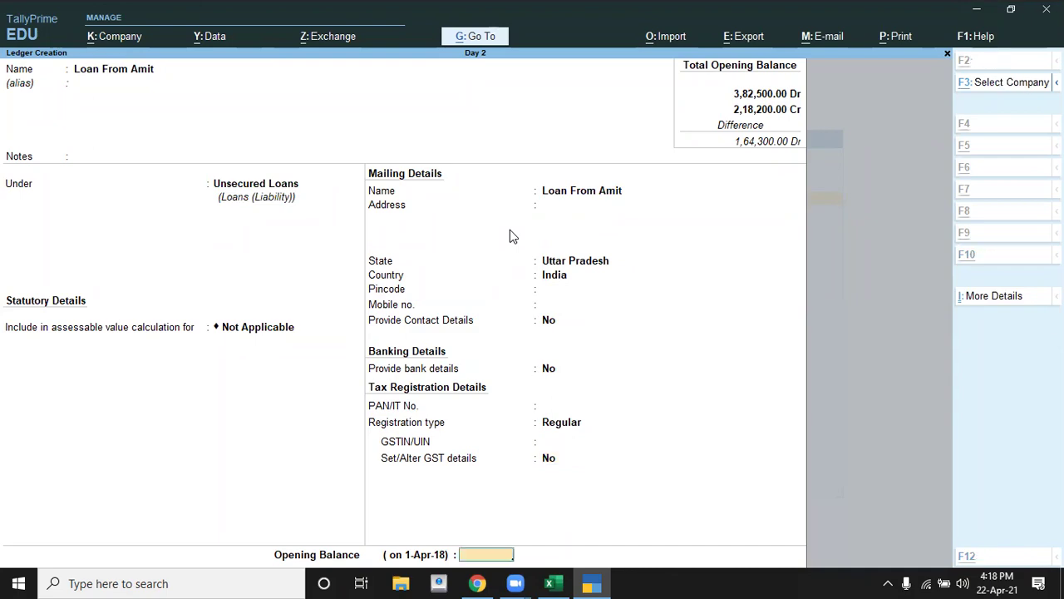
Enter a 58,000 Cr opening balance from the Excel list and save the ledger.
key(alt+Tab)
key(alt+Tab)
text(58000)
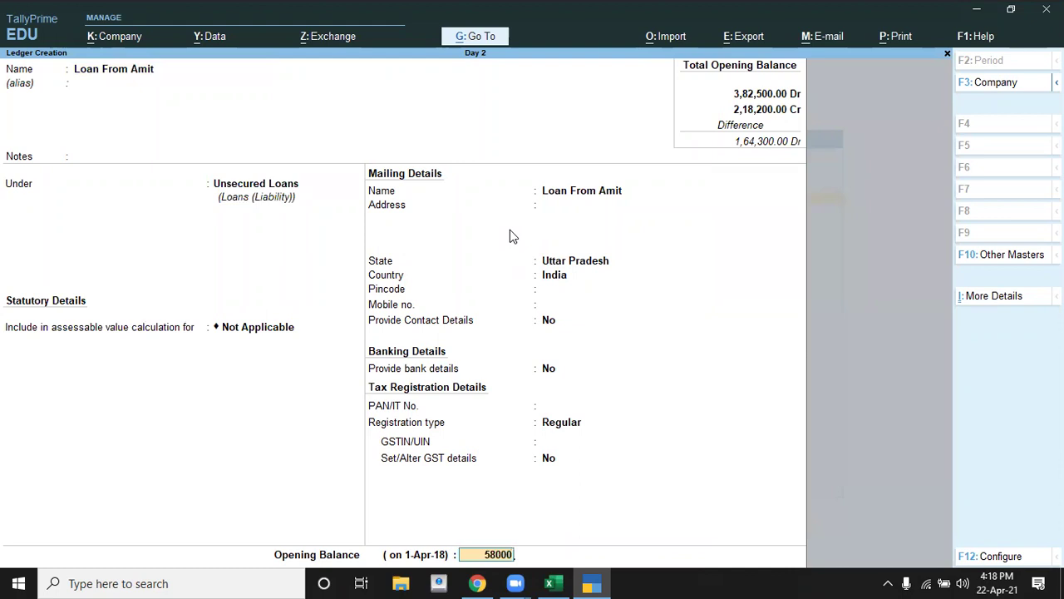
key(Return)
key(Return)
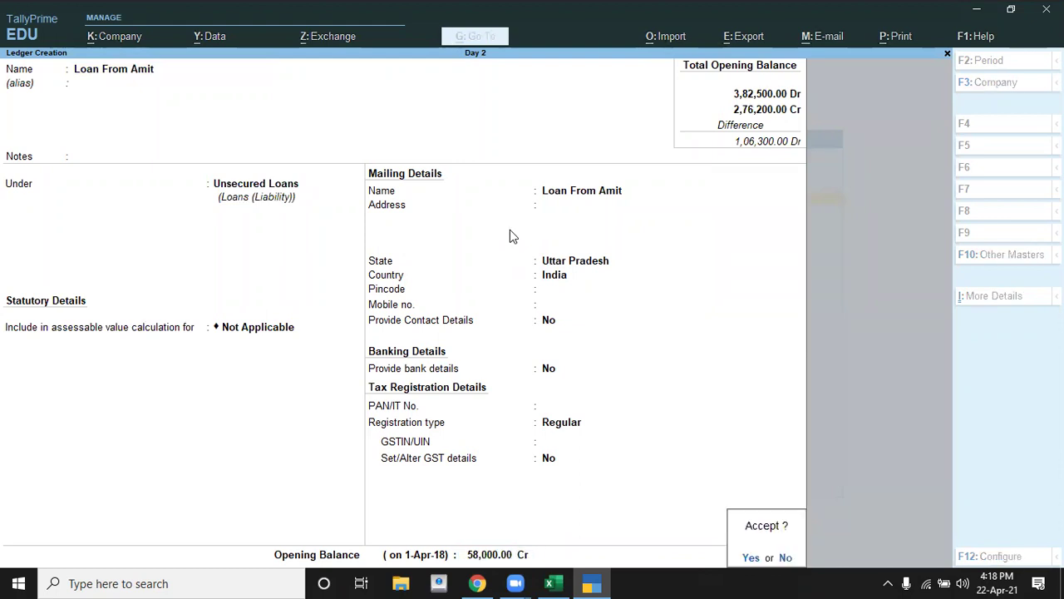
key(Return)
key(alt+Tab)
key(Down)
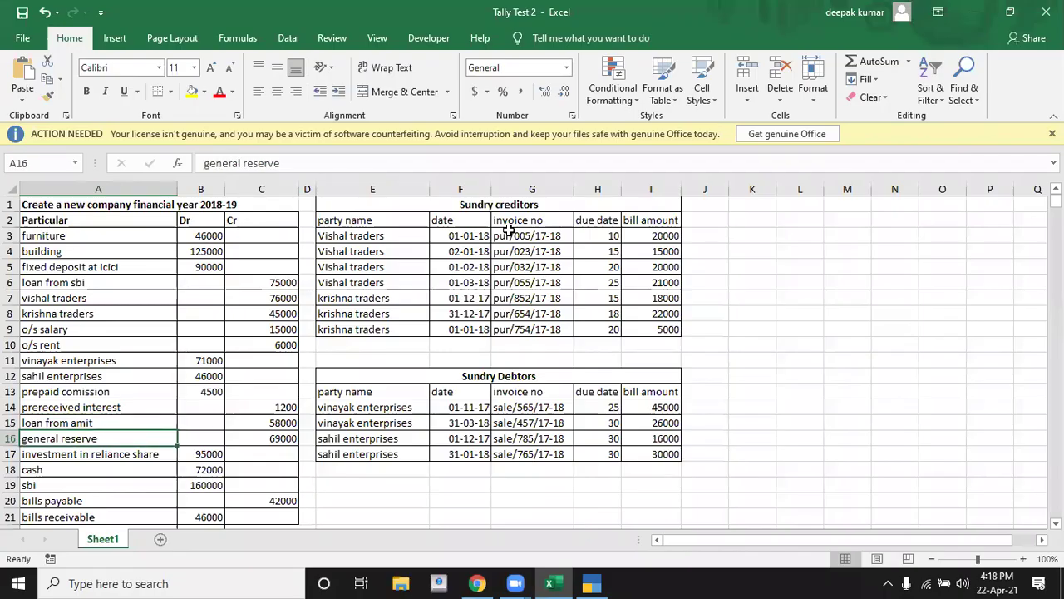
Name the new ledger 'General Reserve' and place it under Reserves & Surplus.
key(alt+Tab)
text(General Reserve)
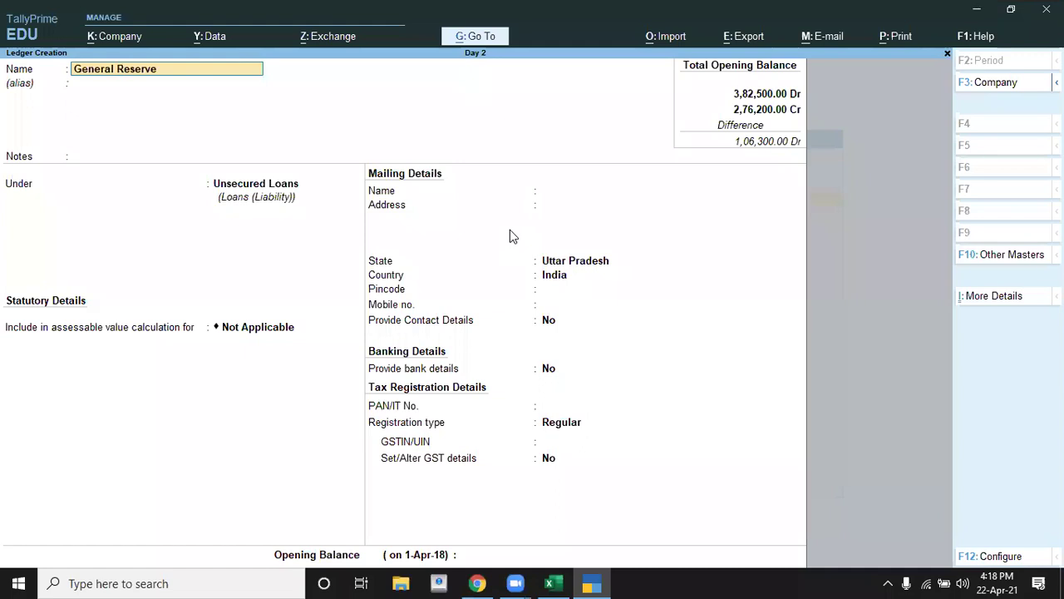
key(Return)
key(Return)
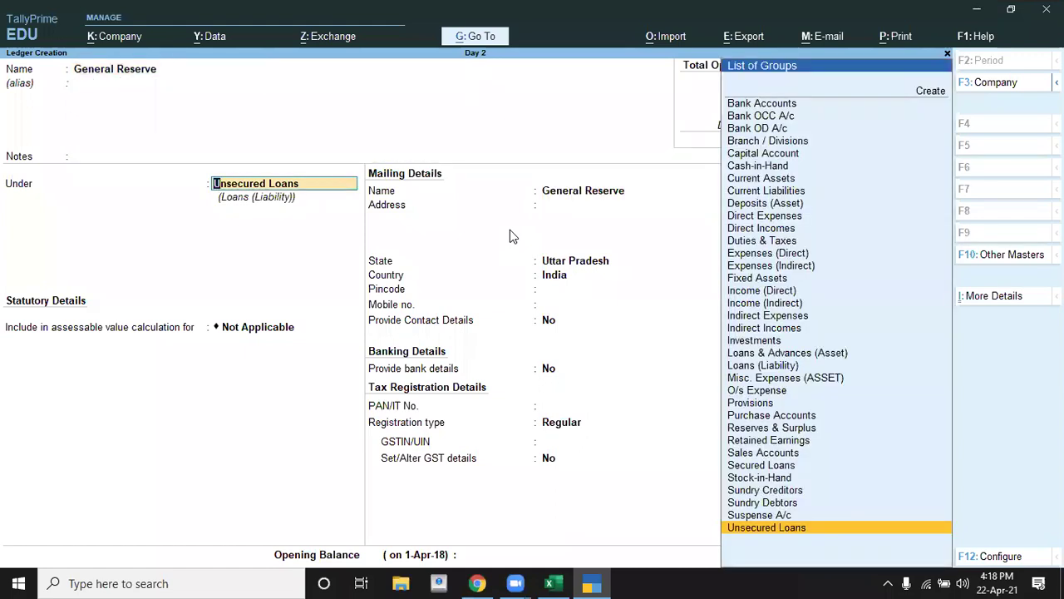
text(R)
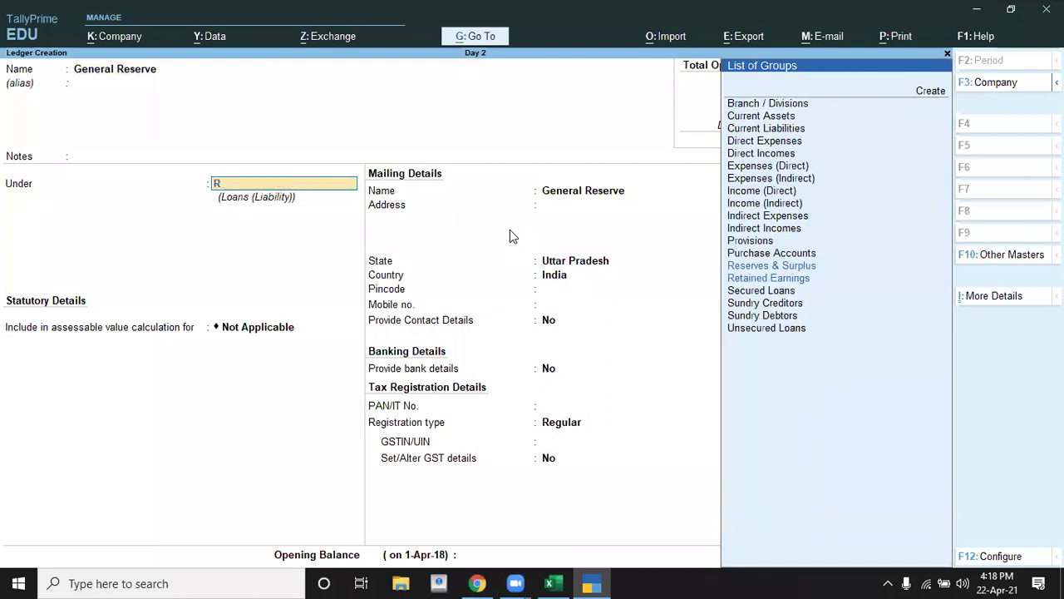
key(Return)
key(Return)
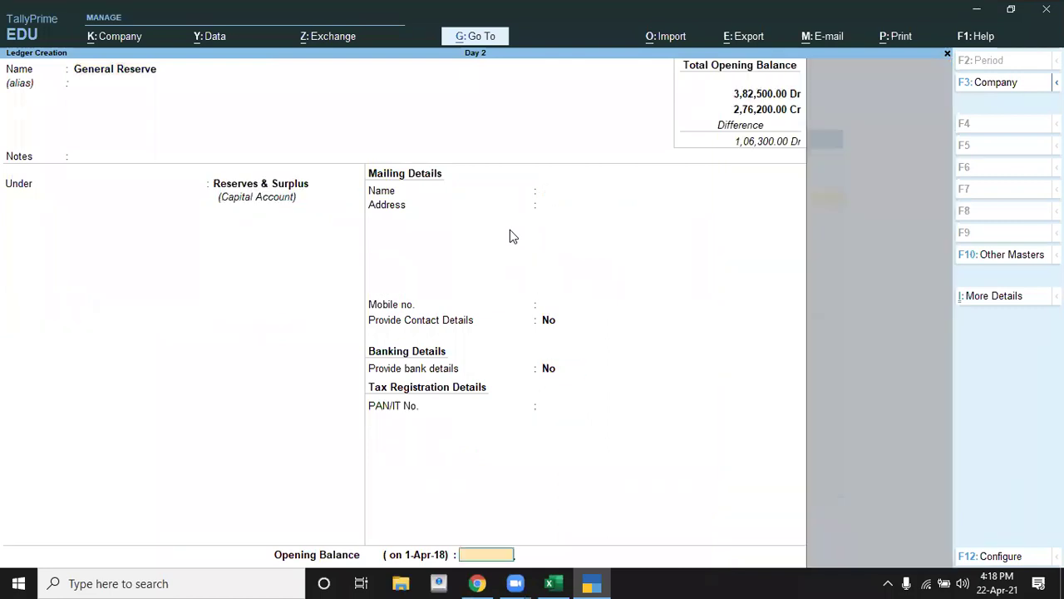
Enter a 69,000 Cr opening balance and save the ledger.
key(alt+Tab)
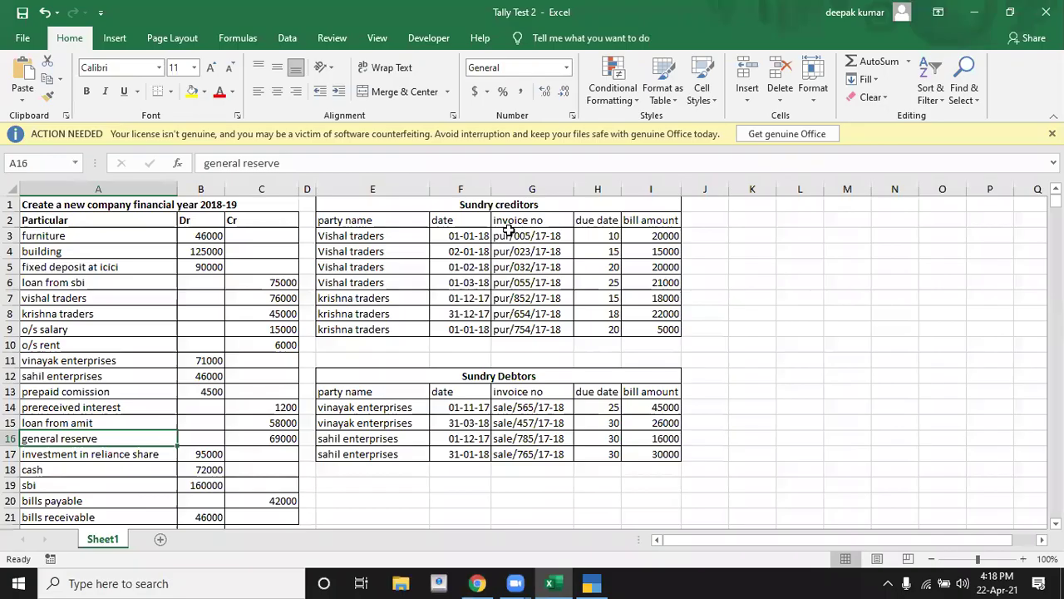
key(alt+Tab)
text(69000)
key(Return)
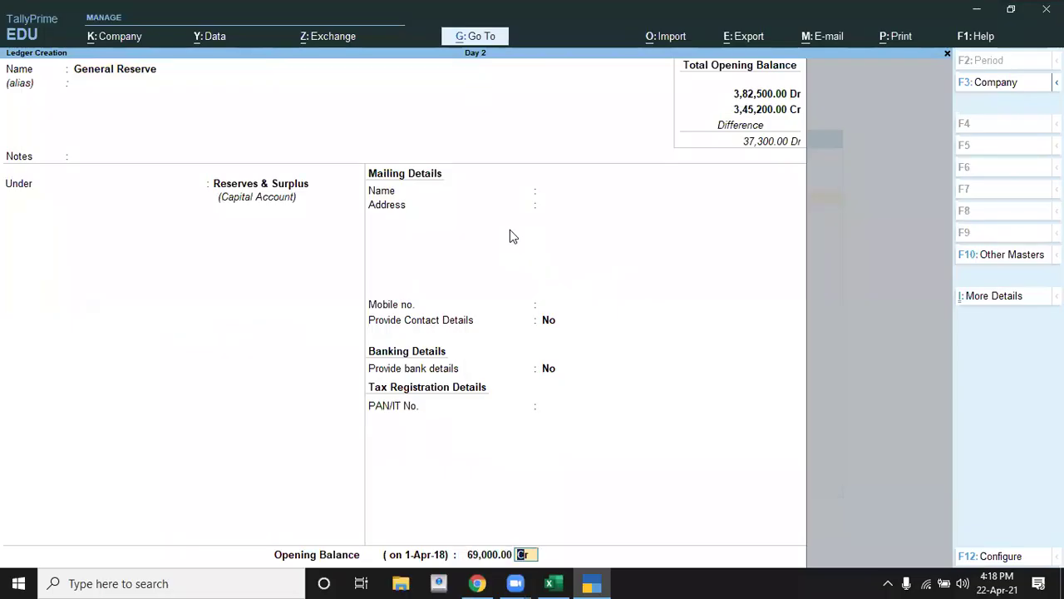
key(Return)
key(Return)
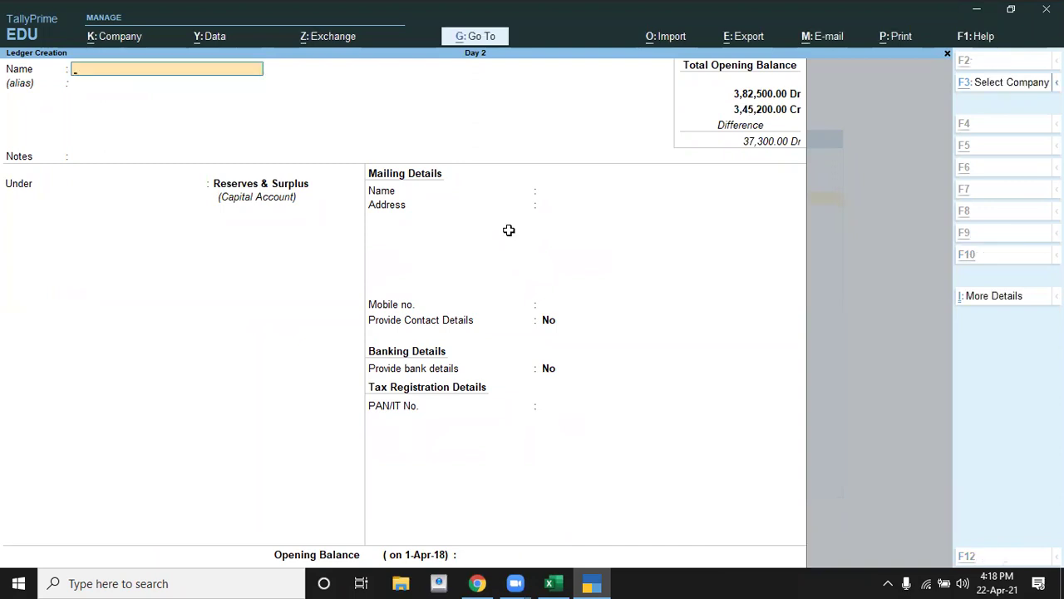
key(alt+Tab)
Name the new ledger 'Investment in Reliance Share' and place it under Investments.
key(Down)
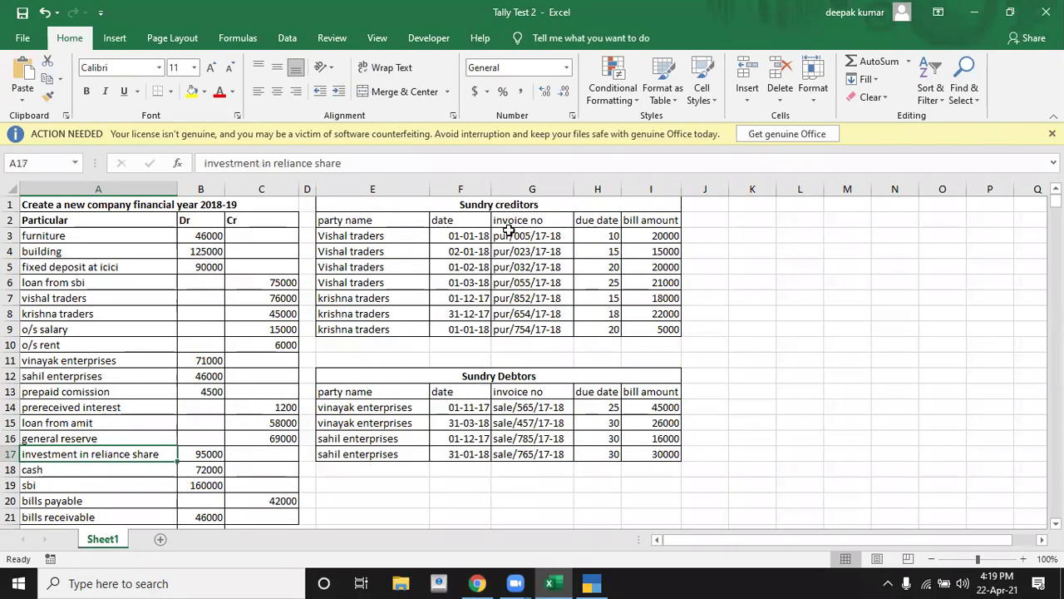
key(alt+Tab)
text(Inves)
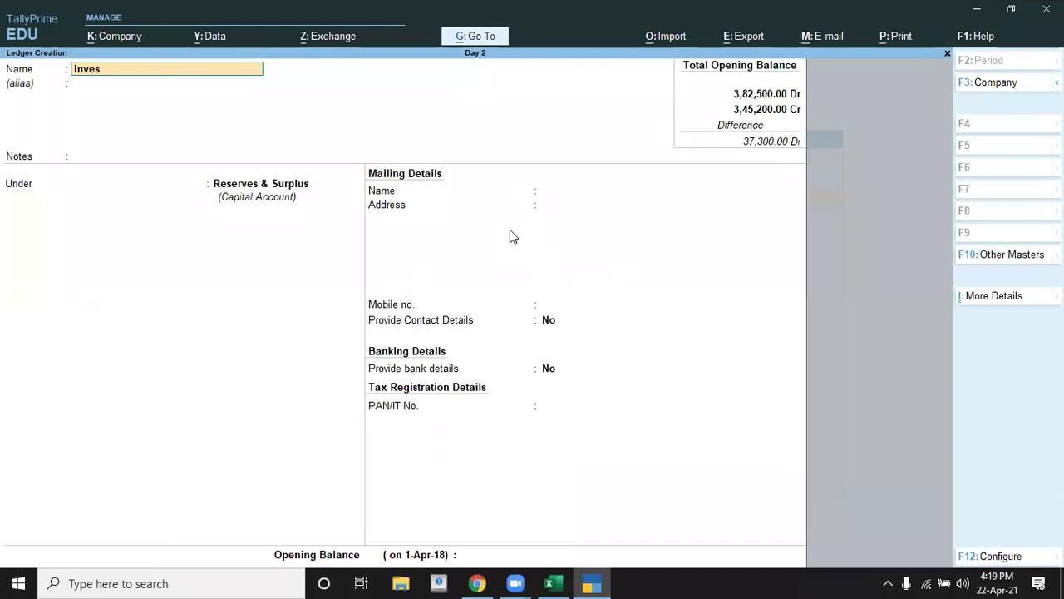
text(tment in Reliance Share)
key(Return)
key(Return)
key(Return)
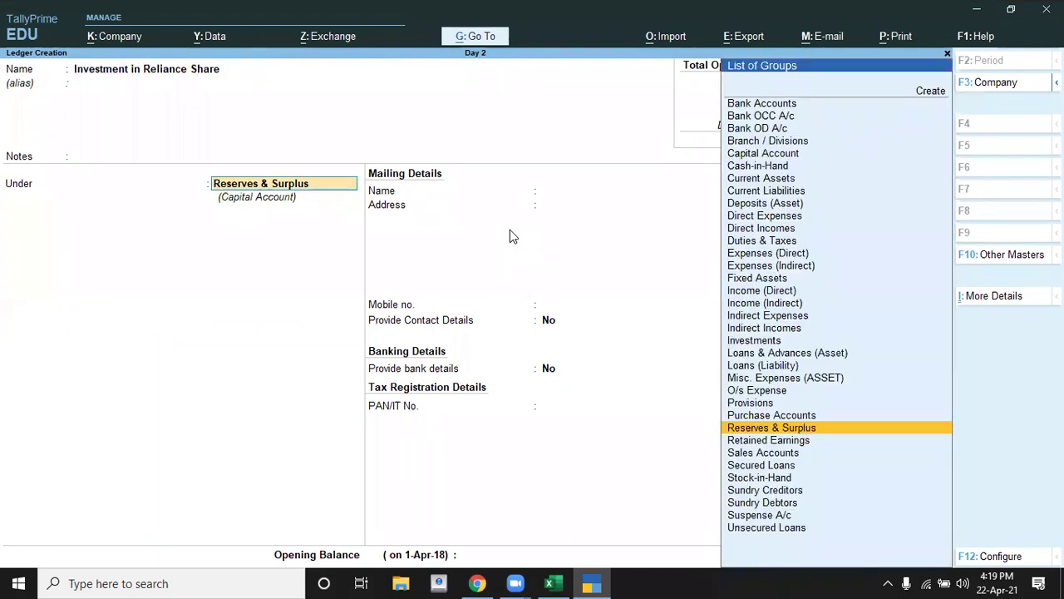
text(I)
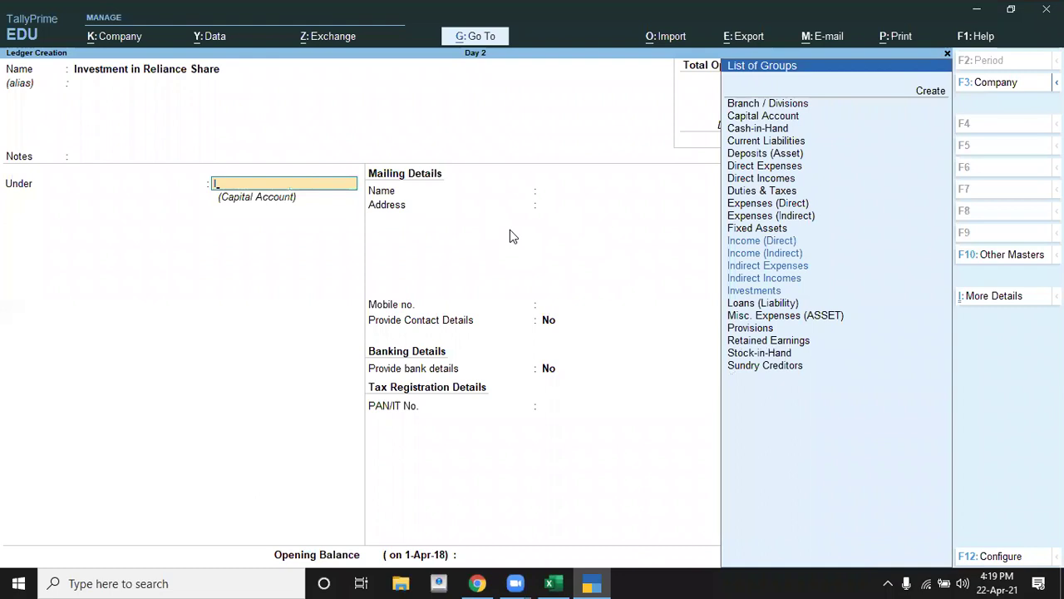
key(Down)
key(Down)
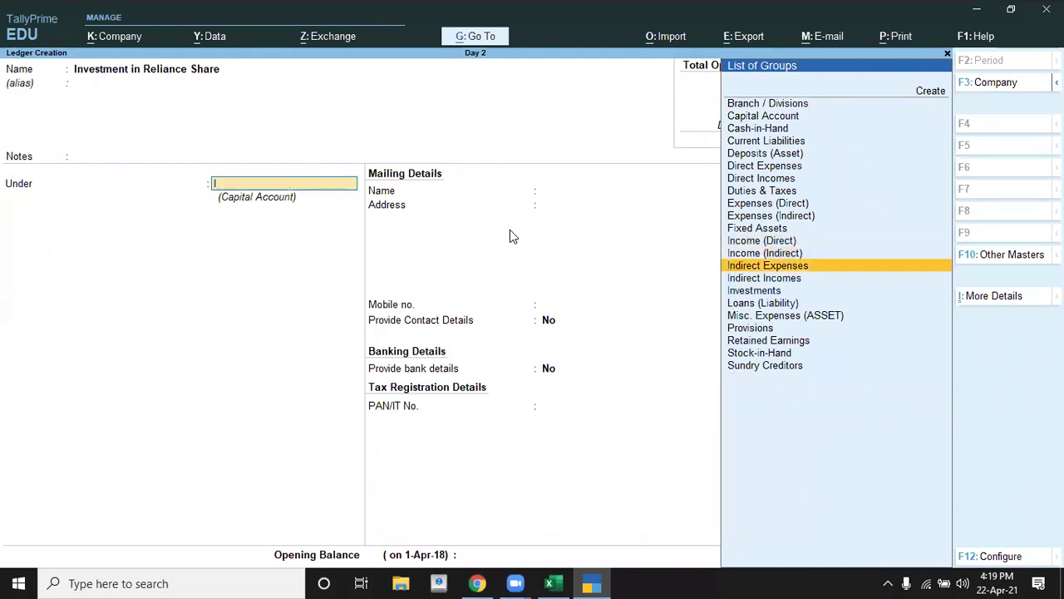
key(Down)
key(Down)
key(Return)
key(Return)
key(Return)
key(Return)
key(Return)
key(Return)
key(Return)
key(Return)
key(Return)
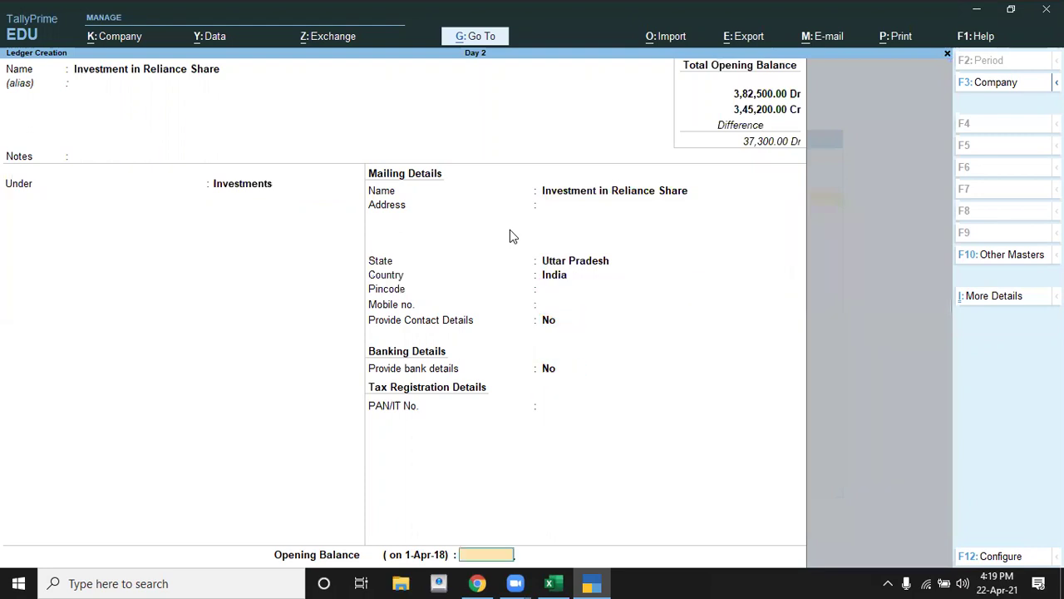
Enter a 95,000 Dr opening balance from Excel and save the ledger.
key(alt+Tab)
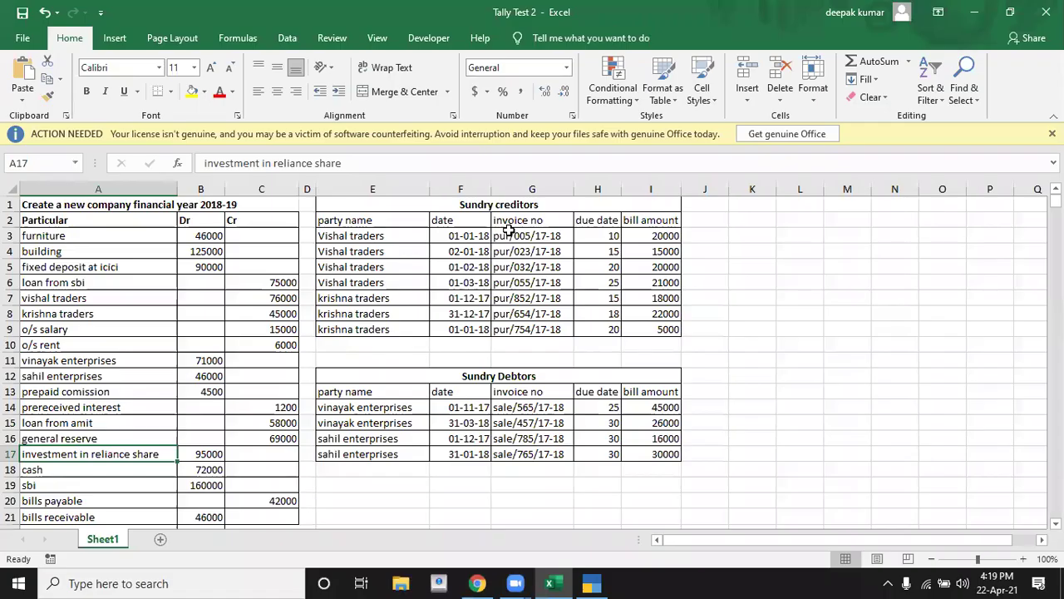
key(alt+Tab)
text(95,000)
key(Return)
key(Return)
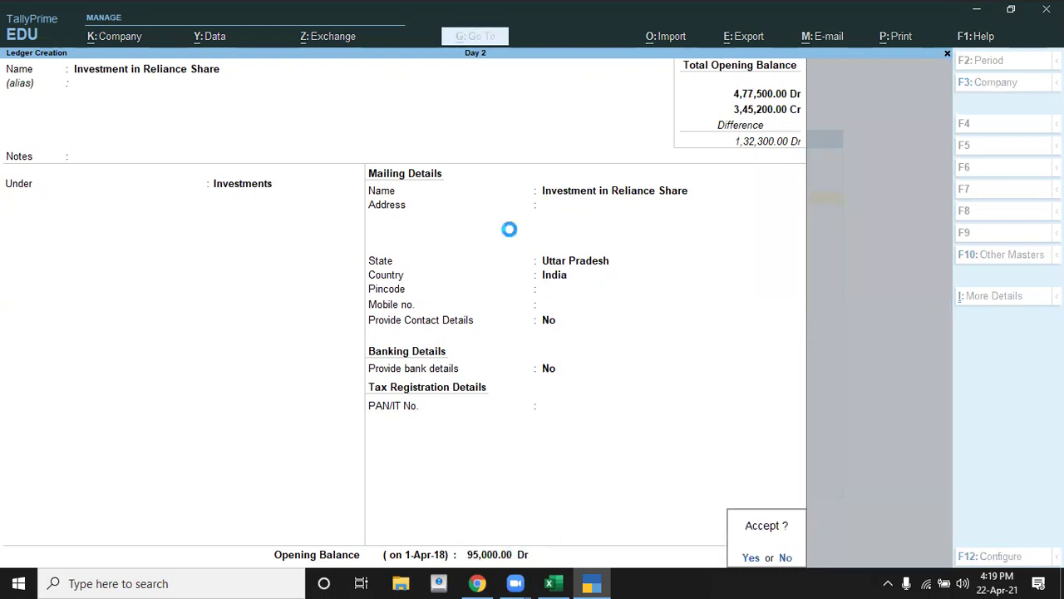
key(alt+Tab)
key(Down)
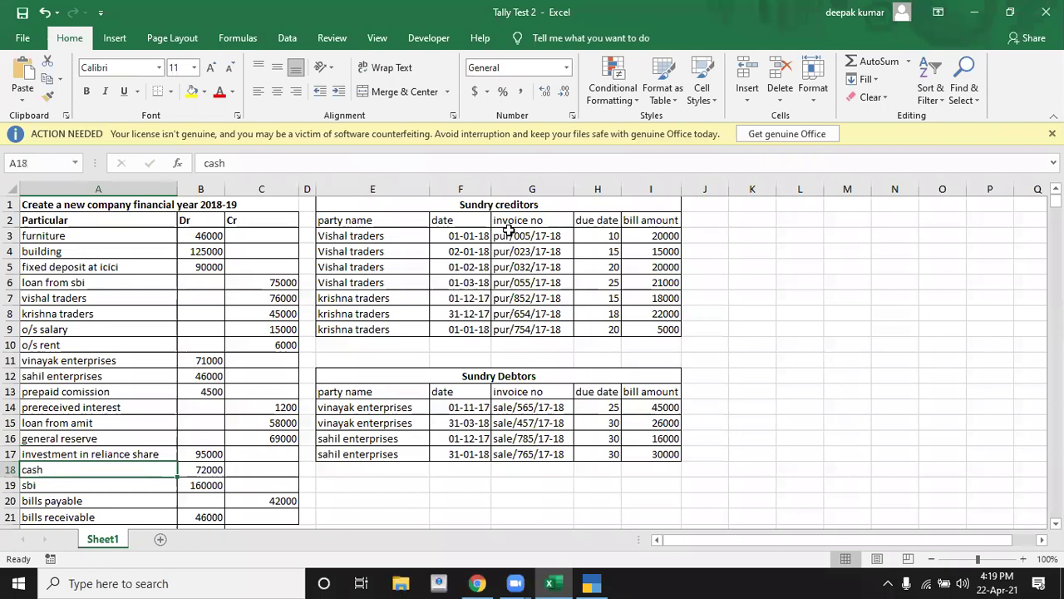
Name the new ledger 'Sbi' and place it under Bank Accounts.
key(Down)
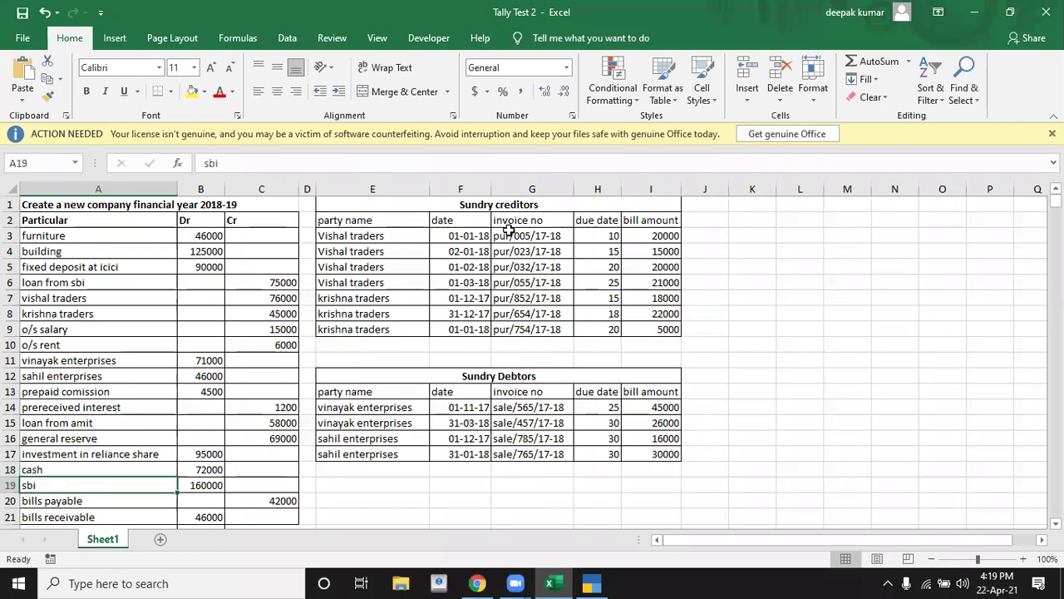
key(alt+Tab)
text(Sbi)
key(Return)
key(Return)
key(Return)
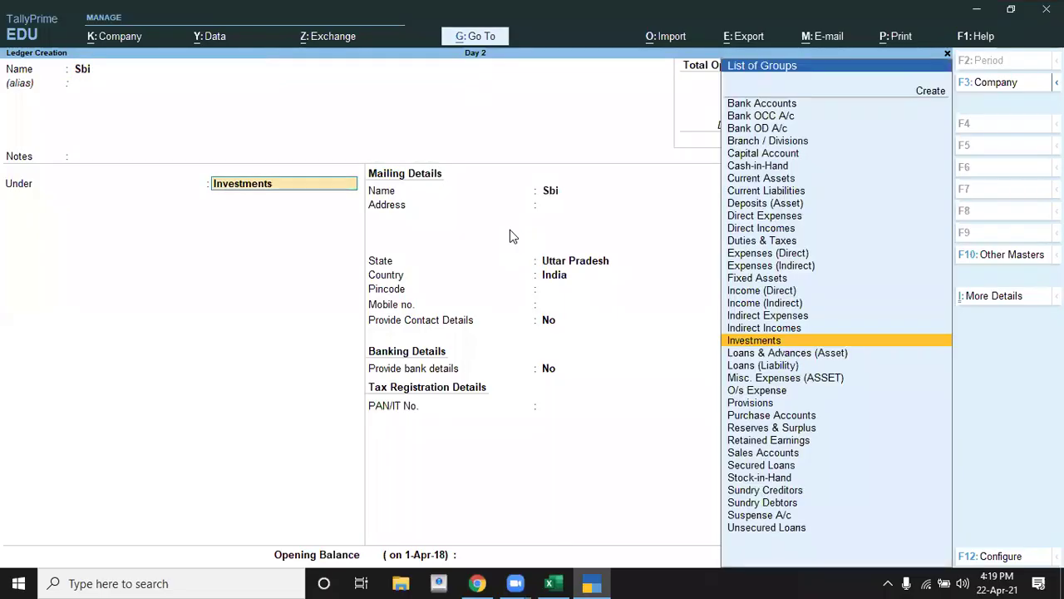
text(B)
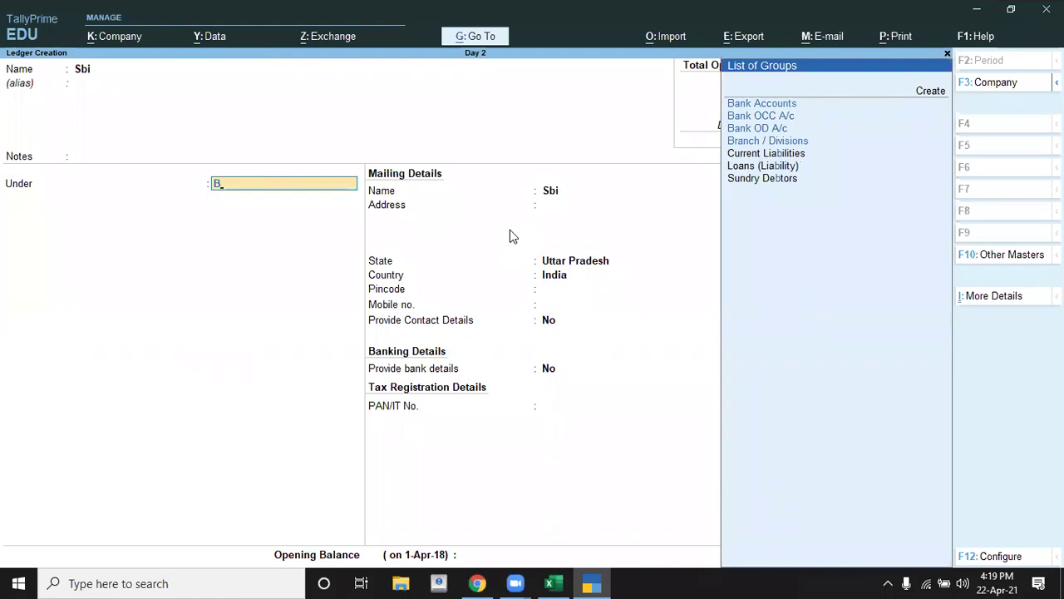
key(Return)
key(Return)
key(Return)
key(Return)
key(Return)
key(Return)
key(Return)
key(Return)
key(Return)
key(Return)
key(Return)
key(Return)
key(Return)
key(Return)
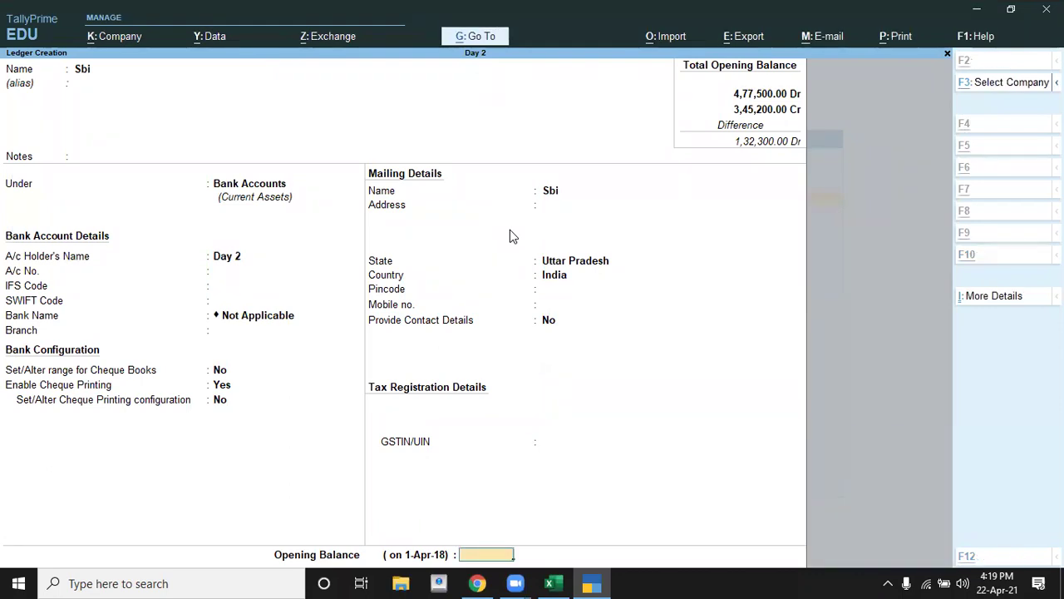
Enter a 1,60,000 Dr opening balance from Excel and save the ledger.
key(alt+Tab)
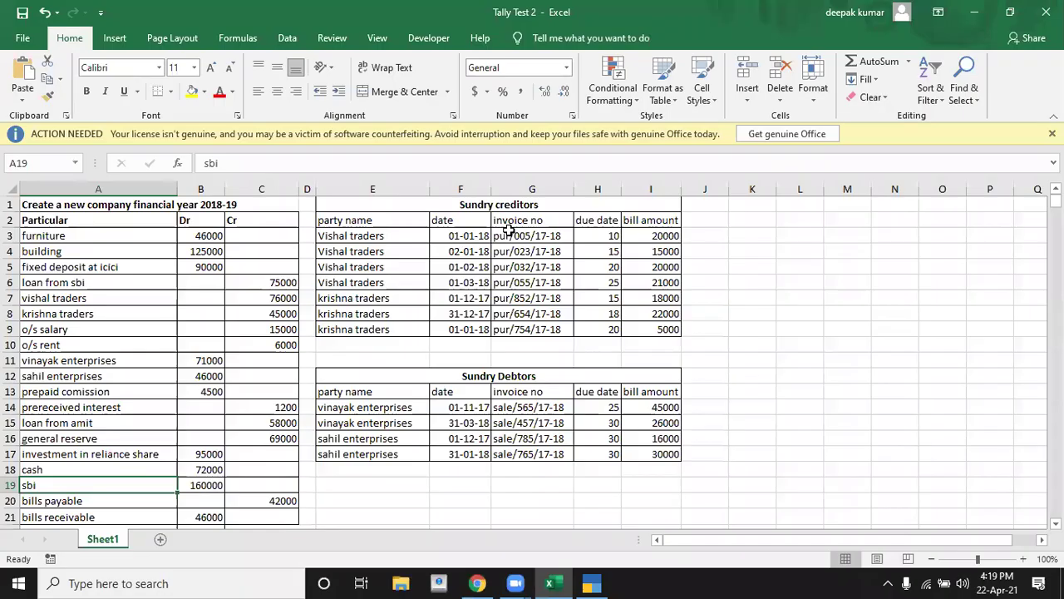
key(alt+Tab)
text(1,60,000)
key(Return)
key(Return)
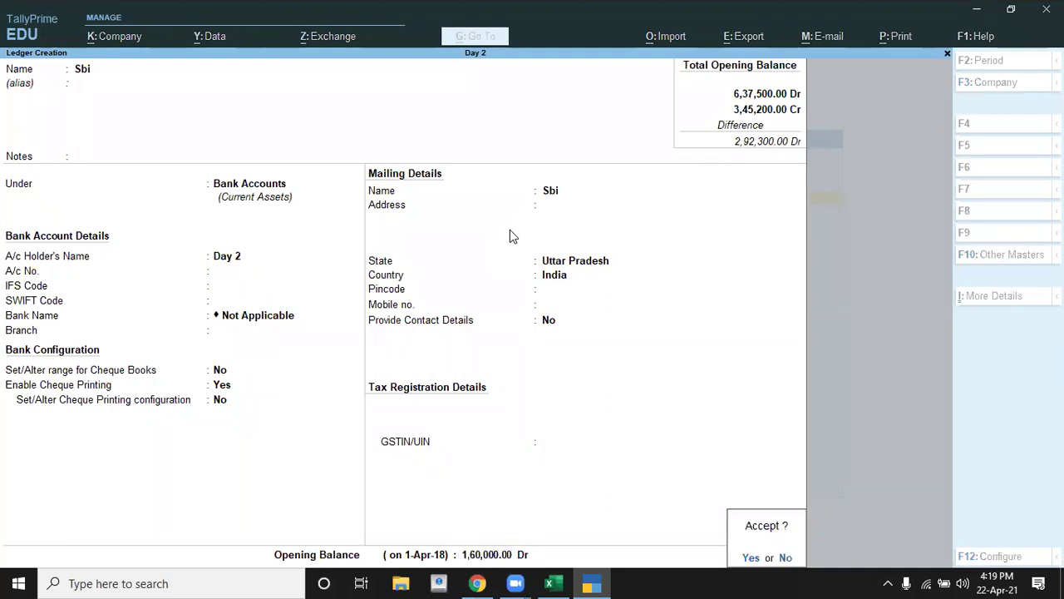
key(alt+Tab)
key(Down)
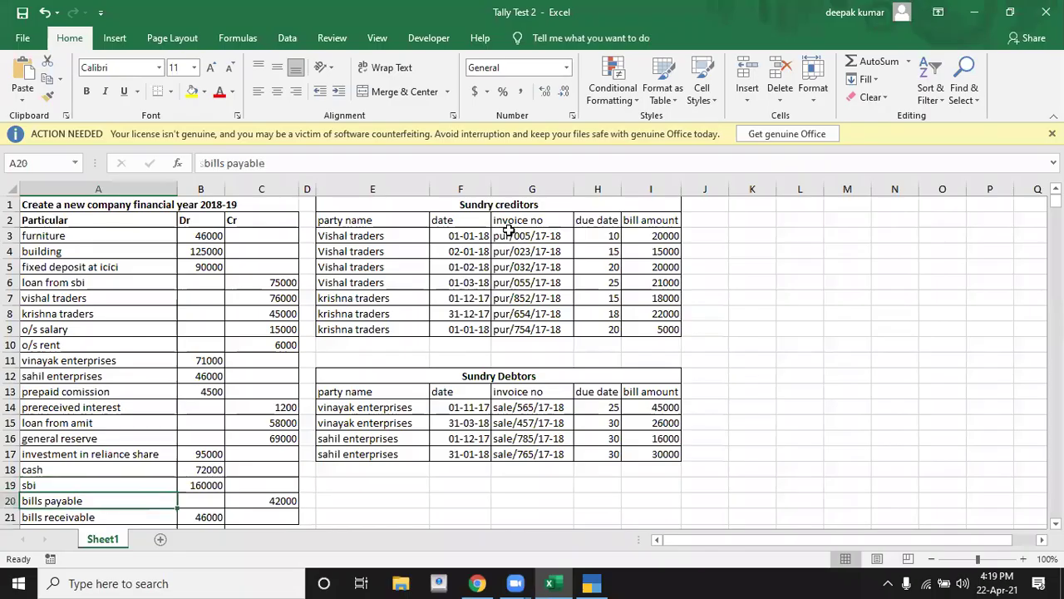
Name the new ledger 'Bills Payable' and place it under Current Liabilities.
key(alt+Tab)
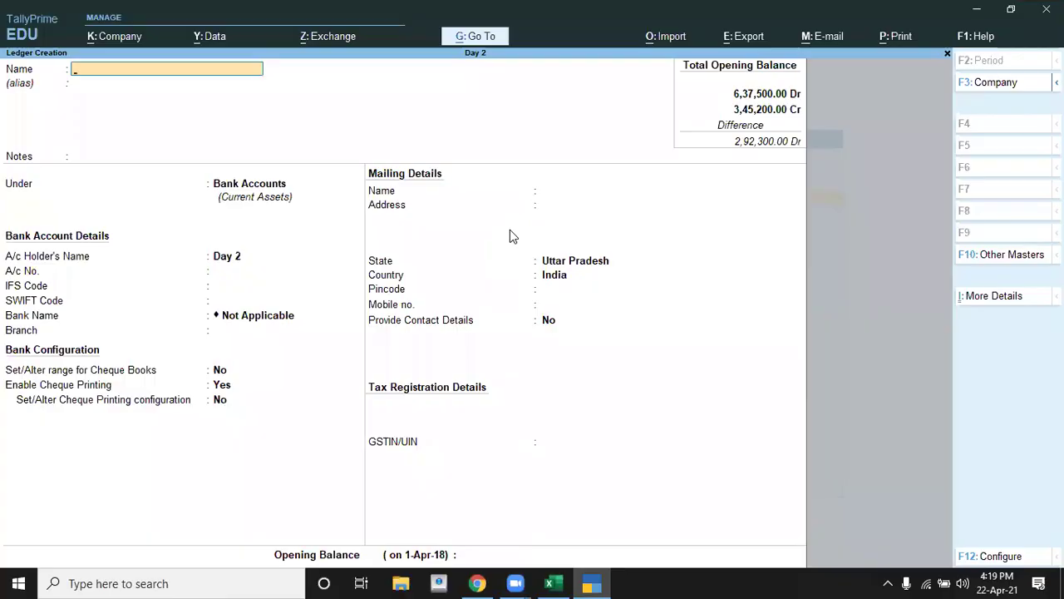
text(Bills Payable)
key(Return)
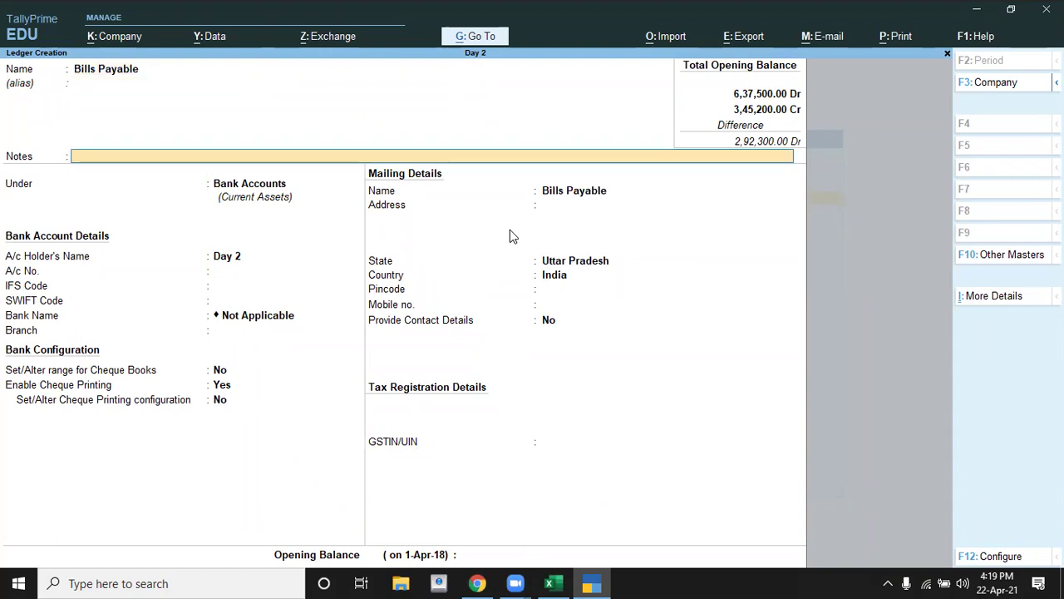
key(Return)
text(C)
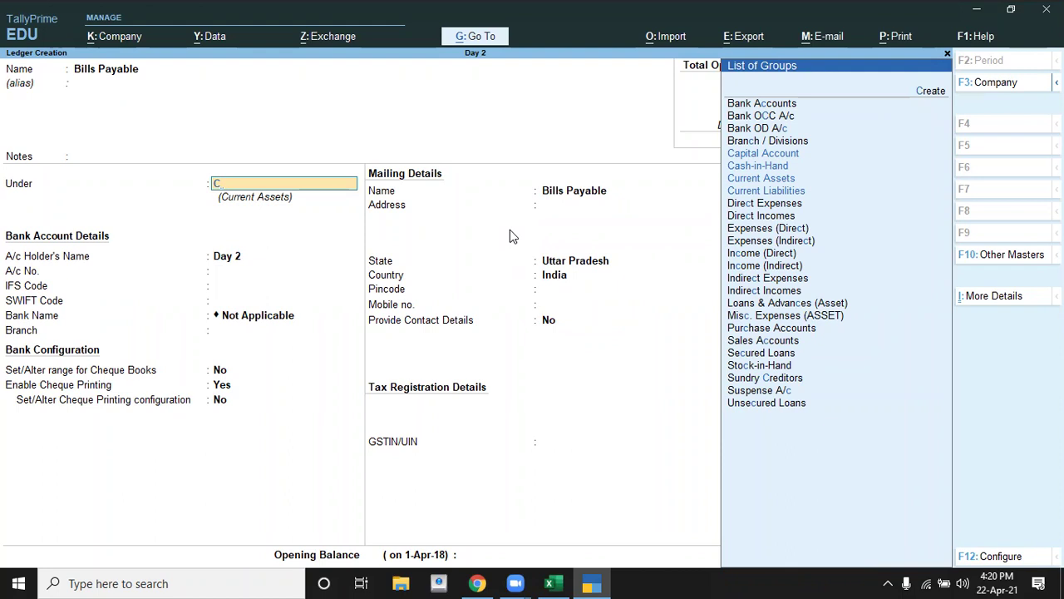
key(Down)
key(Down)
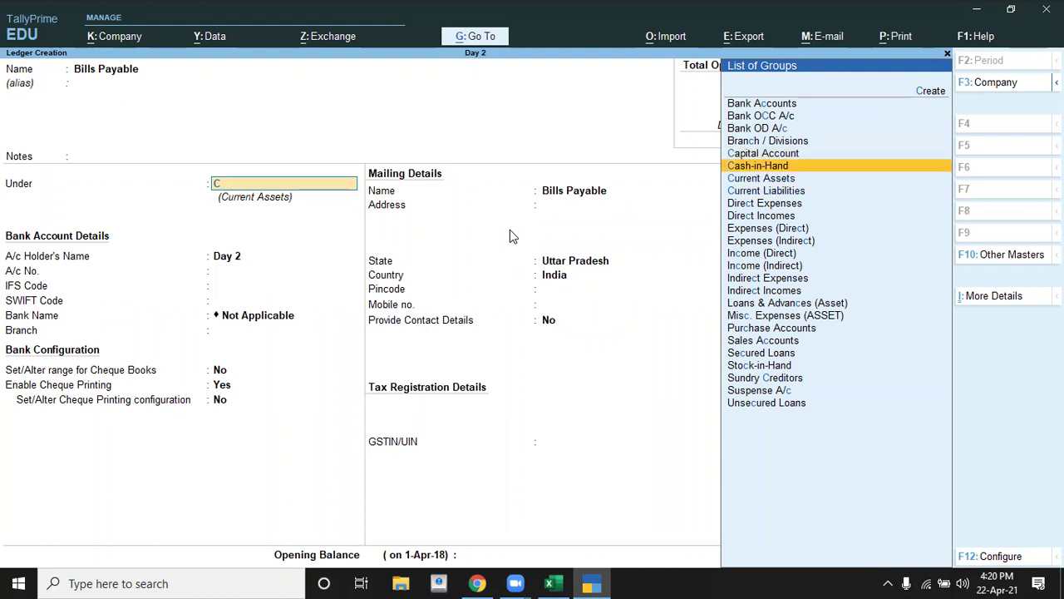
key(Down)
key(Down)
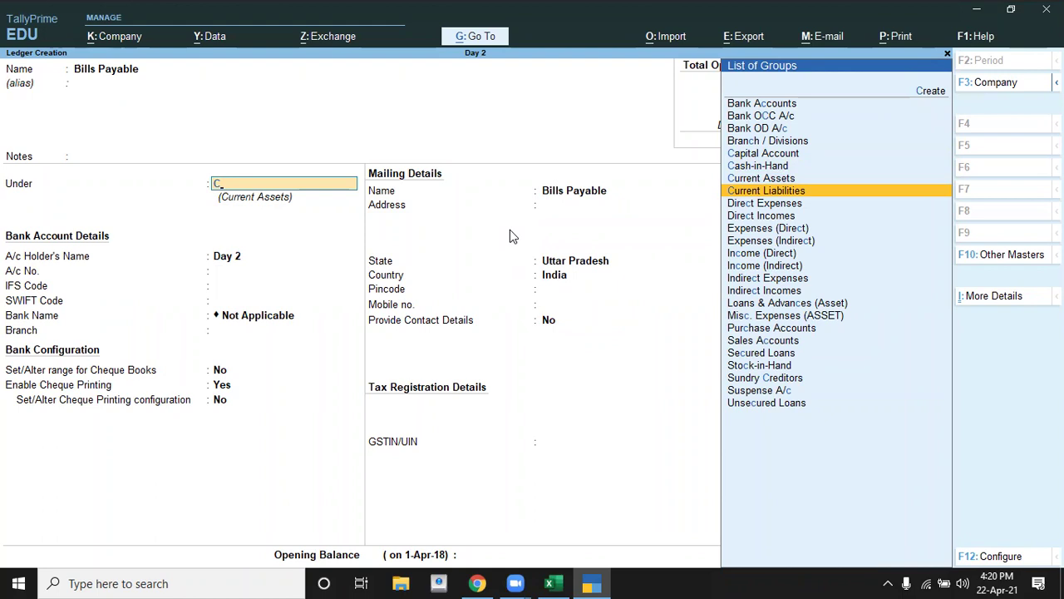
key(Return)
key(Return)
key(Return)
key(Return)
key(Return)
key(Return)
key(Return)
key(Return)
key(Return)
key(Return)
key(Return)
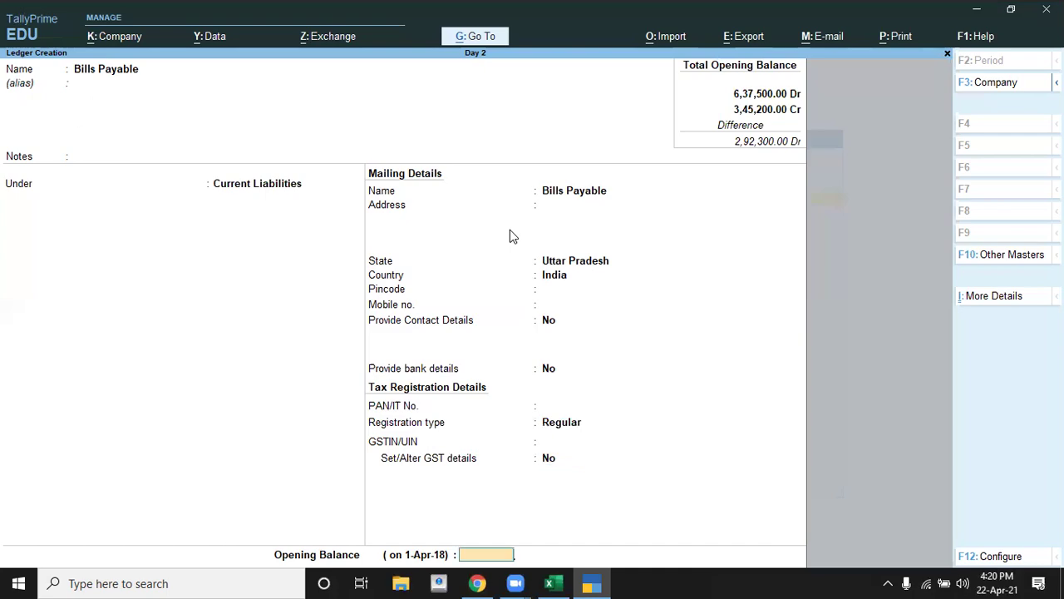
Enter a 42,000 Cr opening balance from Excel and save the ledger.
key(alt+Tab)
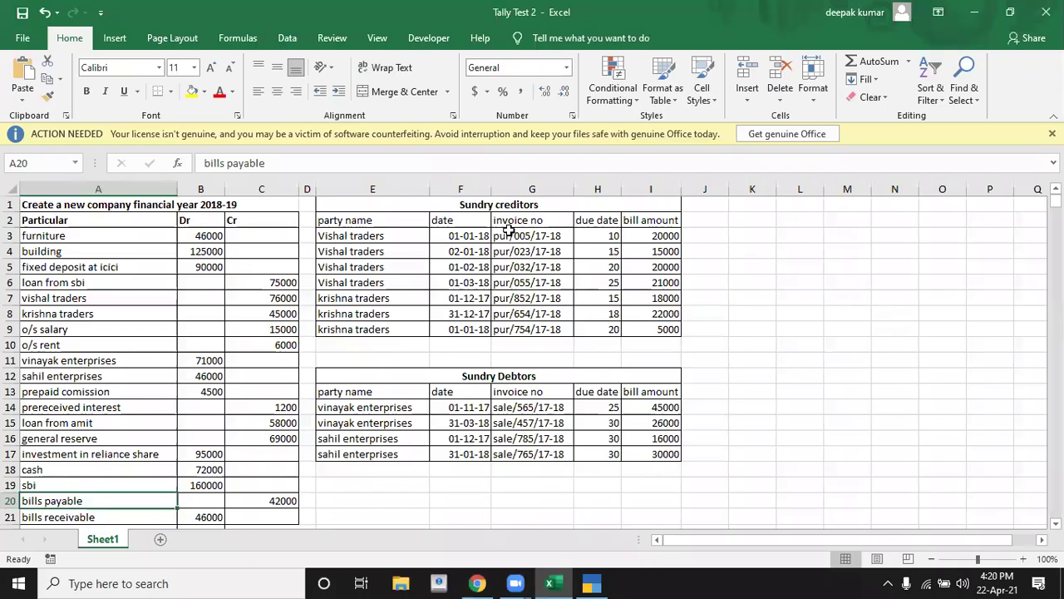
key(alt+Tab)
text(42000)
key(Return)
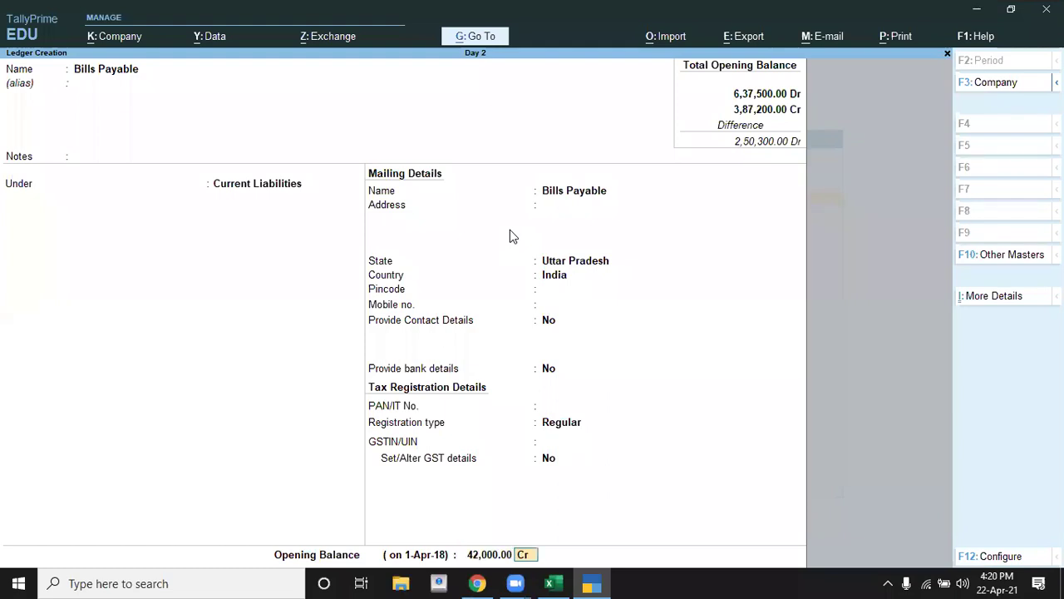
key(Return)
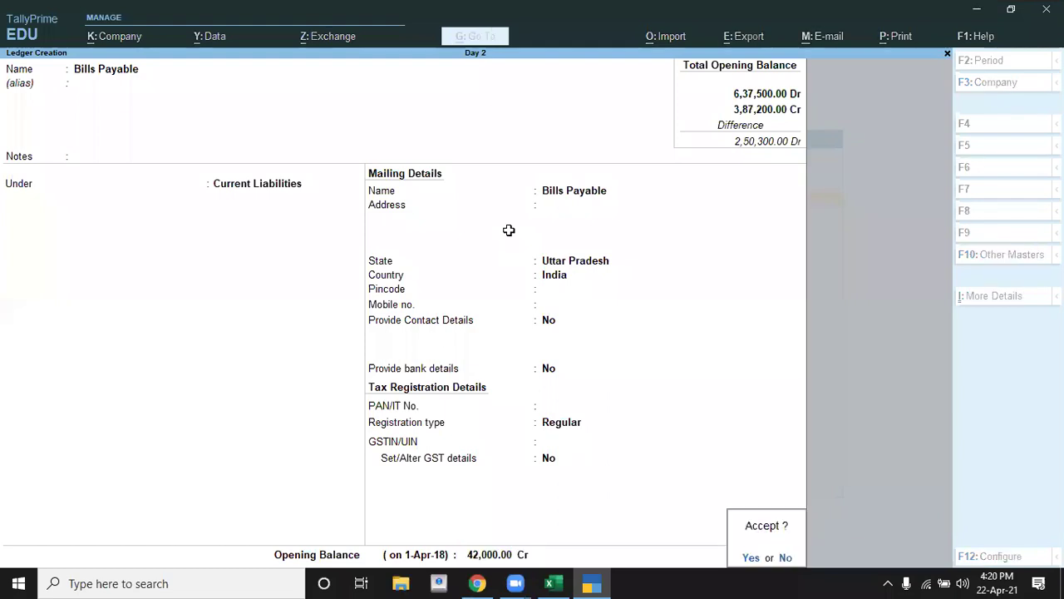
key(alt+Tab)
key(Down)
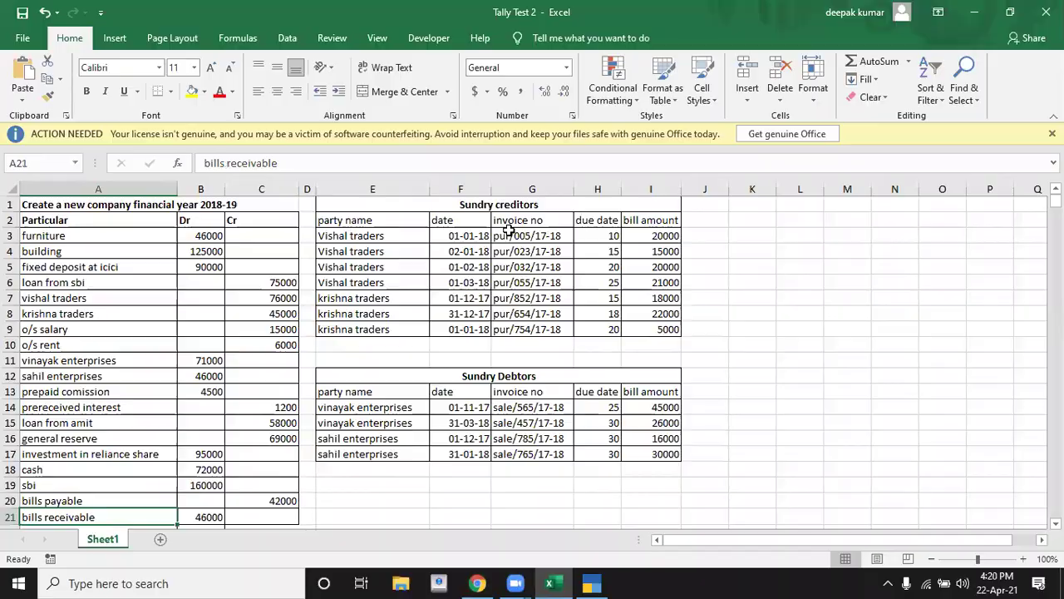
key(alt+Tab)
Create a 'Bills Receivable' ledger under Current Assets.
text(Bill)
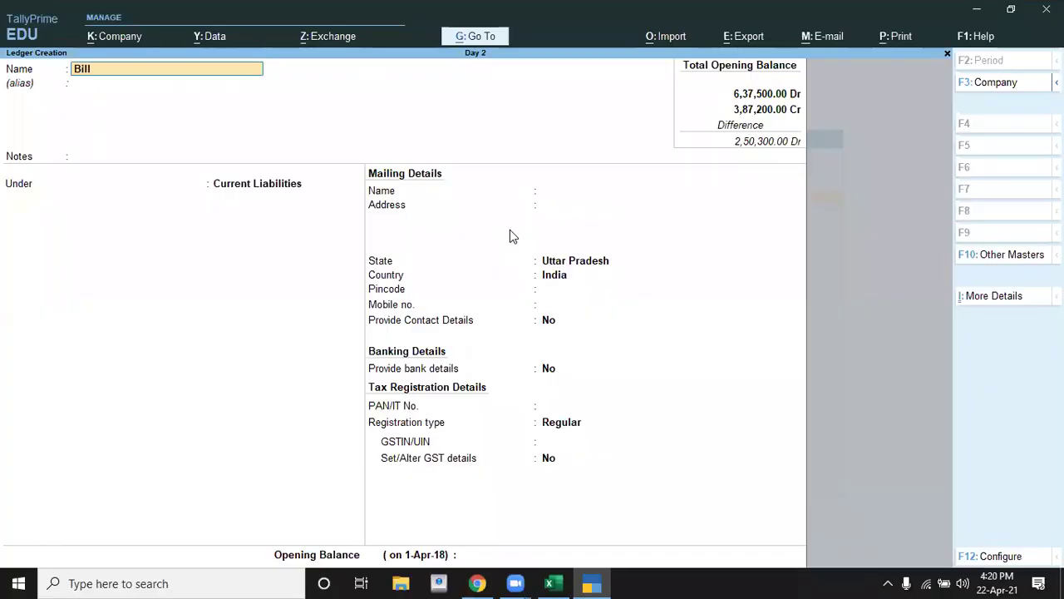
text(s Receivable)
key(Return)
key(Return)
key(Return)
text(C)
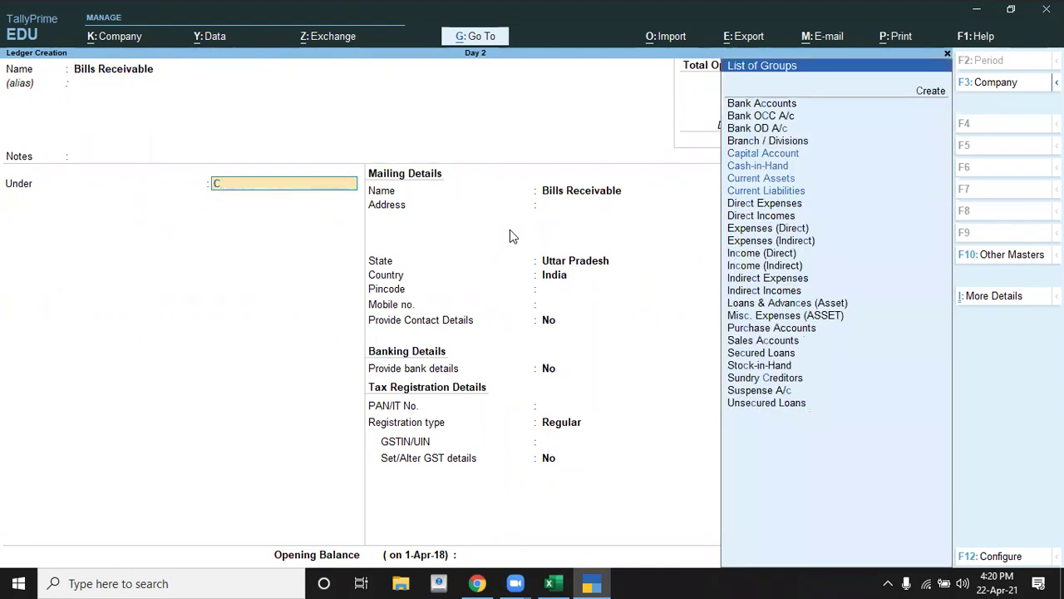
key(Down)
key(Down)
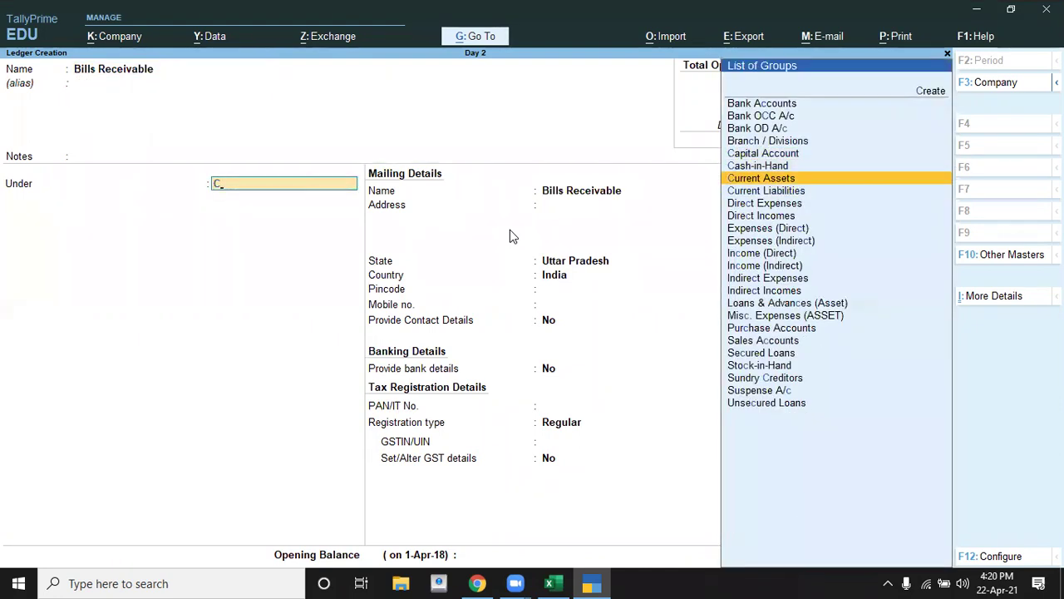
key(Return)
key(Return)
key(Return)
key(Return)
key(Return)
key(Return)
key(Return)
key(Return)
key(Return)
key(Return)
key(Return)
key(Return)
key(Return)
key(Return)
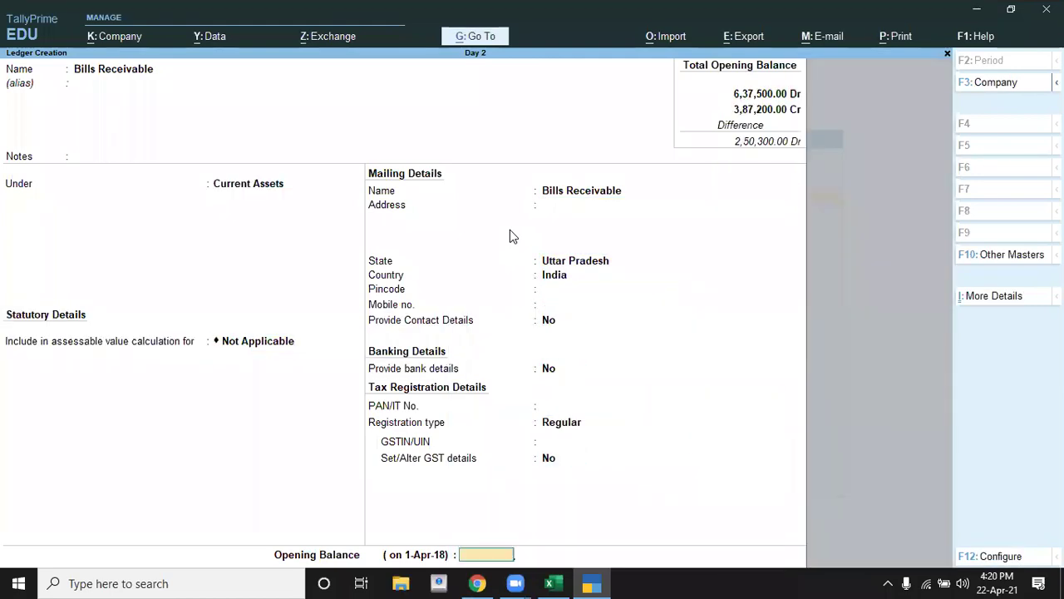
Give Bills Receivable a 46,000 Dr opening balance and save it.
key(alt+Tab)
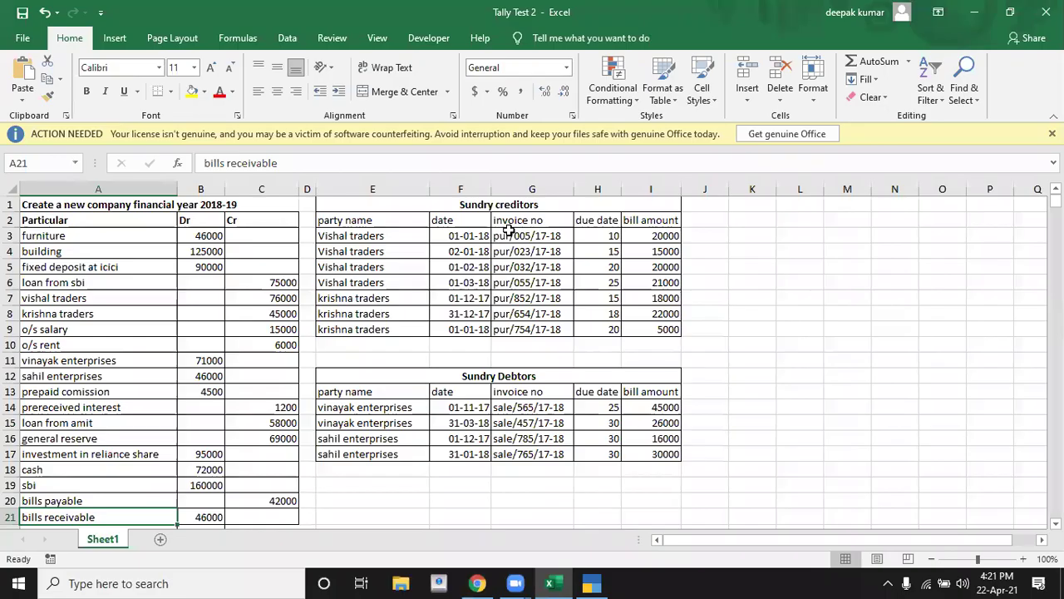
key(alt+Tab)
text(6000)
key(Return)
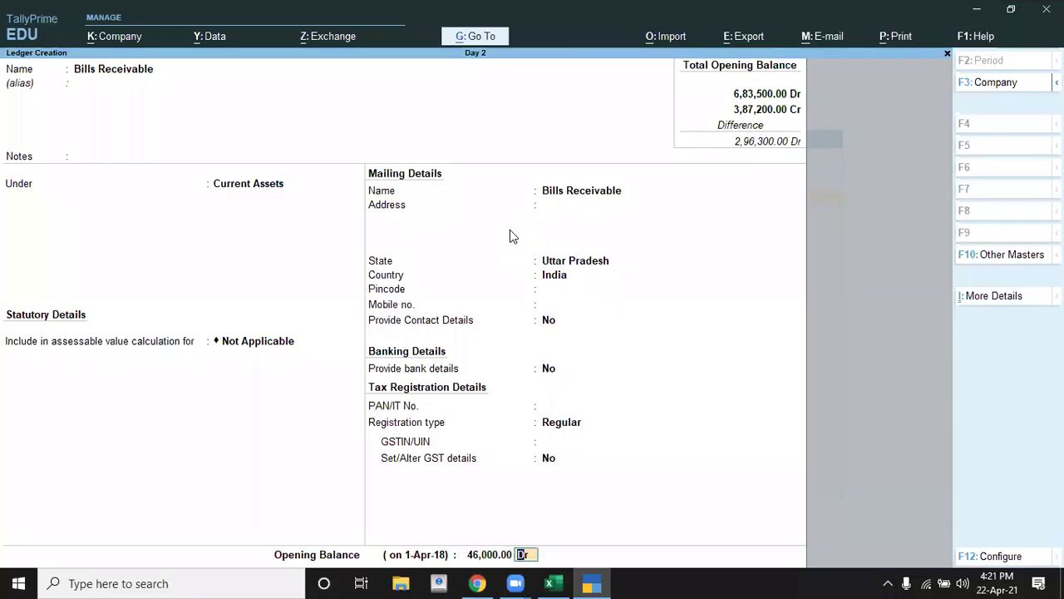
key(Return)
key(alt+Tab)
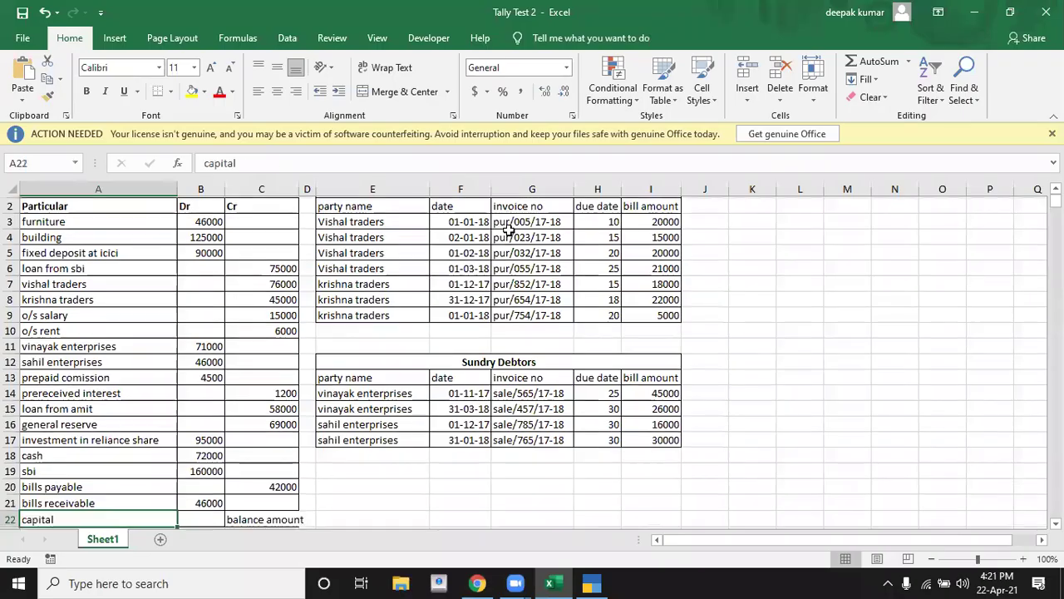
Review the capital amount in the spreadsheet, then leave the empty ledger creation form.
key(Down)
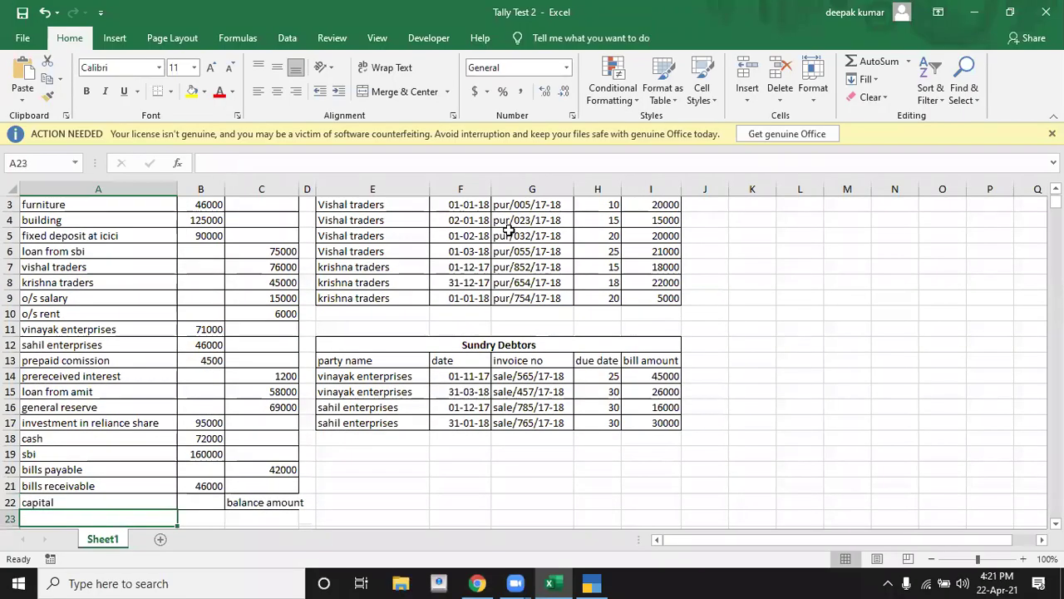
key(Up)
key(Right)
key(Right)
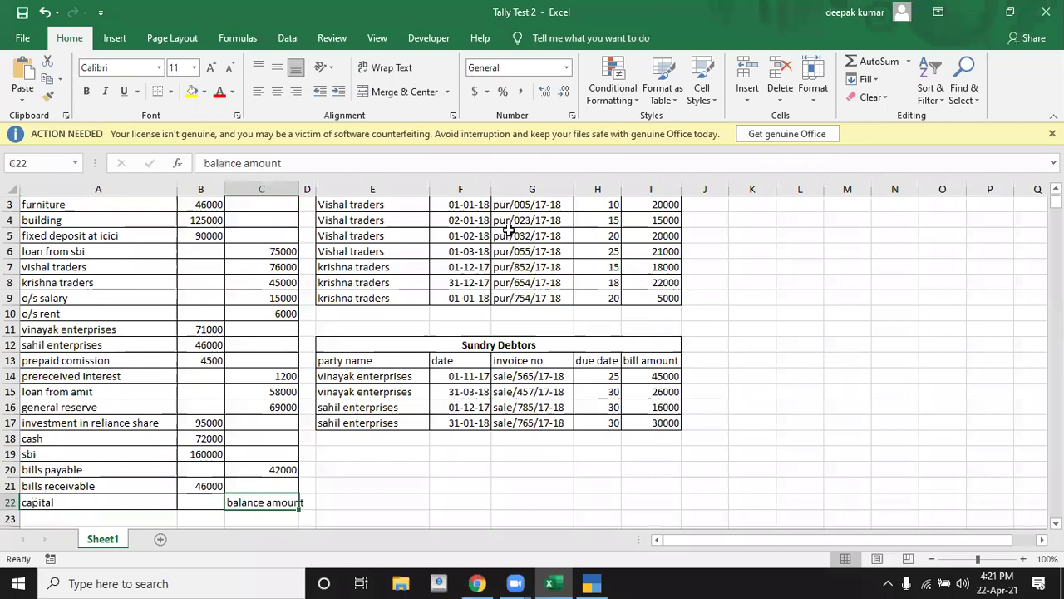
key(alt+Tab)
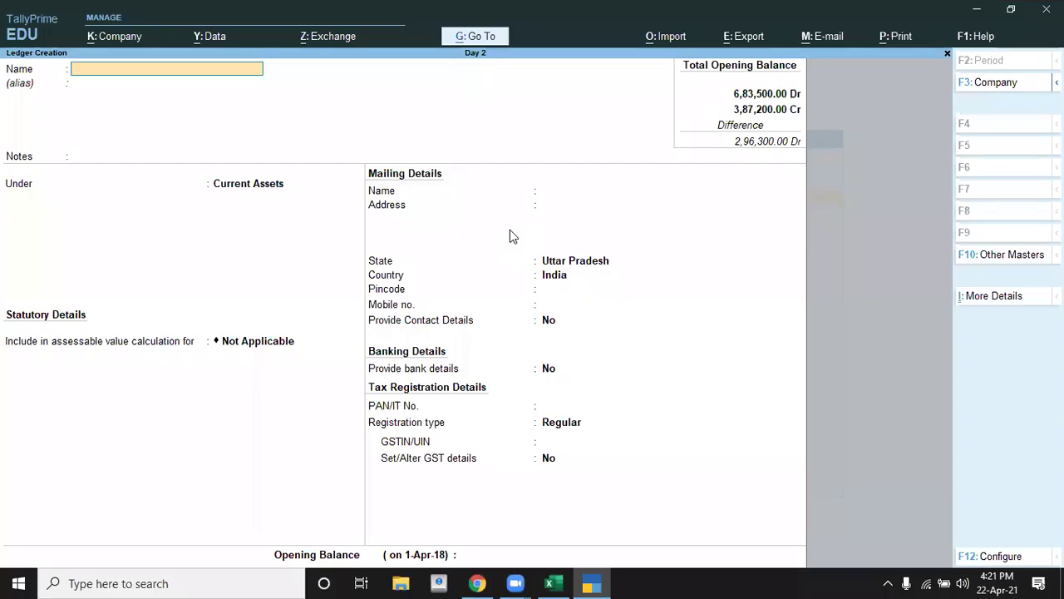
key(Escape)
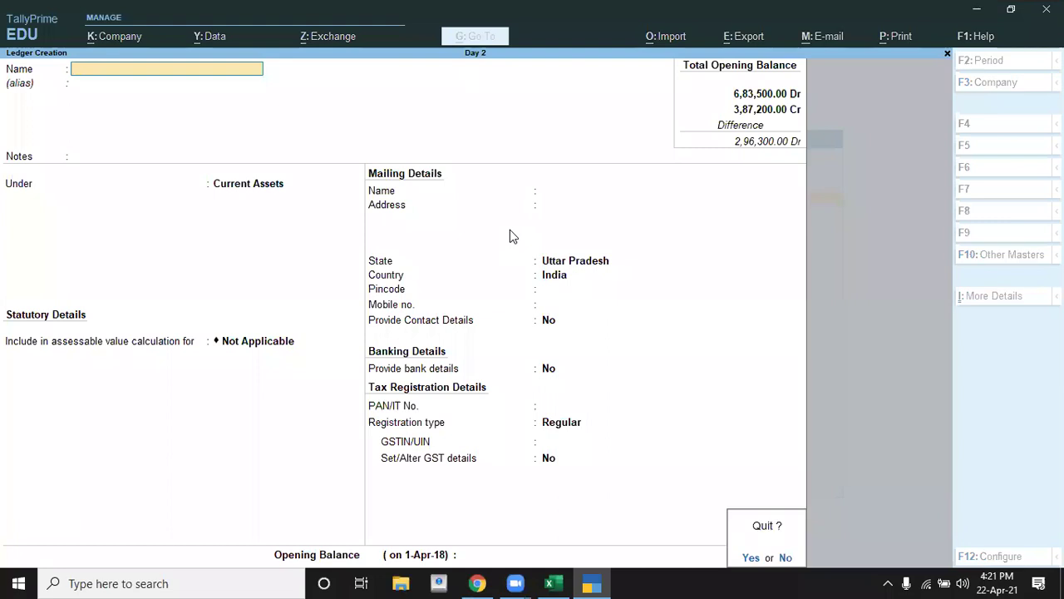
Quit ledger creation and open the Cash ledger for alteration.
key(y)
key(Escape)
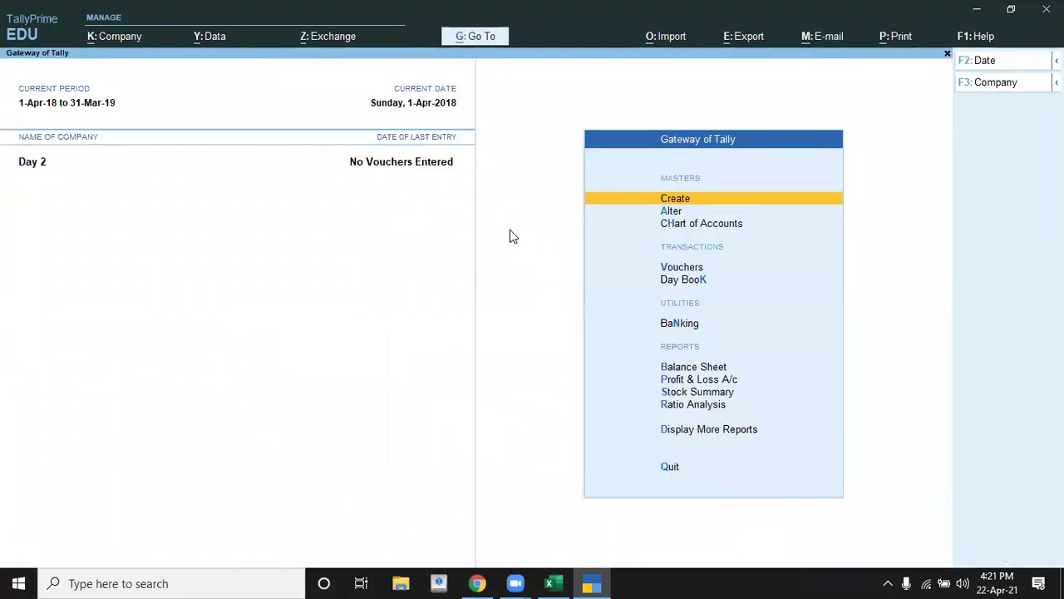
key(Down)
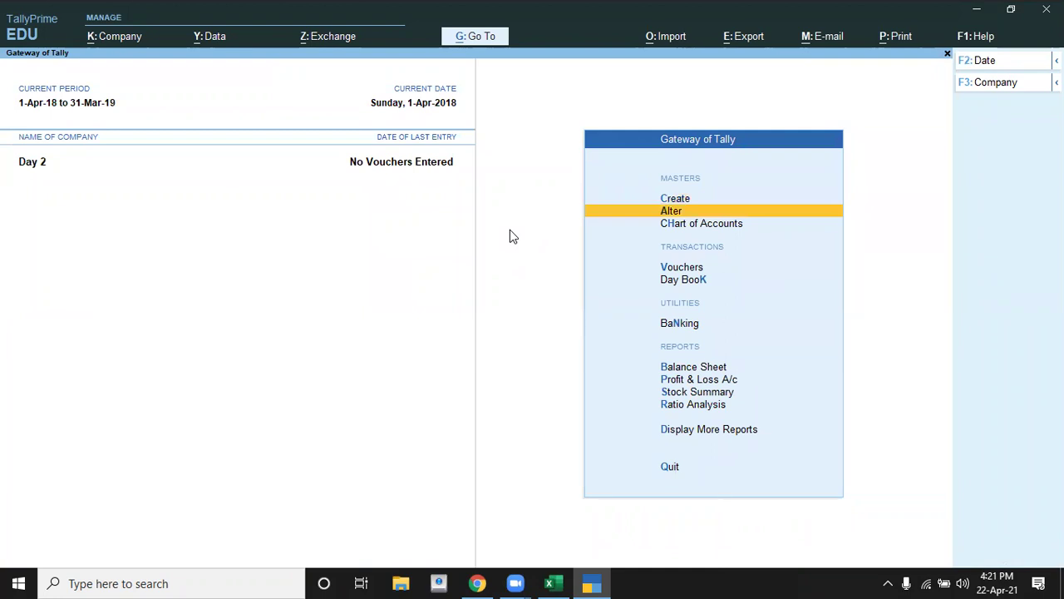
key(Return)
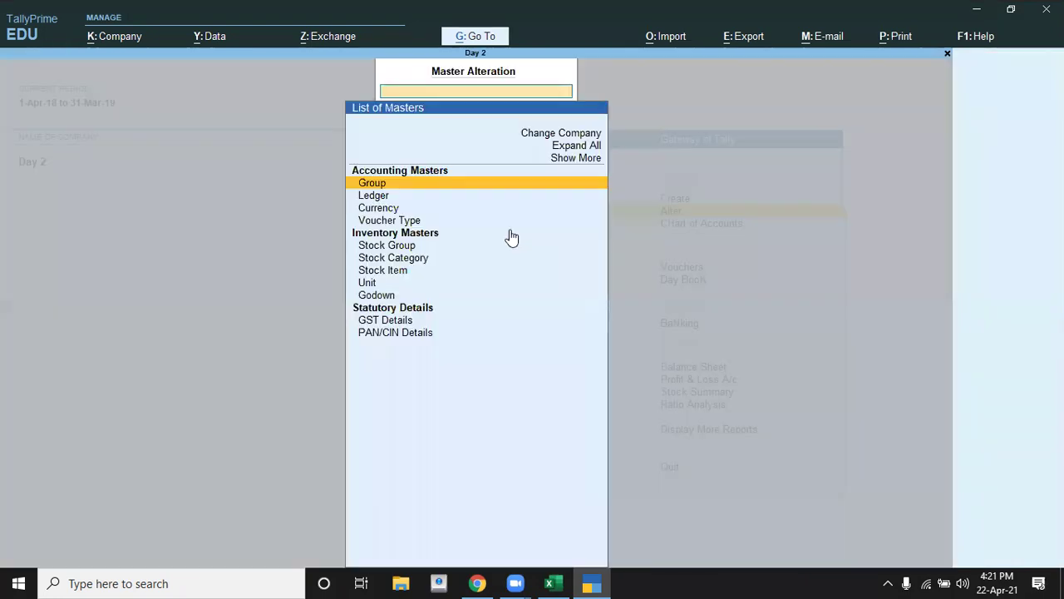
key(Down)
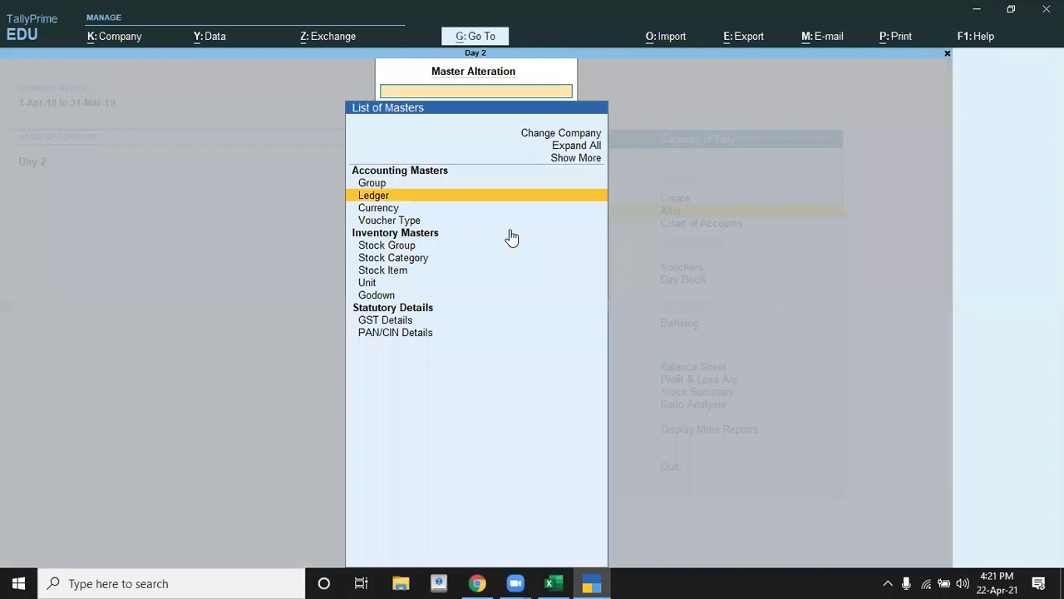
key(Return)
key(Down)
key(Down)
key(Down)
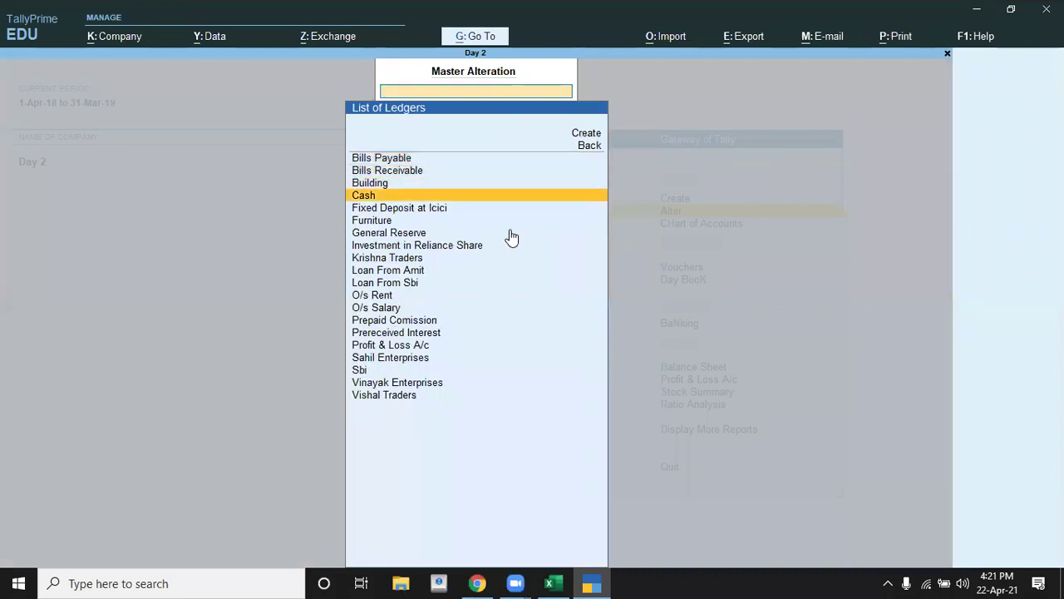
key(Return)
key(Return)
key(Return)
key(Return)
key(Return)
key(Return)
key(Return)
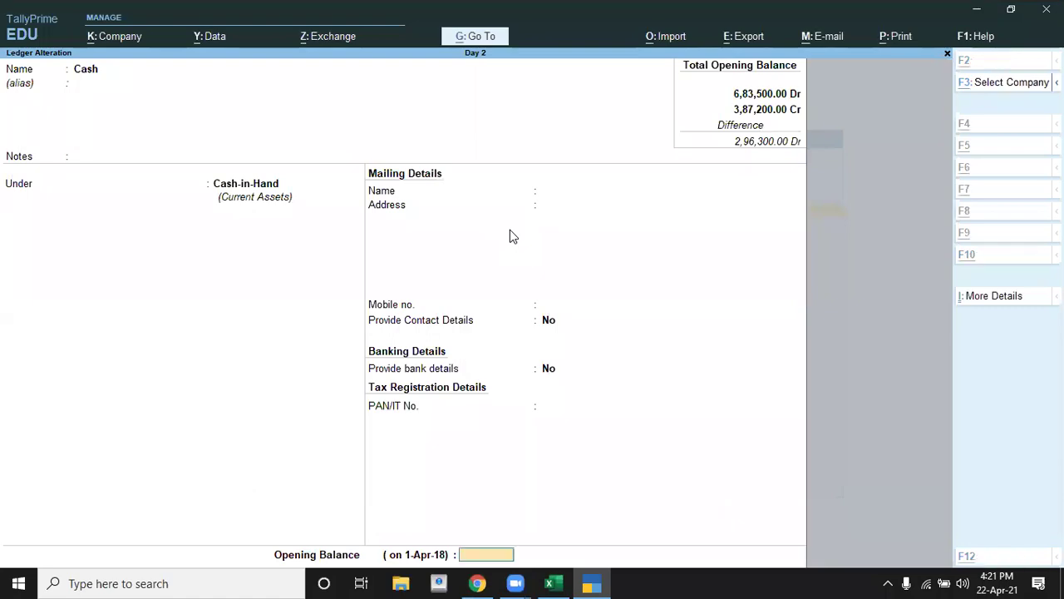
Set the Cash opening balance to 72,000 Dr, matching the spreadsheet.
key(alt+Tab)
key(Up)
key(Up)
key(Up)
key(Up)
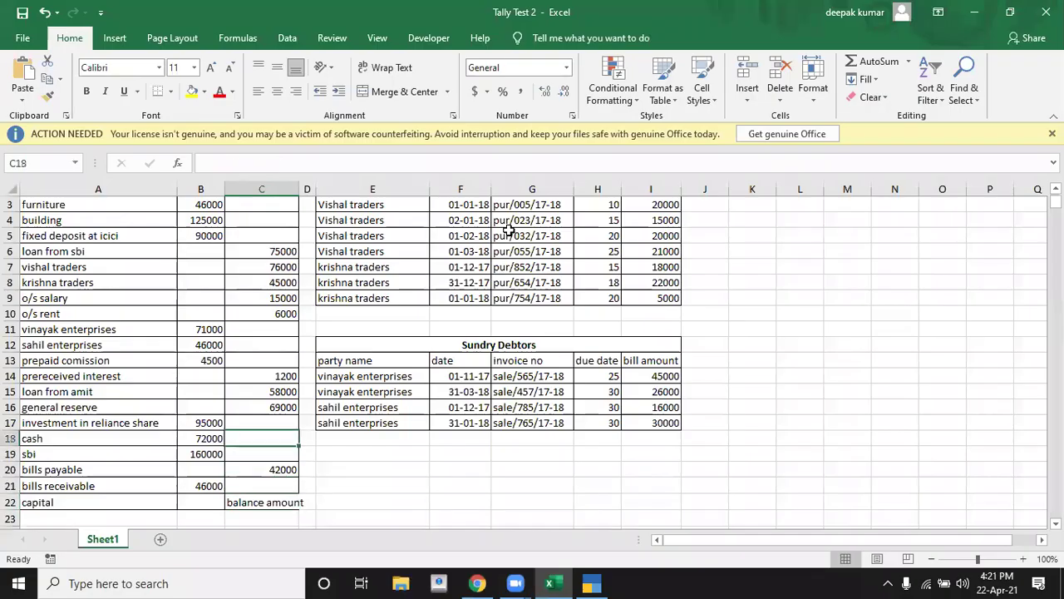
key(Left)
key(alt+Tab)
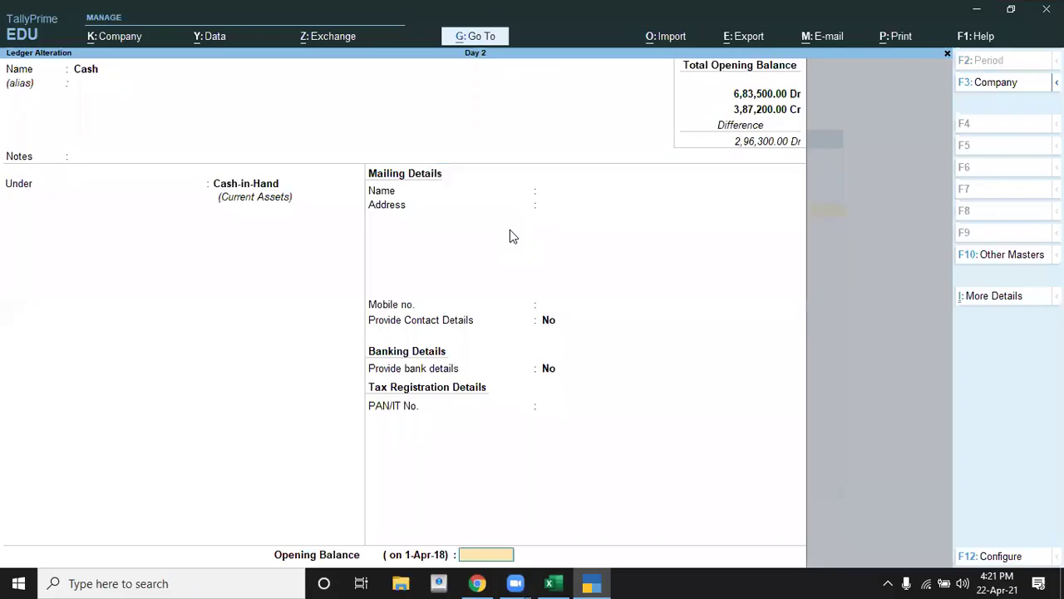
text(72000)
key(Return)
key(Return)
key(Return)
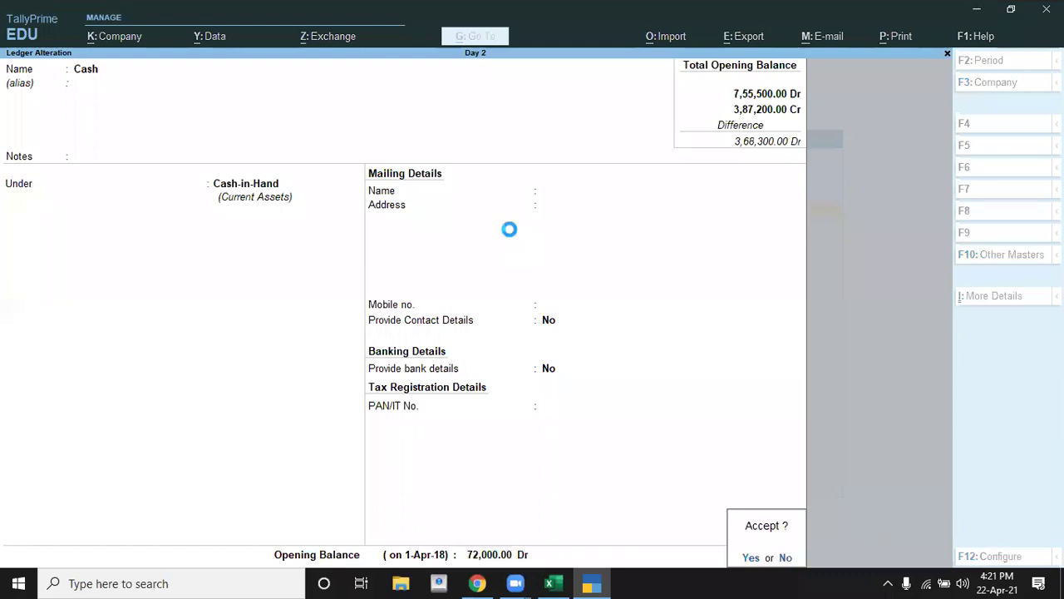
Review the capital row in the spreadsheet and back out of the ledger list.
key(alt+Tab)
key(Down)
key(Down)
key(Down)
key(Down)
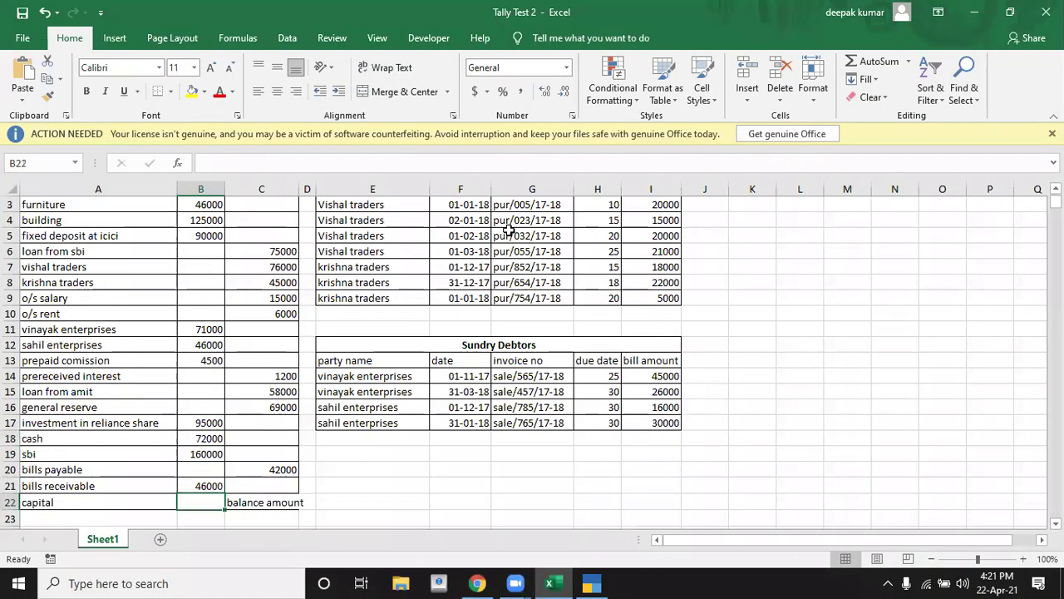
key(Left)
key(Up)
key(Up)
key(Up)
key(Up)
key(Up)
key(Up)
key(Up)
key(Up)
key(Up)
key(Up)
key(Up)
key(Up)
key(Down)
key(Down)
key(Down)
key(Down)
key(Down)
key(Down)
key(Down)
key(Down)
key(Down)
key(Down)
key(Down)
key(Down)
key(Down)
key(Down)
key(Down)
key(Down)
key(alt+Tab)
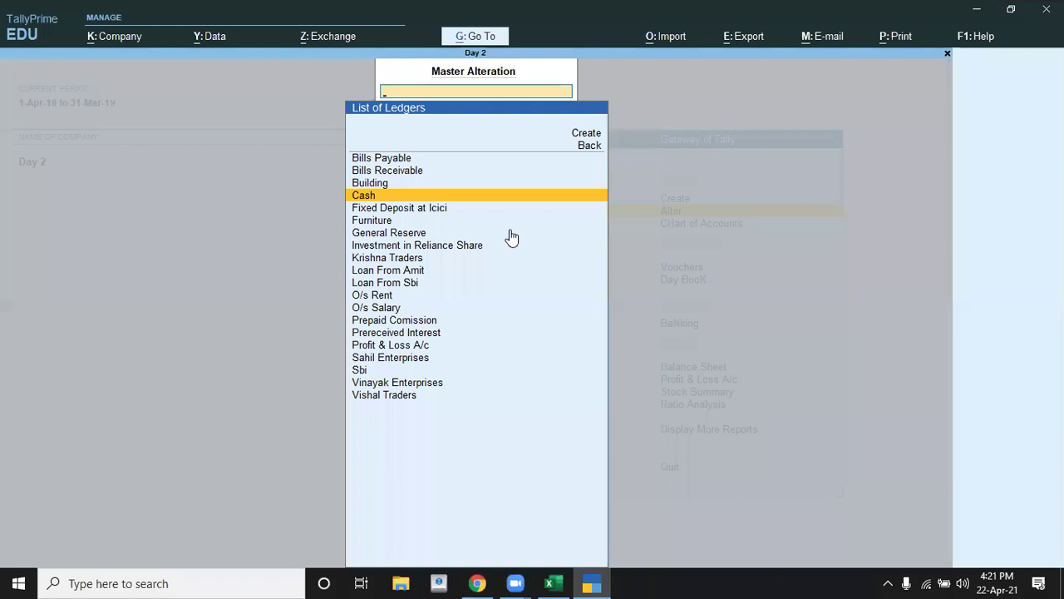
key(Escape)
key(Escape)
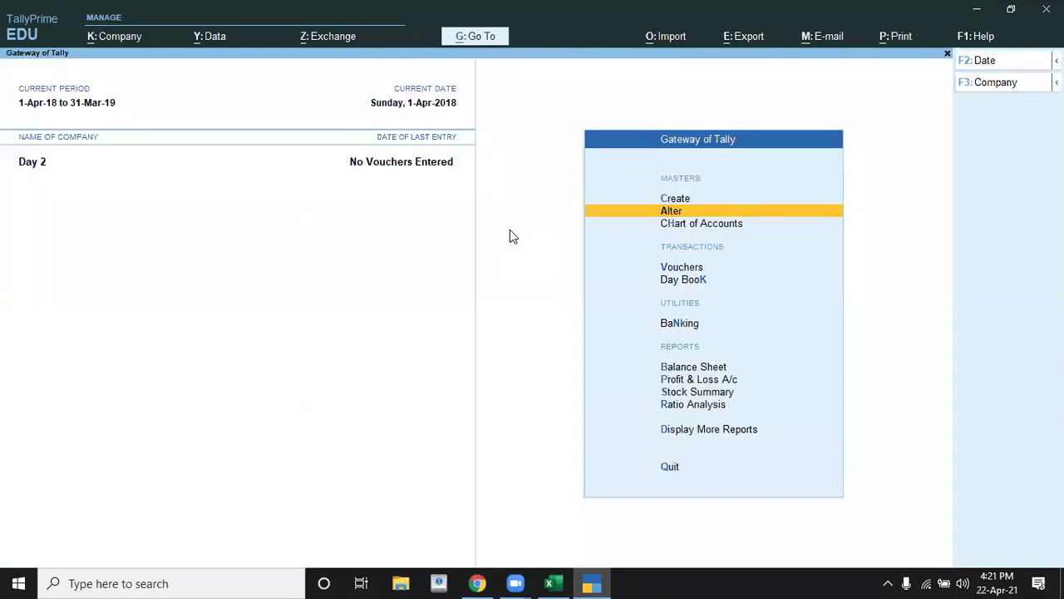
Create a new ledger named 'Capital' under Capital Account.
key(Up)
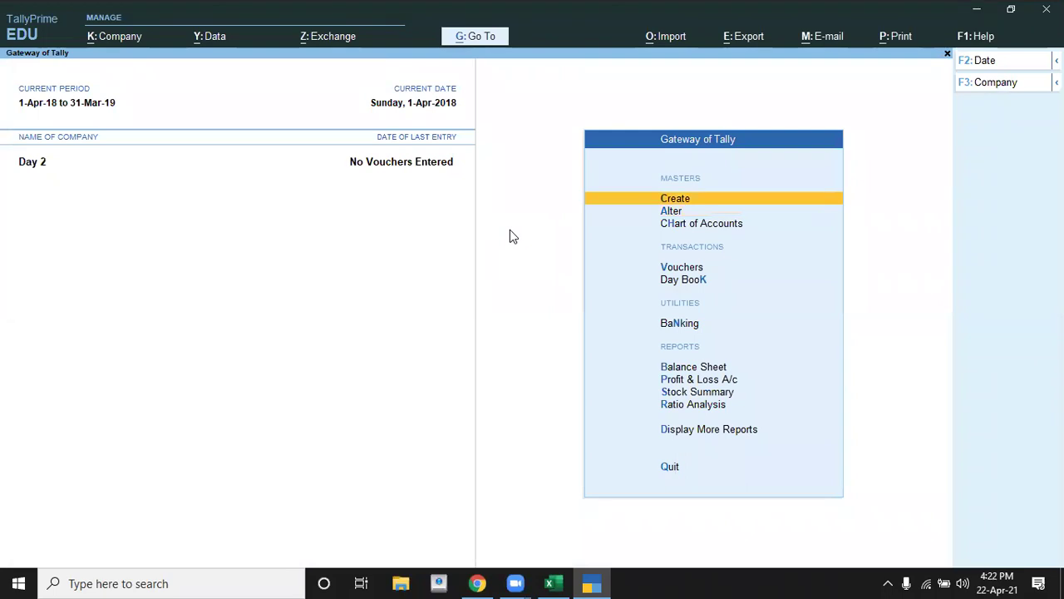
key(Return)
key(Down)
key(Return)
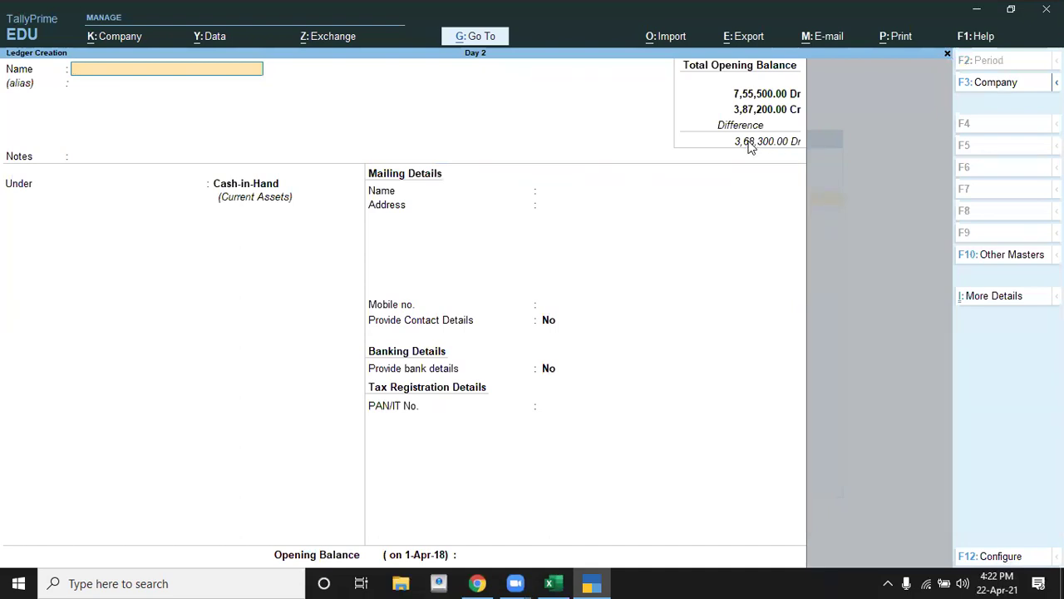
text(Capital)
key(Return)
key(Return)
text(C)
key(Down)
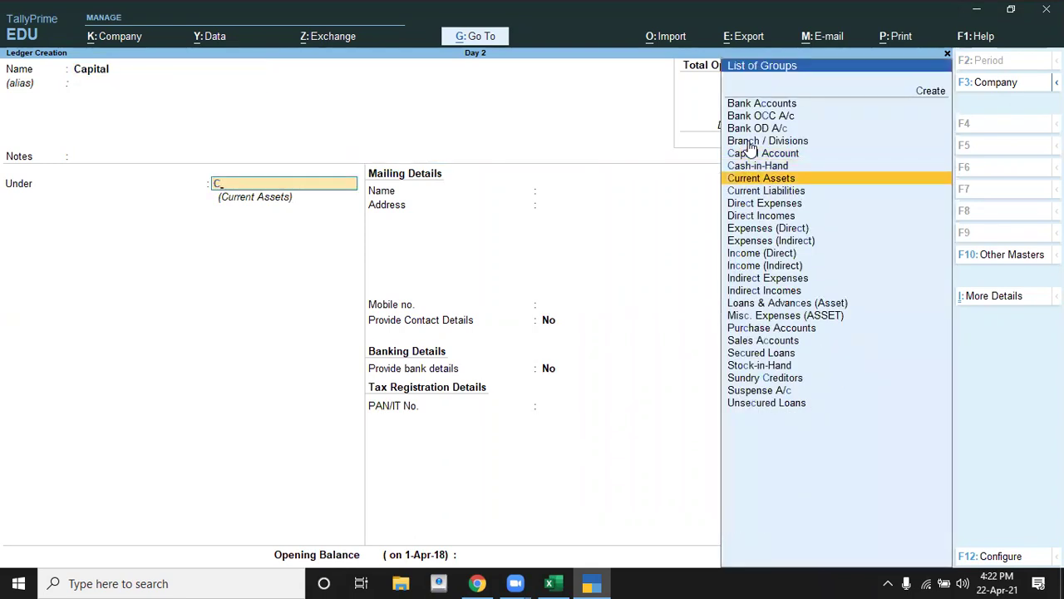
key(Up)
key(Up)
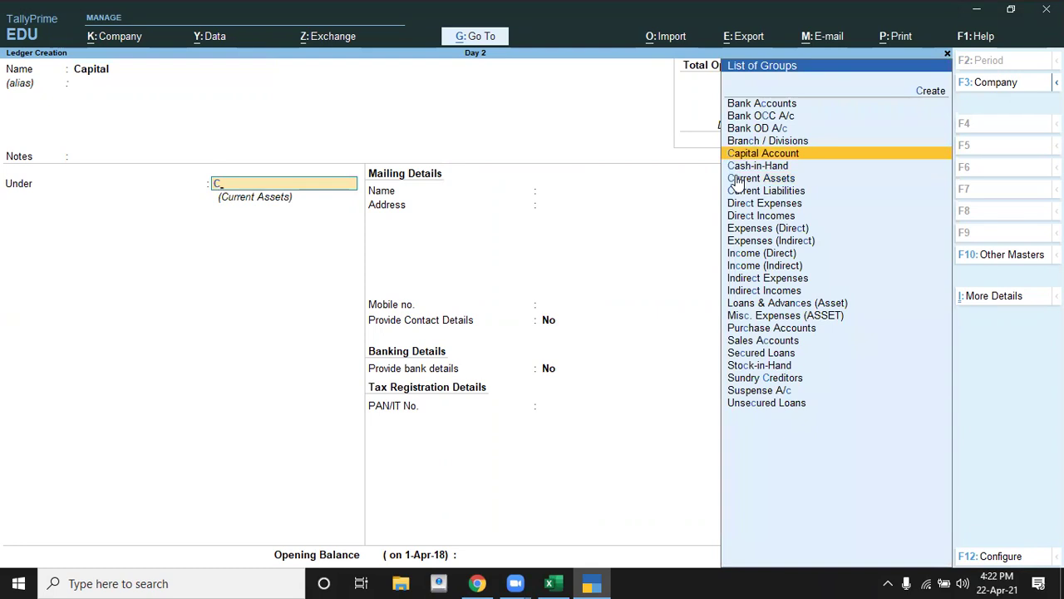
key(Return)
key(Return)
key(Return)
key(Return)
key(Return)
key(Return)
key(Return)
key(Return)
key(Return)
key(Return)
key(Return)
key(Return)
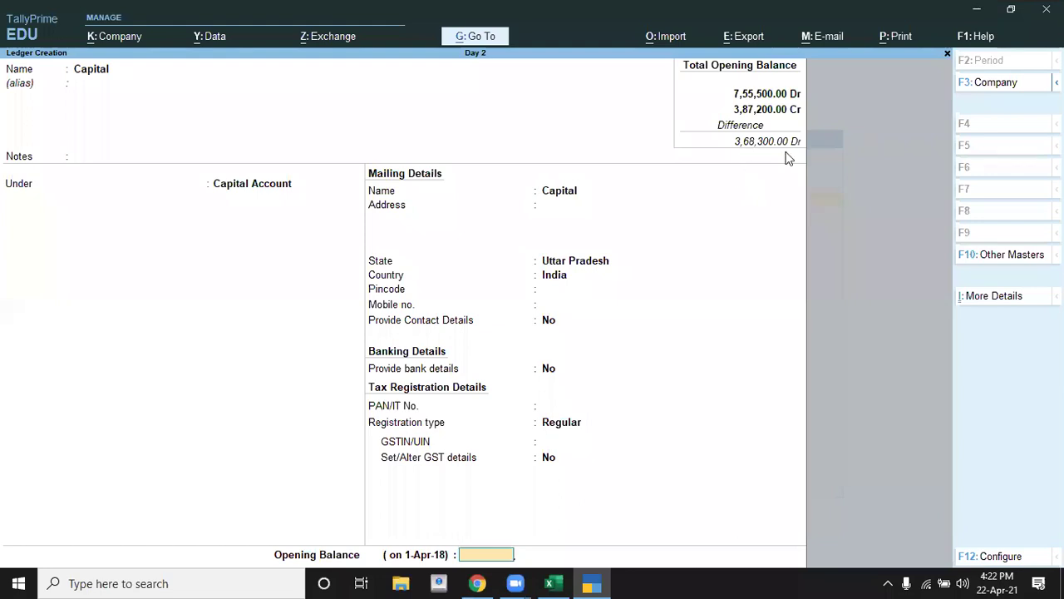
Enter a 3,68,300 Cr opening balance, save Capital, and quit ledger creation.
text(368300)
key(Return)
key(Return)
key(Return)
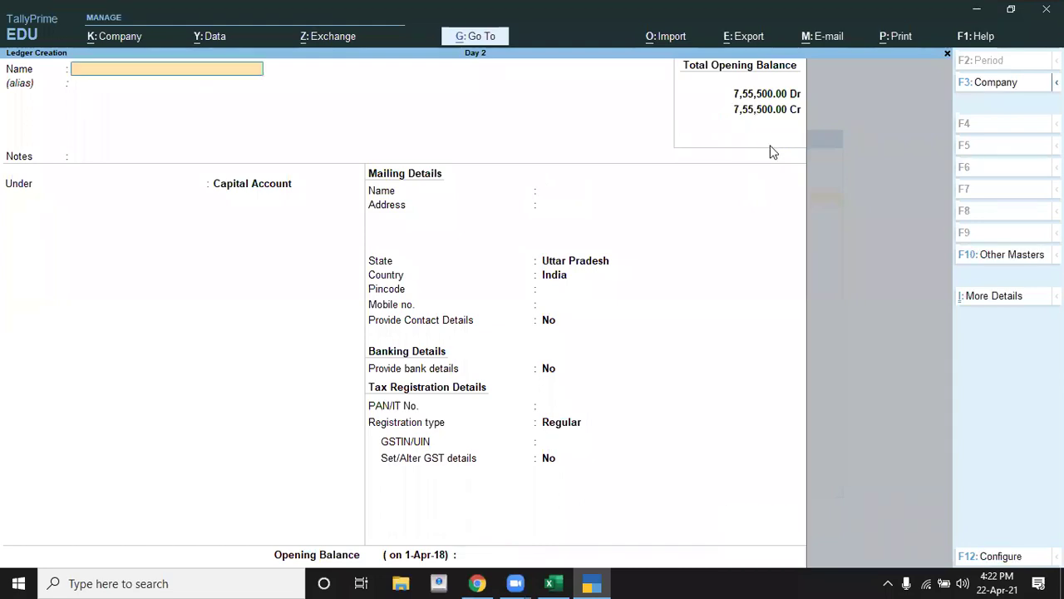
key(Escape)
key(Return)
Open the Balance Sheet and switch it to Detailed view with Alt+F5.
key(Escape)
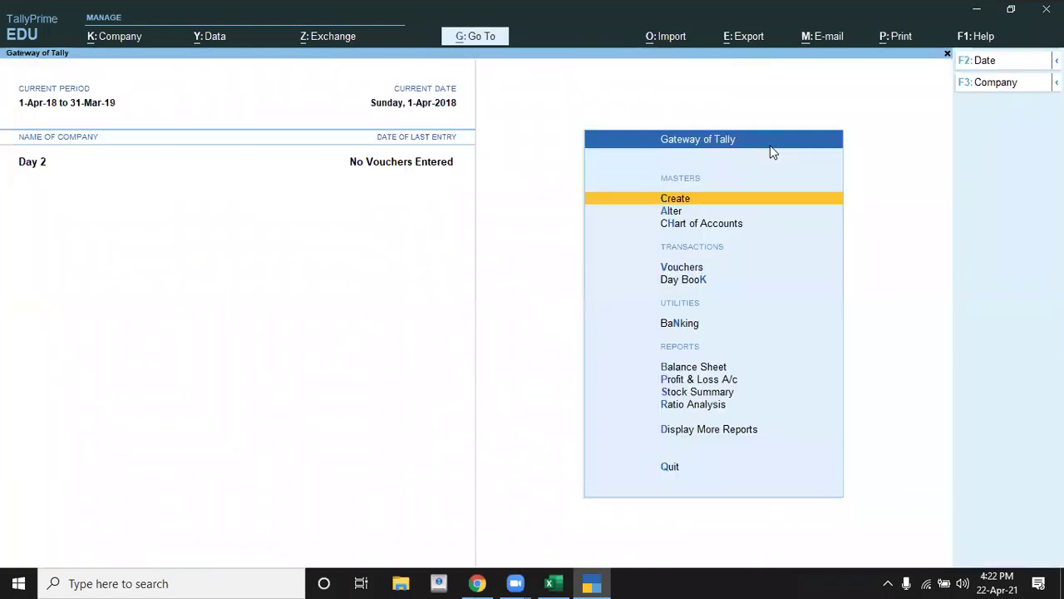
key(Down)
key(Down)
key(Down)
key(Down)
key(Down)
key(Down)
key(Return)
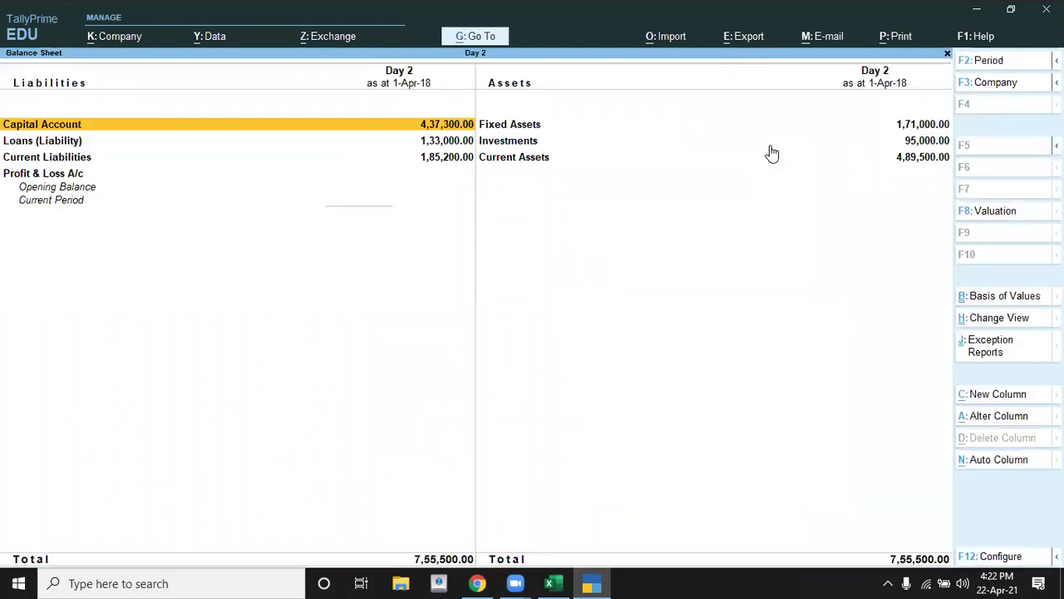
key(alt)
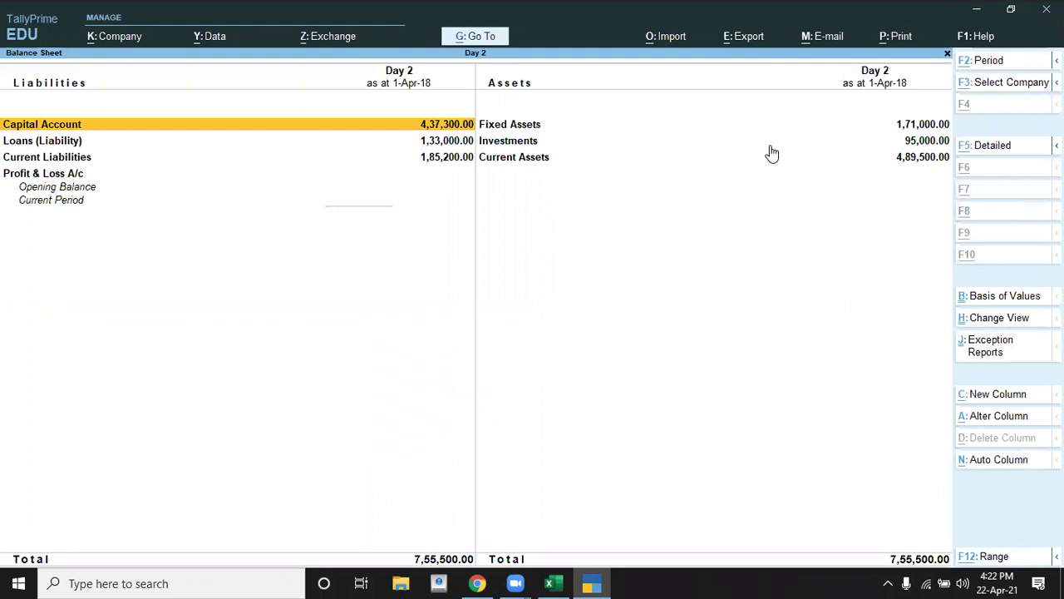
key(alt+F5)
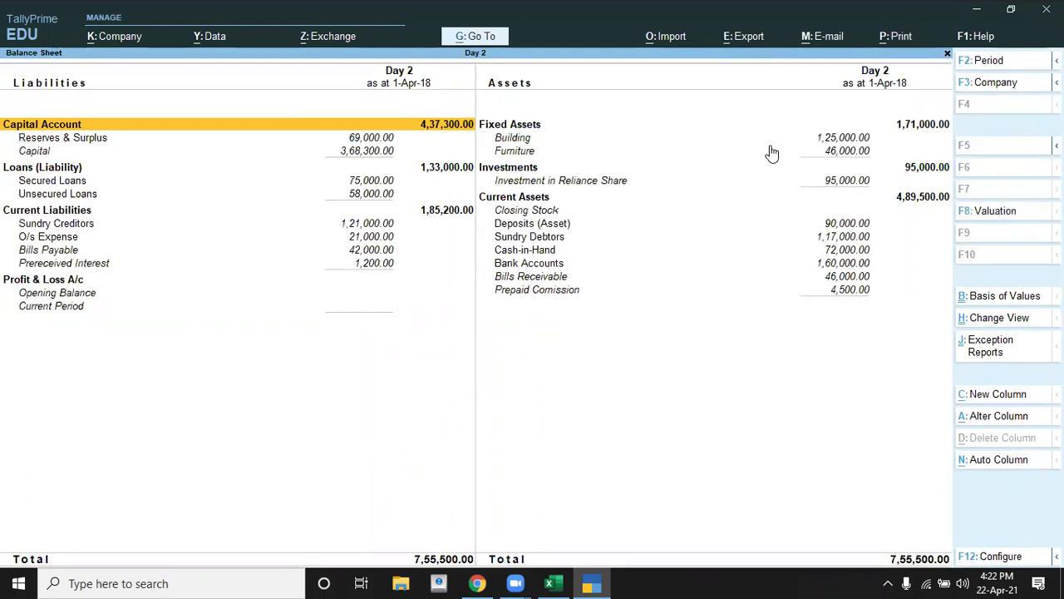